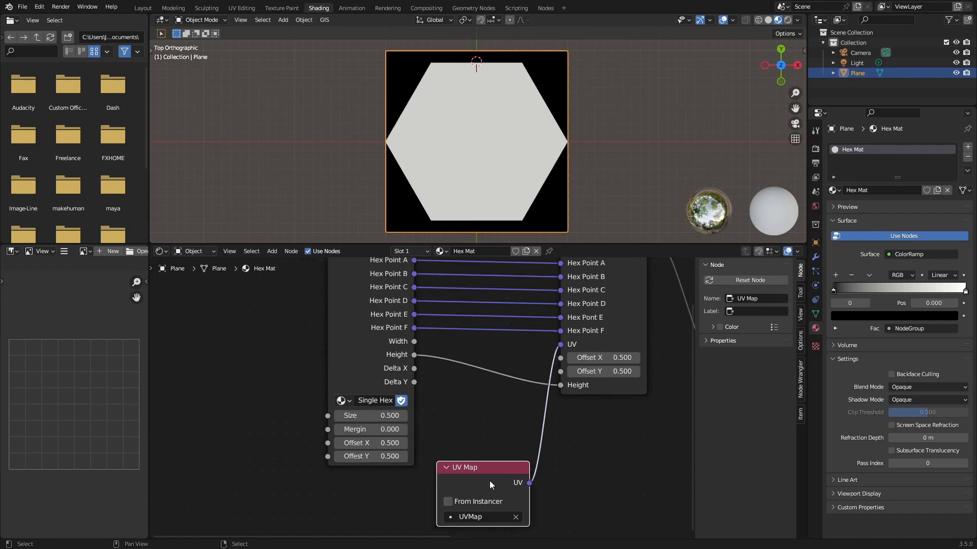
Step: Disconnect the ColorRamp's Color output from the Material Output's Surface input
scroll(560, 460, down, 1)
middle_drag(559, 460, 358, 441)
scroll(413, 402, down, 2)
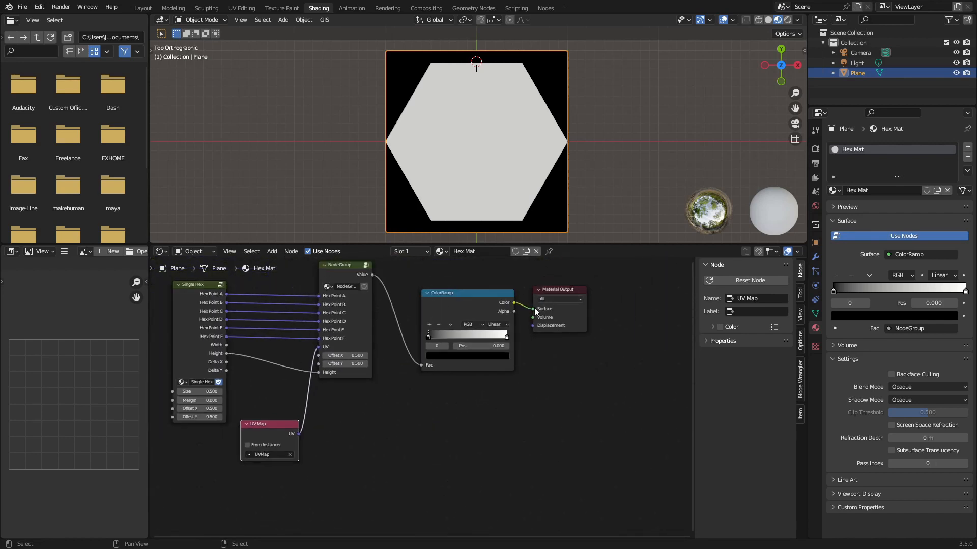
drag(534, 312, 453, 315)
Step: Delete the UV Map node that feeds the NodeGroup's UV input
scroll(523, 403, up, 2)
scroll(392, 410, up, 2)
click(392, 414)
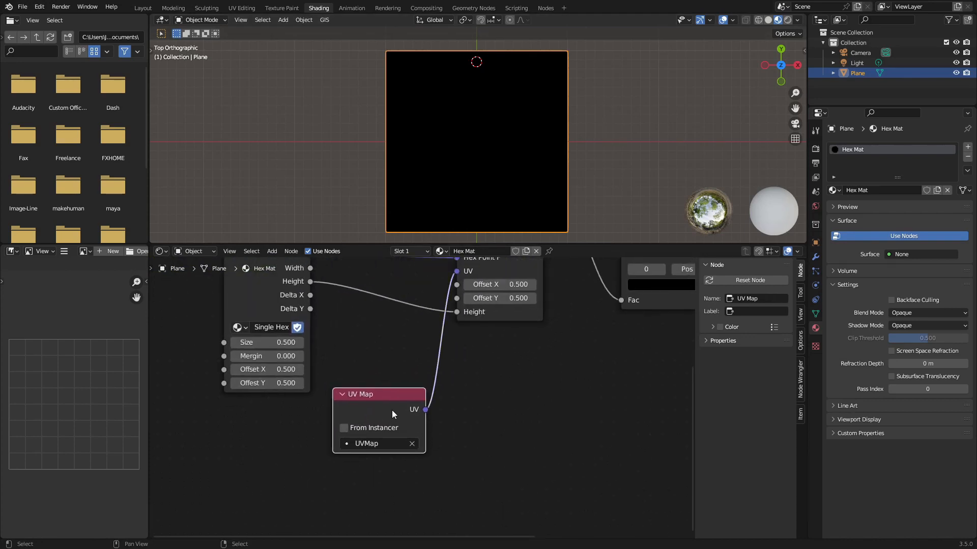
key(Delete)
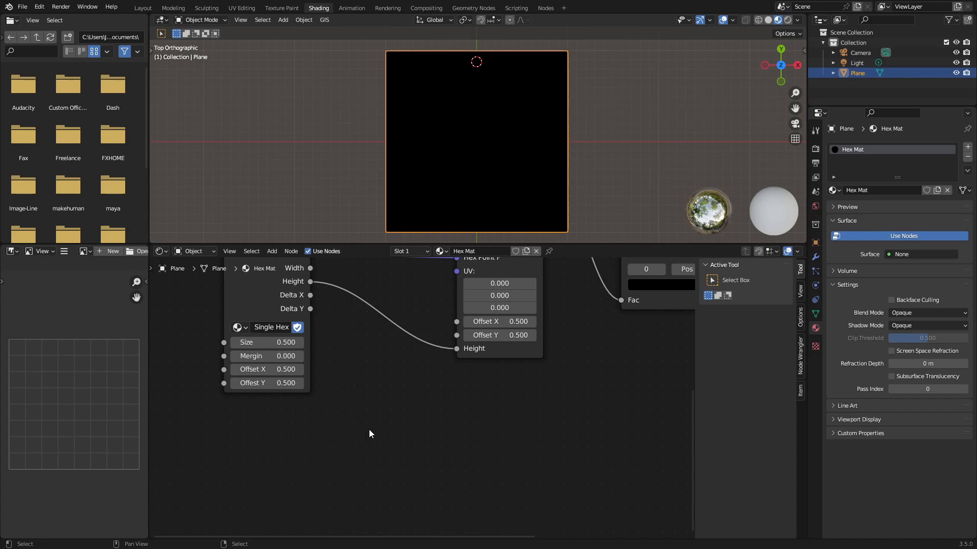
Step: Disconnect the NodeGroup's Value output from the ColorRamp's Fac input
scroll(365, 431, down, 3)
middle_drag(347, 451, 431, 436)
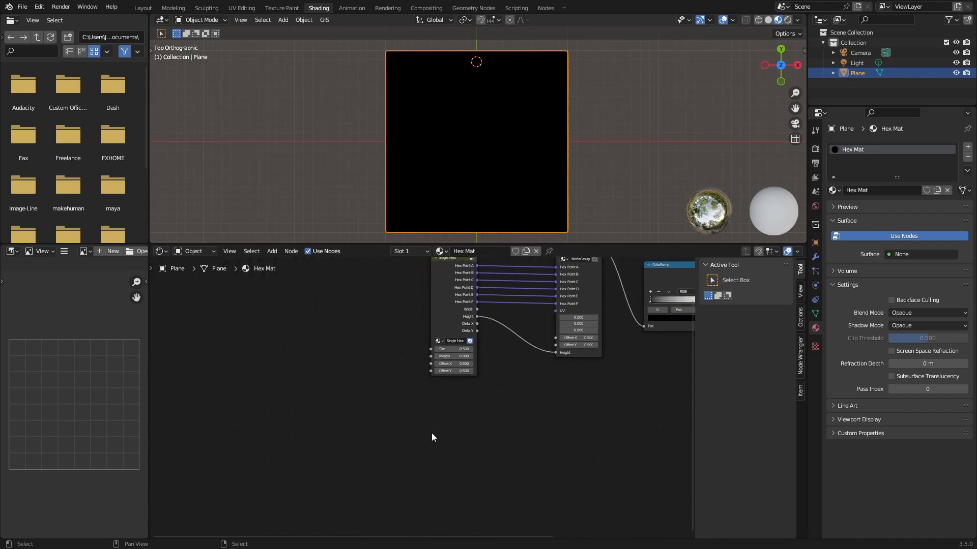
scroll(431, 436, up, 2)
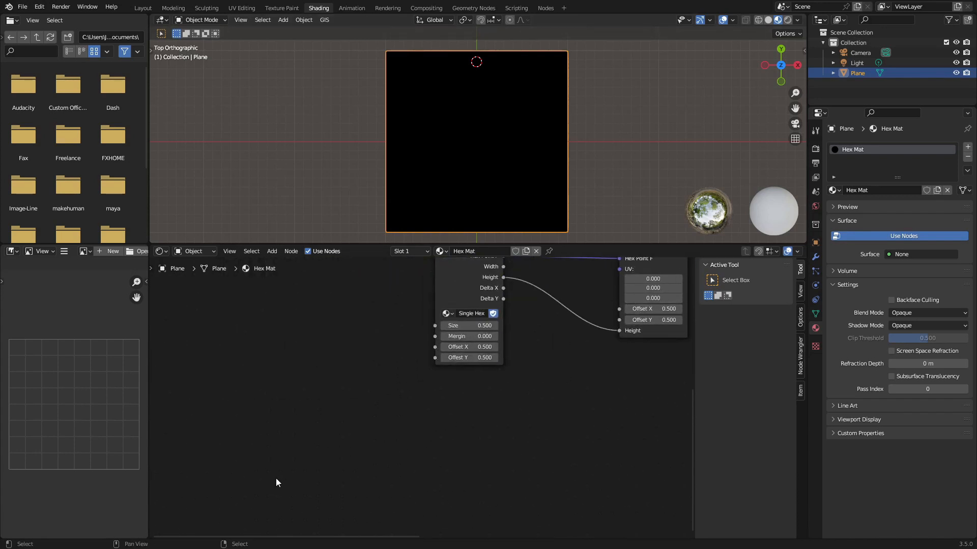
middle_drag(389, 494, 333, 503)
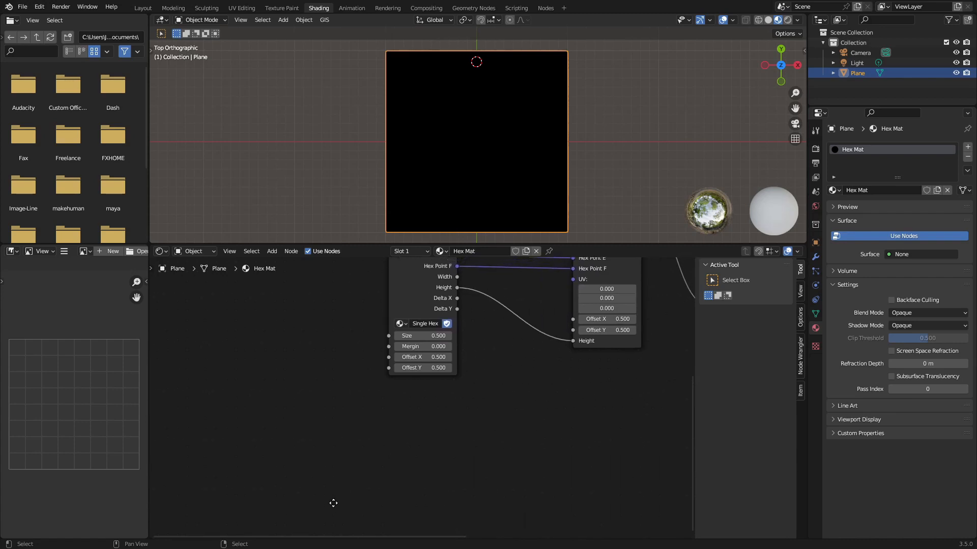
scroll(333, 503, down, 3)
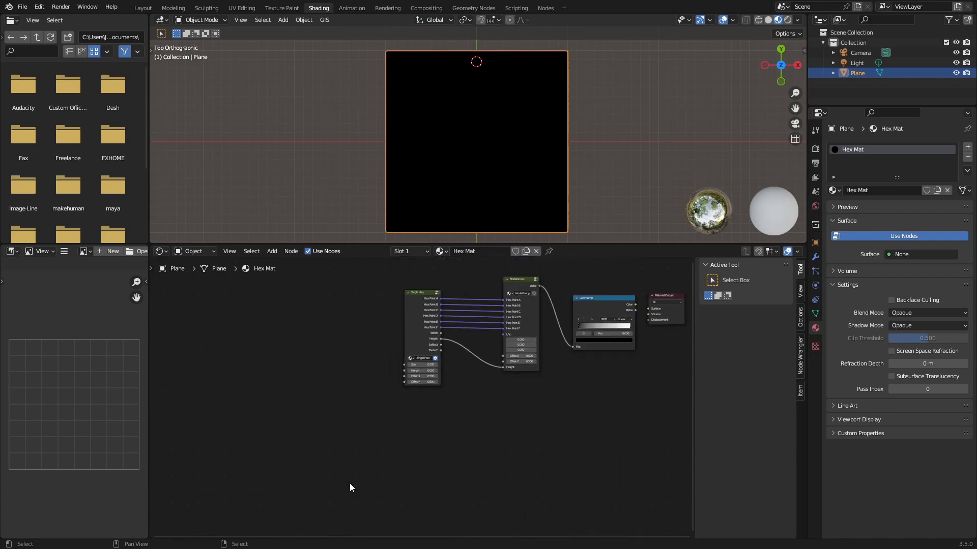
click(411, 304)
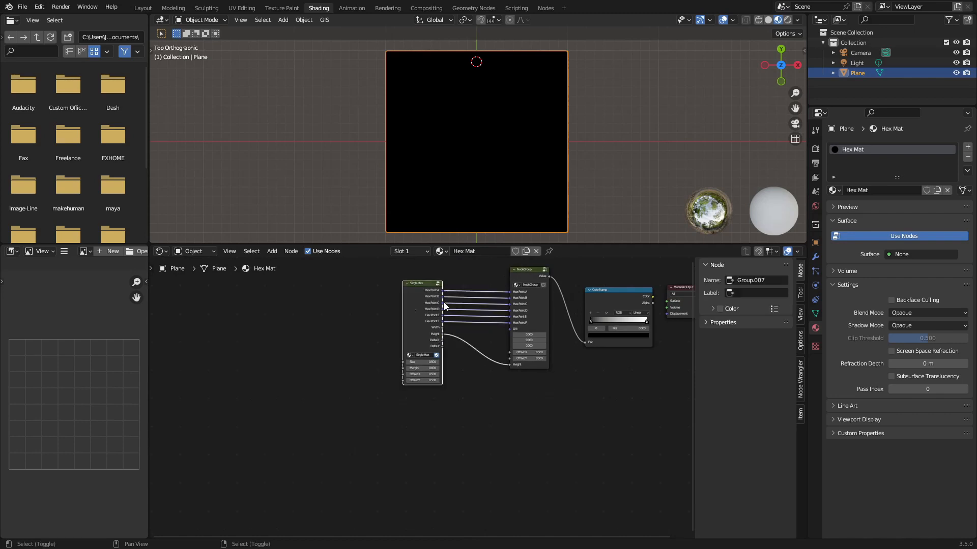
shift+click(539, 314)
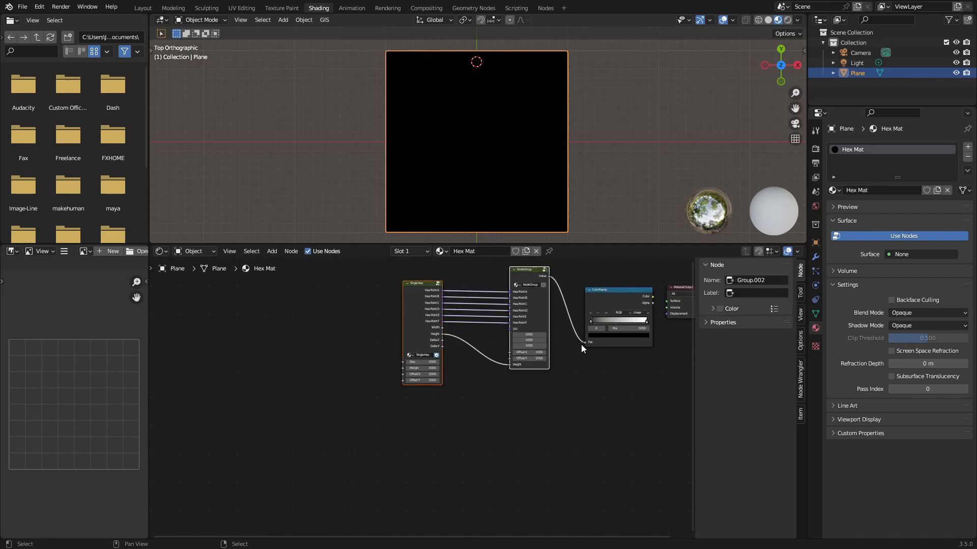
drag(585, 341, 550, 356)
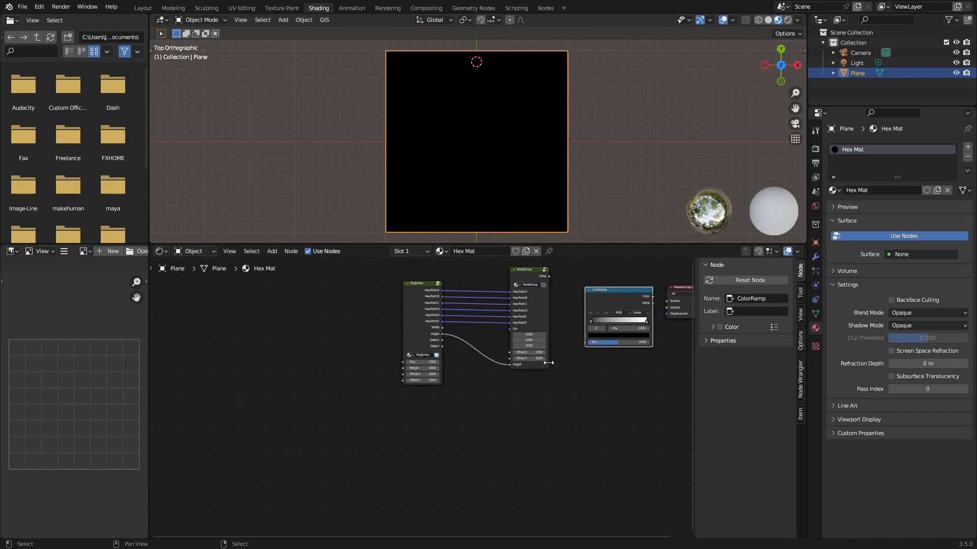
ctrl+middle_drag(553, 365, 508, 410)
scroll(507, 410, up, 2)
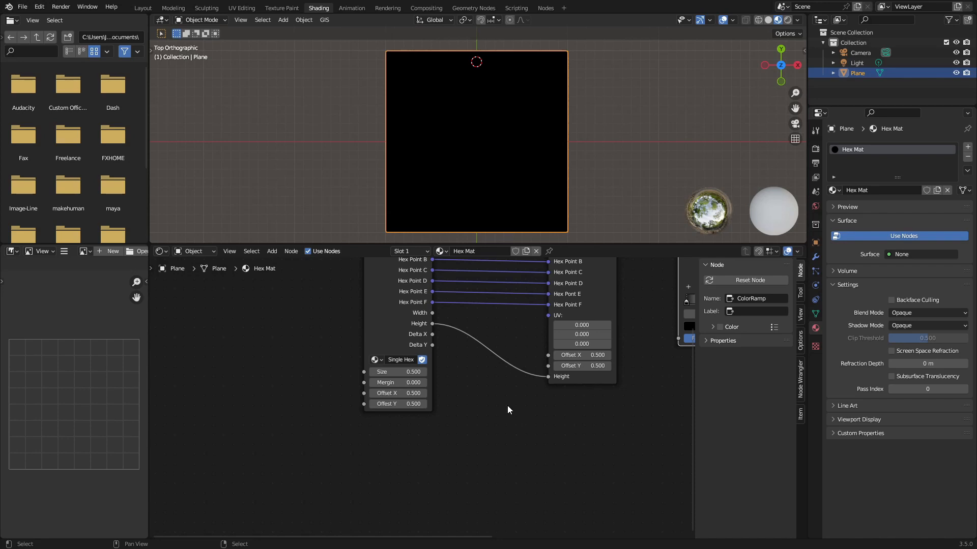
key(shift+a)
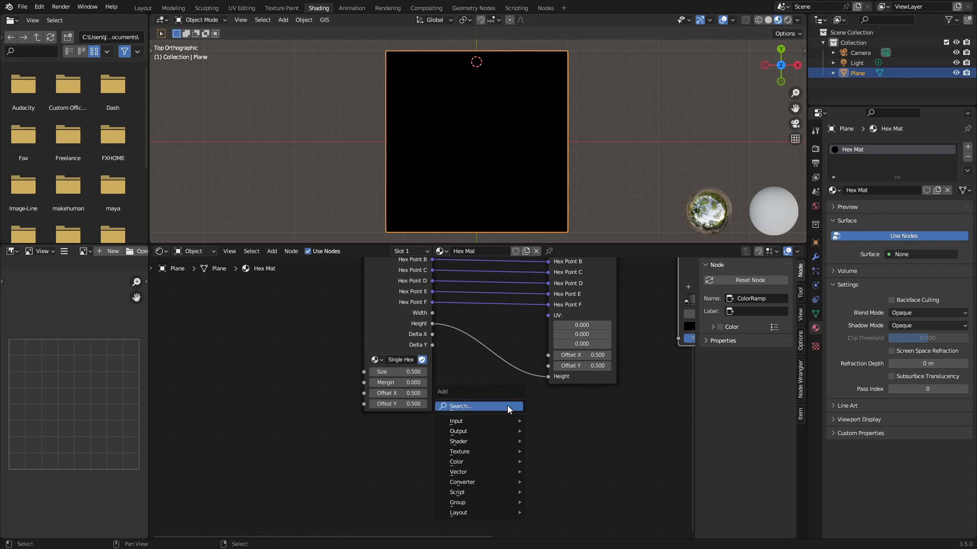
click(508, 407)
text(OFS)
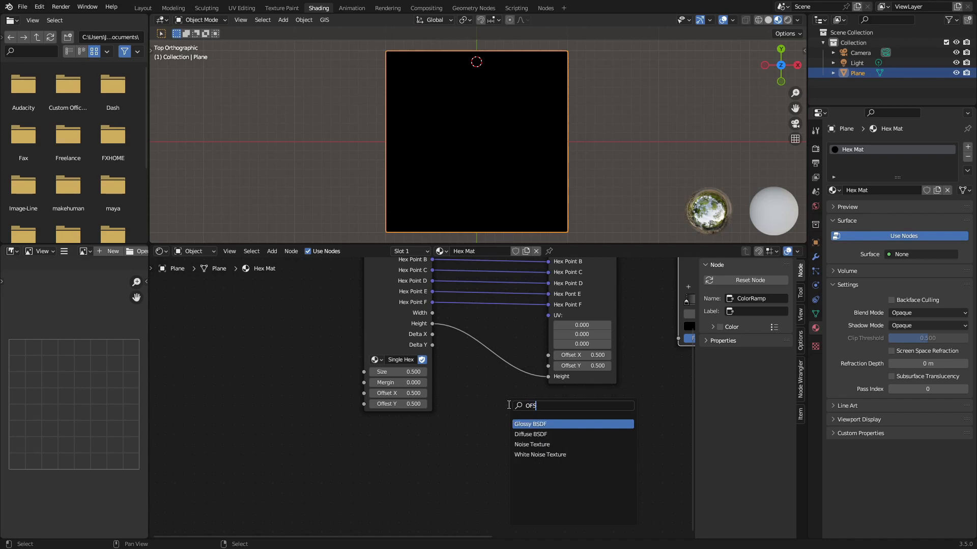
key(BackSpace)
key(BackSpace)
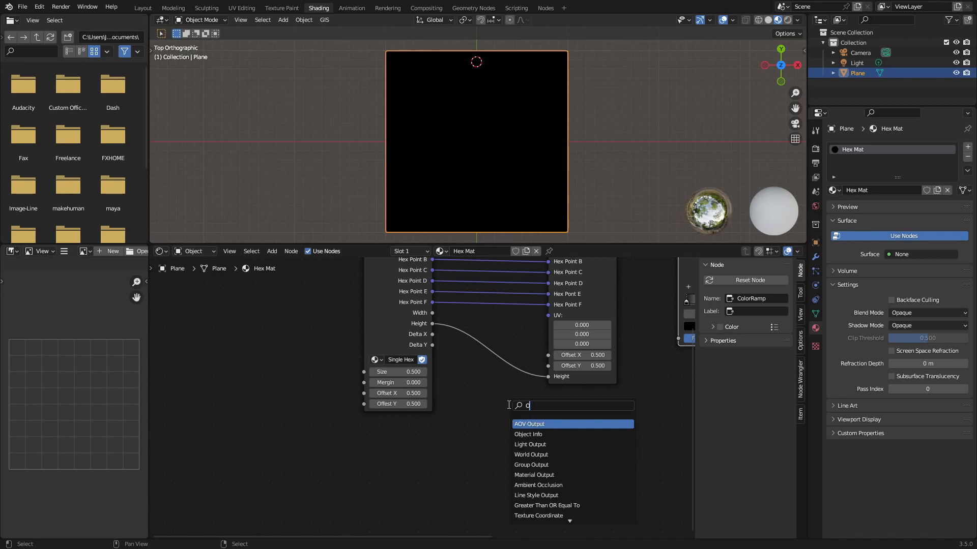
text(ff)
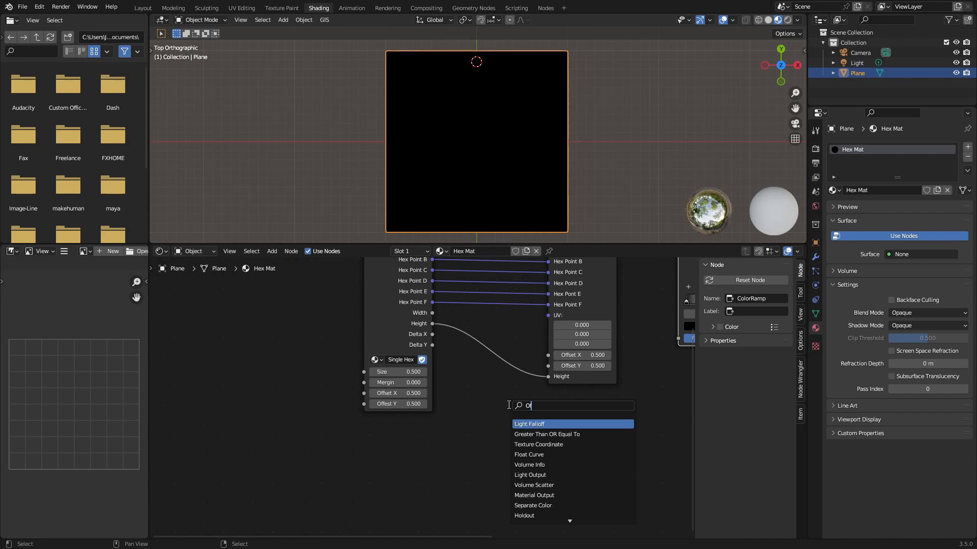
key(BackSpace)
key(BackSpace)
key(BackSpace)
key(Escape)
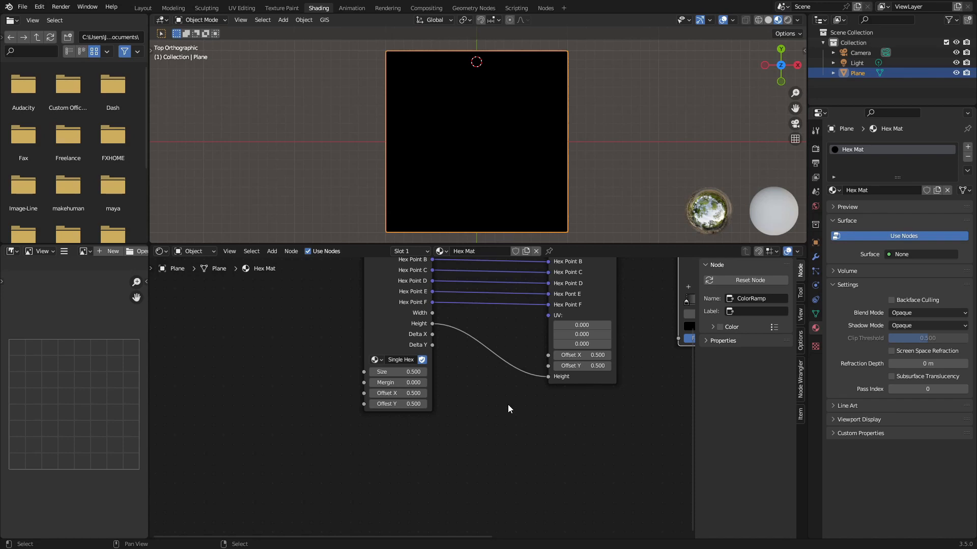
key(shift+a)
click(481, 436)
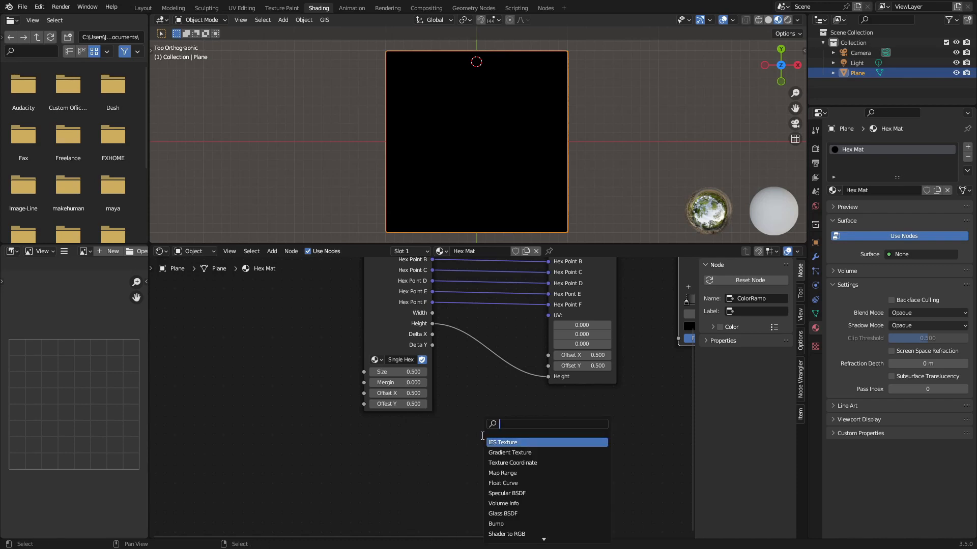
text(vert ca)
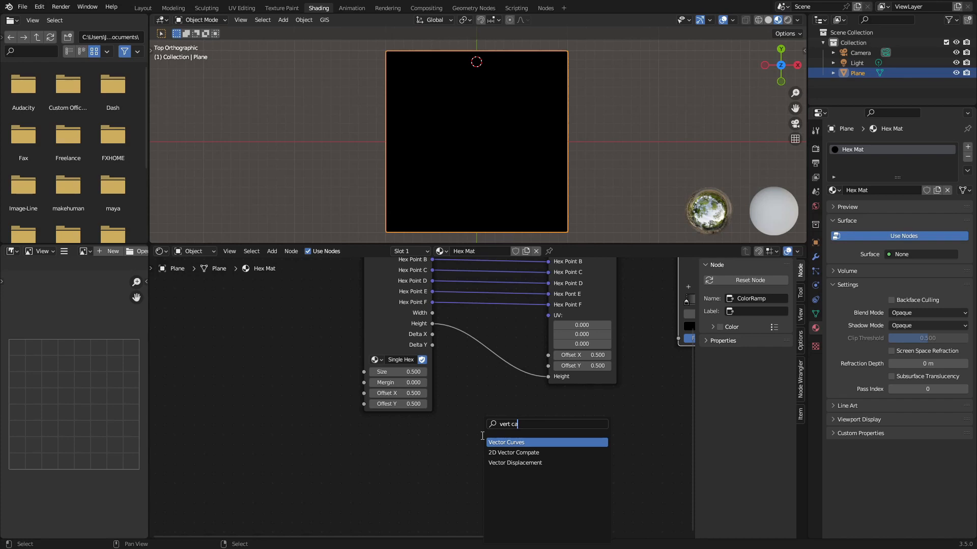
click(424, 438)
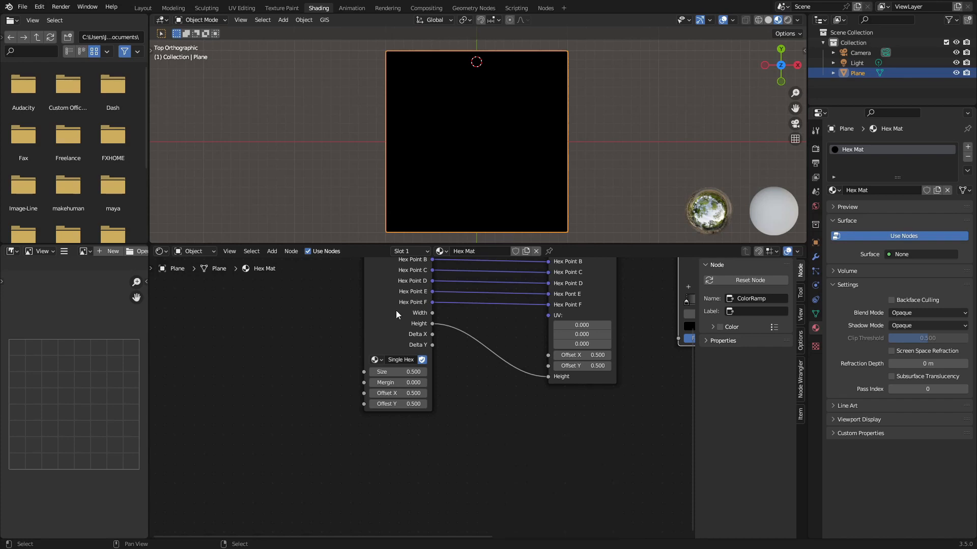
Step: Open the Single Hex node group and copy the Square Root and Multiply nodes from its Height frame
click(396, 310)
key(Tab)
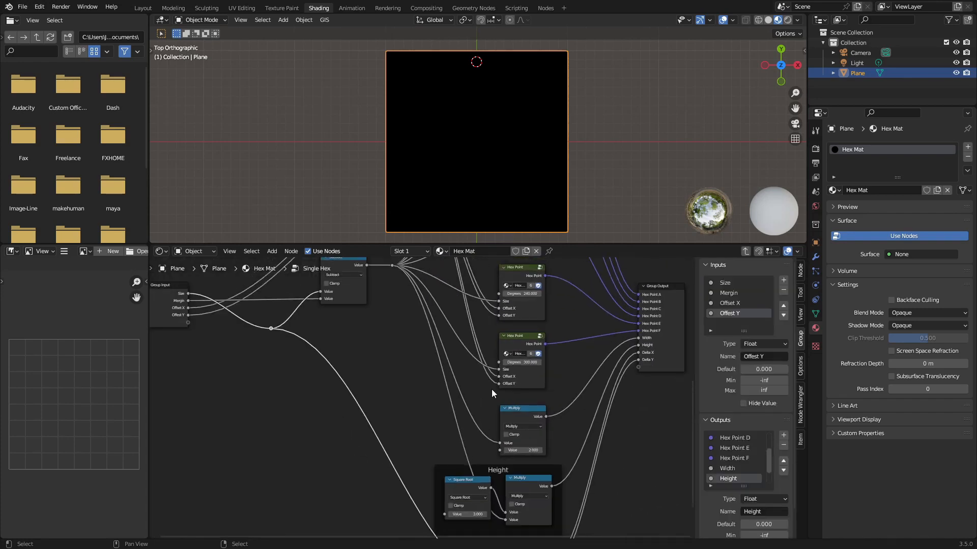
middle_drag(643, 447, 558, 352)
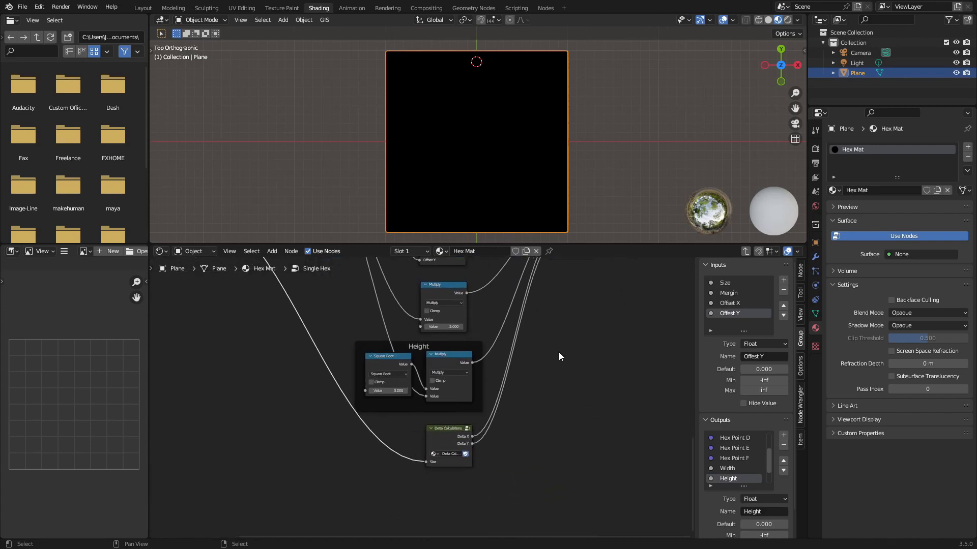
scroll(530, 424, up, 4)
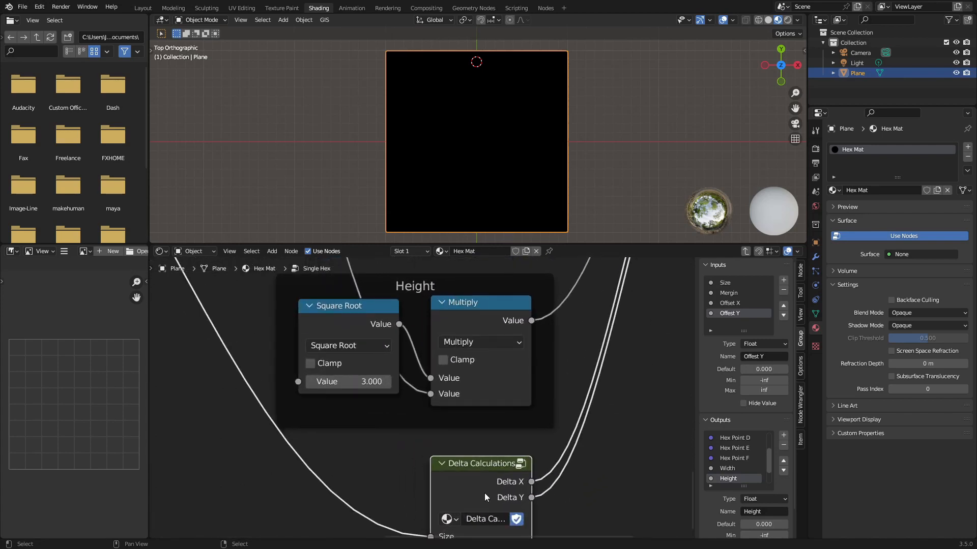
scroll(489, 487, down, 5)
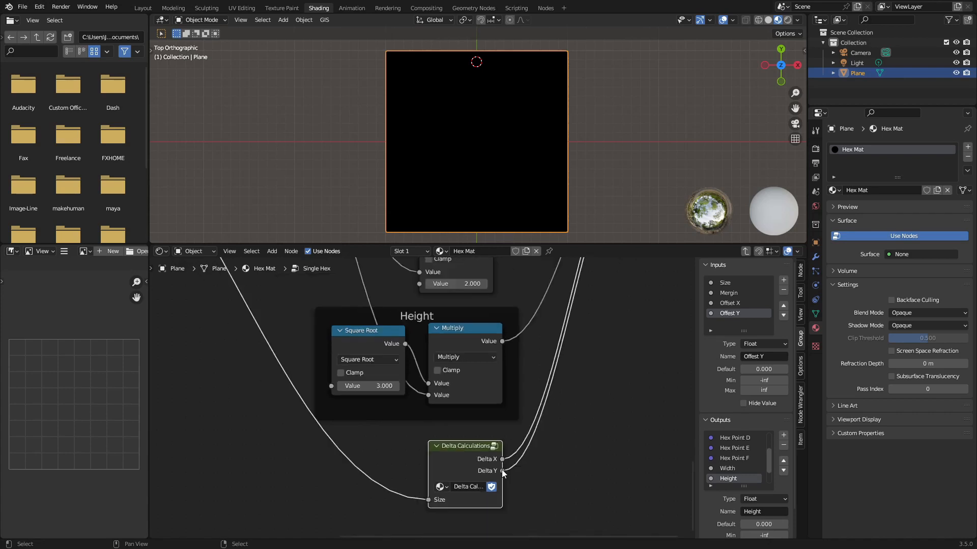
middle_drag(493, 374, 532, 426)
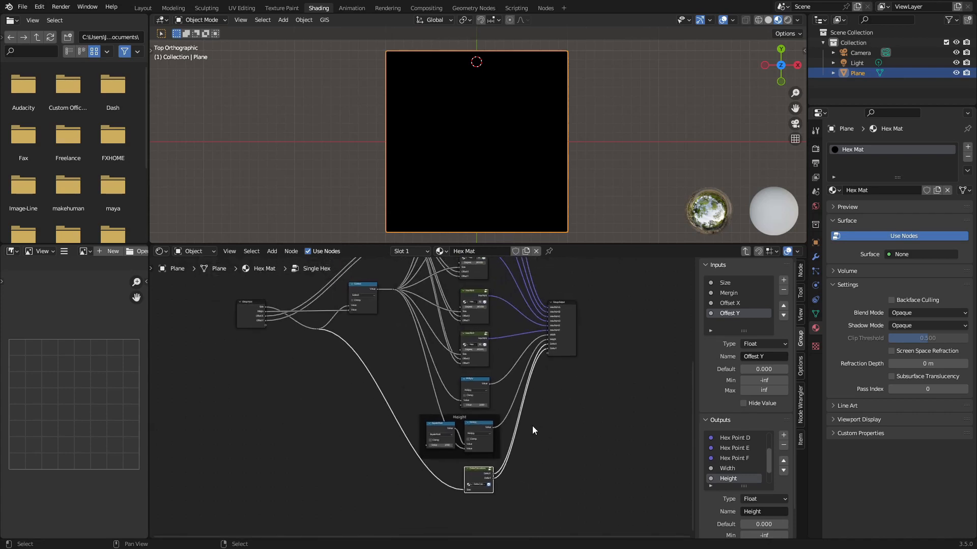
scroll(532, 426, up, 4)
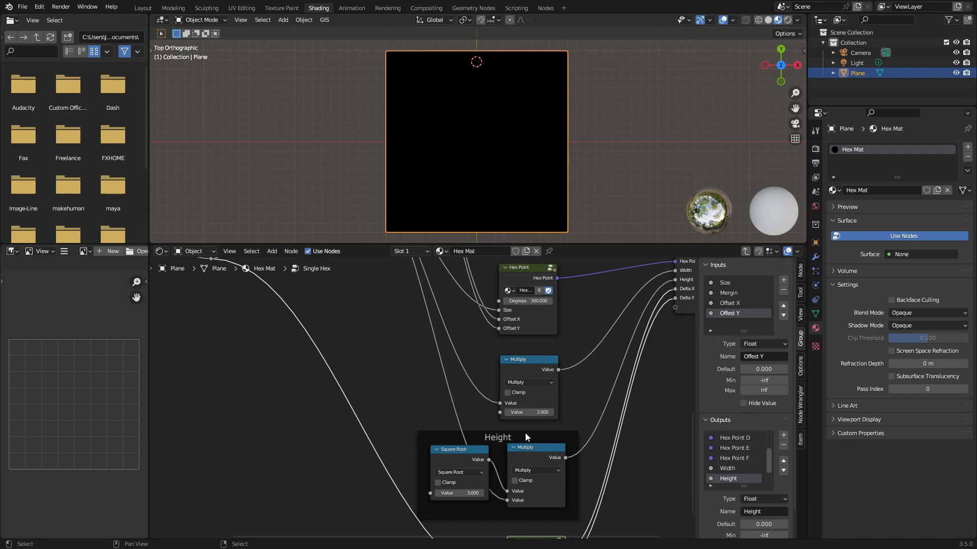
click(461, 469)
shift+click(556, 461)
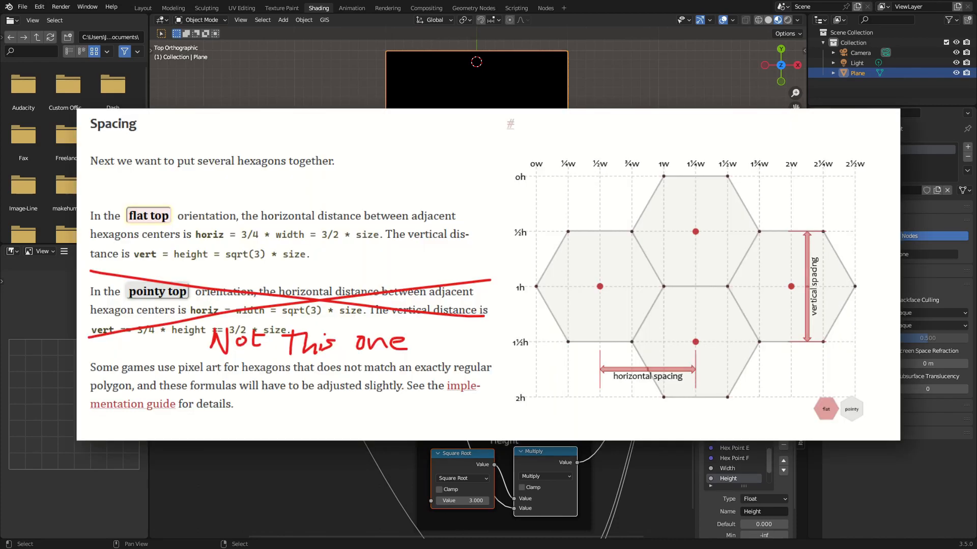
Step: Exit the Single Hex group and paste the copied Square Root and Multiply nodes below it in the main material tree
key(Tab)
scroll(355, 443, down, 3)
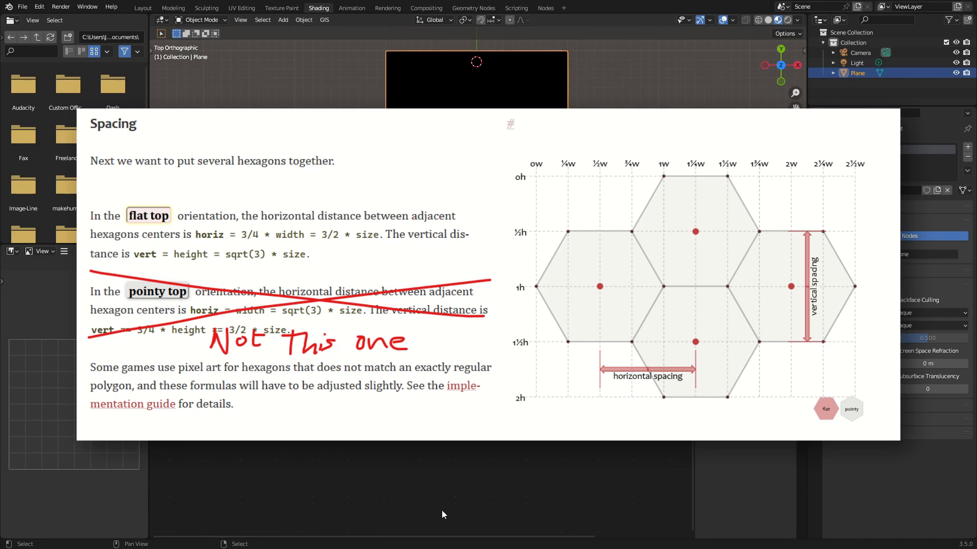
key(ctrl+v)
scroll(459, 463, up, 5)
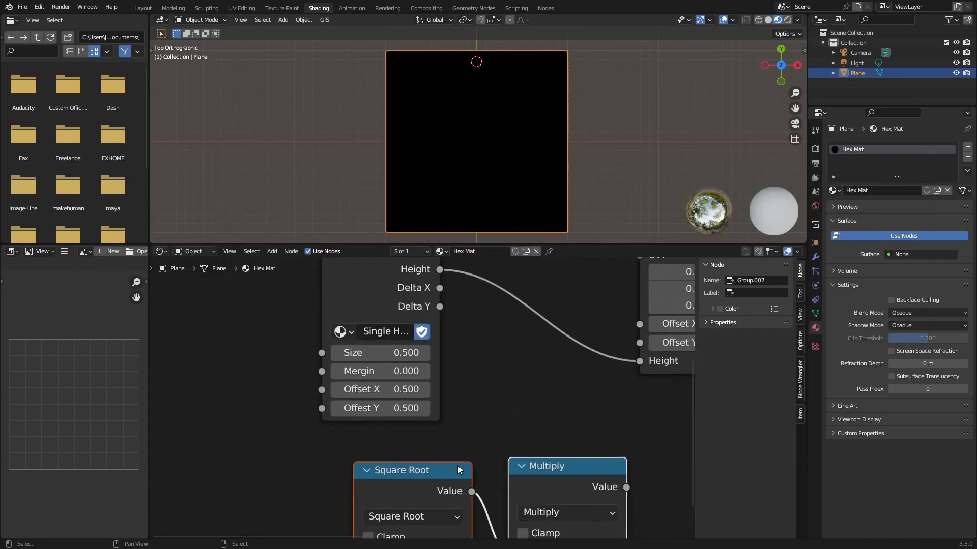
middle_drag(480, 453, 400, 369)
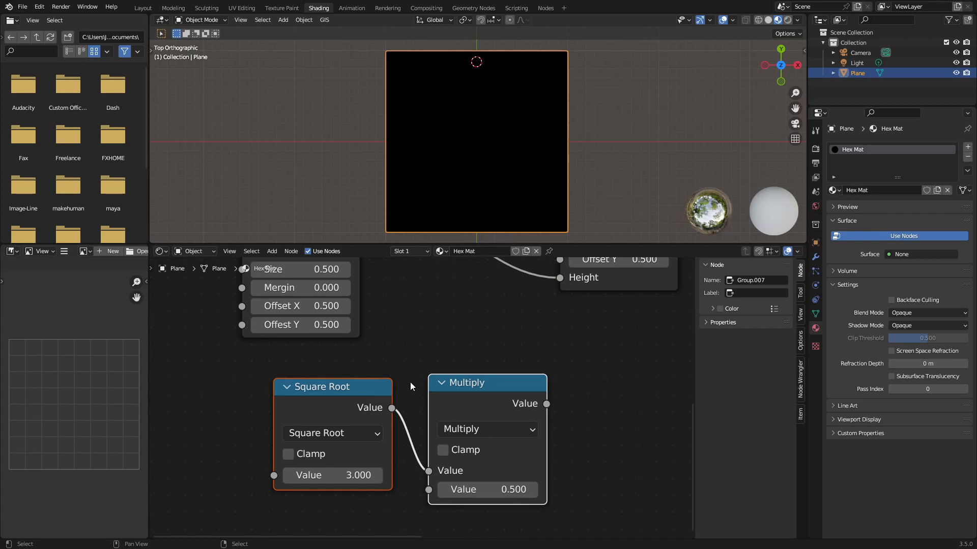
Step: Combine the pasted Square Root and Multiply nodes into a new node group
scroll(440, 389, down, 2)
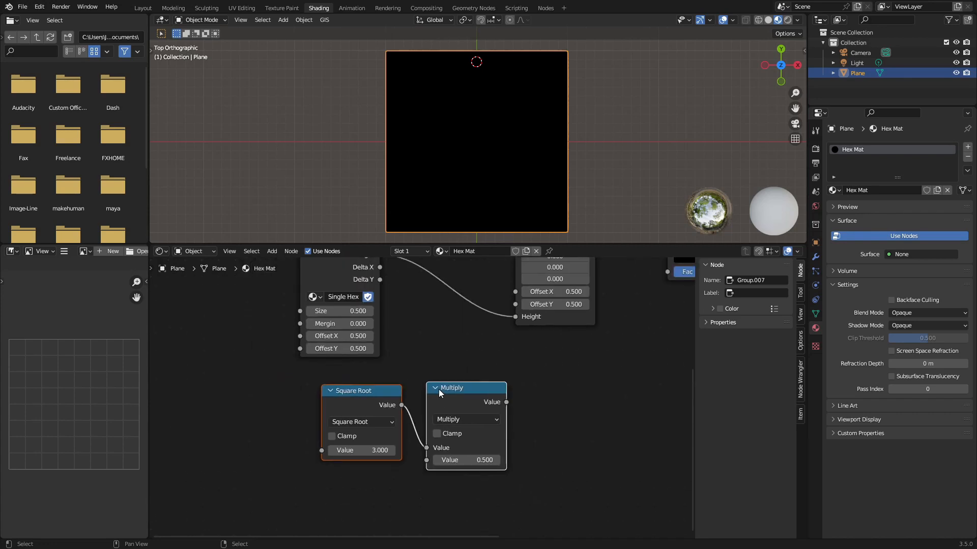
scroll(438, 389, down, 2)
scroll(332, 442, up, 2)
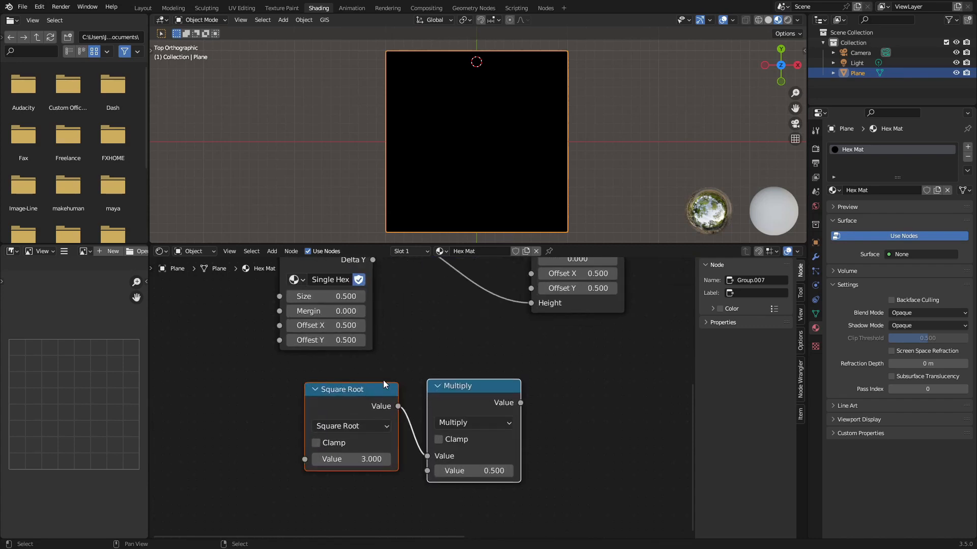
scroll(383, 380, down, 3)
middle_drag(407, 326, 419, 402)
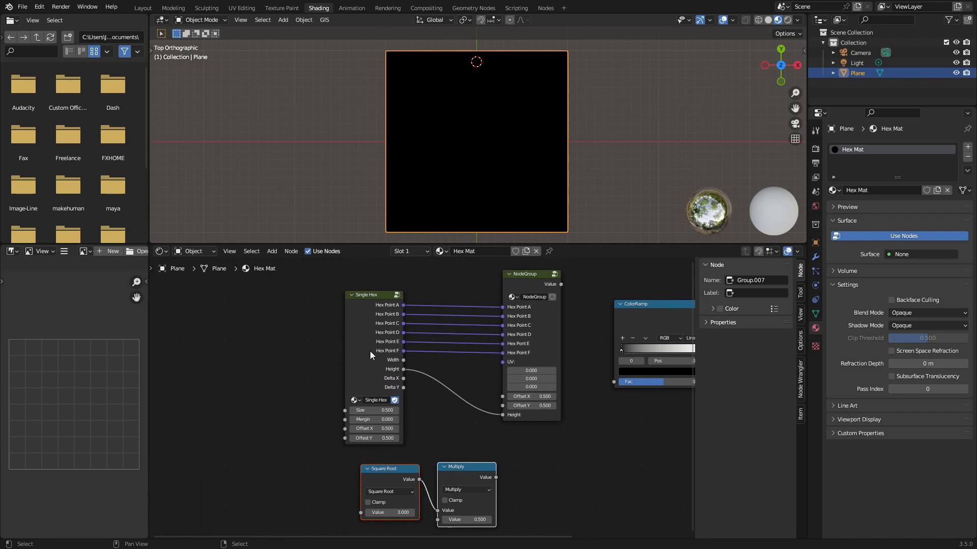
scroll(440, 429, up, 2)
middle_drag(441, 438, 416, 354)
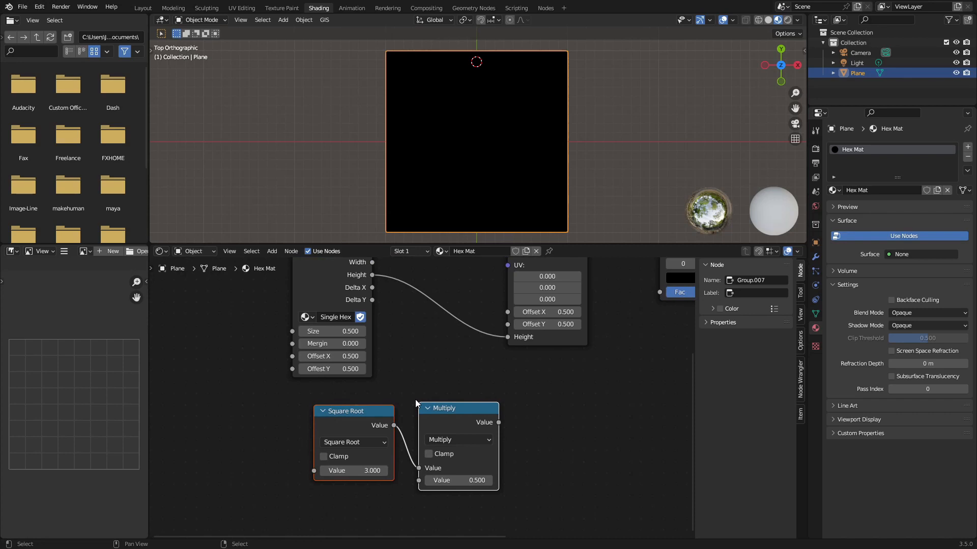
shift+click(434, 416)
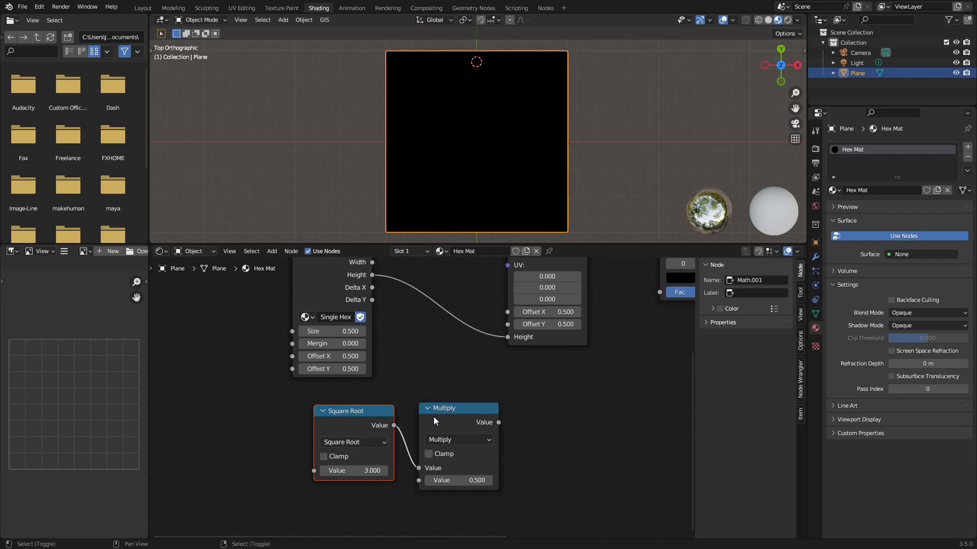
shift+click(442, 416)
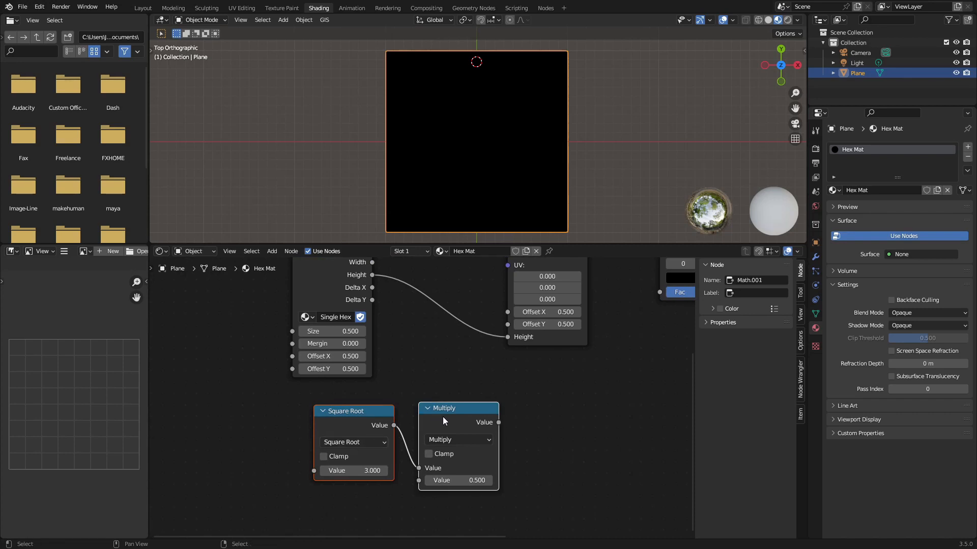
key(ctrl+g)
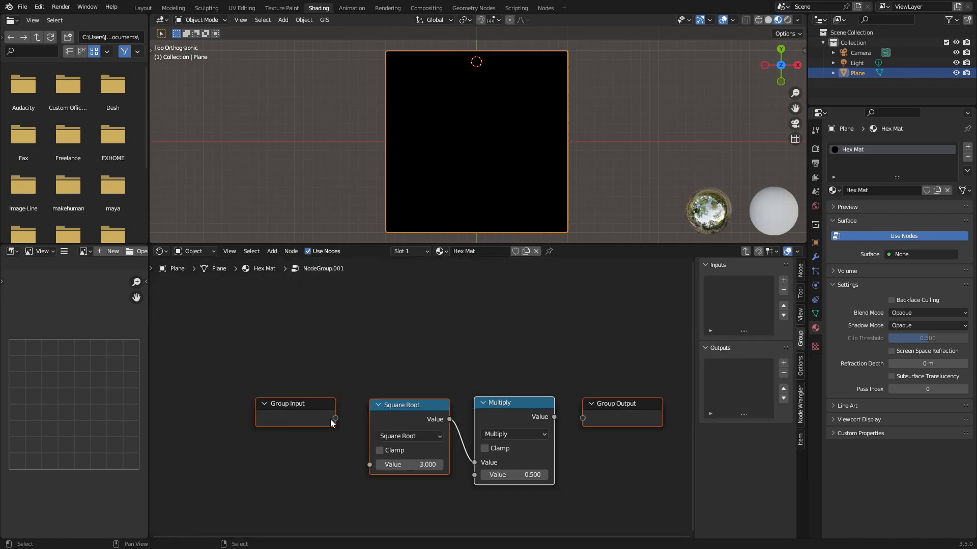
Step: Inside the group, connect Group Input to the Multiply node's second value and the Multiply result to Group Output
click(379, 450)
click(482, 486)
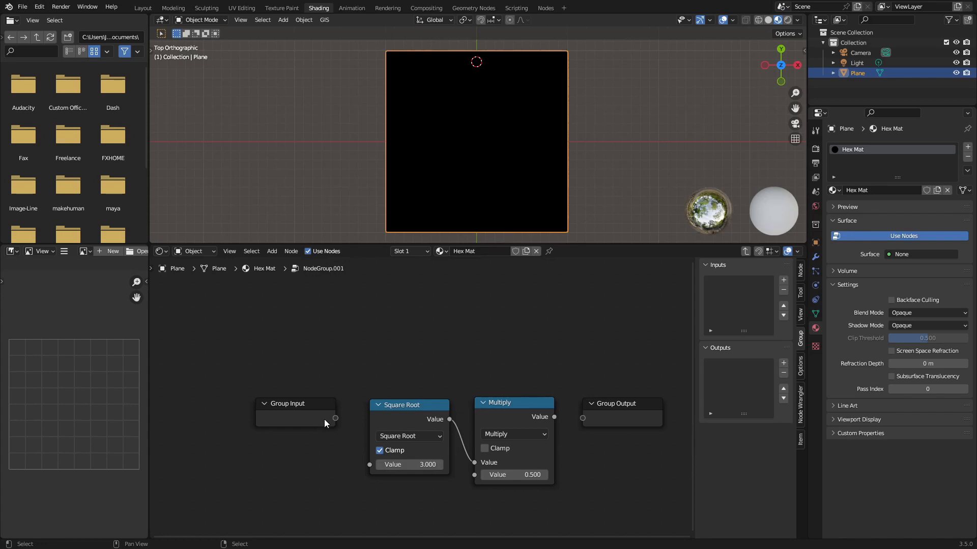
drag(334, 419, 471, 469)
click(477, 471)
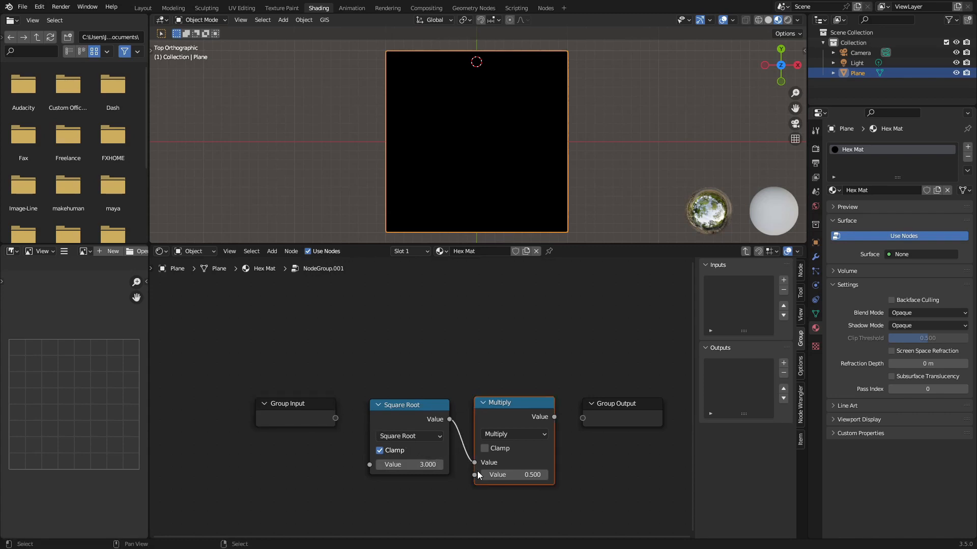
drag(336, 418, 478, 478)
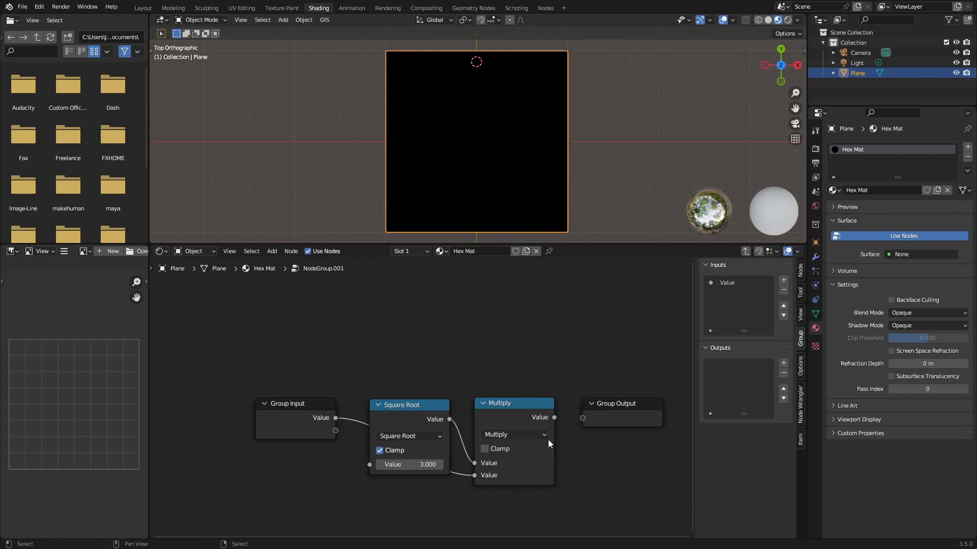
drag(555, 417, 590, 421)
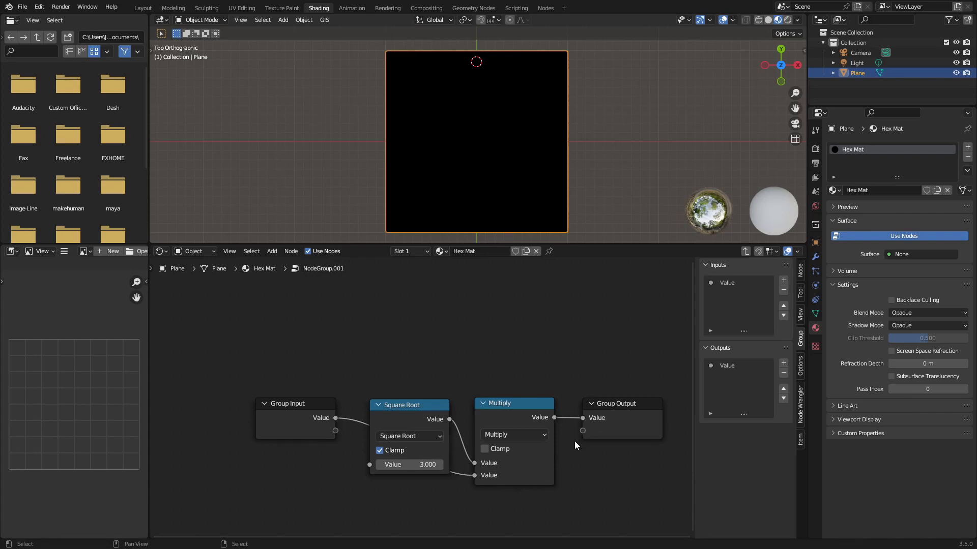
Step: Rename the group's input socket to Size and turn off Clamp on the Square Root node
click(307, 423)
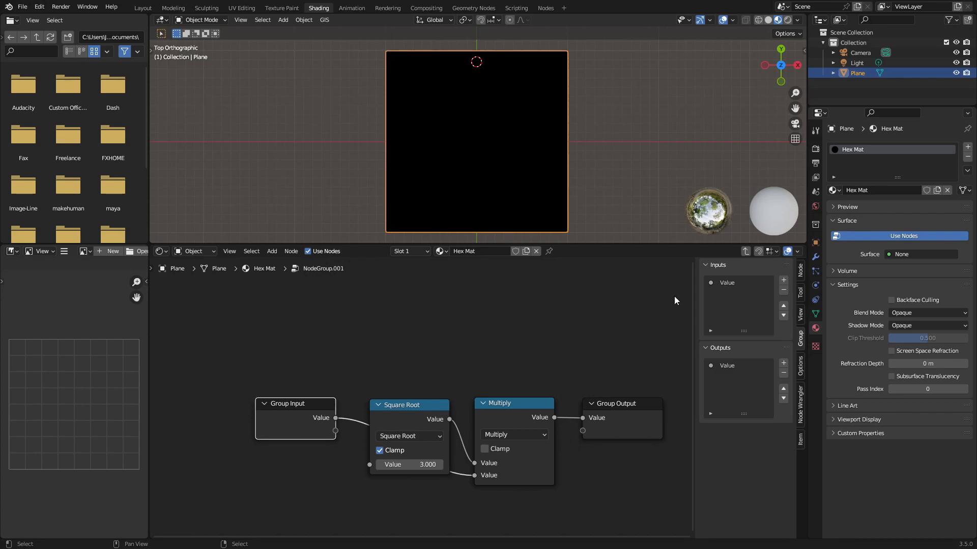
click(734, 287)
double_click(734, 283)
text(Size)
key(Return)
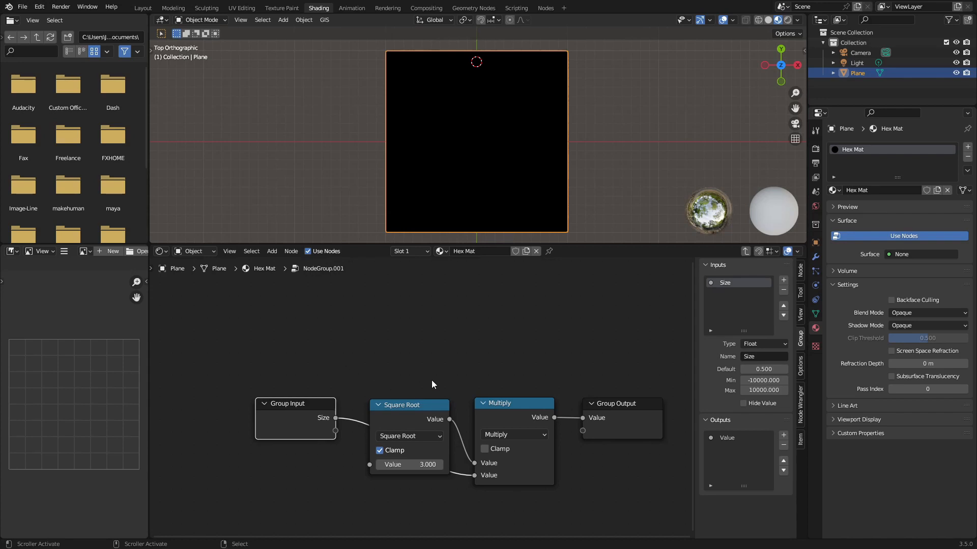
click(396, 451)
Step: Exit the node group and name it Vert Calculations
key(Tab)
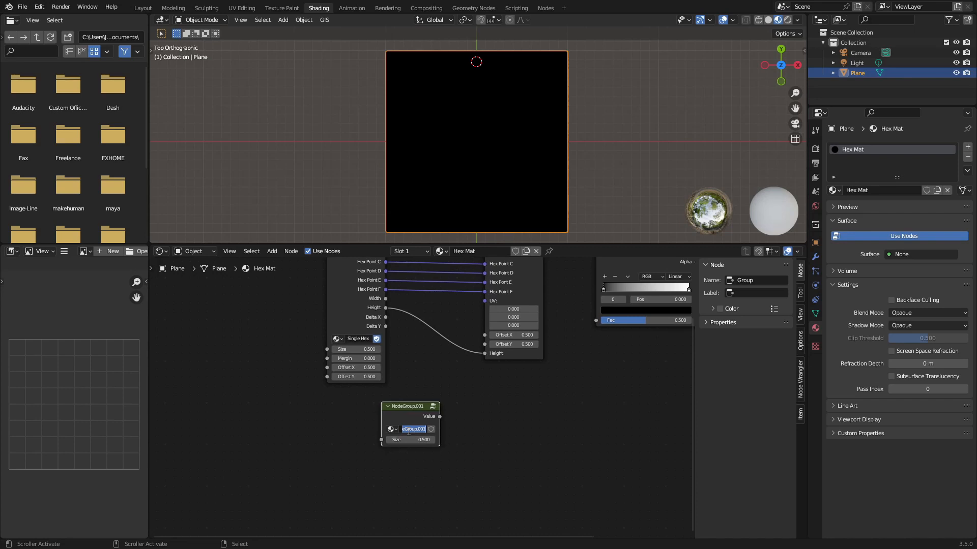
text(Vert Calculations)
scroll(408, 431, up, 3)
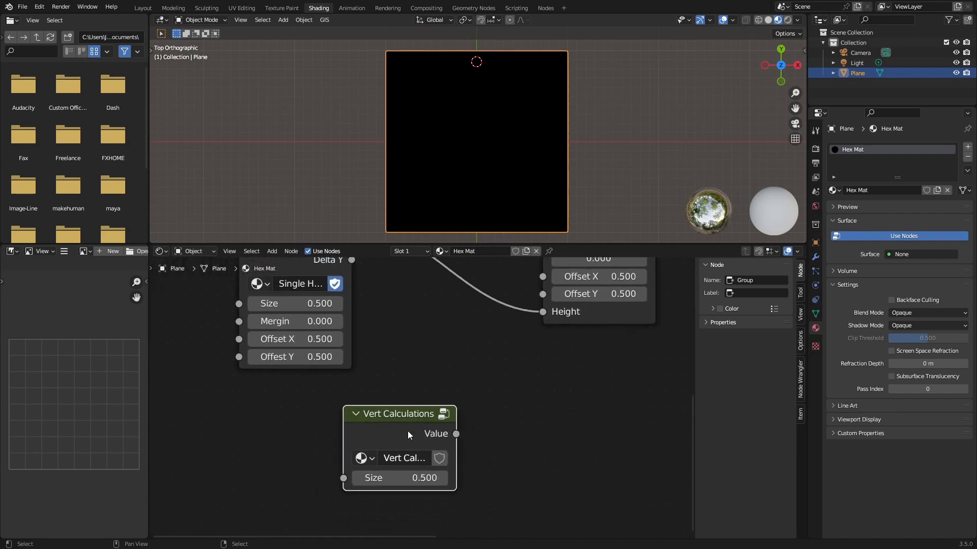
Step: Add a Math node beside the Vert Calculations group and set its operation to Multiply
scroll(407, 434, down, 2)
scroll(468, 426, down, 2)
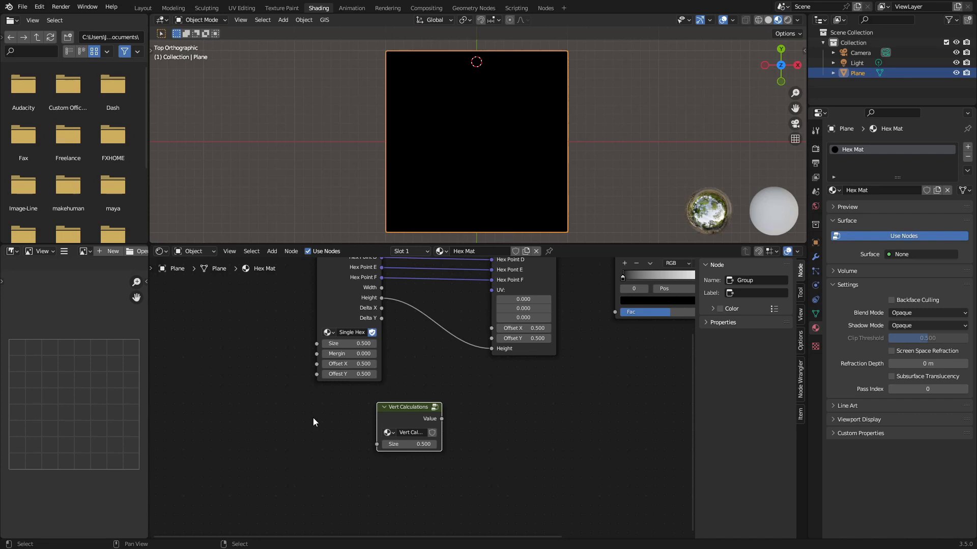
scroll(353, 435, up, 2)
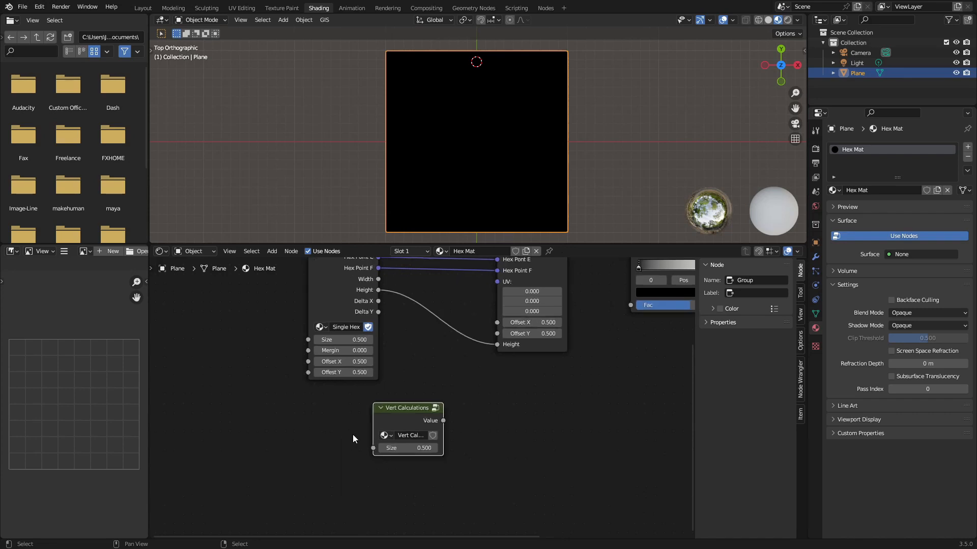
middle_drag(455, 429, 385, 438)
key(shift+a)
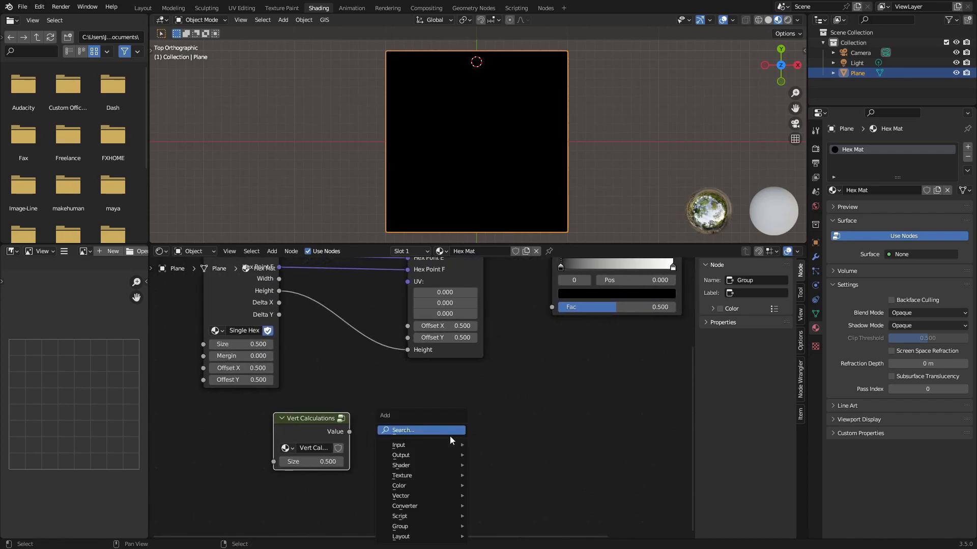
click(450, 435)
text(add)
key(Return)
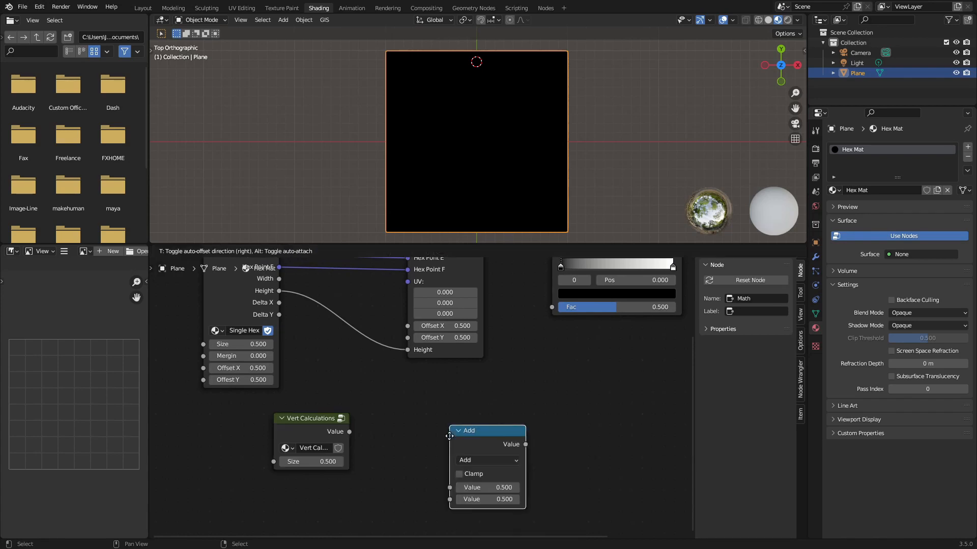
click(383, 407)
click(415, 433)
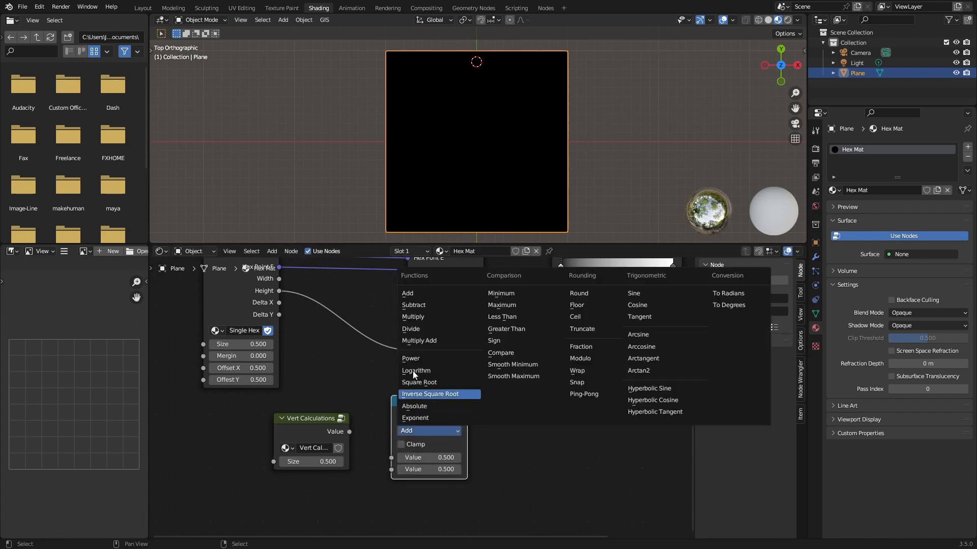
click(433, 317)
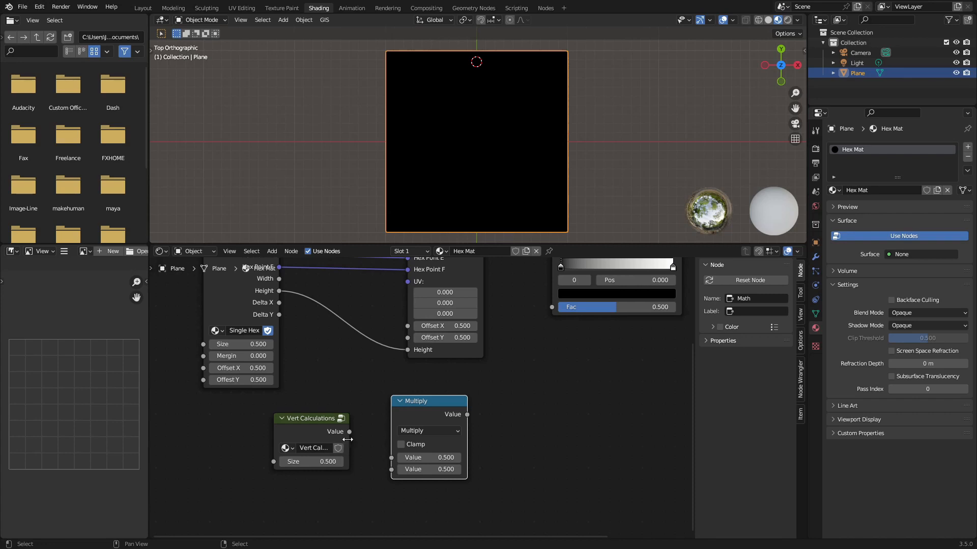
Step: Connect the Vert Calculations output to the Multiply node's first value and move the Multiply node closer to the group
drag(350, 432, 389, 462)
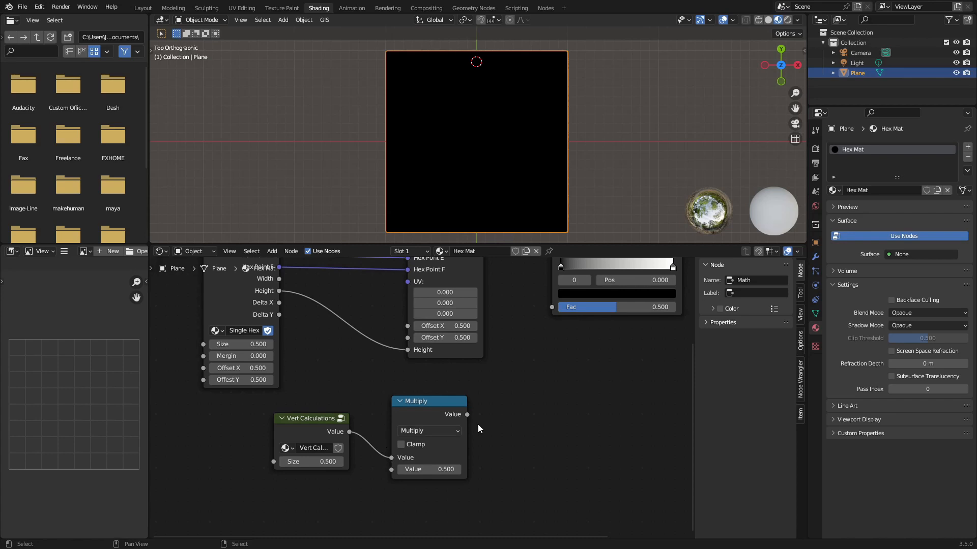
drag(430, 415, 403, 418)
scroll(437, 386, up, 2)
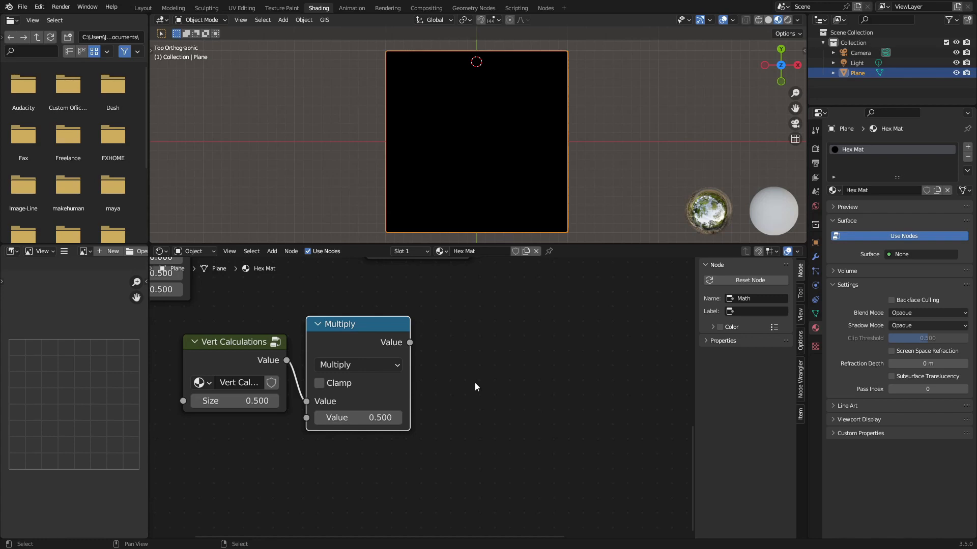
key(shift+a)
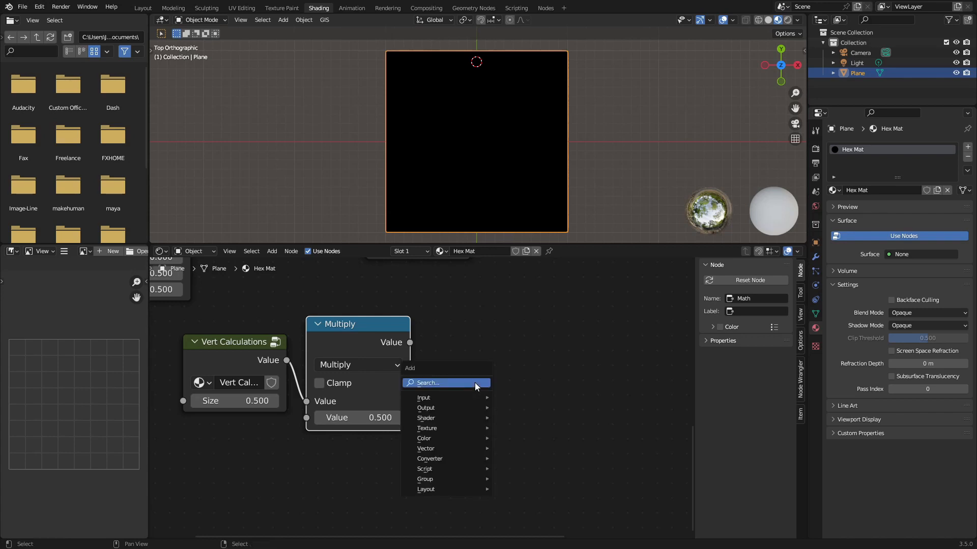
click(475, 383)
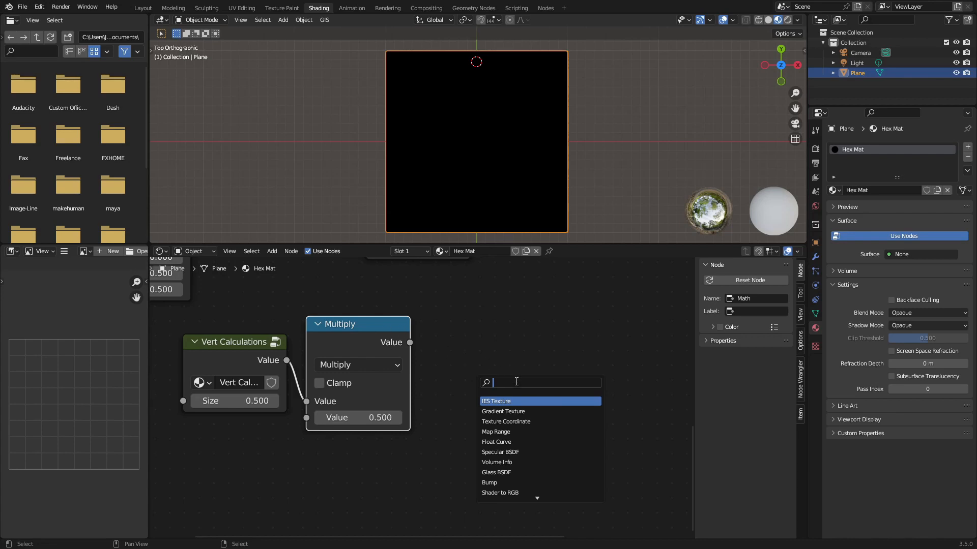
text(xy valu)
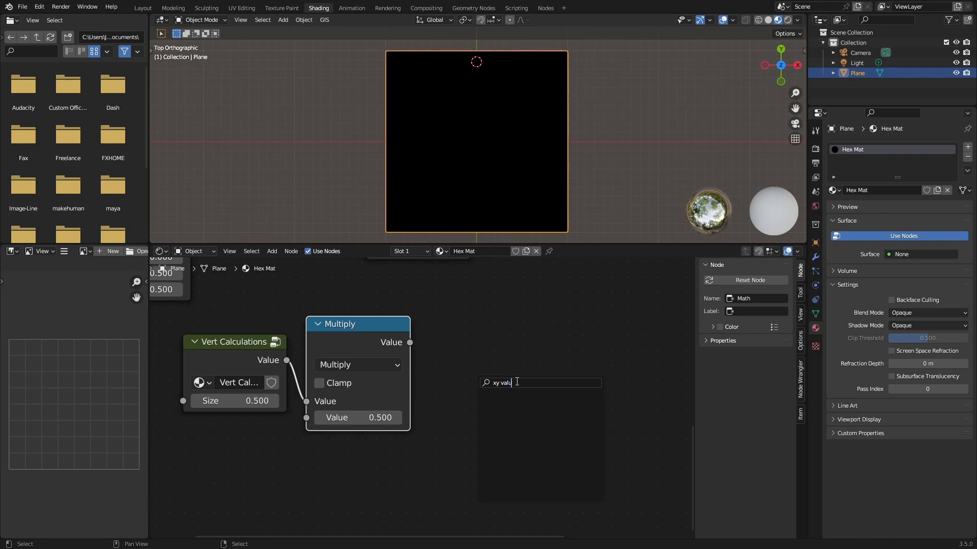
text(e)
scroll(485, 370, up, 1)
right_click(481, 395)
click(490, 392)
Step: Add a Combine XYZ node and place it to the right of the Multiply node, leaving a gap between them
key(shift+a)
click(490, 391)
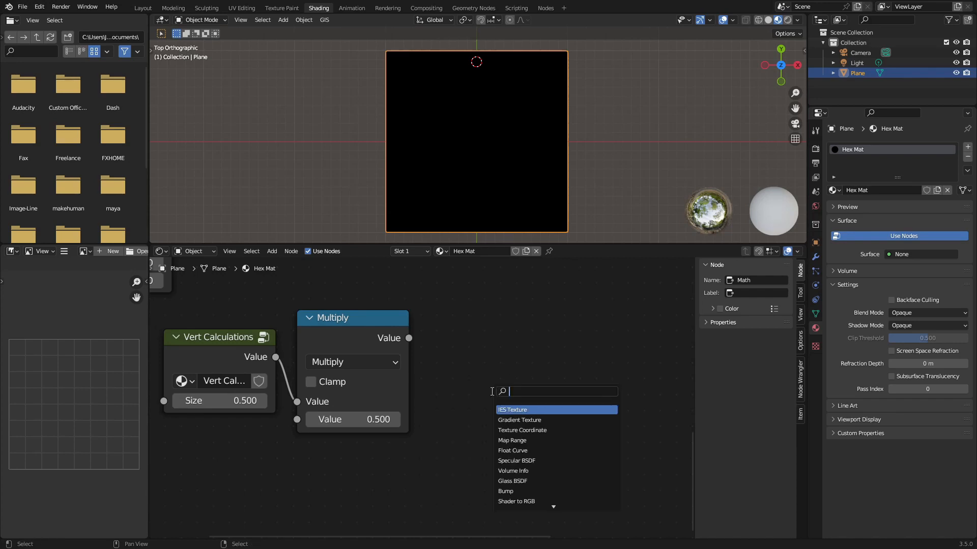
text(xy)
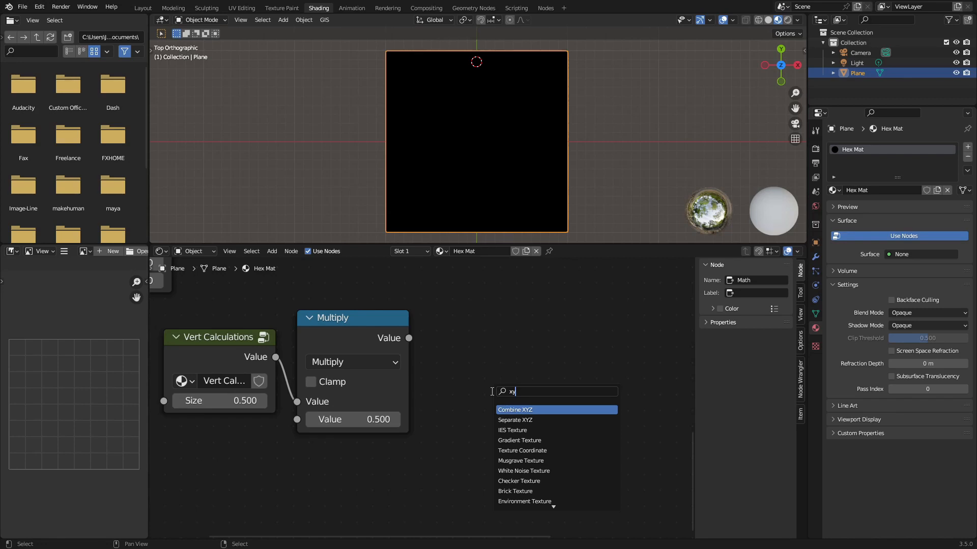
key(Down)
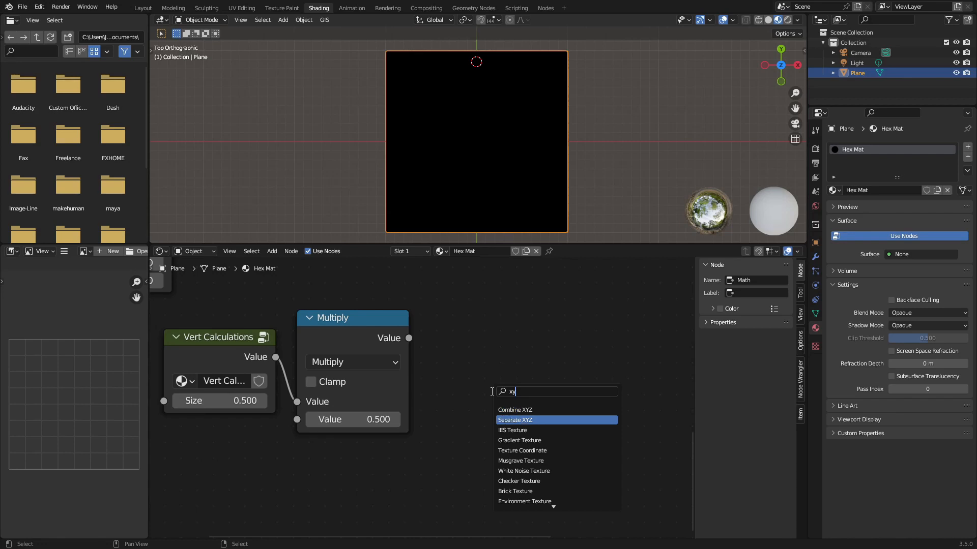
key(Up)
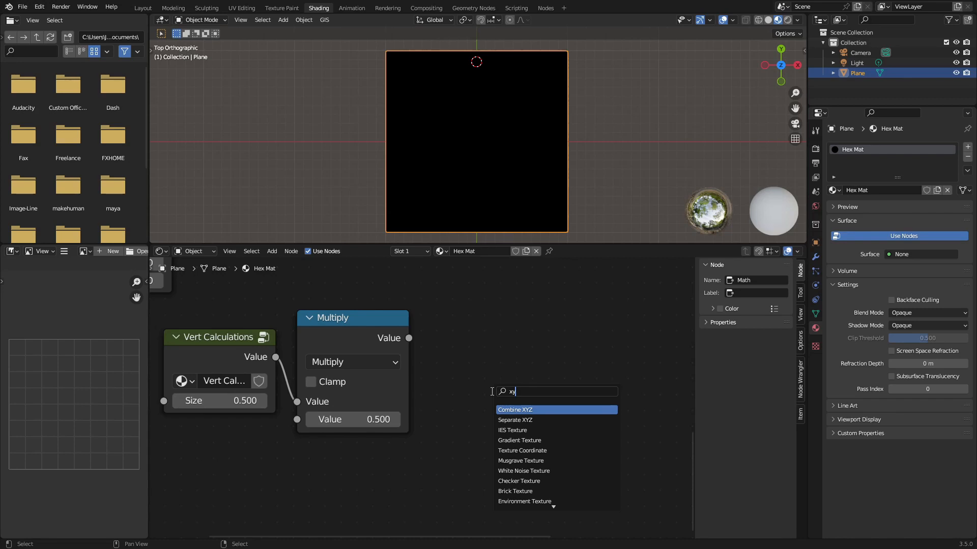
key(Return)
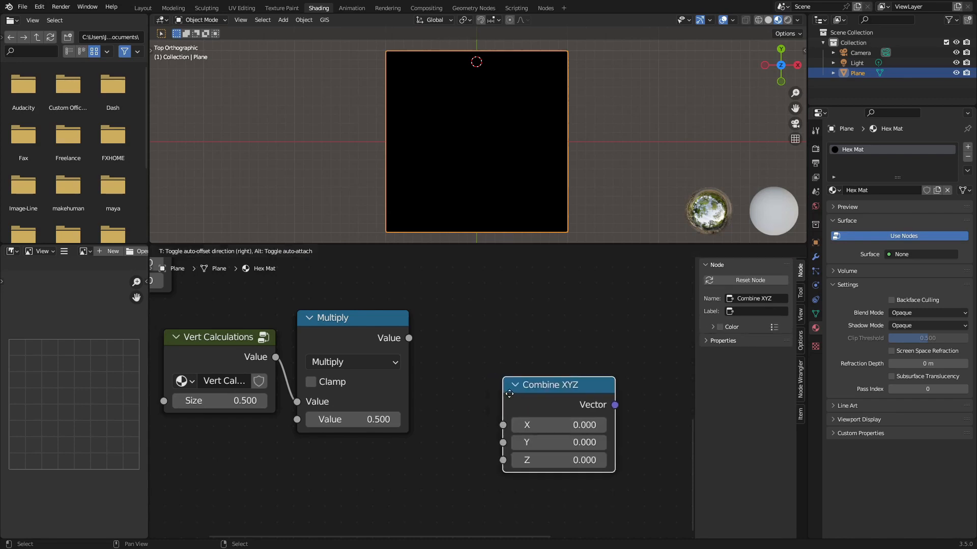
scroll(455, 400, down, 1)
click(456, 400)
middle_drag(455, 401, 320, 409)
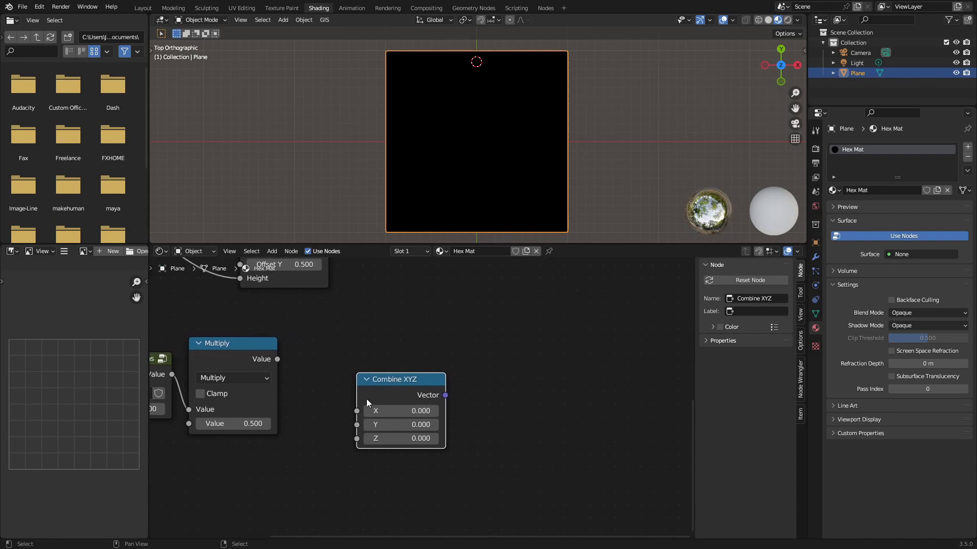
drag(371, 397, 465, 368)
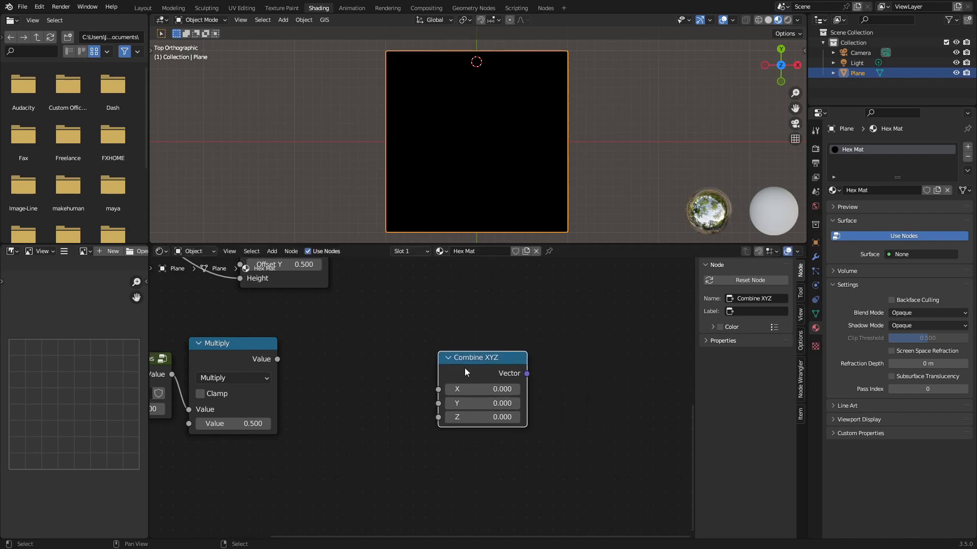
Step: Put the Combine XYZ node into a new node group and disconnect its Z input from Group Input
key(ctrl+g)
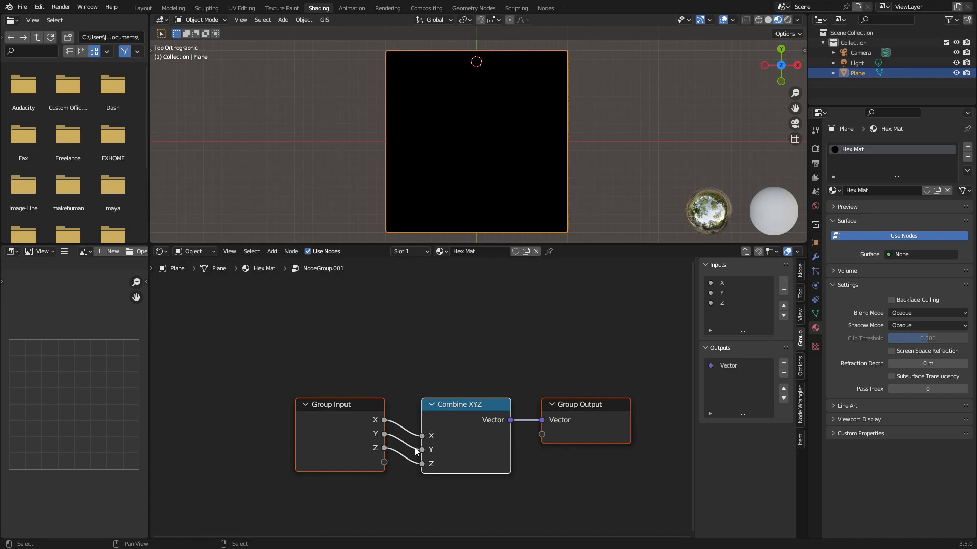
drag(421, 464, 404, 470)
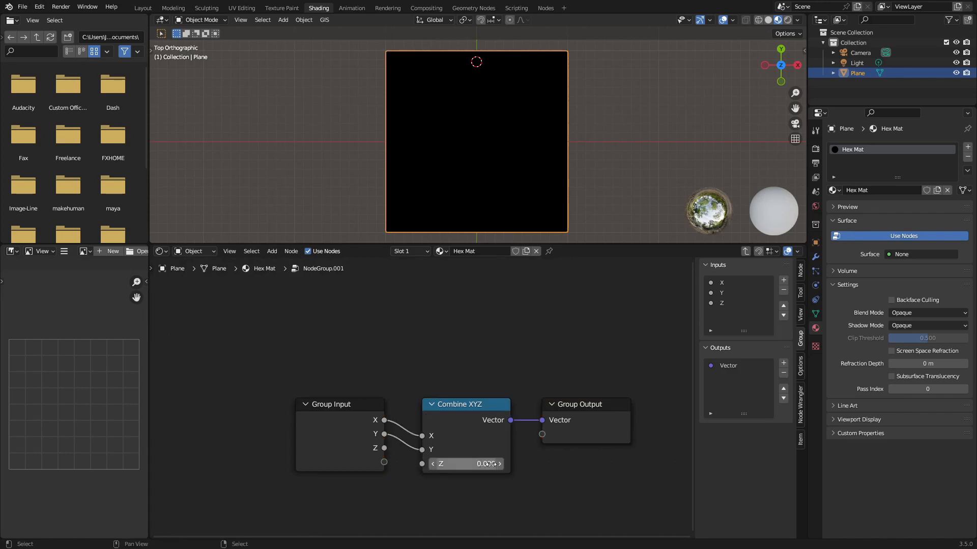
Step: Disconnect the Combine XYZ node from Group Output and remove the group's Vector output and Z input
drag(542, 421, 560, 420)
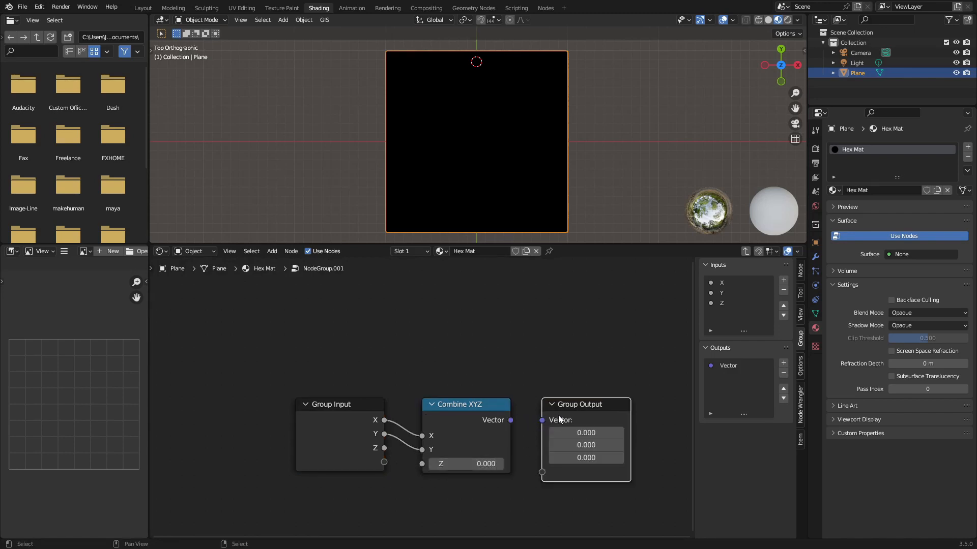
click(718, 372)
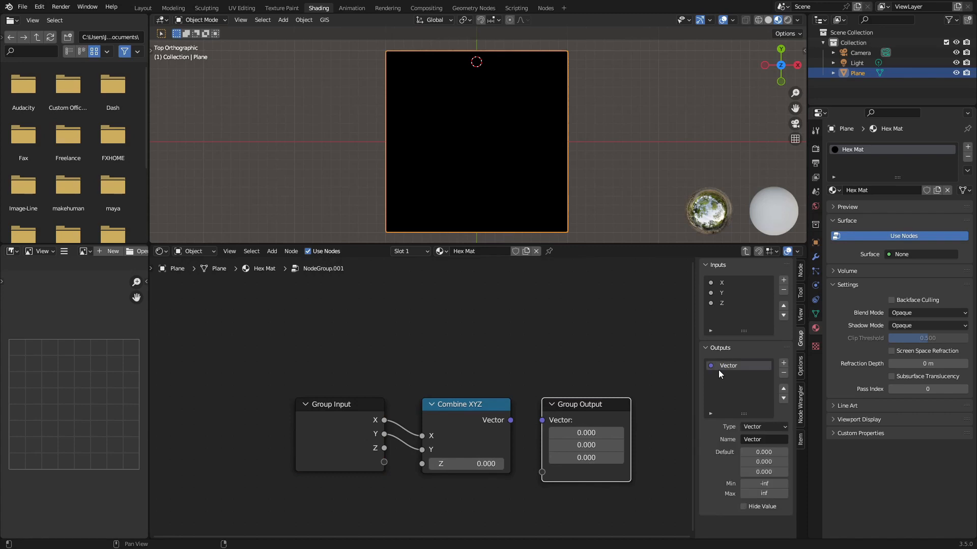
click(783, 373)
click(758, 304)
click(784, 290)
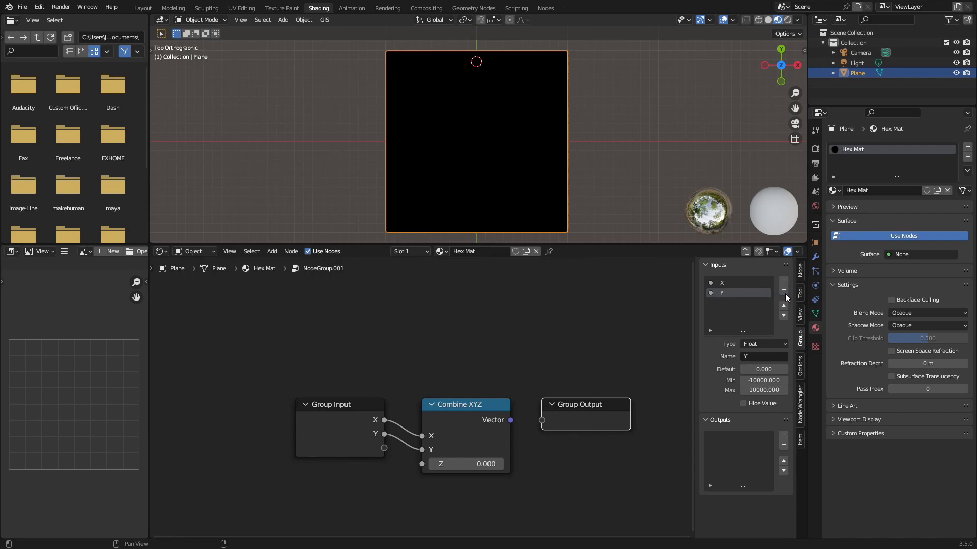
Step: Delete the Combine XYZ node and connect Group Input's X directly to a new Group Output socket
click(493, 411)
key(x)
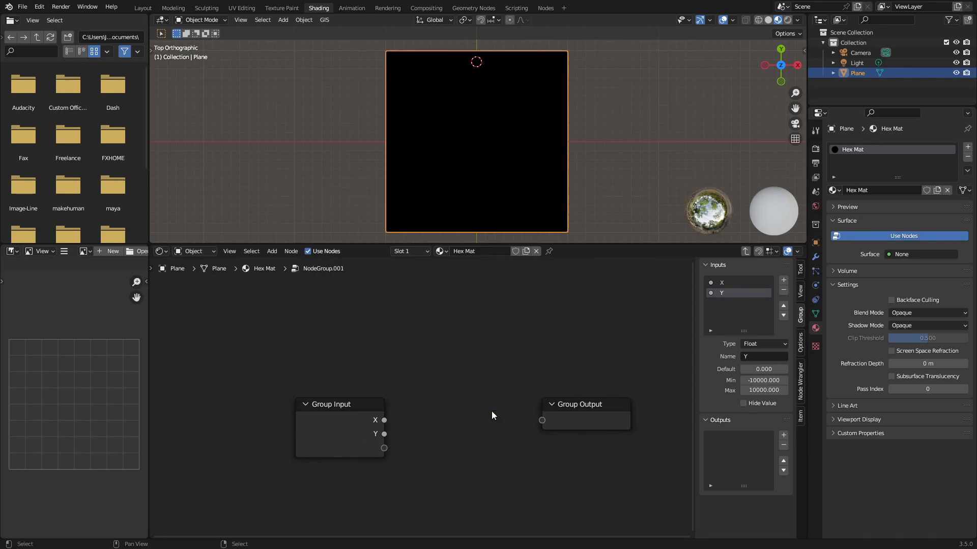
drag(384, 420, 554, 420)
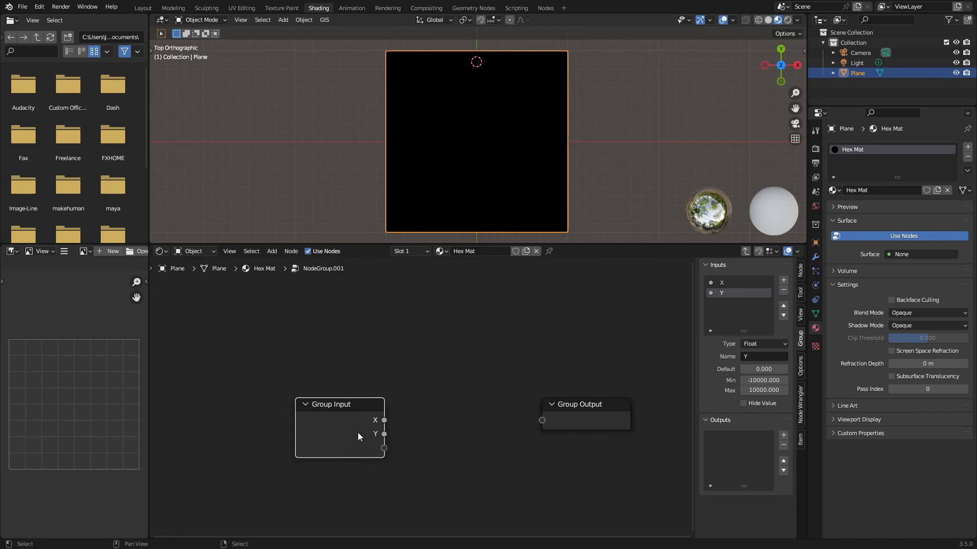
drag(384, 420, 542, 420)
drag(384, 434, 546, 438)
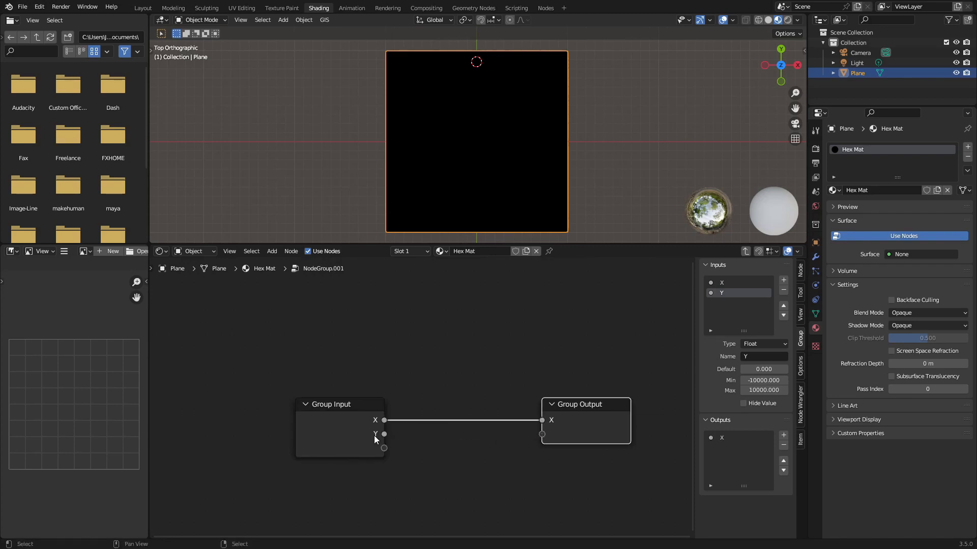
drag(385, 433, 392, 433)
click(399, 434)
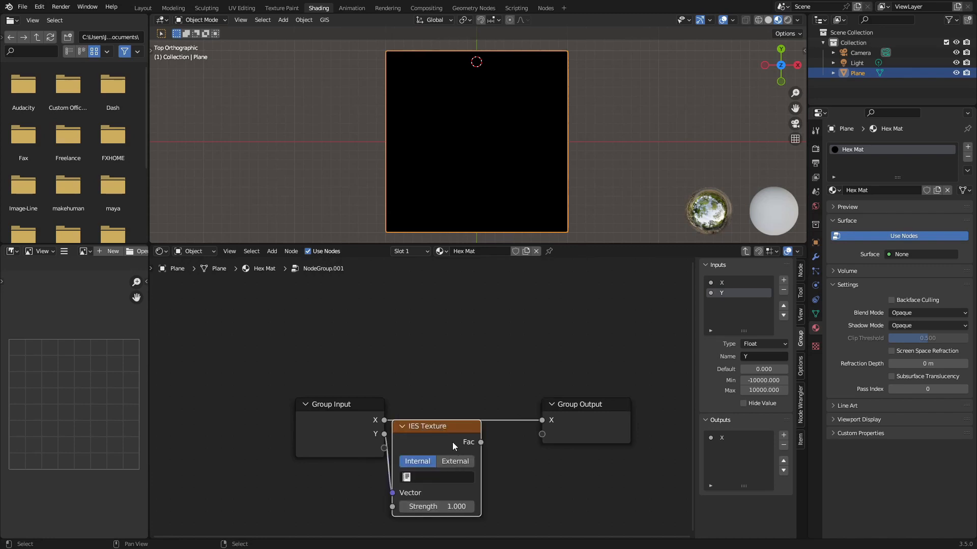
key(ctrl+z)
Step: Connect Group Input's Y to a new Group Output socket, then leave the group and name it "XY Value Node"
drag(384, 434, 543, 434)
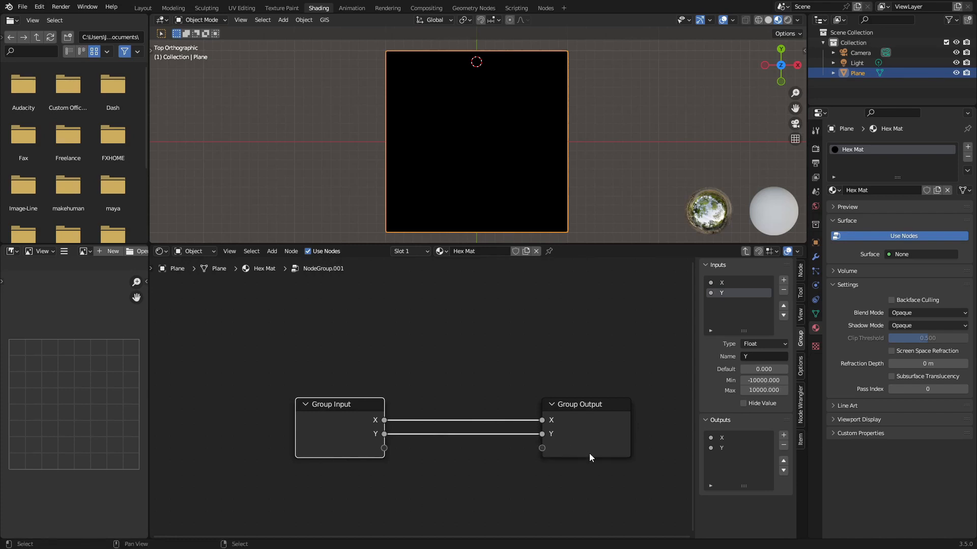
key(Tab)
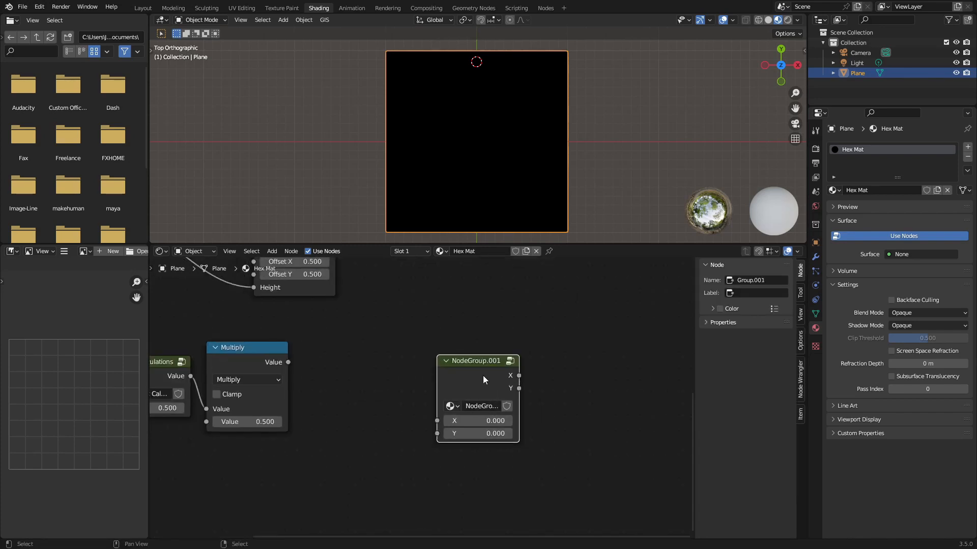
scroll(483, 376, up, 1)
text(XY Value Node)
key(Return)
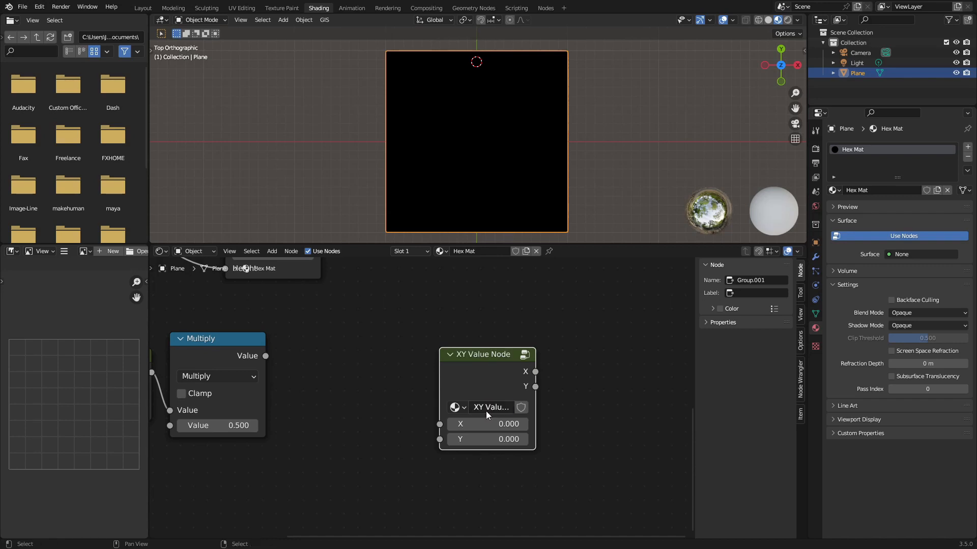
Step: Move the XY Value Node group next to the Multiply node, just to its right
key(g)
click(411, 410)
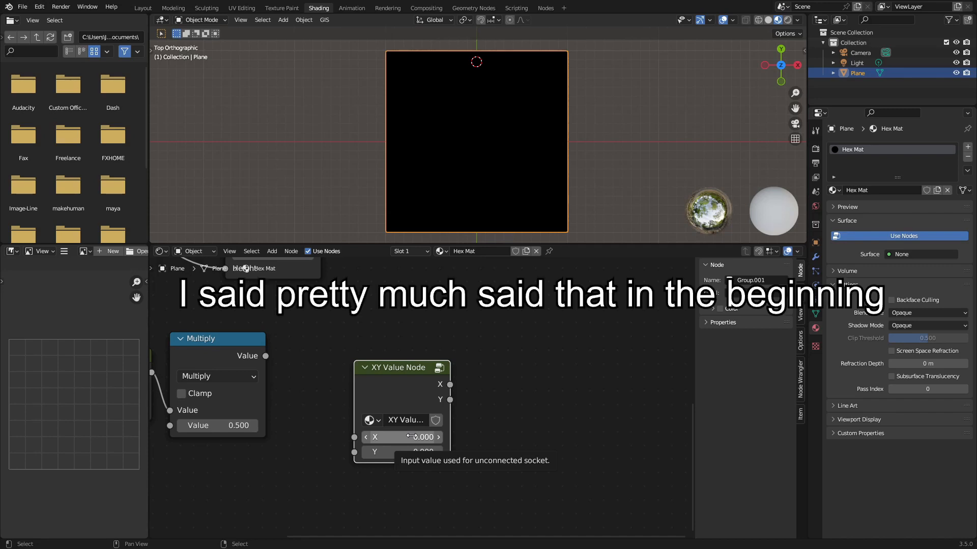
scroll(428, 386, down, 1)
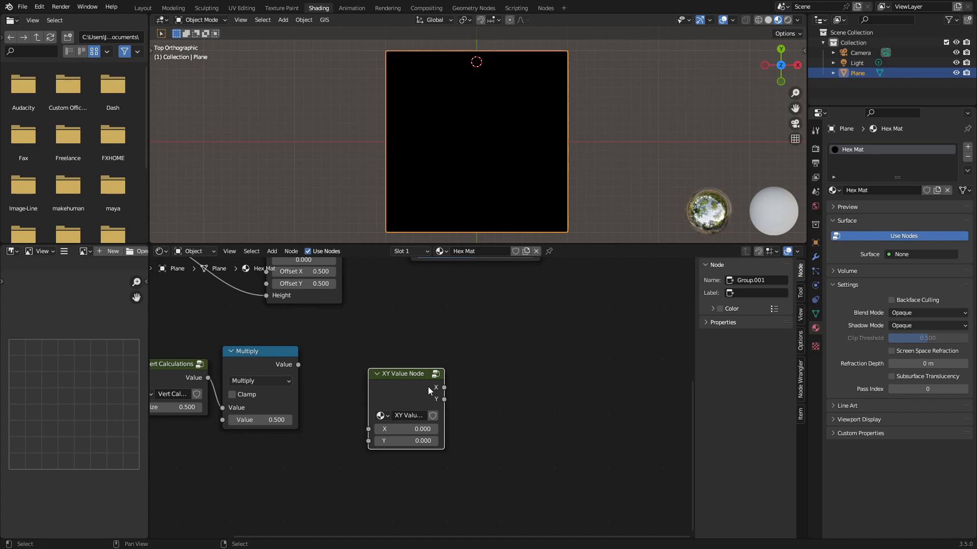
scroll(468, 380, down, 1)
middle_drag(362, 381, 409, 376)
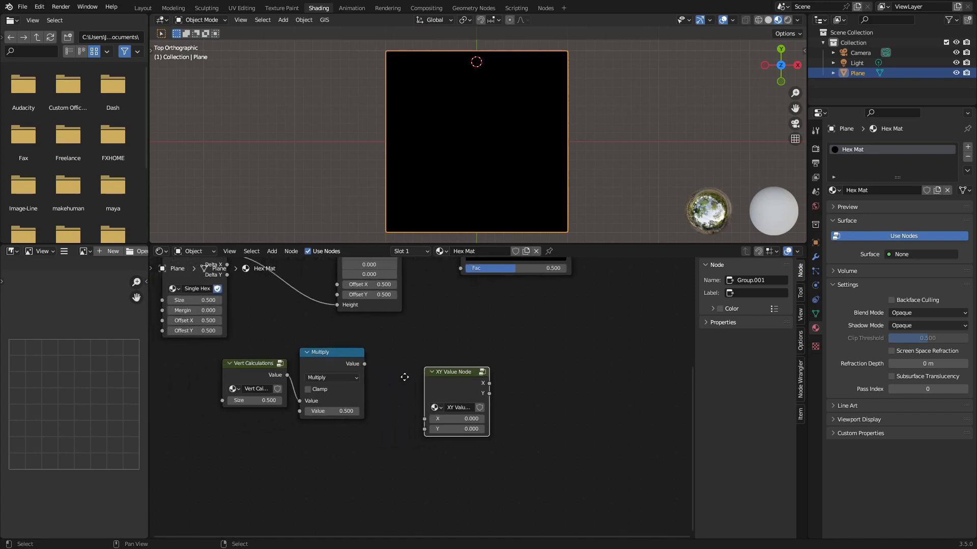
drag(447, 383, 420, 380)
scroll(420, 381, up, 2)
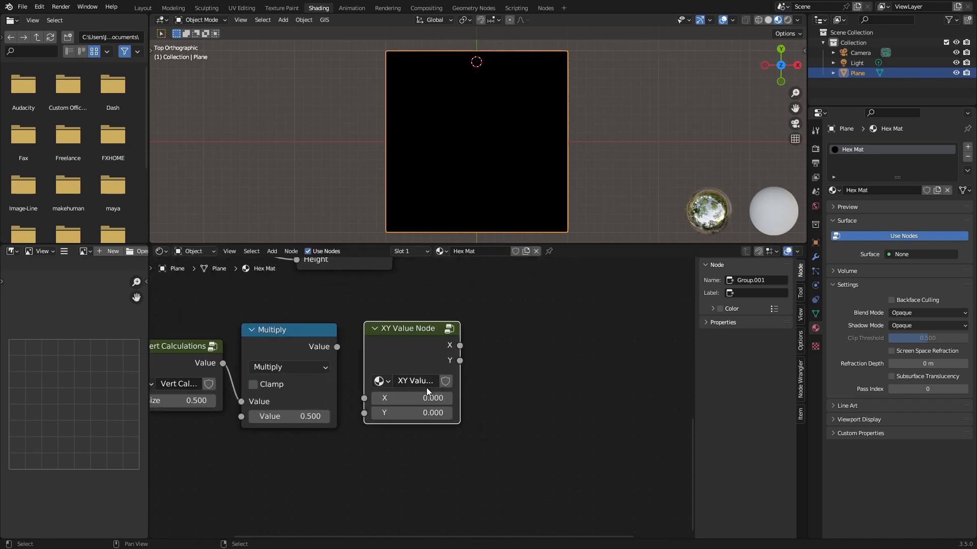
Step: Shorten the group's name to "XY Value" and connect the Multiply output to its Y input
key(End)
key(BackSpace)
key(BackSpace)
key(BackSpace)
key(BackSpace)
key(BackSpace)
key(Return)
drag(337, 347, 368, 412)
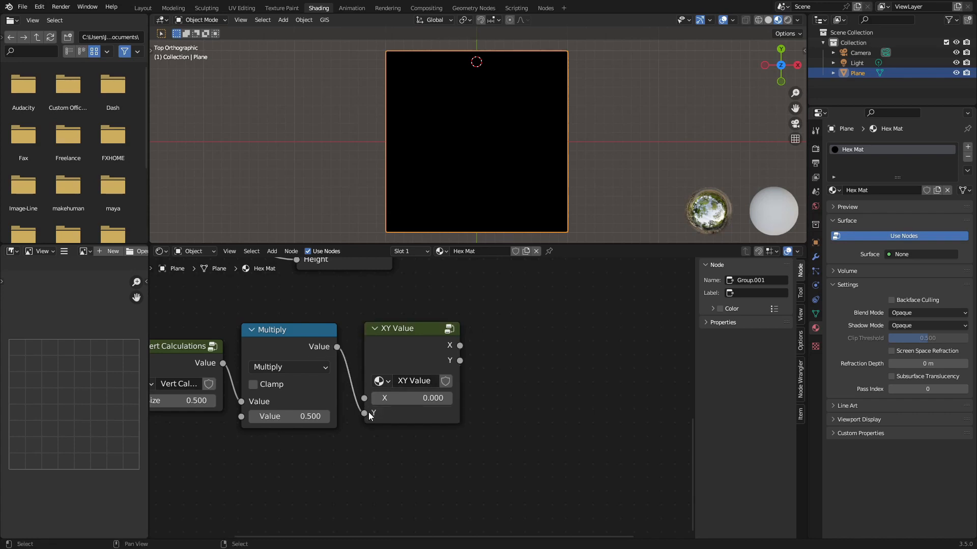
Step: Enable Fake User on both the Vert Calculations and XY Value node groups
middle_drag(219, 317, 343, 323)
click(417, 340)
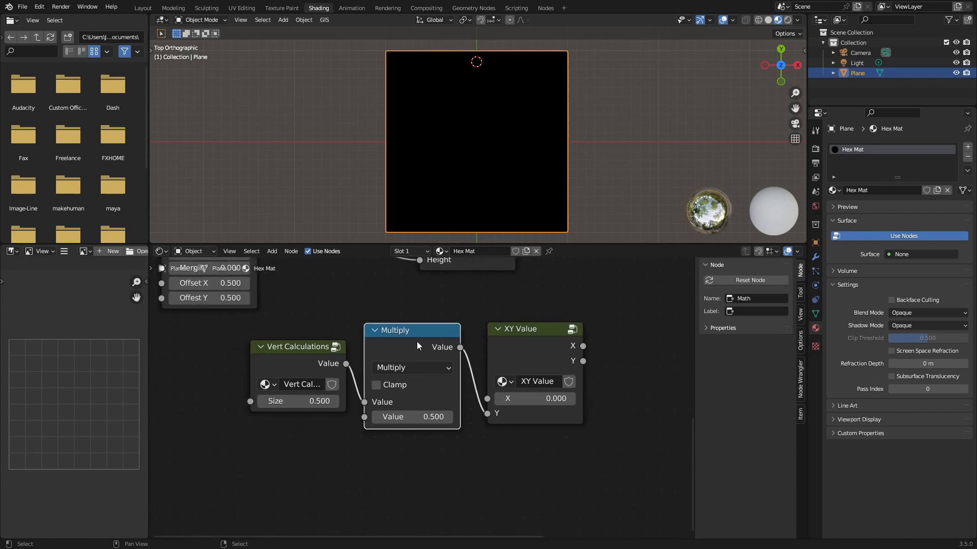
click(332, 385)
click(568, 381)
Step: Move the XY Value group slightly closer to the Multiply node and set its X value to 0.5
drag(535, 359, 527, 360)
click(525, 398)
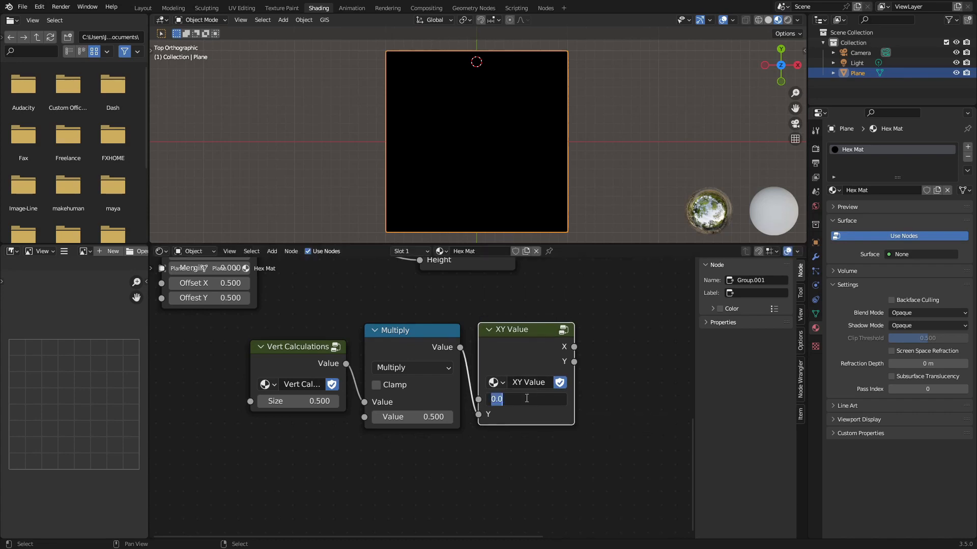
text(0.5)
key(Return)
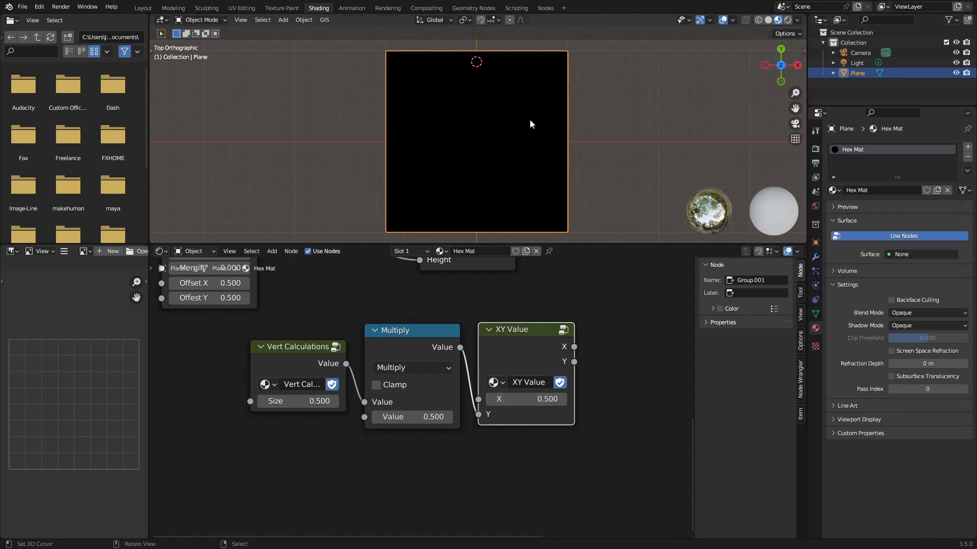
Step: Combine the Vert Calculations, Multiply and XY Value nodes into a new node group
scroll(263, 330, down, 2)
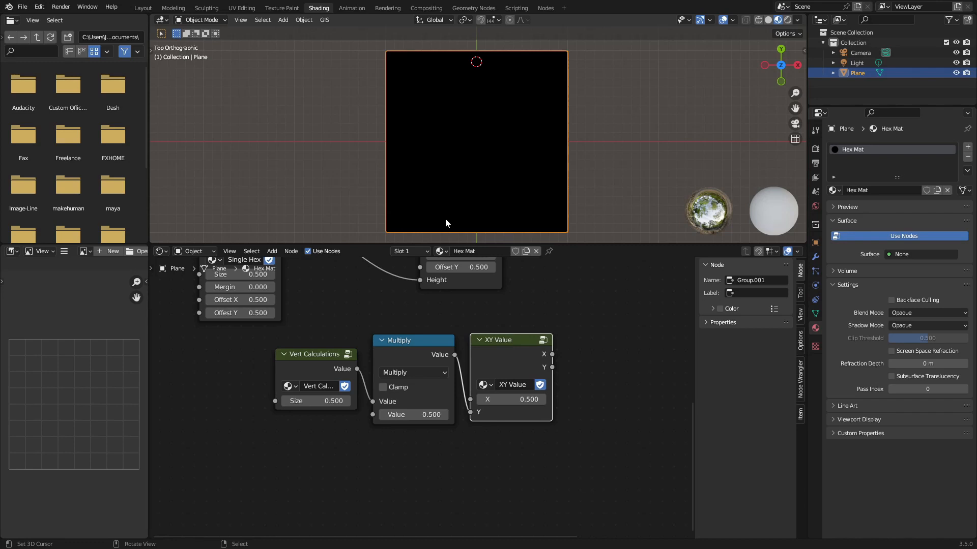
scroll(496, 385, down, 1)
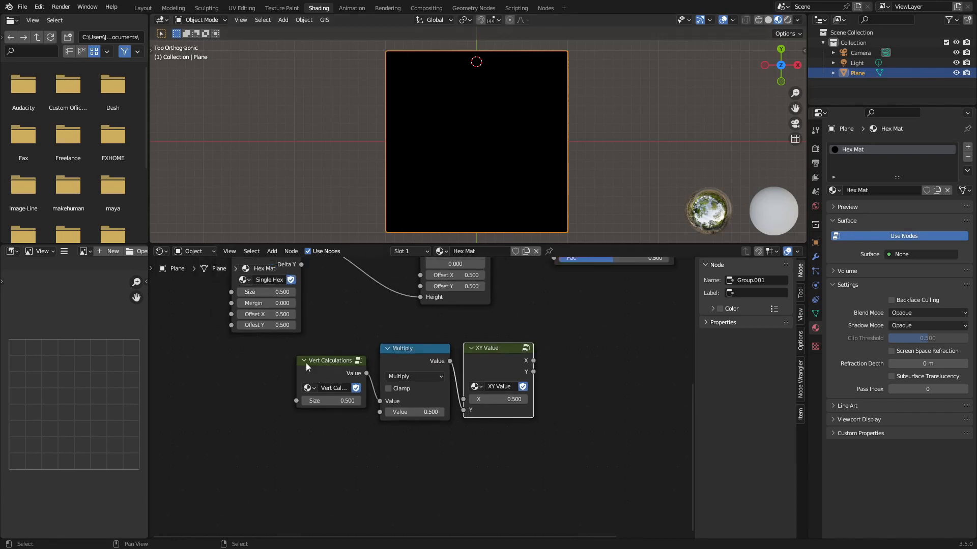
drag(328, 338, 548, 451)
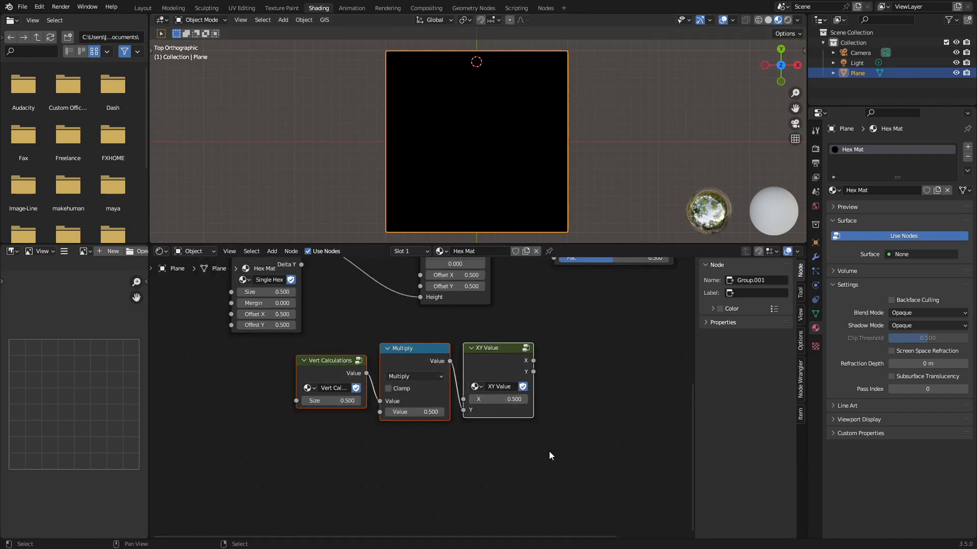
key(ctrl+g)
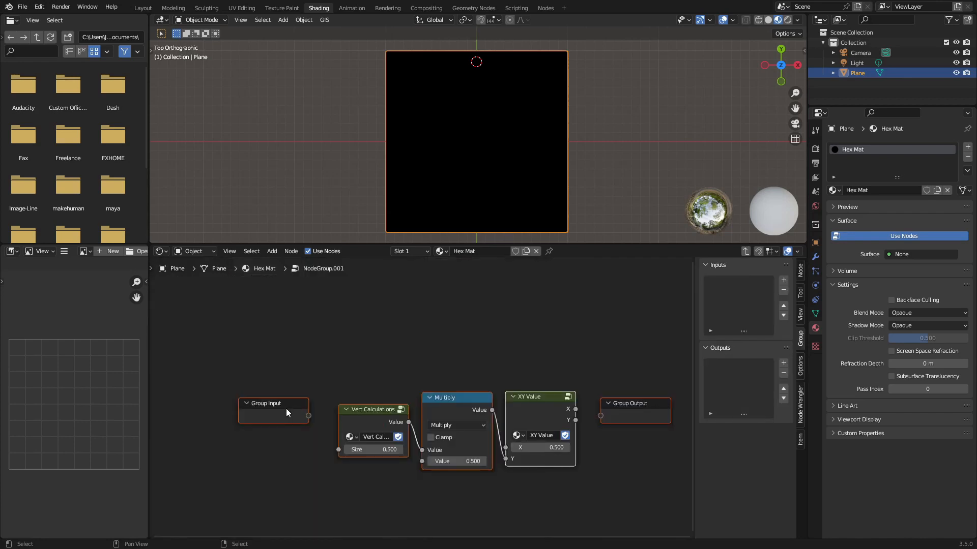
Step: Connect Group Input to Vert Calculations' Size, and route the Vert Calculations value plus XY Value's X and Y to Group Output
drag(309, 416, 334, 451)
drag(277, 419, 275, 437)
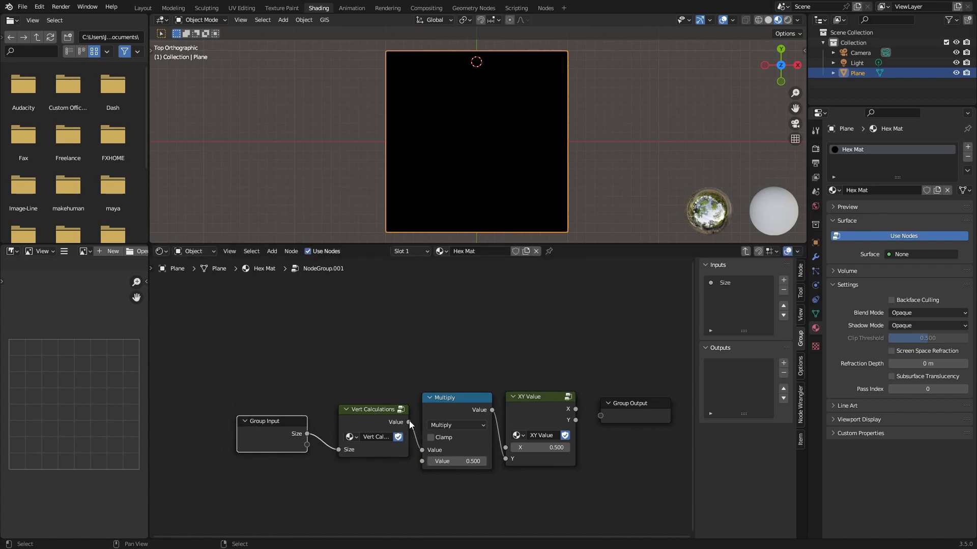
drag(408, 422, 600, 441)
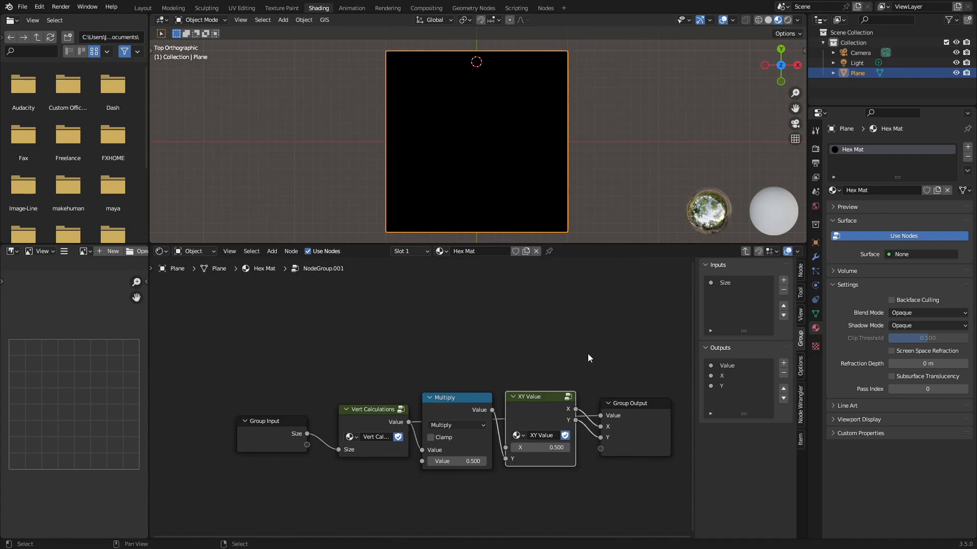
Step: Move the group's Value output below X and Y and rename it "Vert"
click(737, 367)
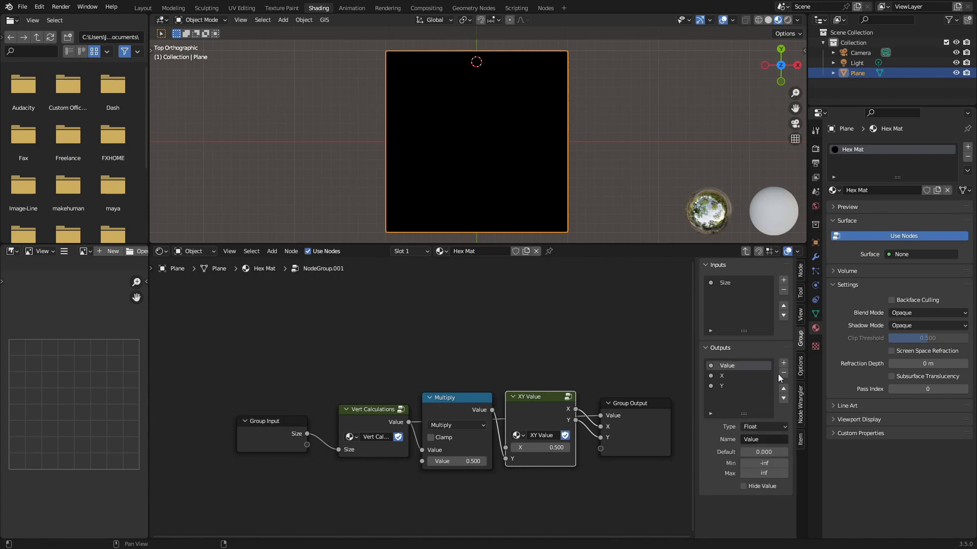
click(784, 398)
click(784, 398)
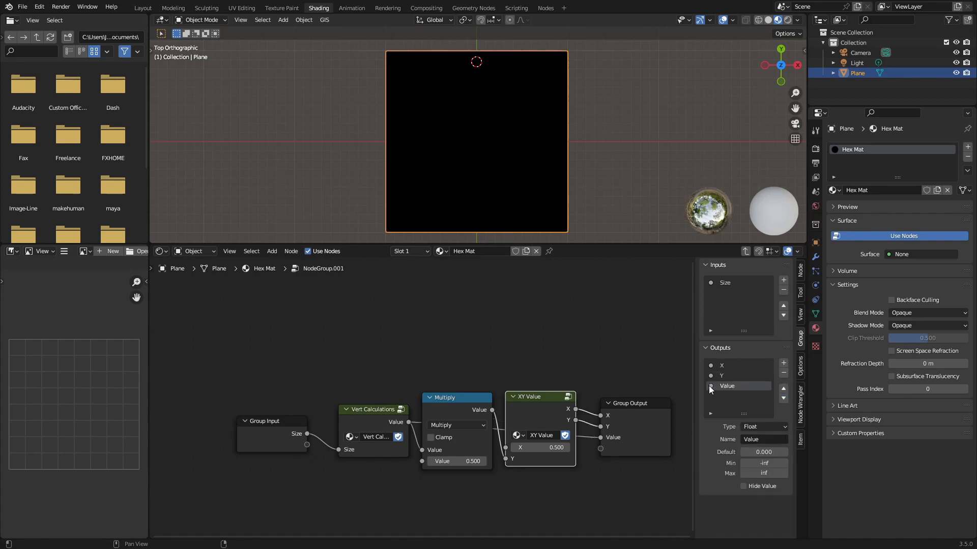
double_click(725, 386)
text(Ver)
text(t)
key(Return)
click(377, 429)
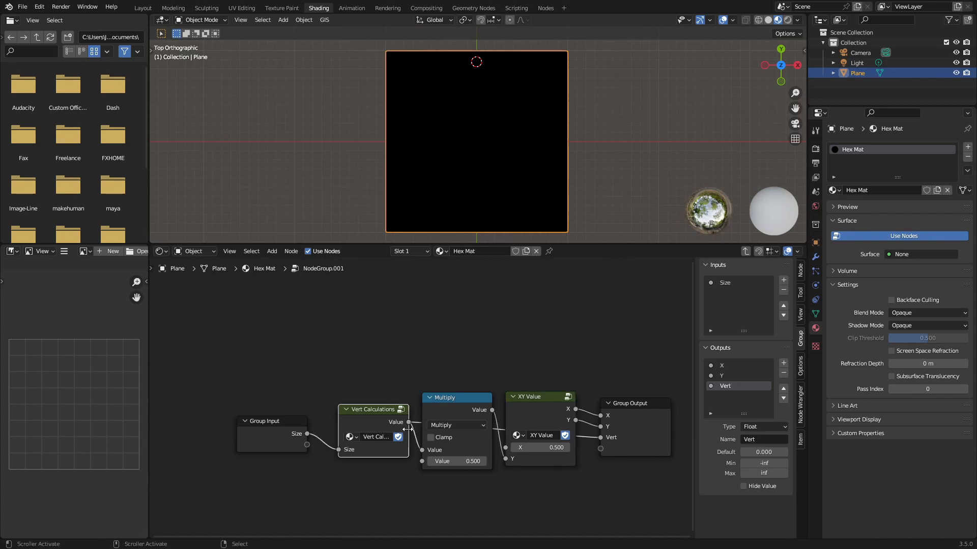
click(621, 444)
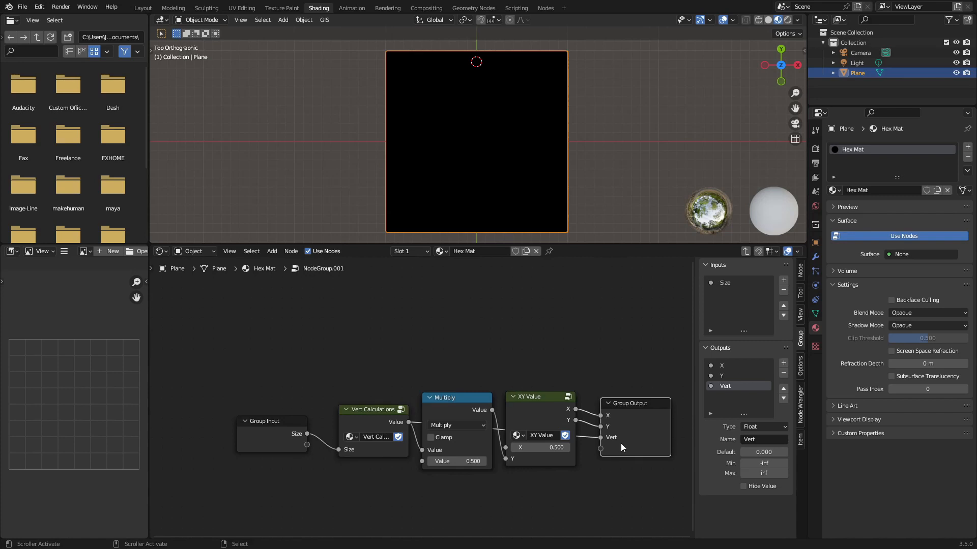
Step: Leave the group, name it "Offset Calculation" and enable Fake User for it
key(Tab)
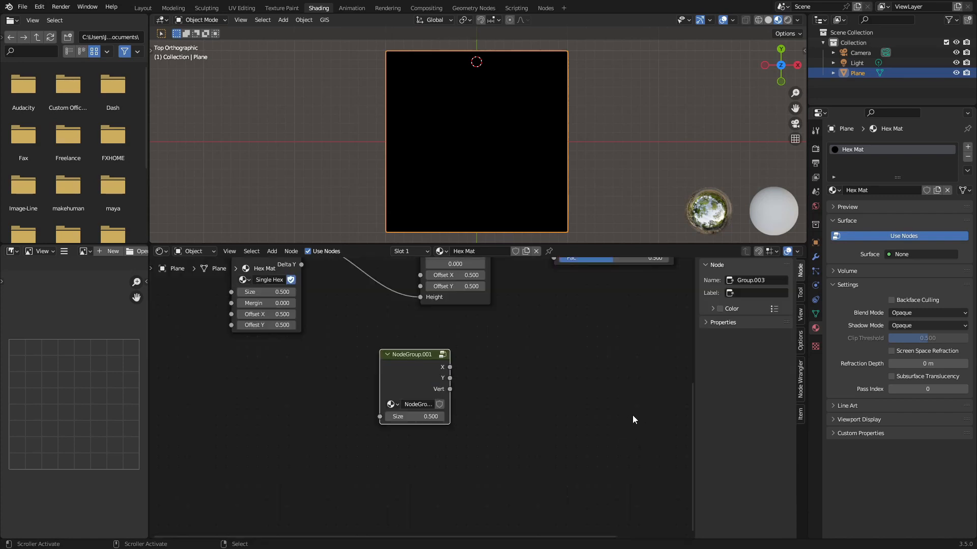
scroll(477, 404, up, 3)
scroll(422, 402, up, 1)
click(412, 407)
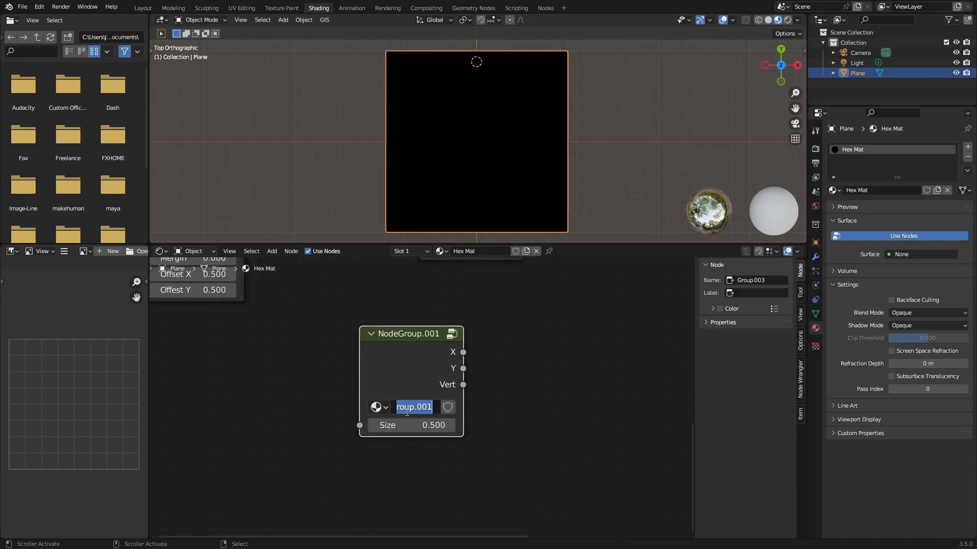
text(Offset Calculation)
click(447, 406)
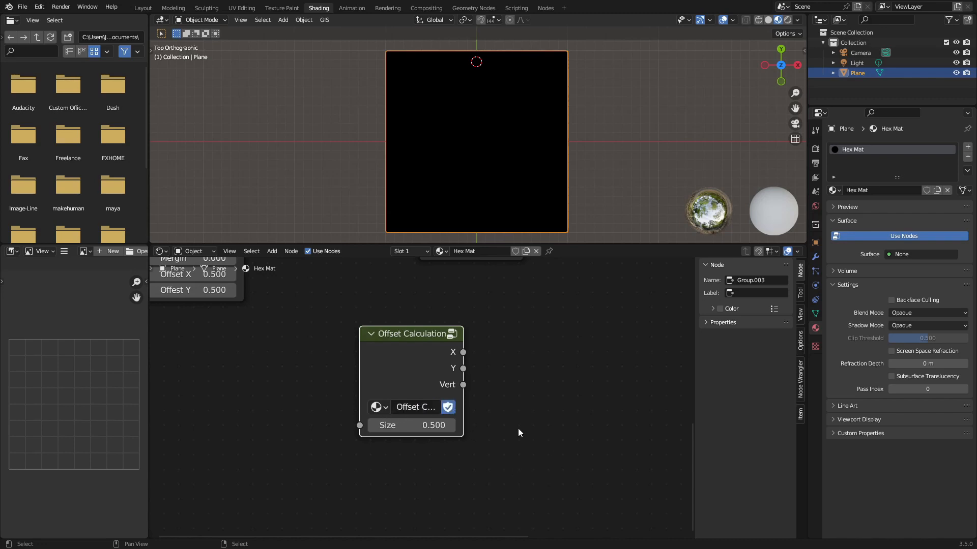
Step: Move the Offset Calculation group to the left of the Single Hex node
scroll(518, 429, down, 2)
middle_drag(310, 392, 401, 488)
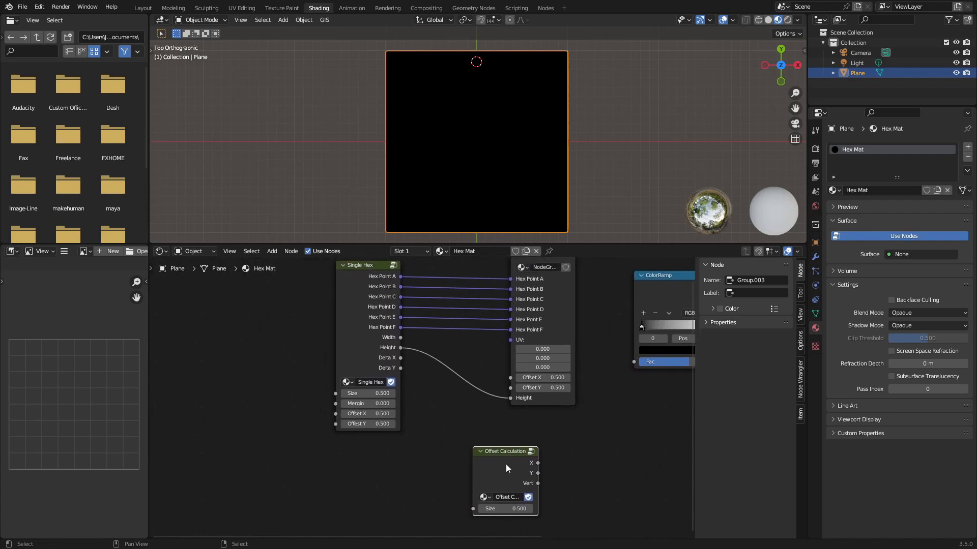
key(g)
click(248, 406)
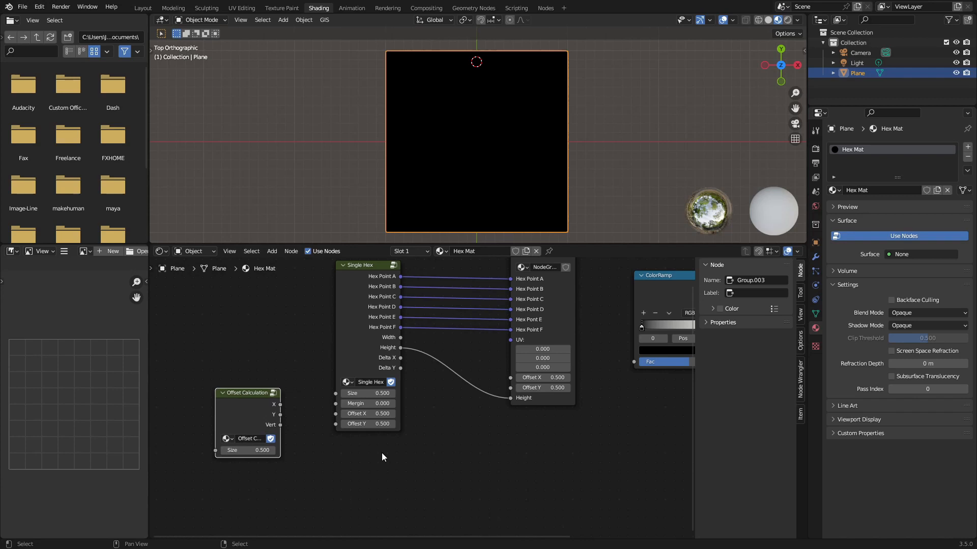
Step: Connect Offset Calculation's X and Y outputs to Single Hex's Offset X and Offest Y inputs
scroll(398, 466, up, 1)
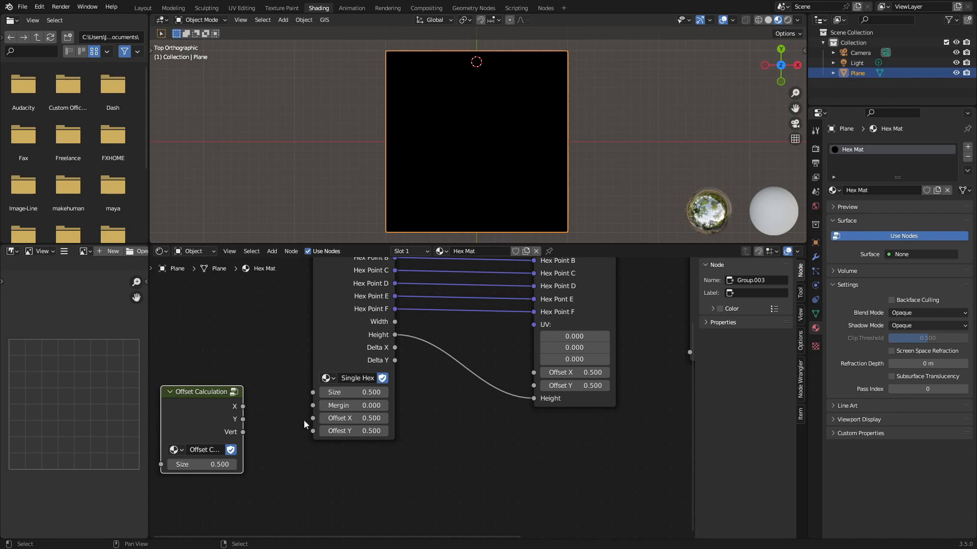
drag(246, 407, 312, 418)
drag(242, 418, 318, 431)
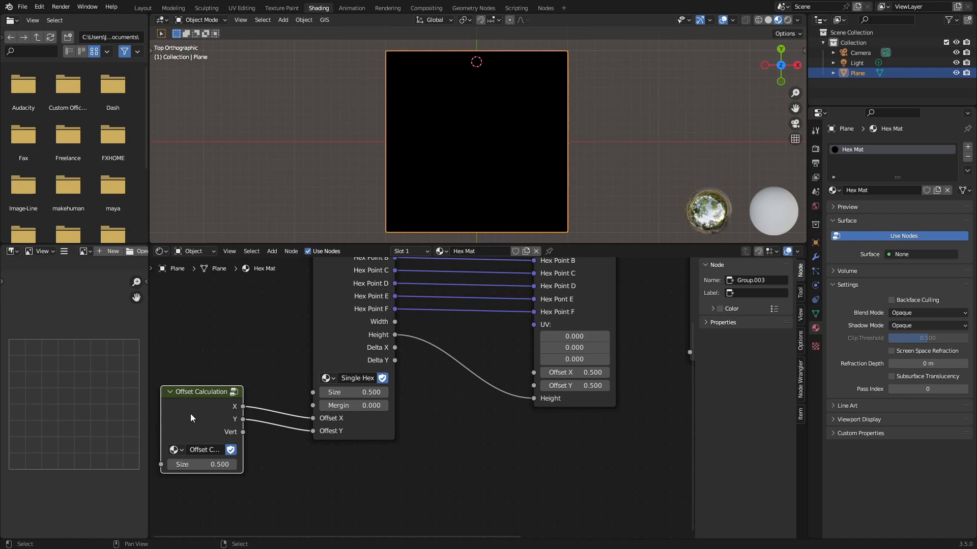
Step: Place Offset Calculation closer to Single Hex, and wire NodeGroup's Value output through the ColorRamp's Fac and Color into Material Output's Surface
drag(191, 413, 219, 404)
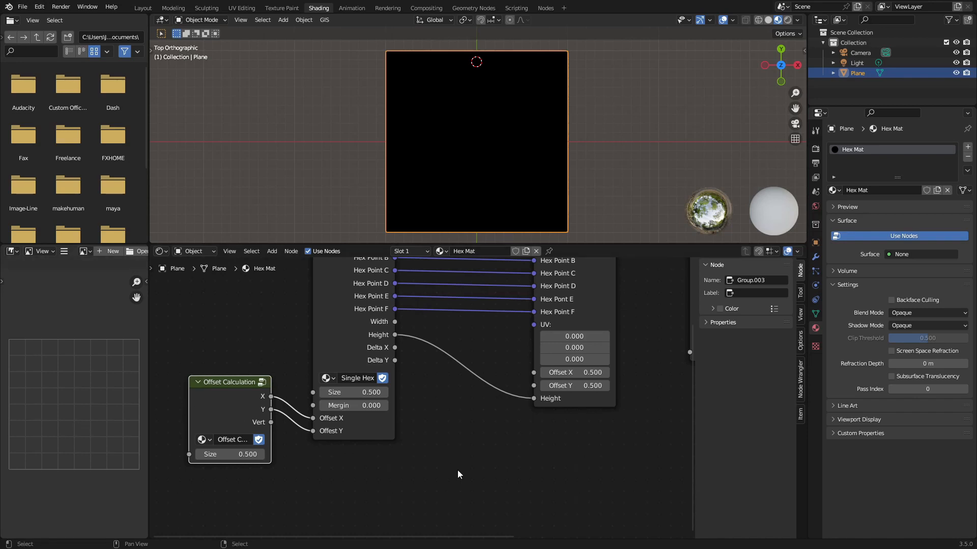
scroll(409, 450, down, 2)
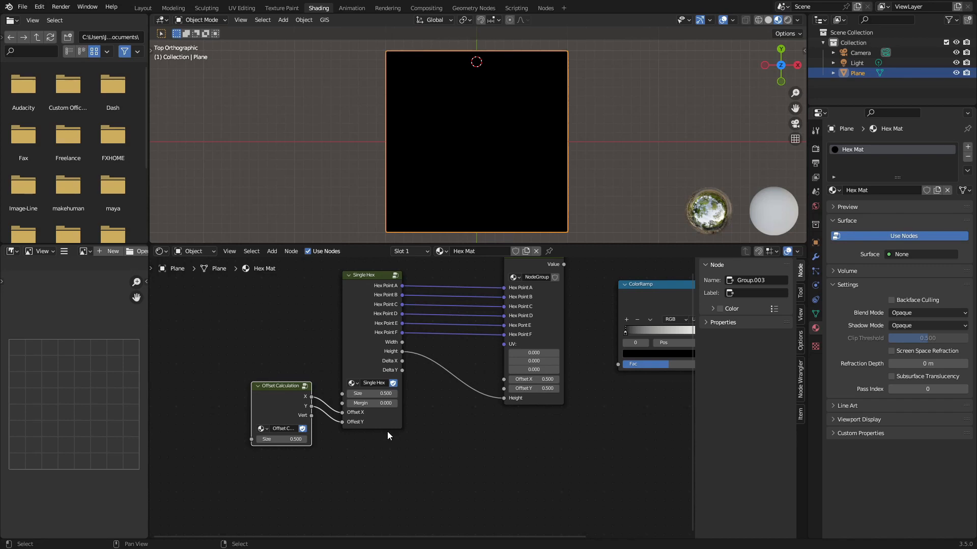
scroll(446, 368, down, 2)
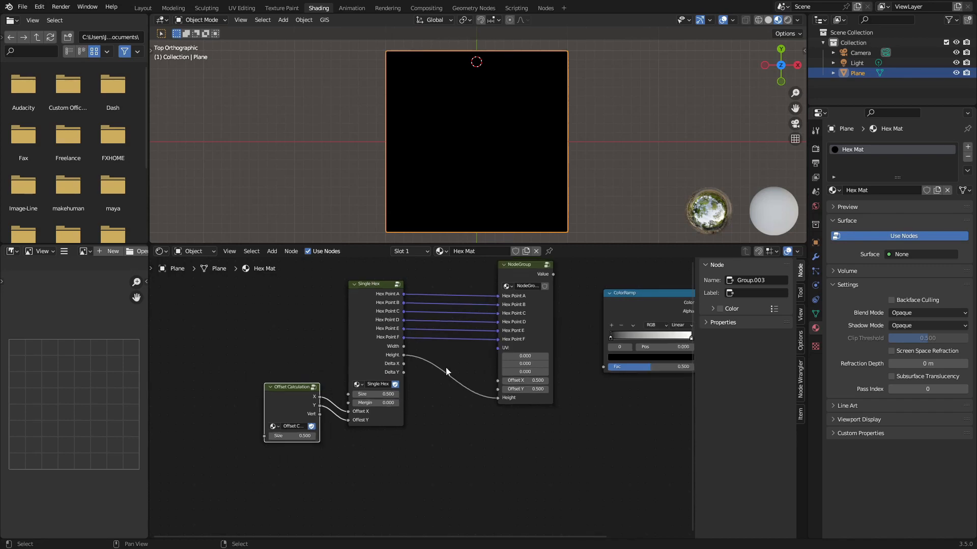
drag(534, 292, 579, 371)
drag(658, 316, 639, 324)
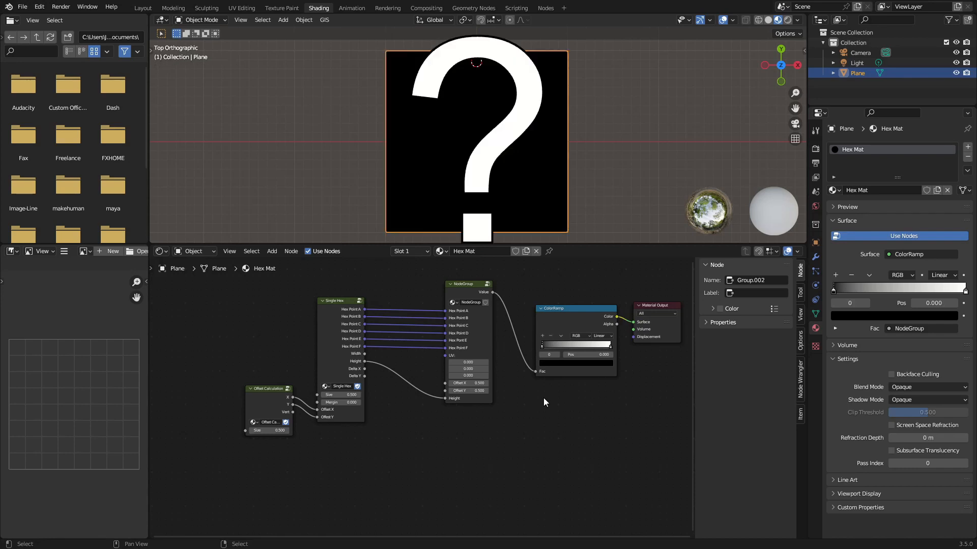
scroll(422, 449, up, 2)
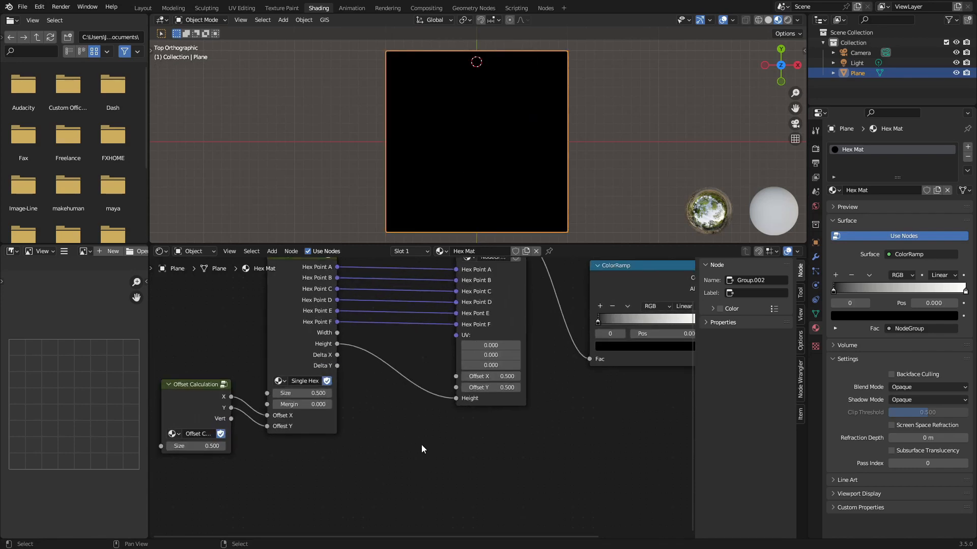
scroll(421, 445, up, 1)
middle_drag(343, 456, 490, 437)
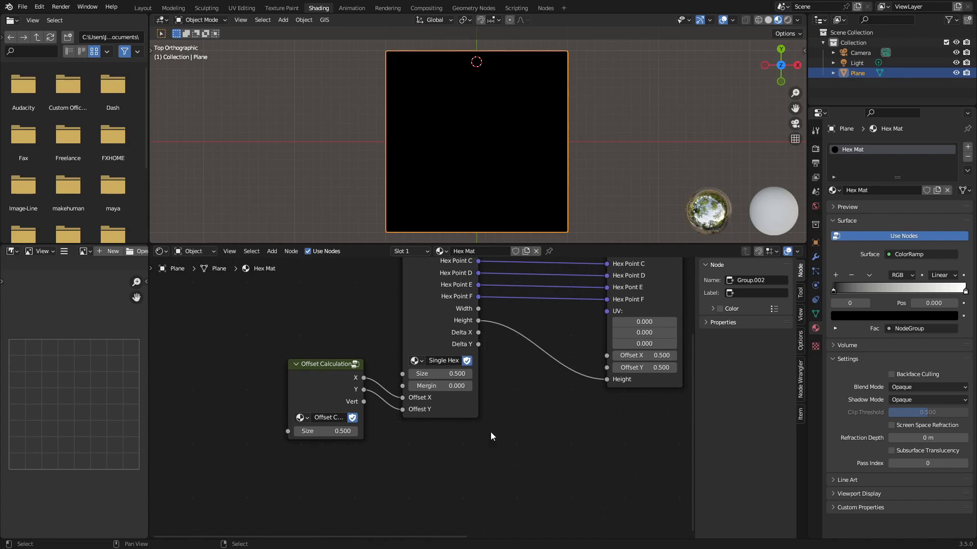
scroll(491, 433, down, 2)
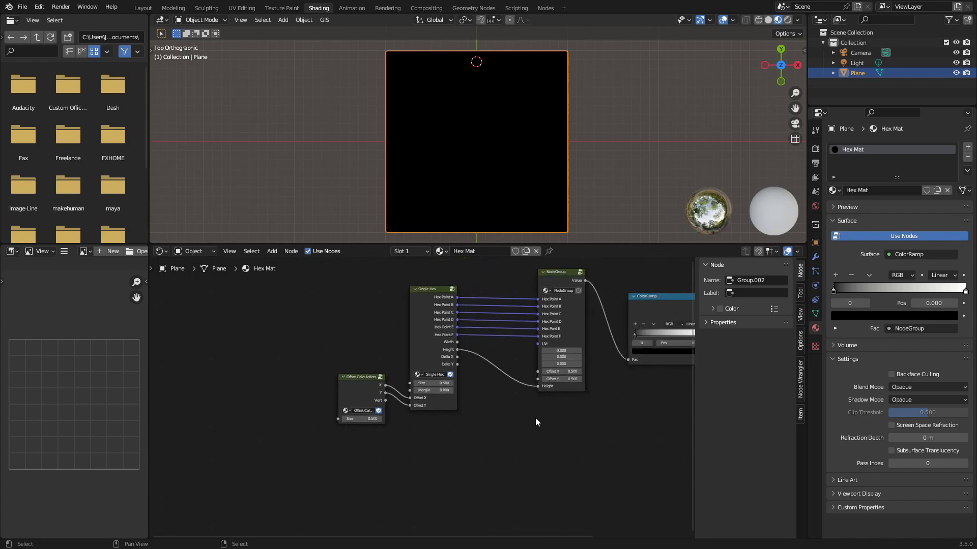
middle_drag(563, 414, 469, 446)
scroll(521, 446, up, 3)
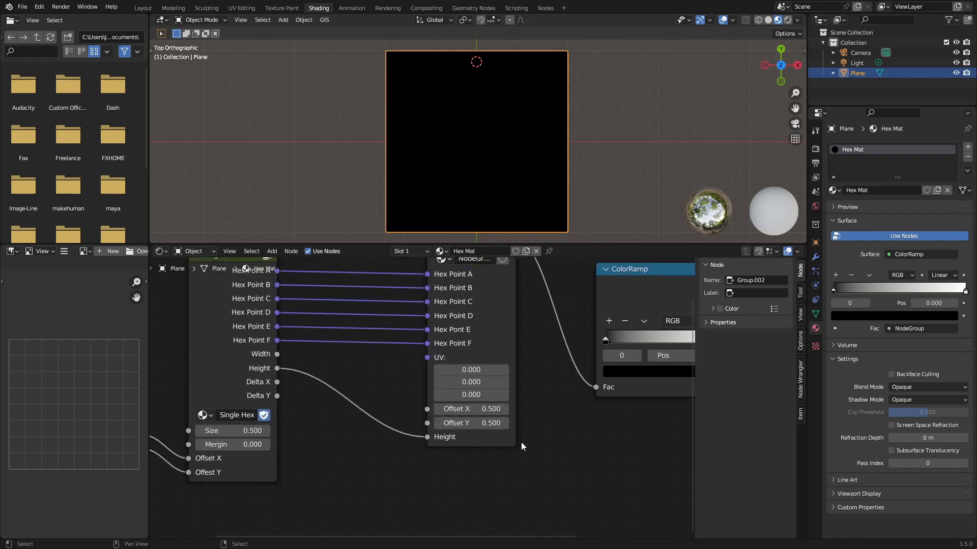
scroll(521, 442, down, 2)
scroll(457, 450, down, 1)
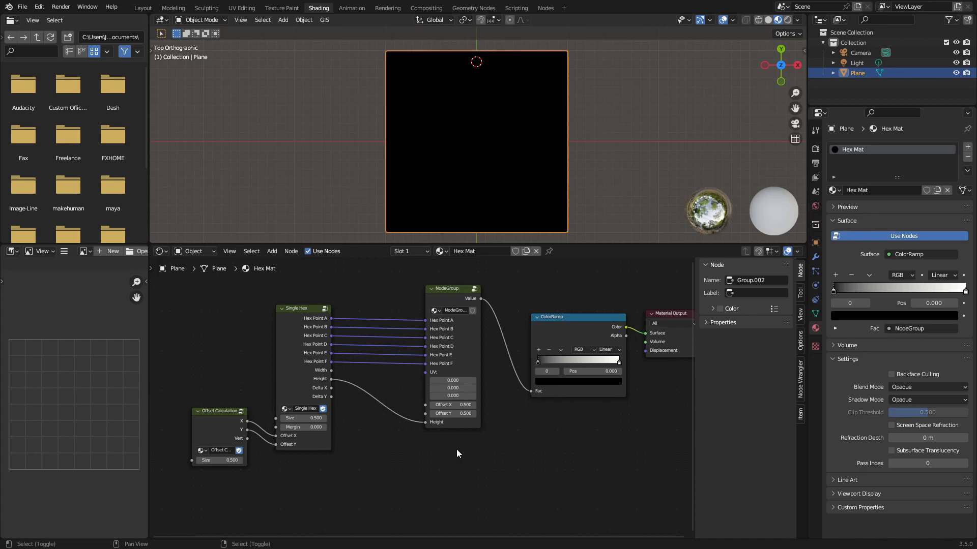
Step: Add a UV Map node between Single Hex and NodeGroup, connect its UV output to NodeGroup's UV input, and place it just below the links
key(shift+a)
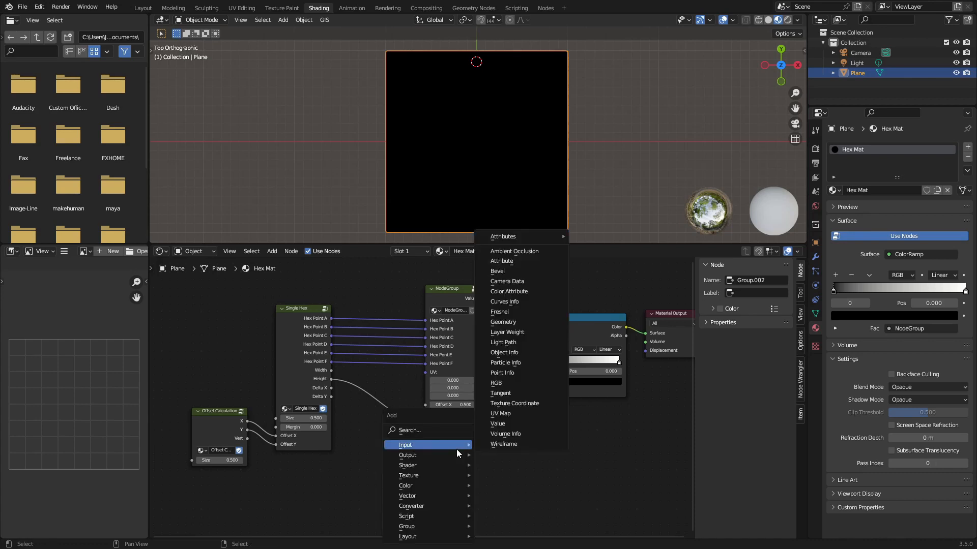
click(424, 430)
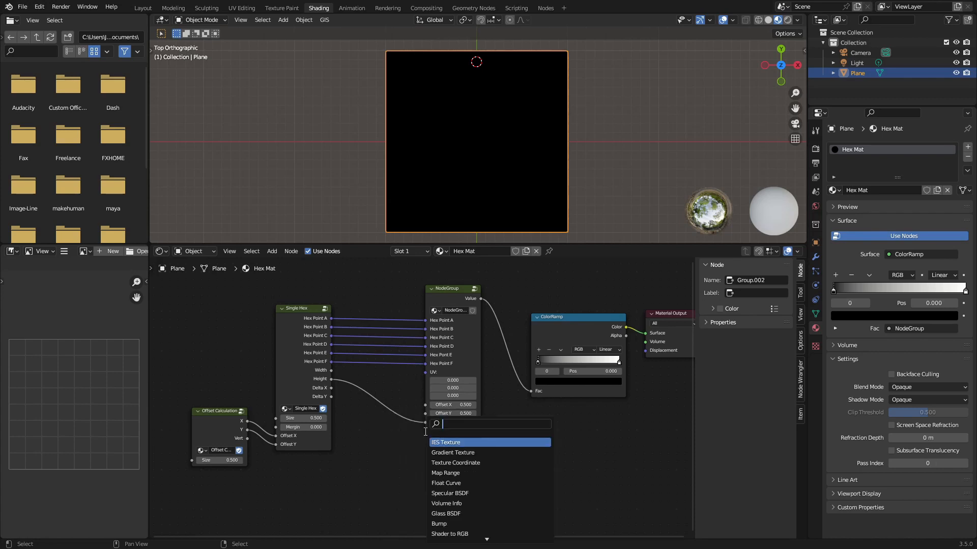
text(uv)
key(Return)
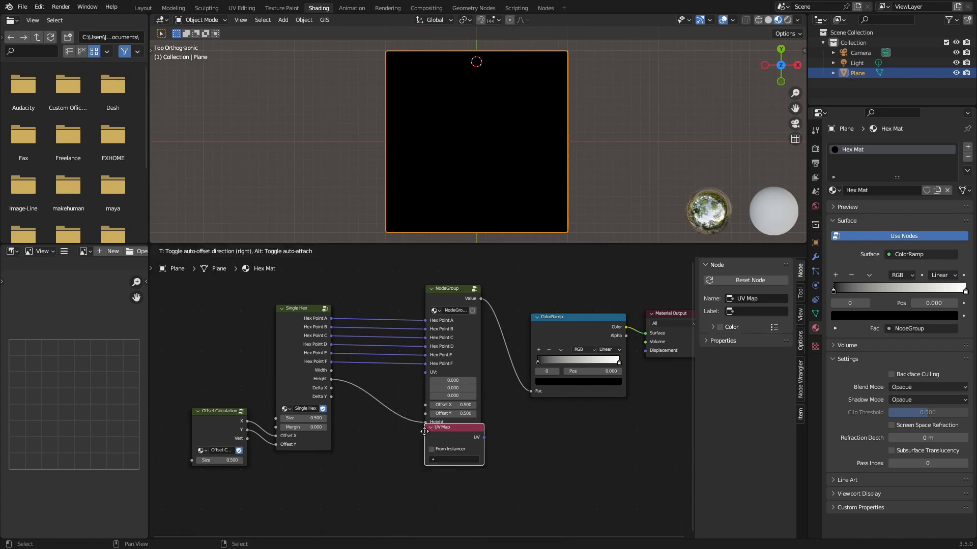
click(354, 439)
drag(414, 445, 424, 372)
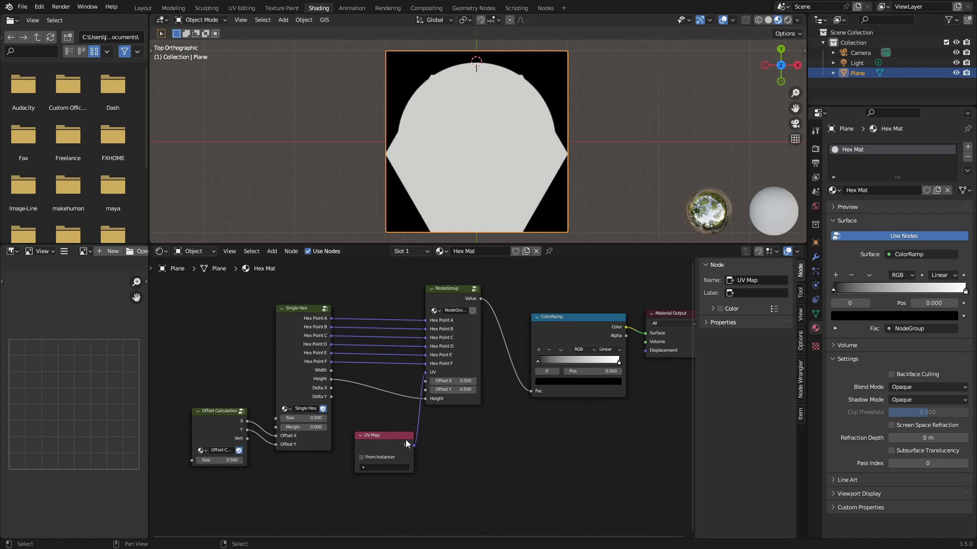
click(391, 436)
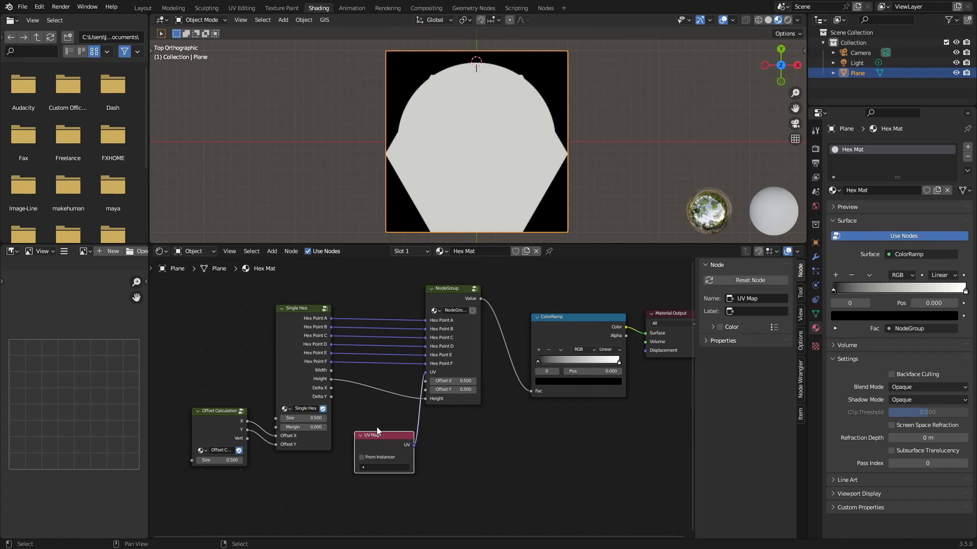
key(g)
click(426, 443)
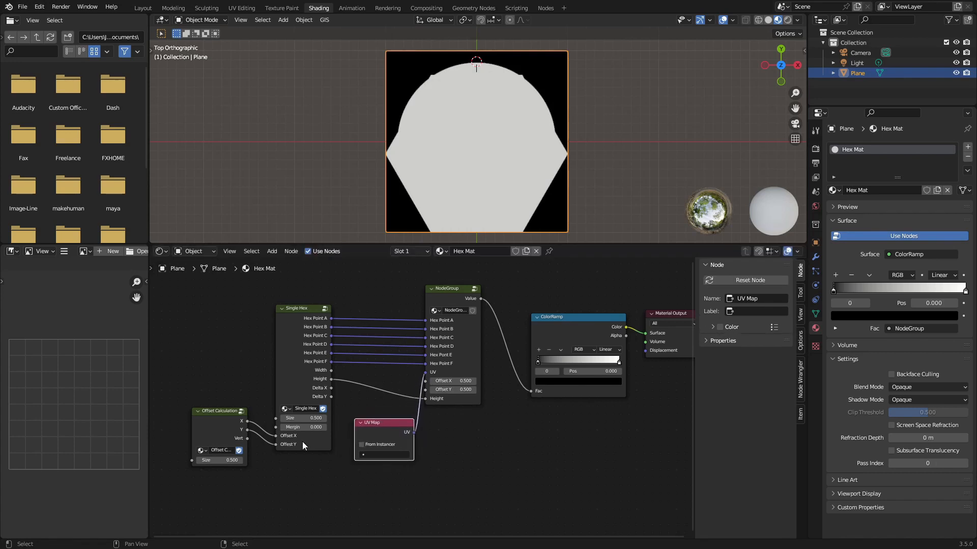
Step: Connect Offset Calculation's X and Y outputs to NodeGroup's Offset X and Offset Y inputs
drag(248, 422, 427, 382)
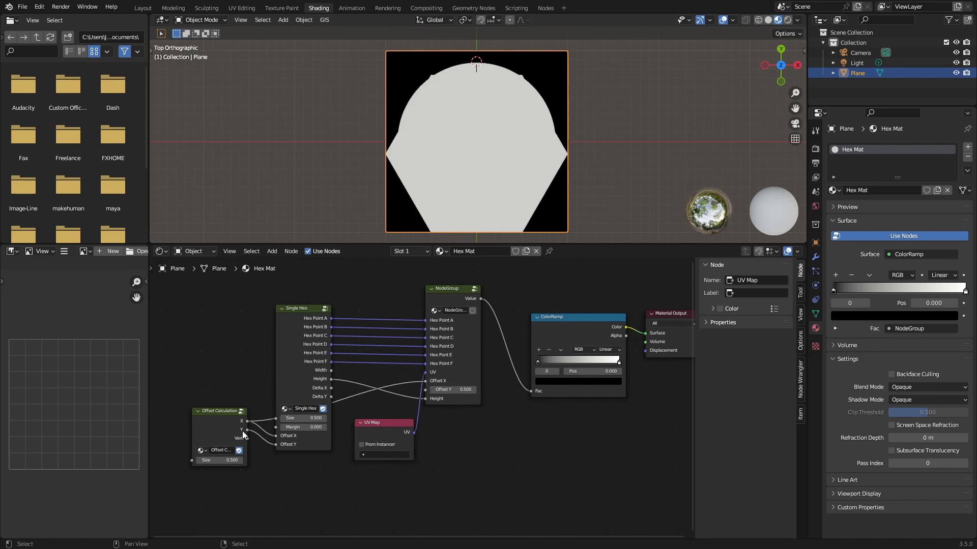
drag(248, 432, 430, 393)
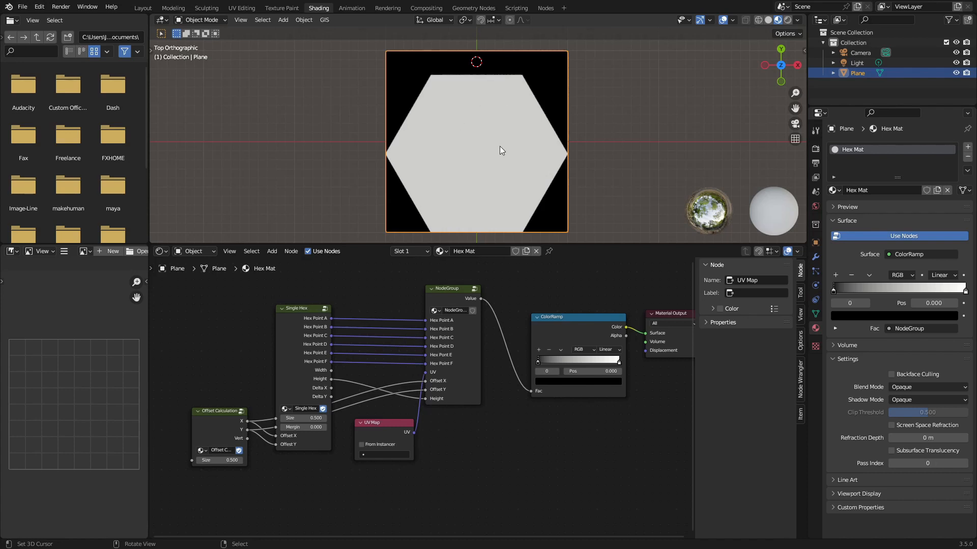
scroll(458, 407, down, 3)
scroll(520, 425, up, 7)
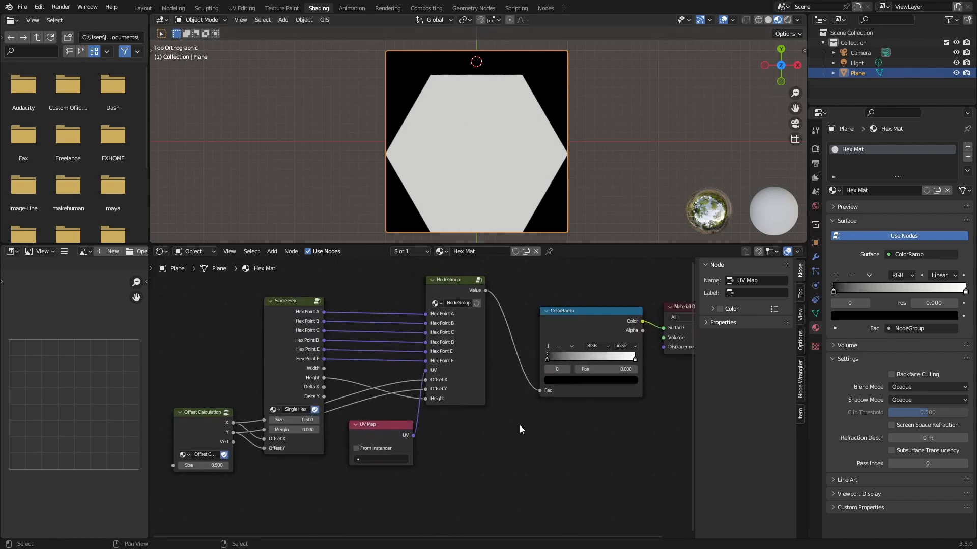
scroll(519, 426, down, 5)
middle_drag(509, 427, 572, 401)
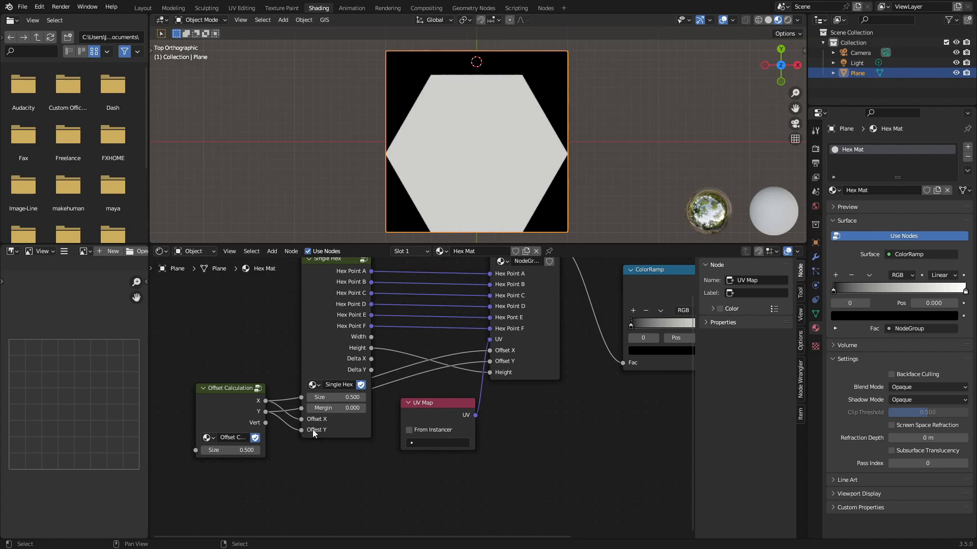
Step: Move the UV Map node down, clear of the links between Single Hex and NodeGroup
scroll(312, 430, down, 2)
drag(435, 412, 400, 450)
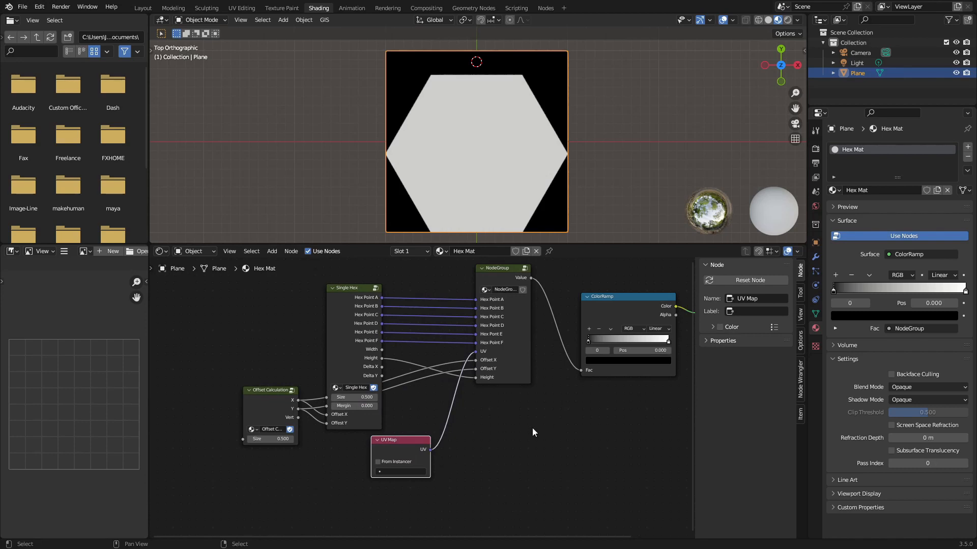
mouse_move(410, 448)
mouse_down()
mouse_move(414, 402)
mouse_move(418, 451)
mouse_move(413, 445)
mouse_up()
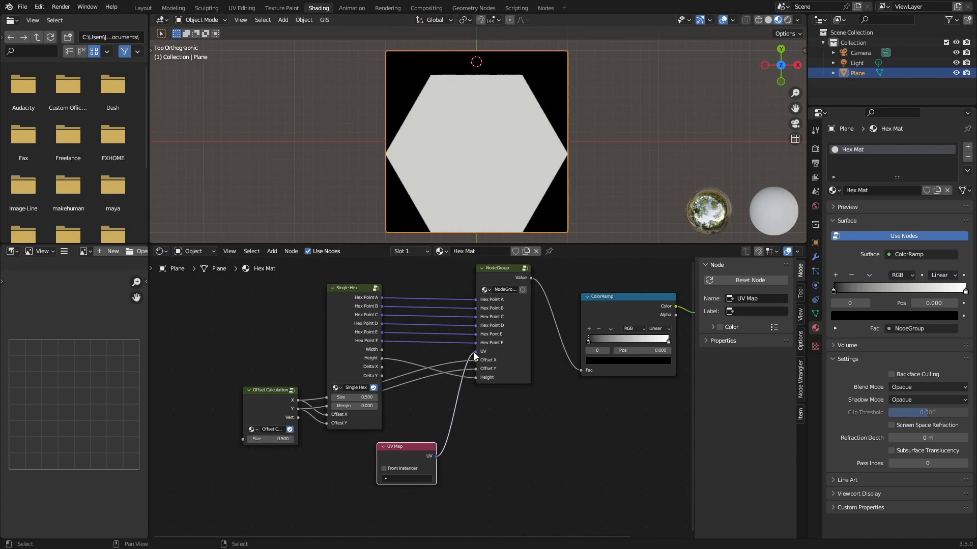
Step: Disconnect the UV Map node from NodeGroup's UV input and select the UV Map node
scroll(420, 450, up, 3)
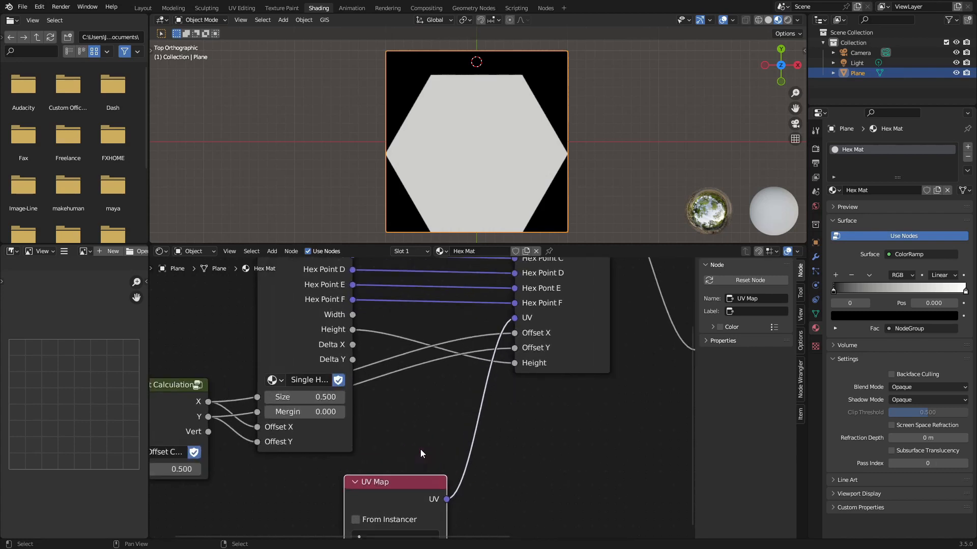
click(516, 318)
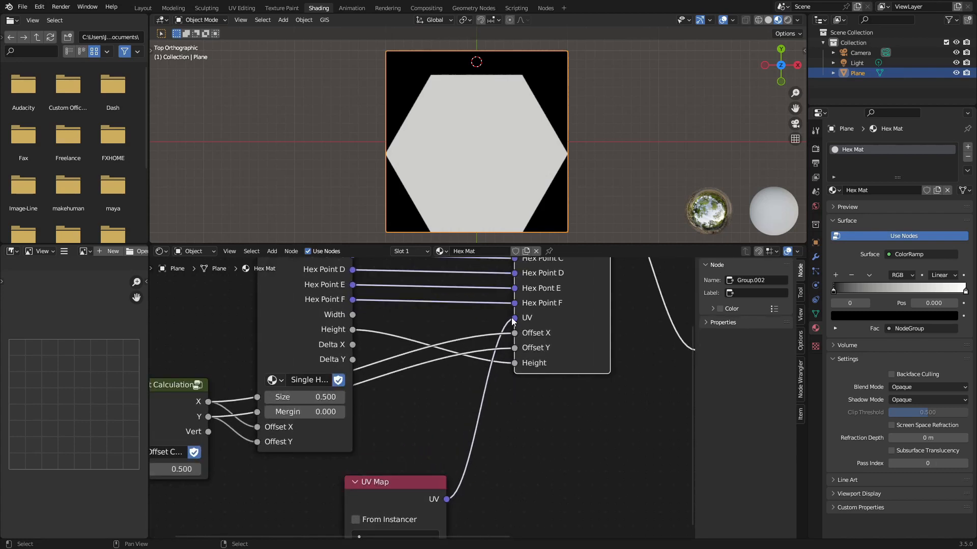
scroll(514, 320, down, 2)
drag(489, 339, 449, 461)
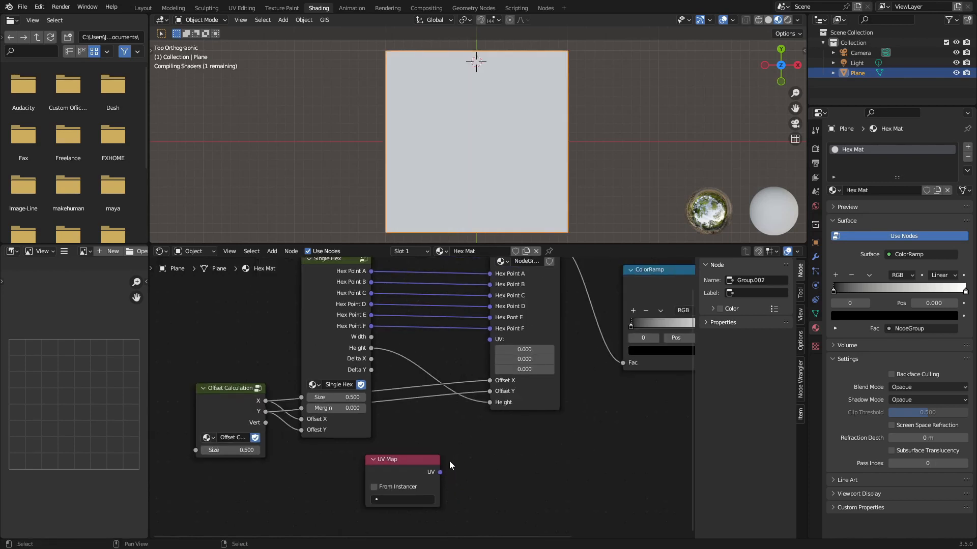
scroll(450, 460, down, 1)
click(411, 454)
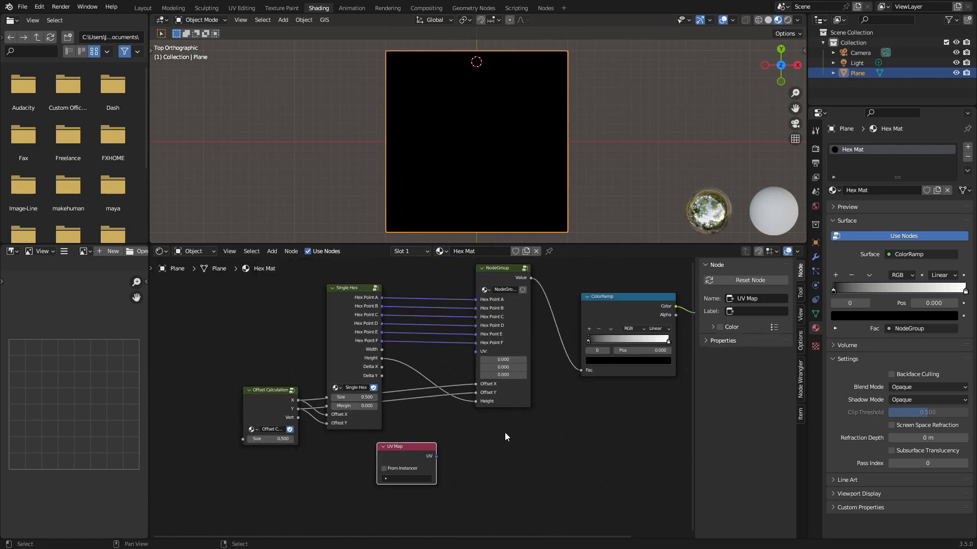
Step: Disconnect the ColorRamp's Color output from Material Output's Surface input
scroll(634, 398, down, 2)
drag(607, 340, 597, 338)
scroll(422, 447, up, 4)
Step: Move the UV Map node into the empty area far to the left of and above Offset Calculation
drag(410, 480, 471, 475)
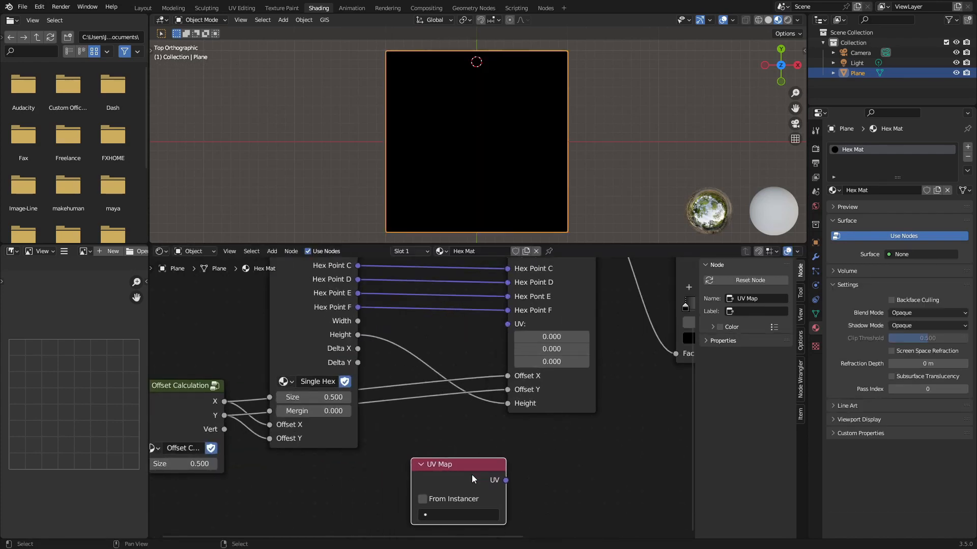
scroll(567, 413, down, 4)
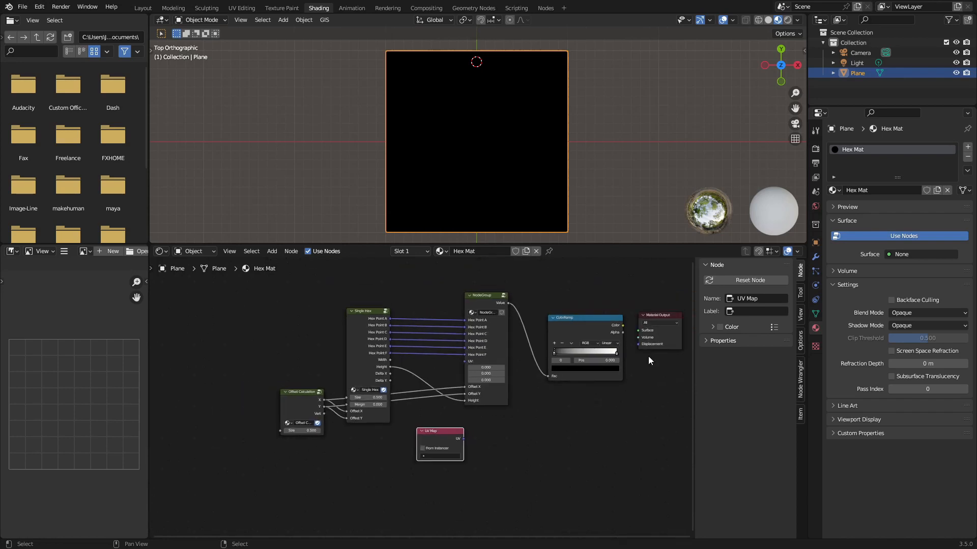
middle_drag(290, 466, 486, 451)
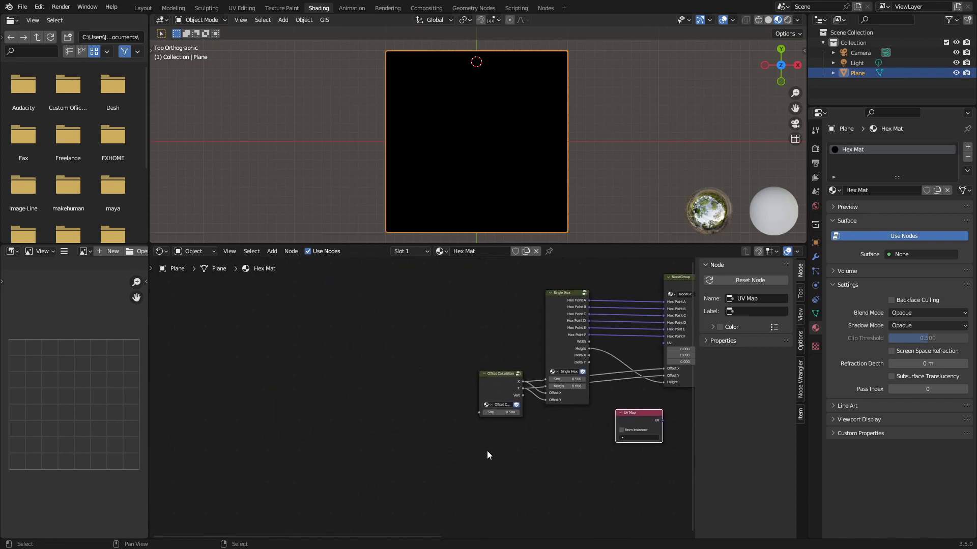
scroll(468, 455, down, 1)
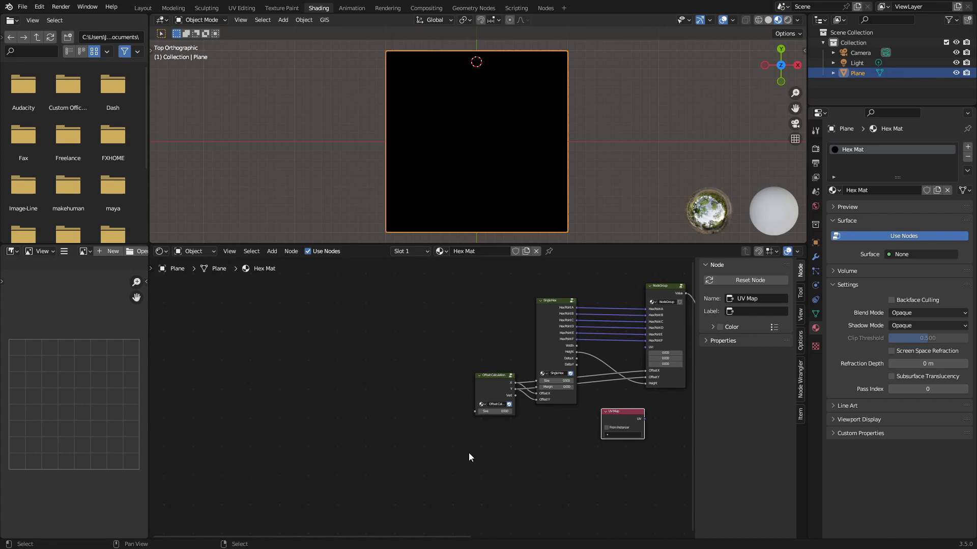
middle_drag(503, 387, 407, 419)
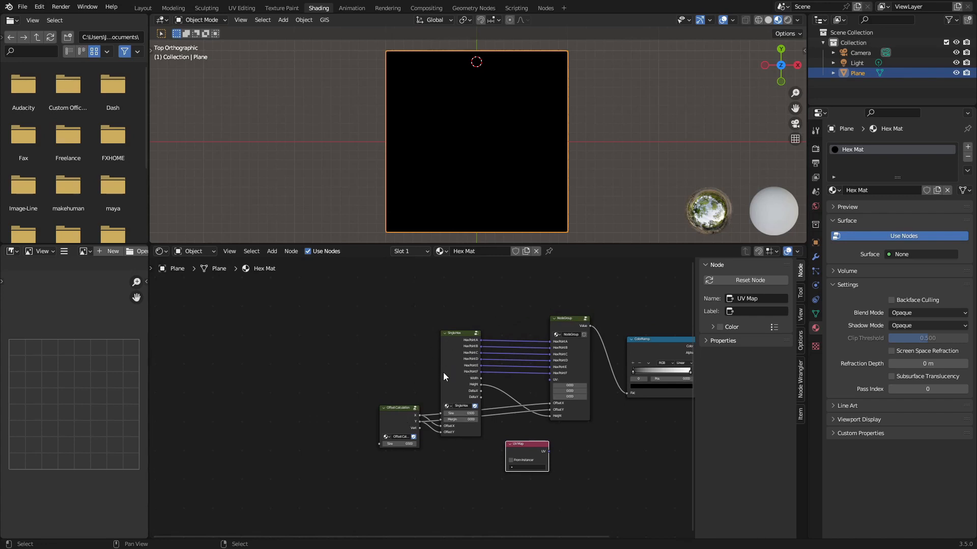
scroll(443, 372, down, 2)
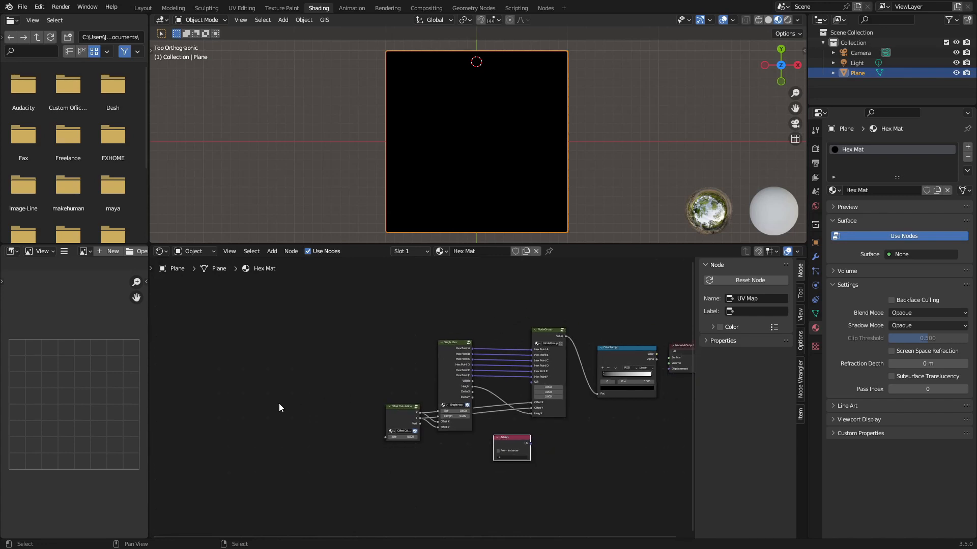
scroll(279, 404, down, 1)
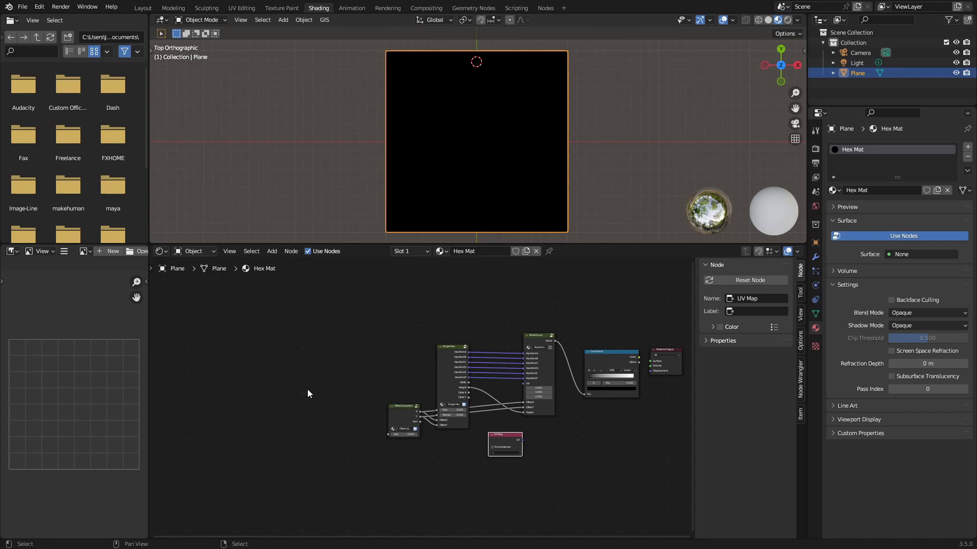
scroll(308, 389, up, 3)
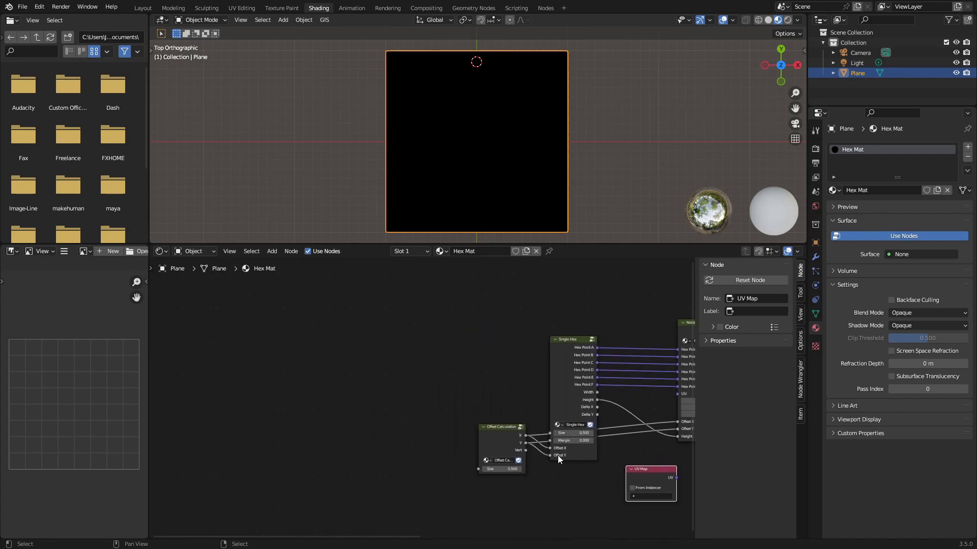
key(g)
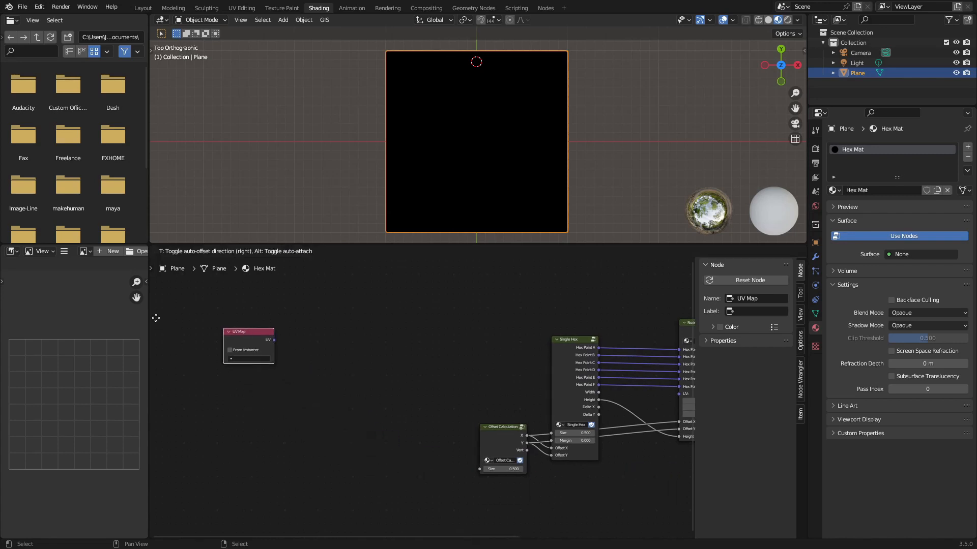
click(154, 319)
scroll(290, 379, up, 2)
middle_drag(288, 391, 401, 438)
scroll(368, 419, down, 1)
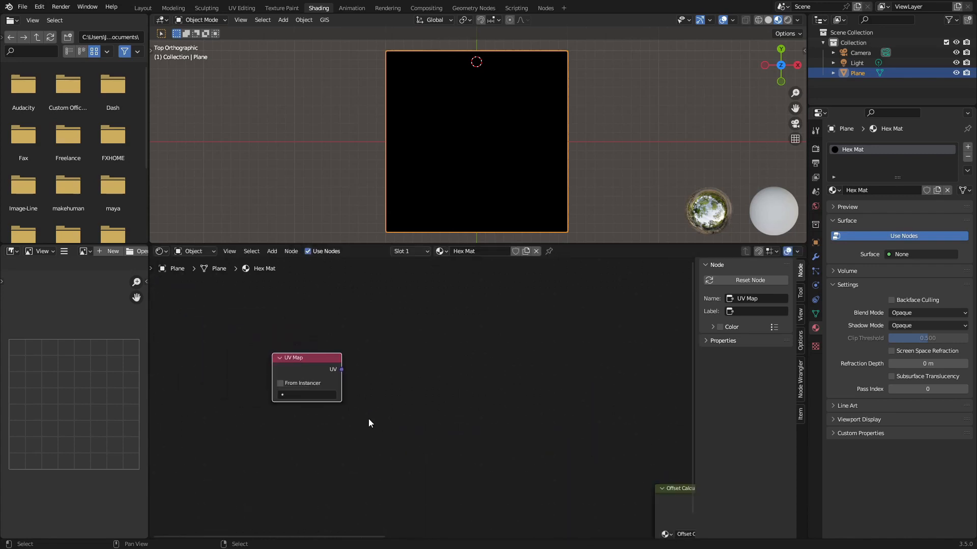
Step: Move the UV Map node slightly farther up and left, away from the Offset Calculation node
key(g)
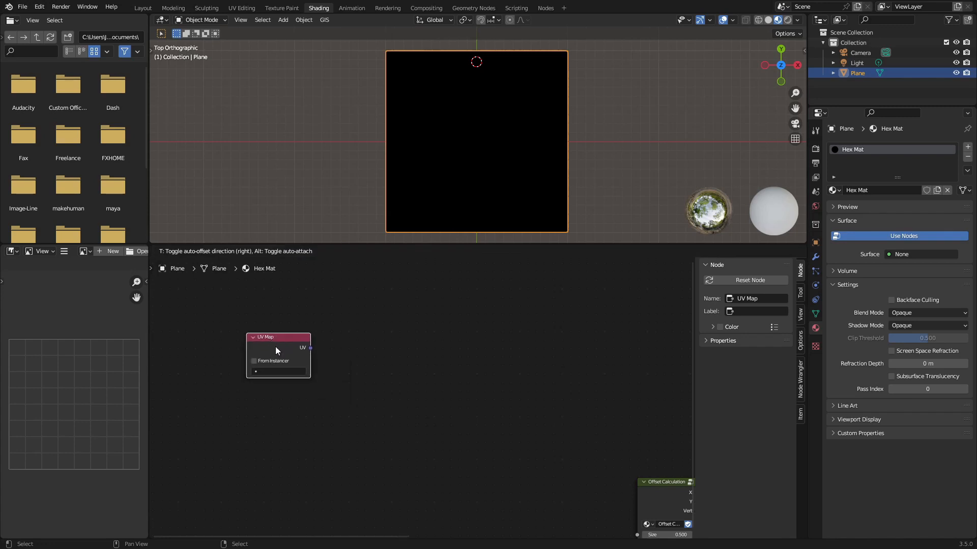
click(276, 347)
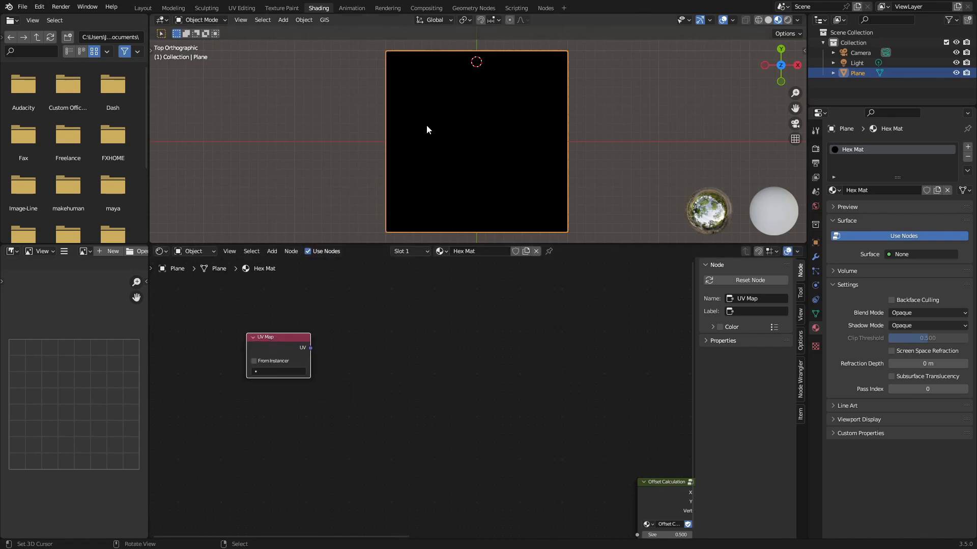
scroll(392, 439, up, 3)
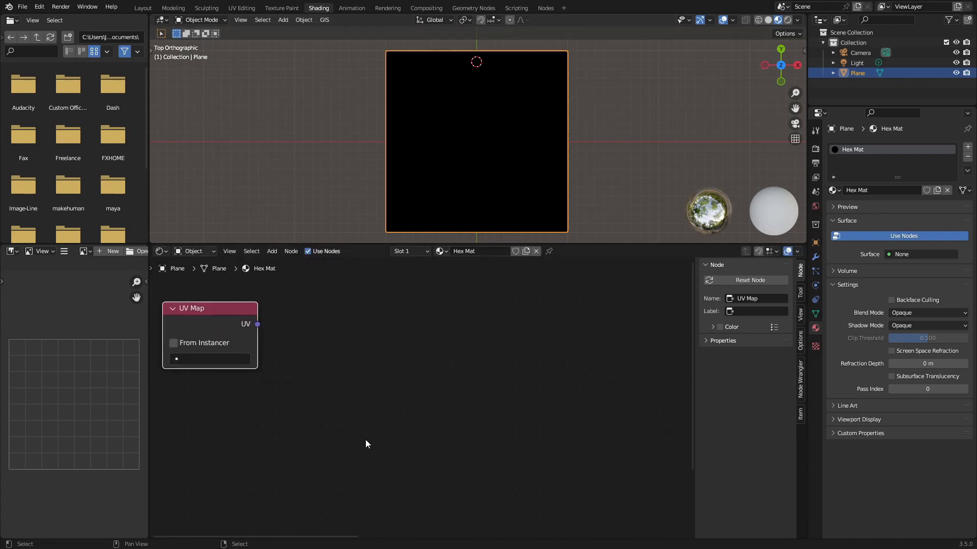
middle_drag(365, 439, 351, 441)
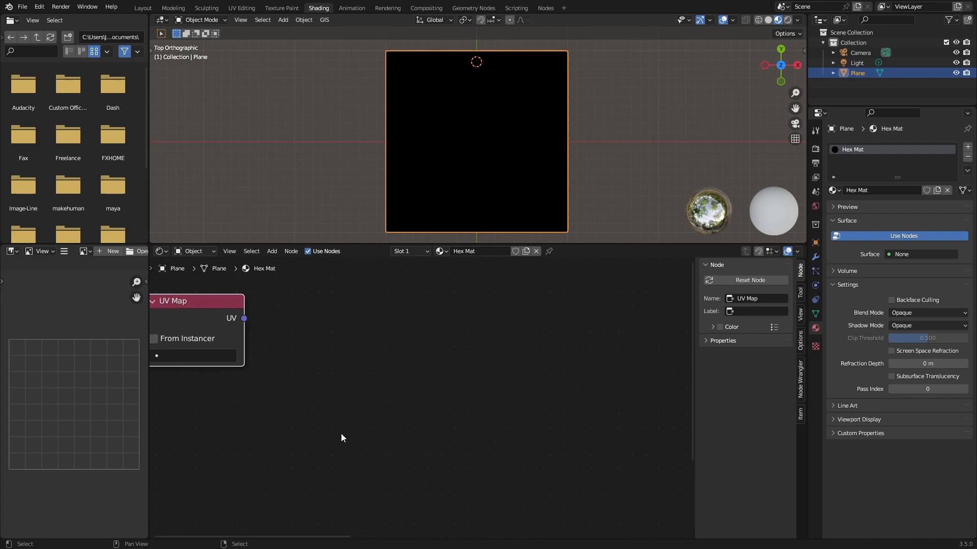
scroll(344, 431, down, 3)
scroll(426, 422, down, 2)
middle_drag(426, 422, 308, 379)
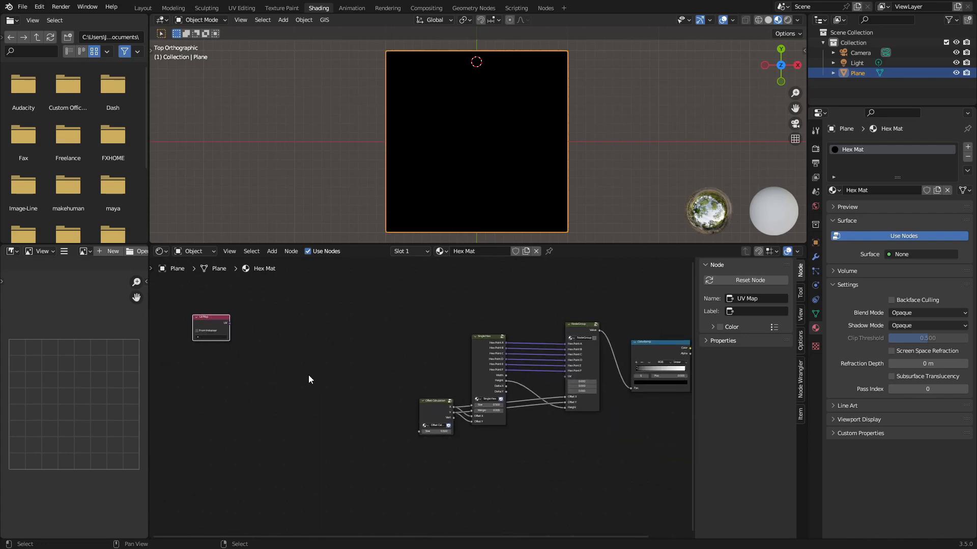
click(427, 405)
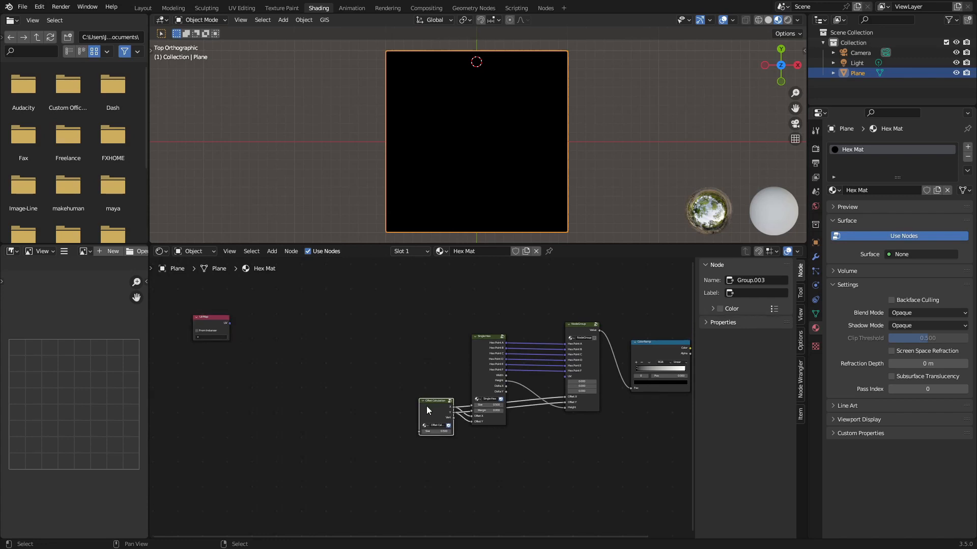
key(shift+d)
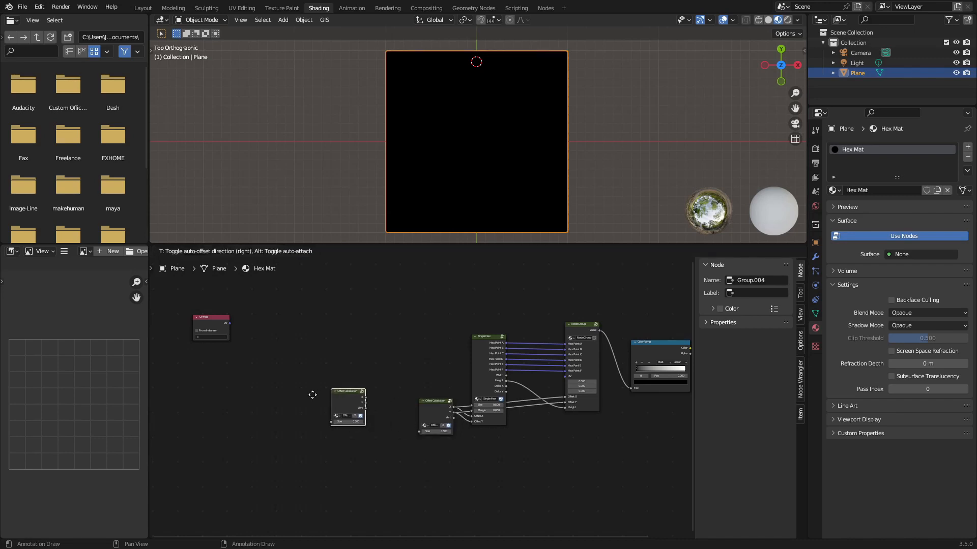
click(249, 371)
scroll(293, 375, up, 5)
middle_drag(273, 377, 405, 427)
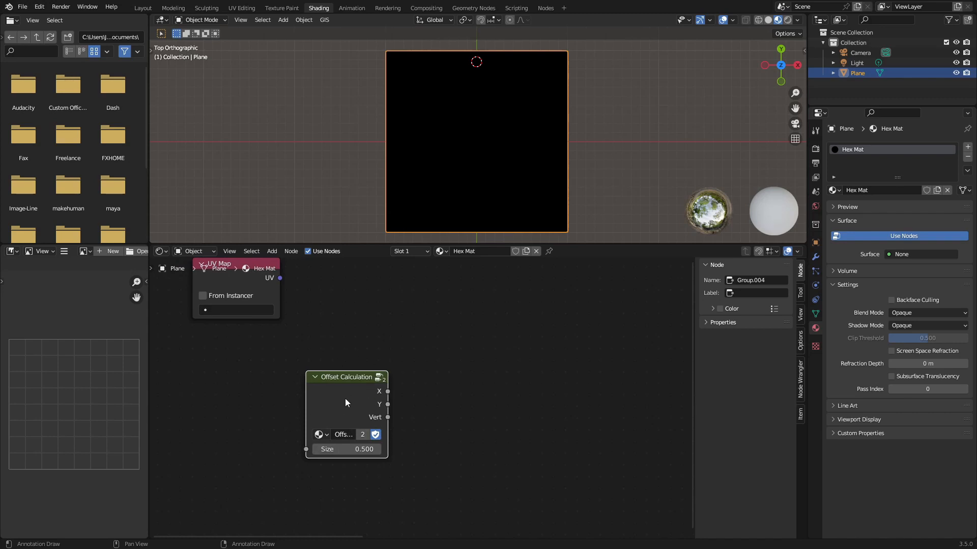
key(x)
key(shift+a)
key(Escape)
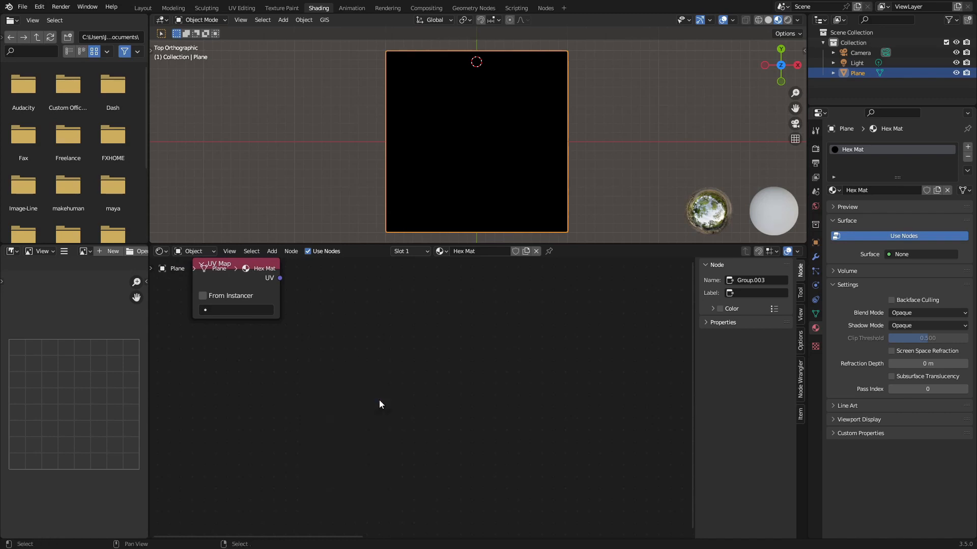
key(shift+a)
key(Escape)
Step: Add an XY Value group node and place it below the UV Map node
key(shift+a)
click(380, 400)
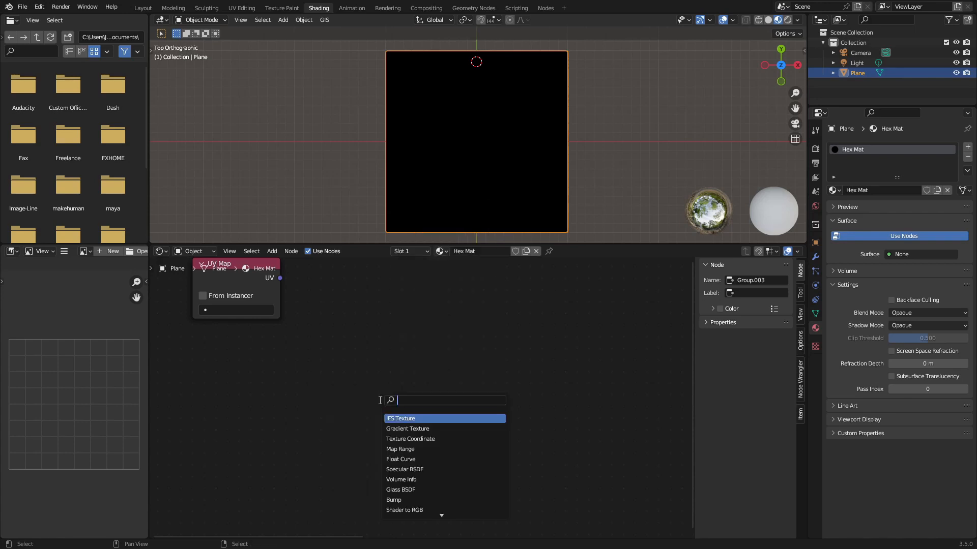
text(xy)
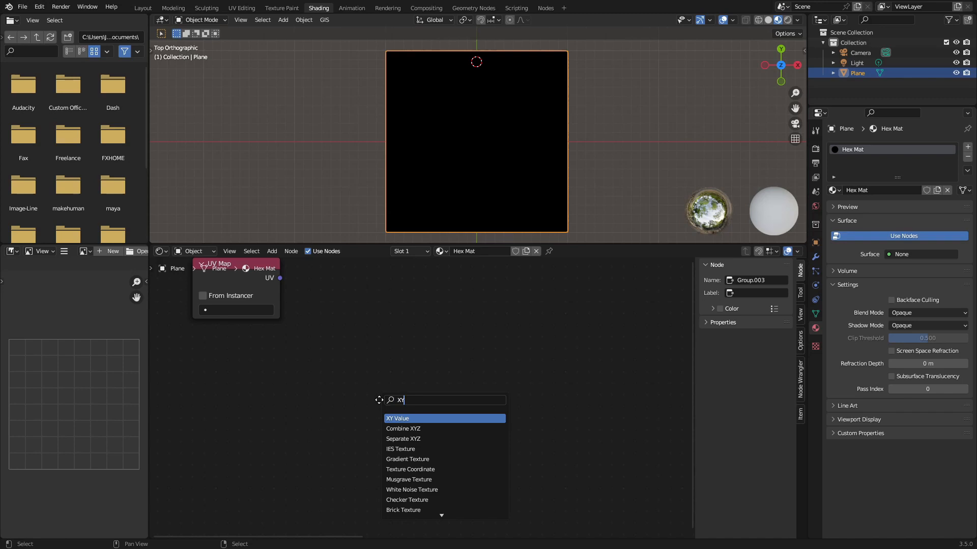
key(Return)
click(270, 394)
scroll(452, 393, up, 2)
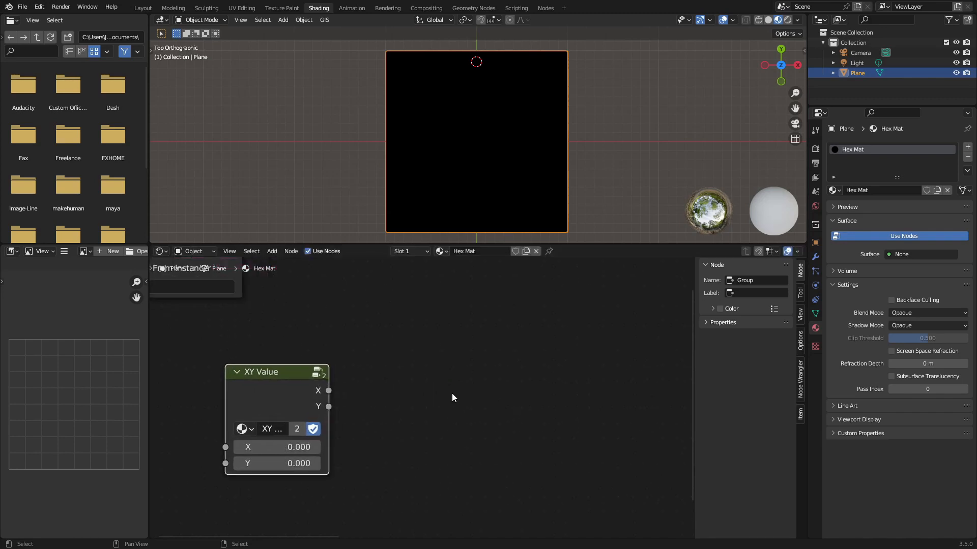
scroll(451, 396, down, 2)
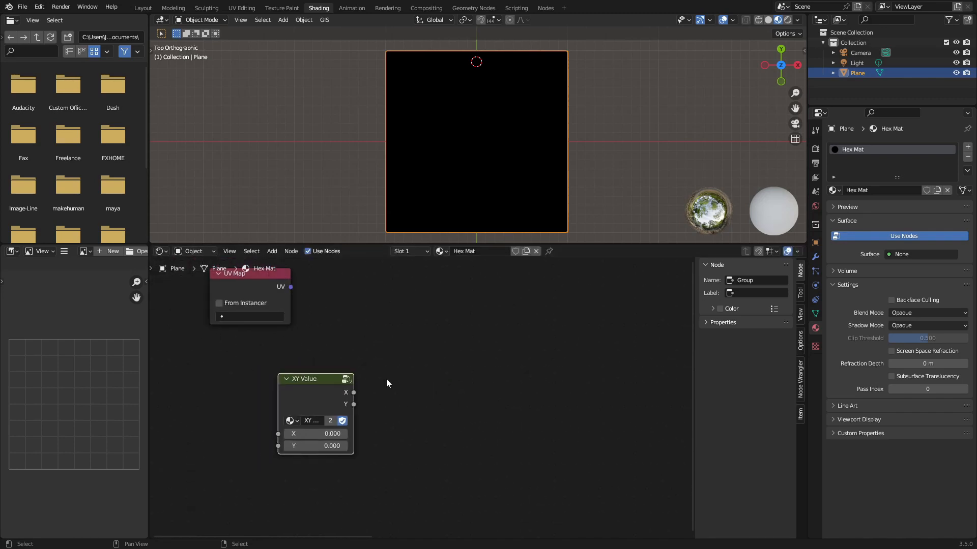
scroll(305, 392, down, 2)
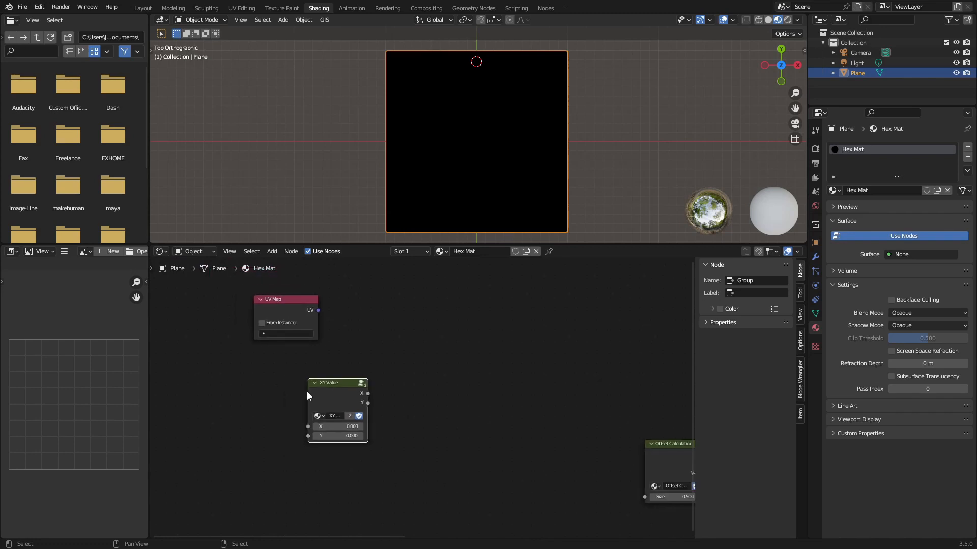
scroll(316, 392, up, 3)
drag(325, 392, 235, 394)
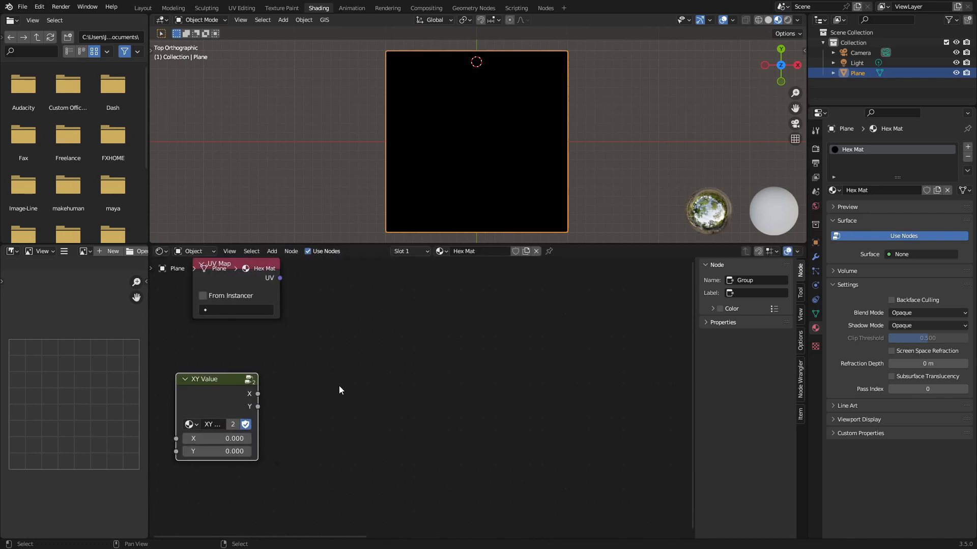
Step: Add a Vector Transform node beside XY Value and set its third vector component to 0
click(339, 386)
text(vect)
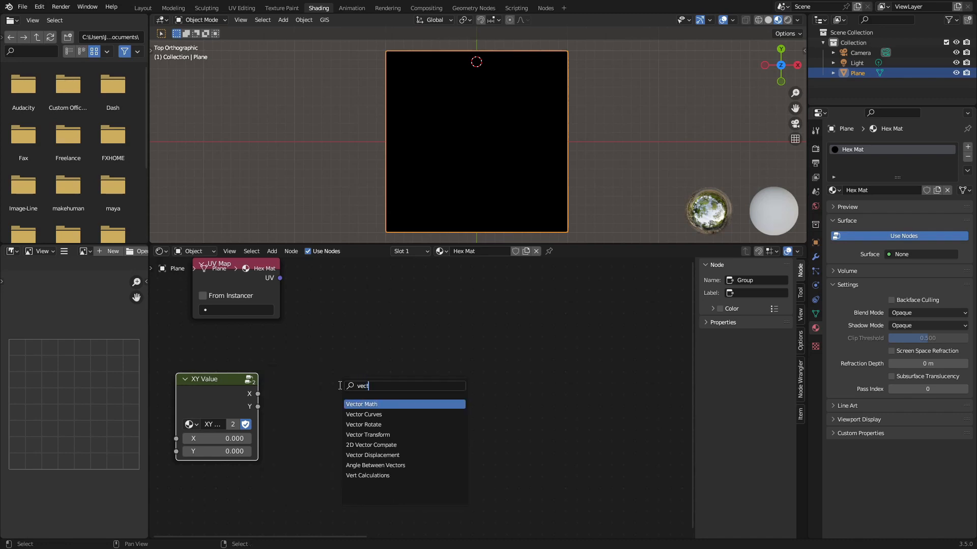
key(Down)
key(Down)
key(Down)
key(Return)
click(322, 347)
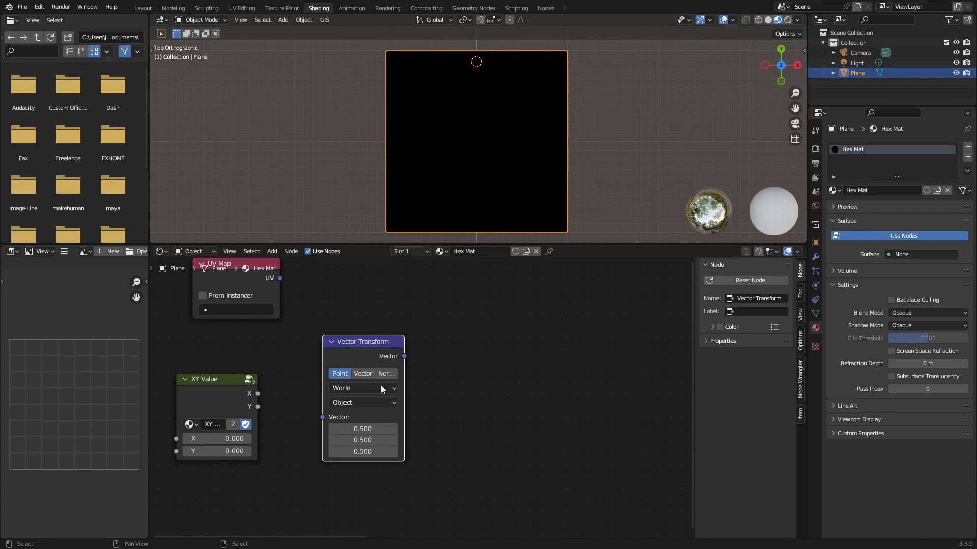
click(369, 442)
click(361, 453)
text(0)
key(Return)
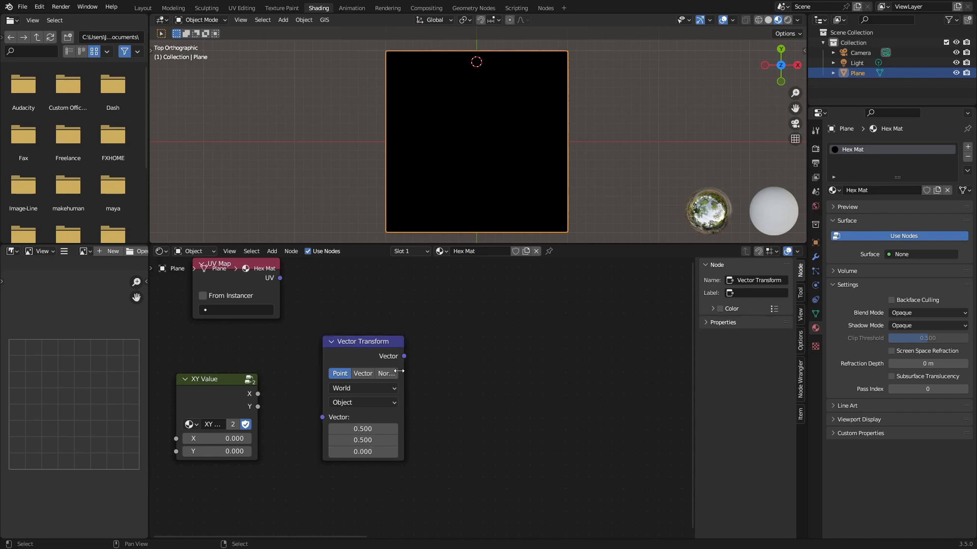
Step: Delete the Vector Transform node and the XY Value node
click(385, 354)
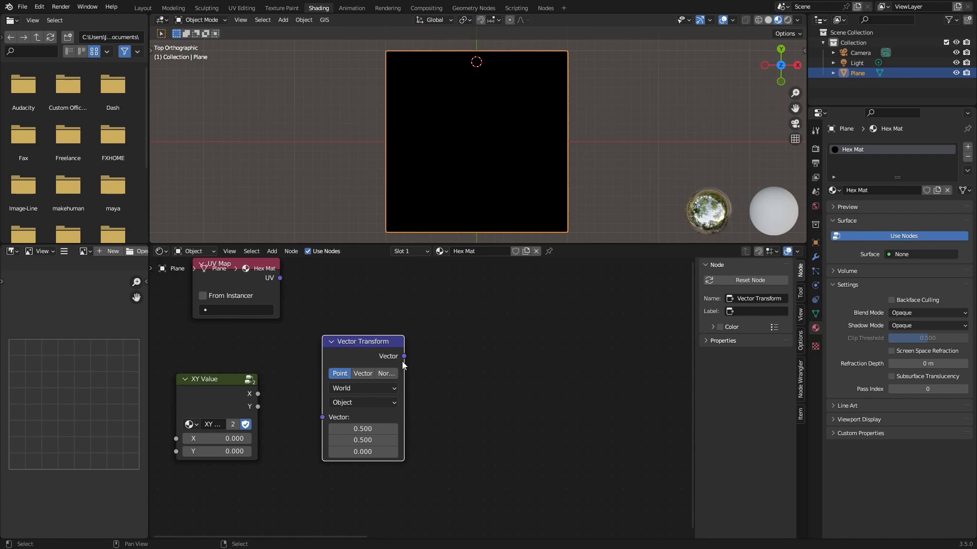
key(Delete)
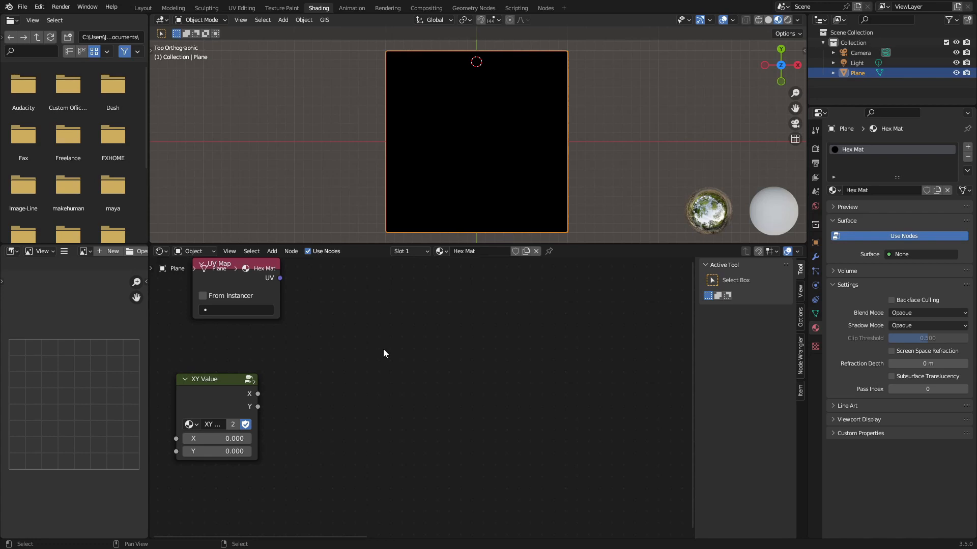
click(209, 387)
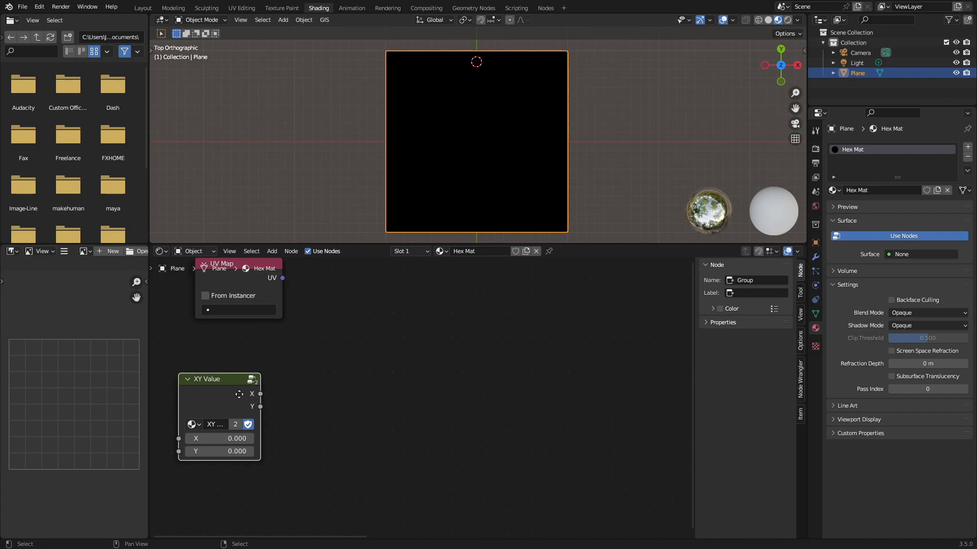
middle_drag(248, 399, 400, 393)
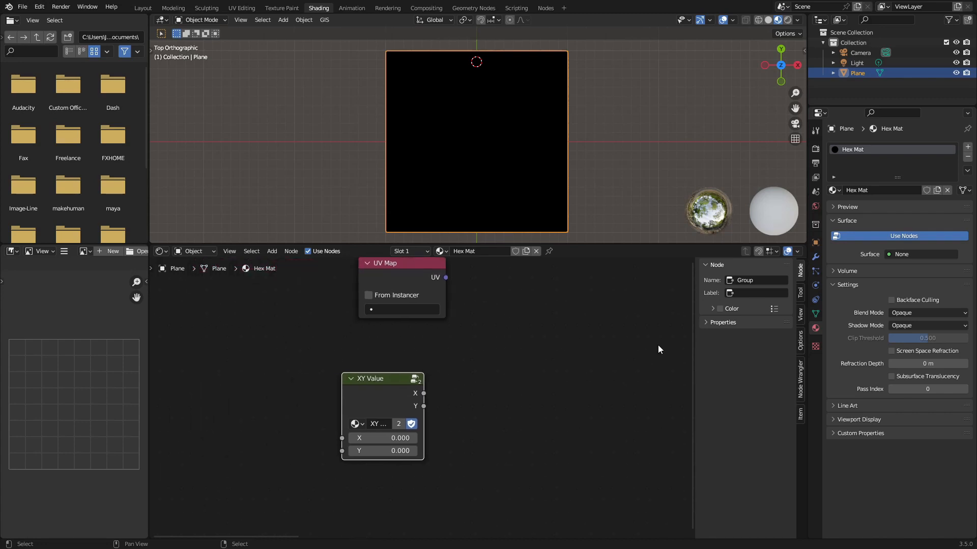
scroll(437, 383, up, 2)
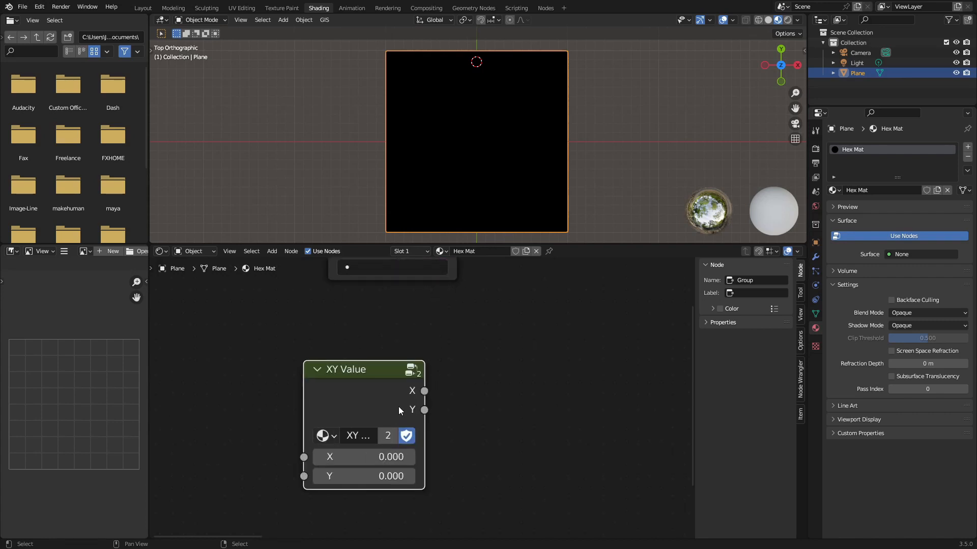
key(x)
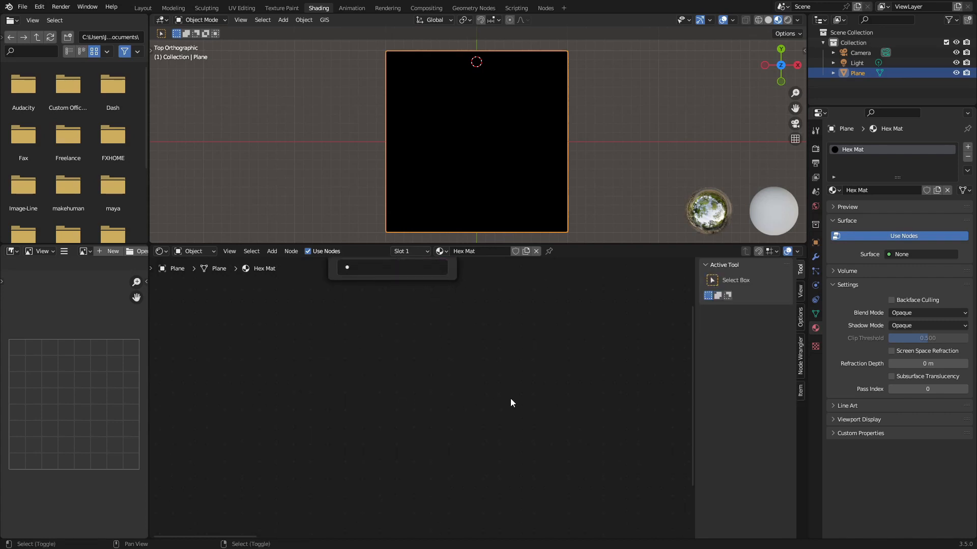
Step: Add a Combine XYZ node in the empty area below and beside the UV Map node
key(shift+a)
click(511, 398)
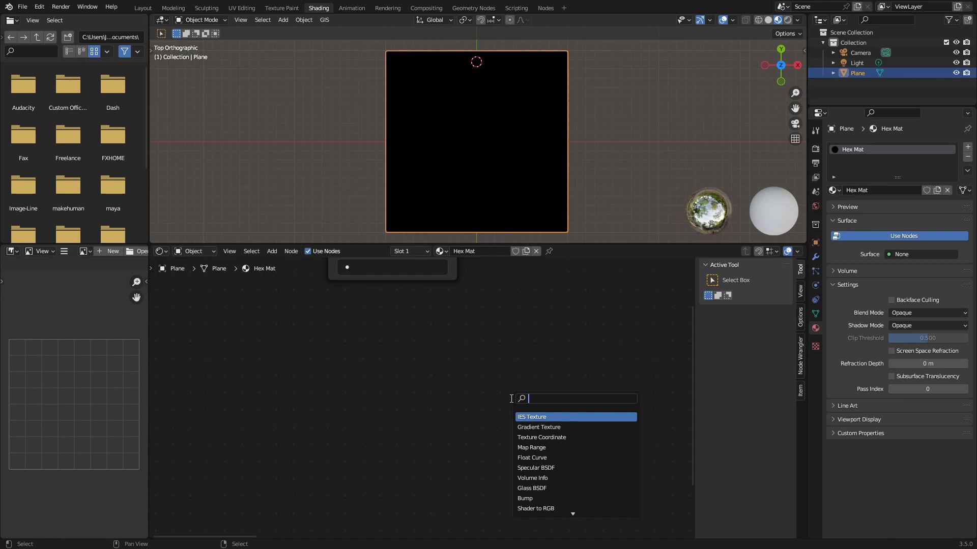
text(com)
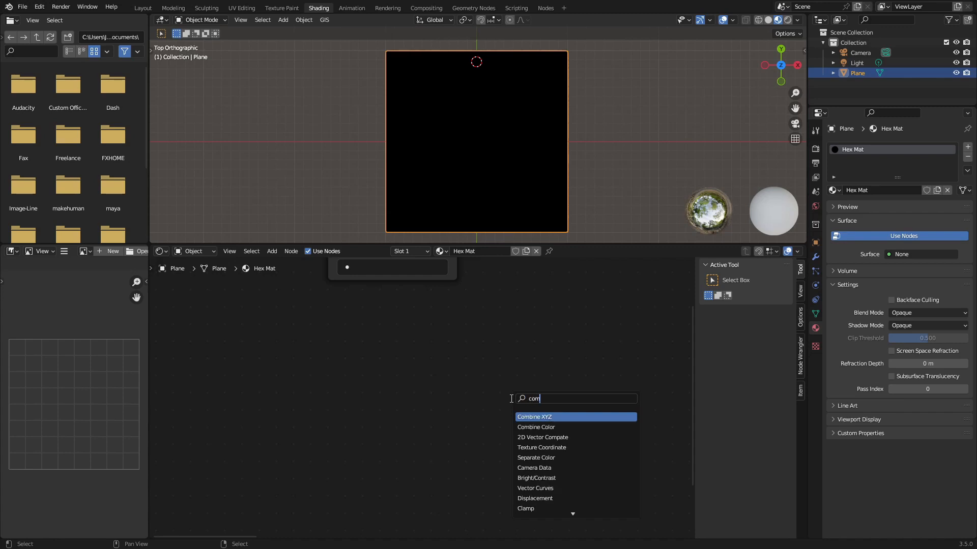
key(Return)
click(447, 362)
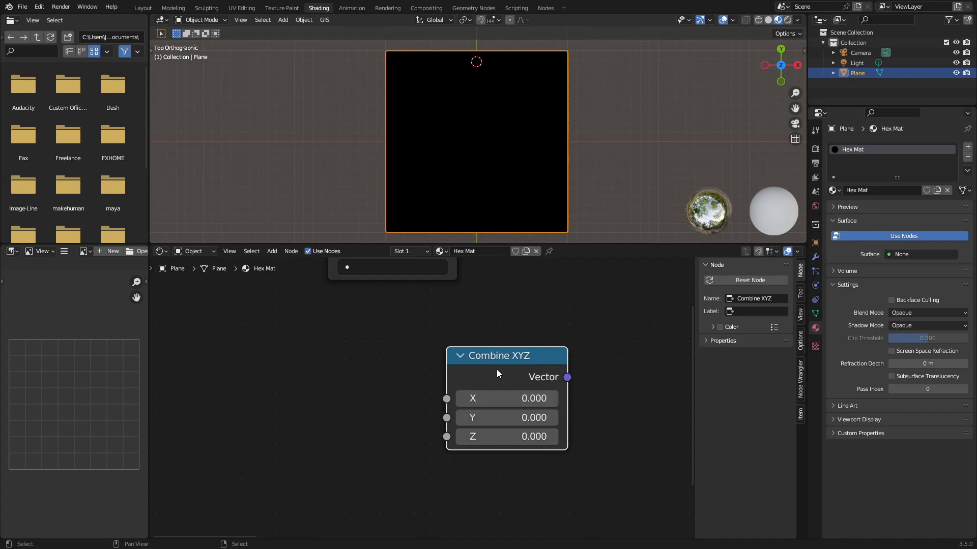
Step: Wrap Combine XYZ in a node group that exposes only X and Y by disconnecting and removing the Z input
key(ctrl+g)
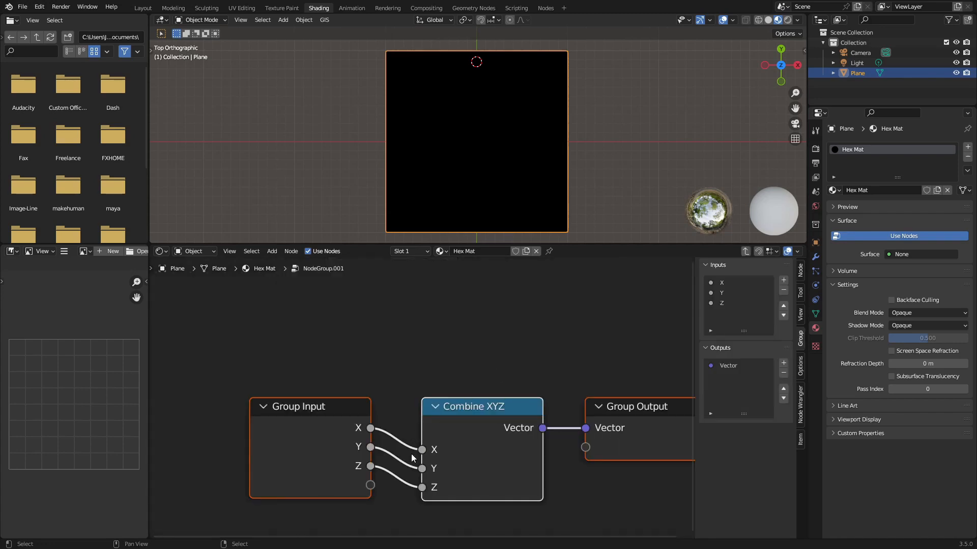
drag(422, 487, 402, 487)
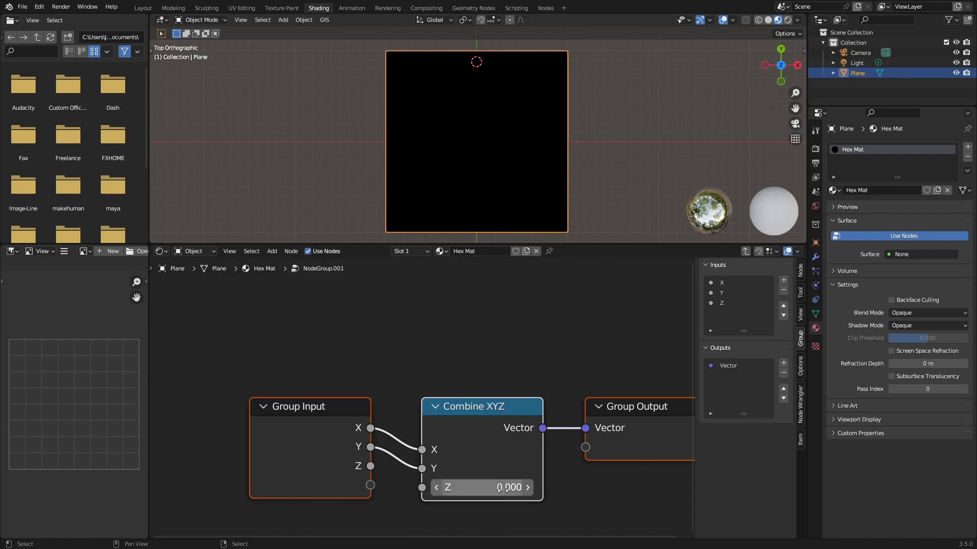
click(349, 472)
click(765, 302)
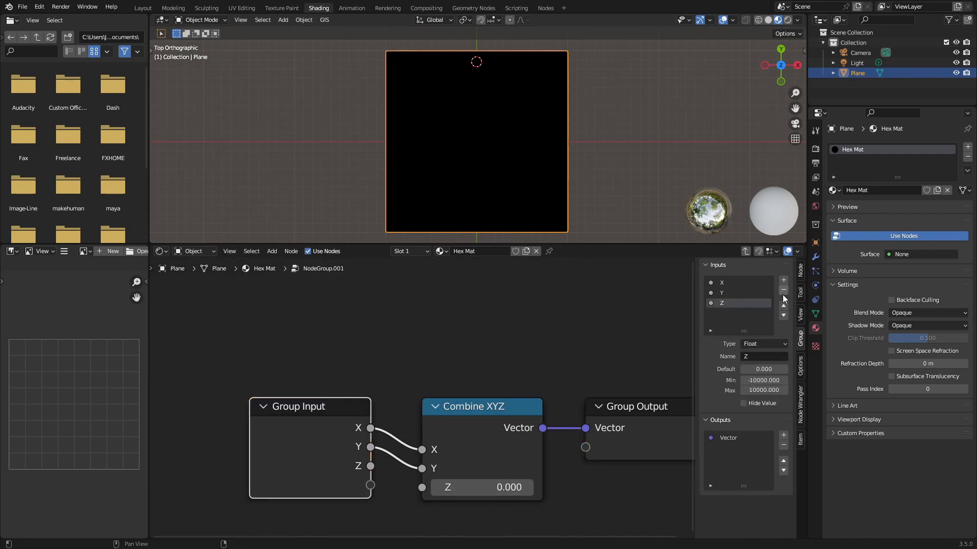
click(784, 290)
key(Tab)
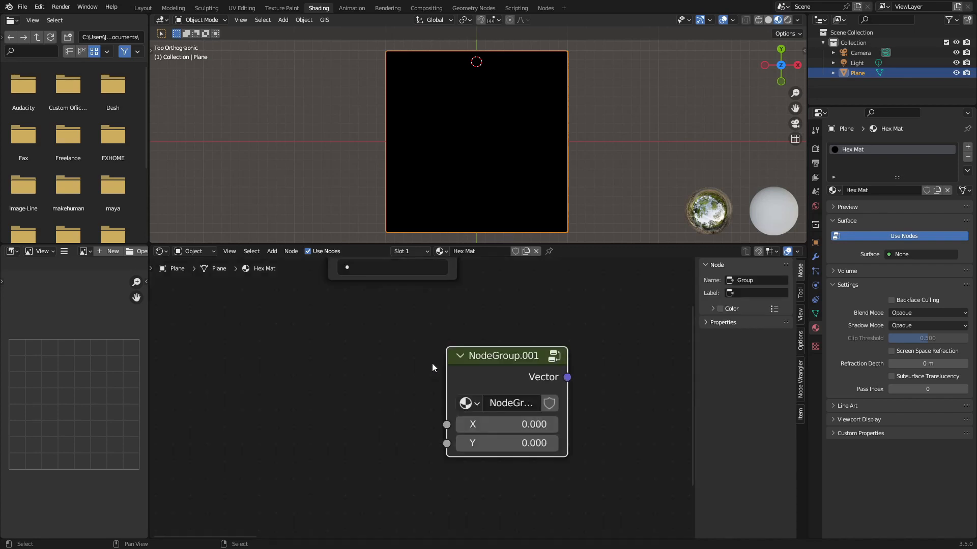
Step: Rename the new node group 2D Vector and place it directly below the UV Map node
scroll(431, 363, down, 3)
double_click(479, 401)
text(2D Vector)
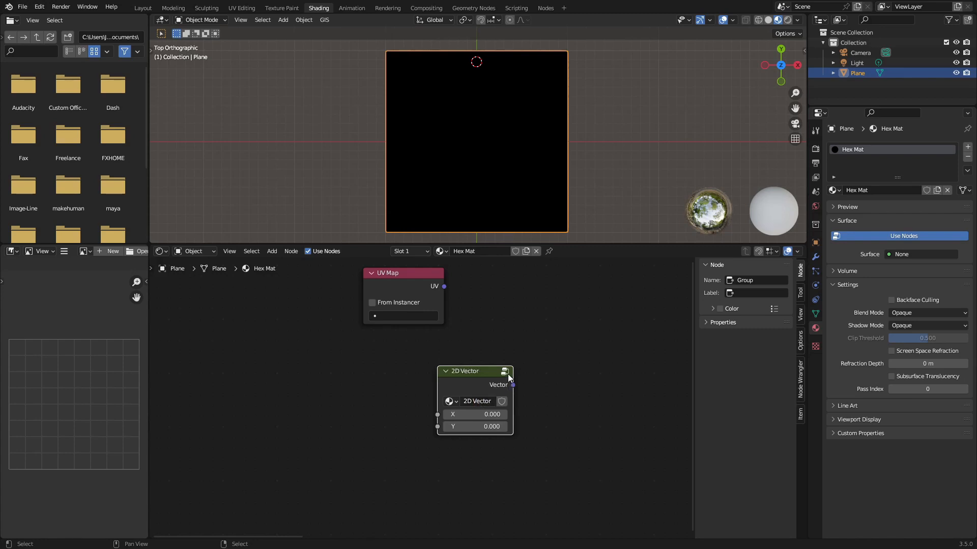
drag(481, 379, 410, 356)
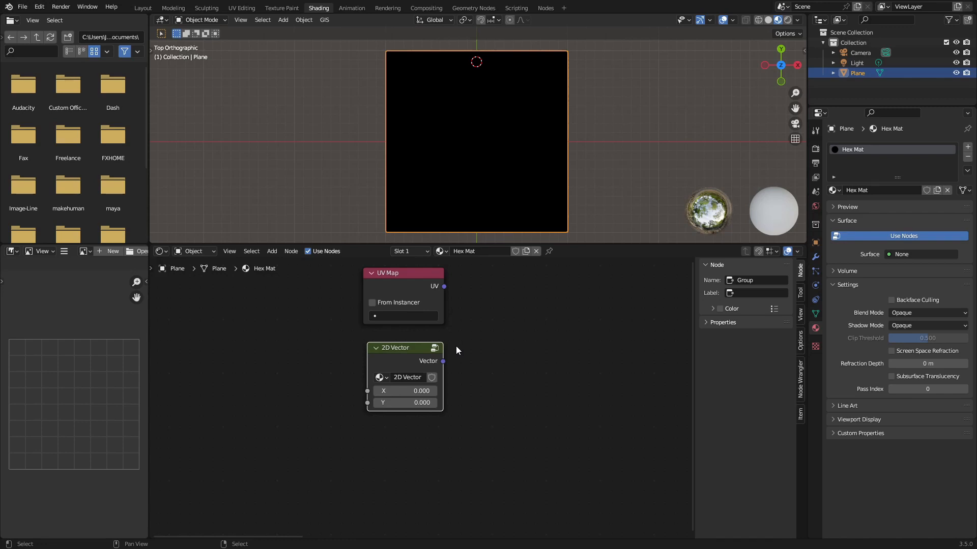
Step: Add a Vector Math node set to Add beside the UV Map, feeding it the UV Map and 2D Vector outputs
key(shift+a)
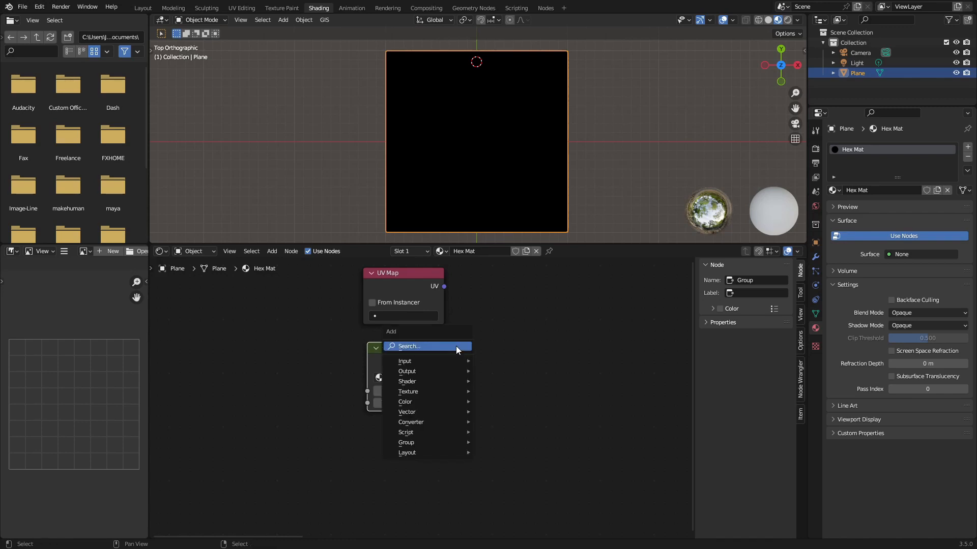
click(456, 346)
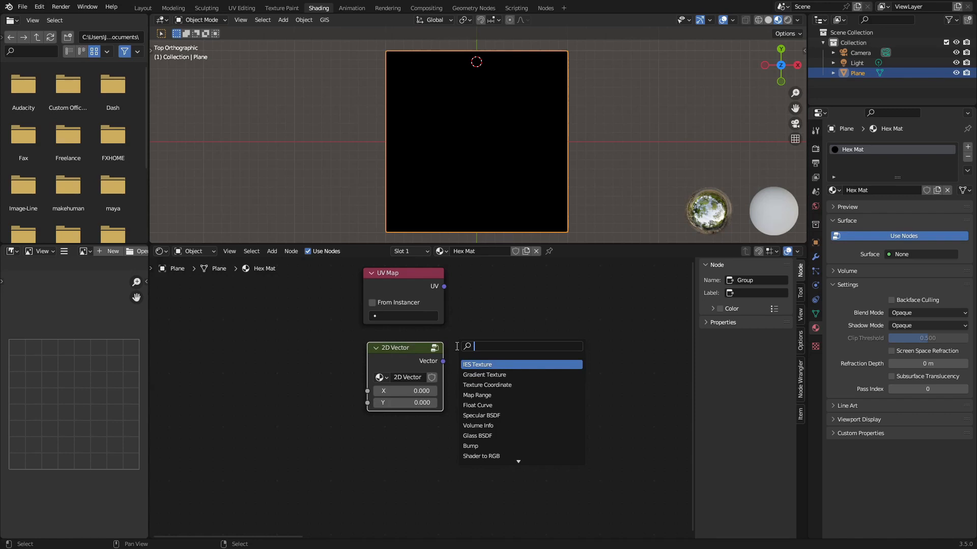
text(Vect)
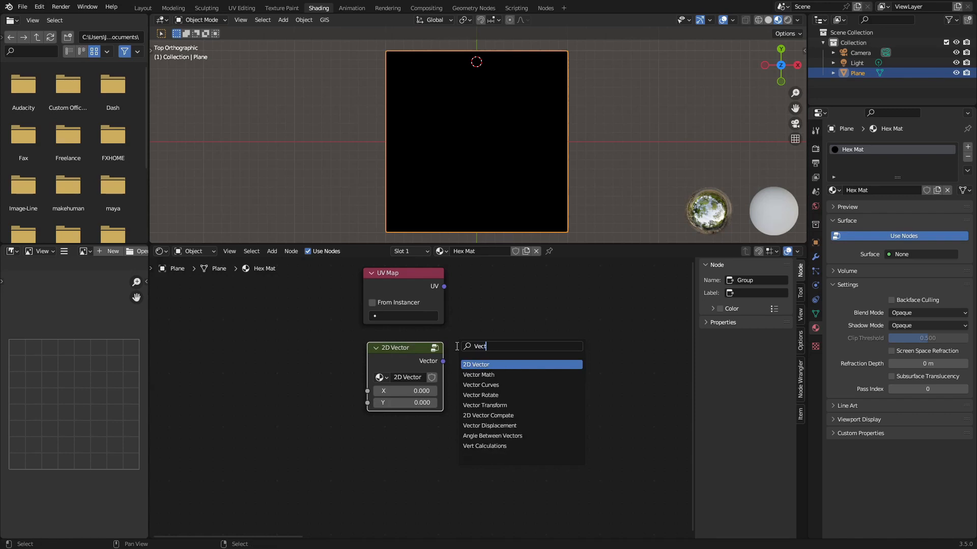
key(Down)
key(Return)
click(457, 296)
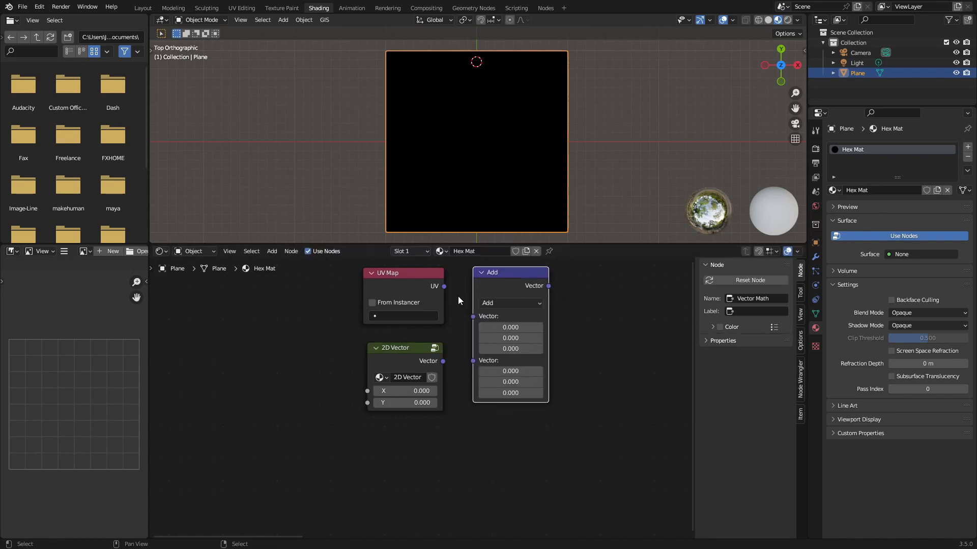
drag(443, 286, 473, 316)
drag(447, 363, 512, 325)
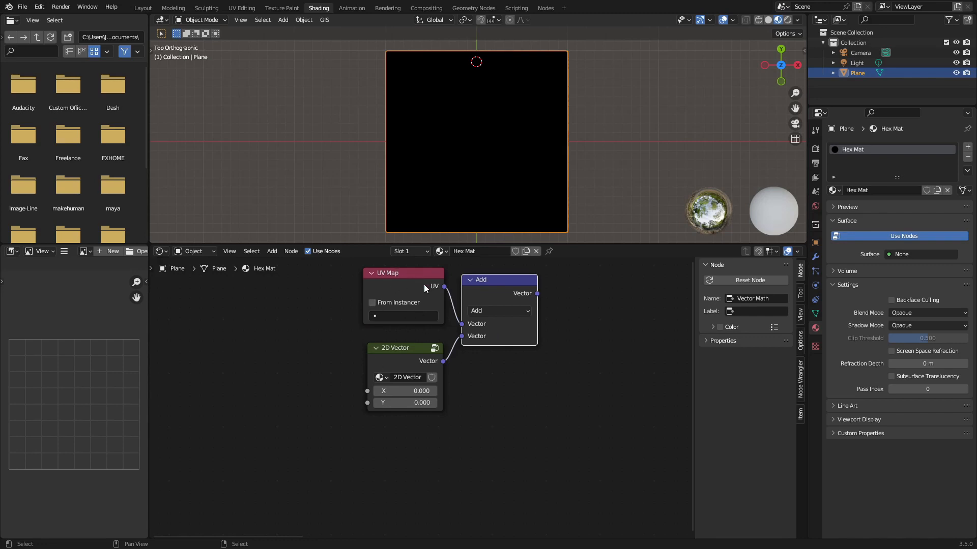
click(402, 347)
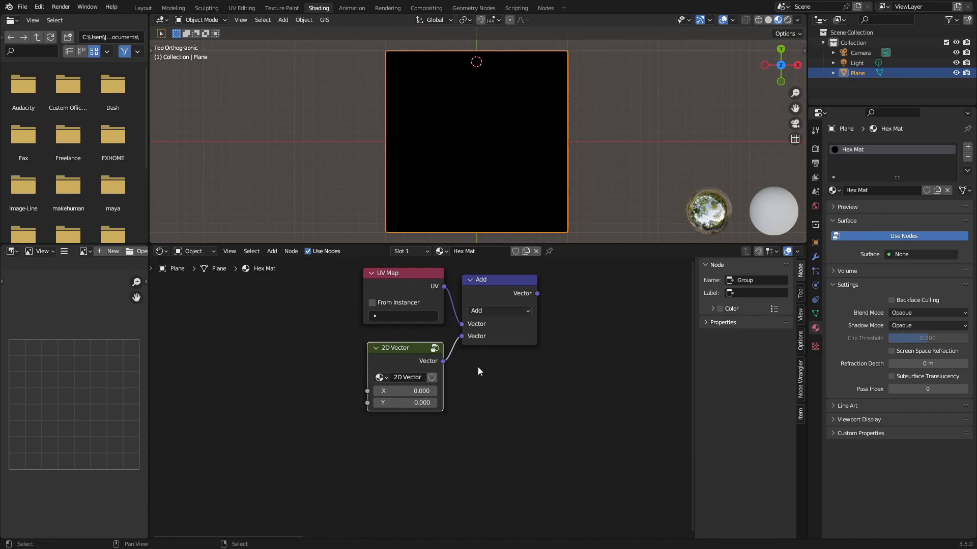
middle_drag(512, 370, 391, 382)
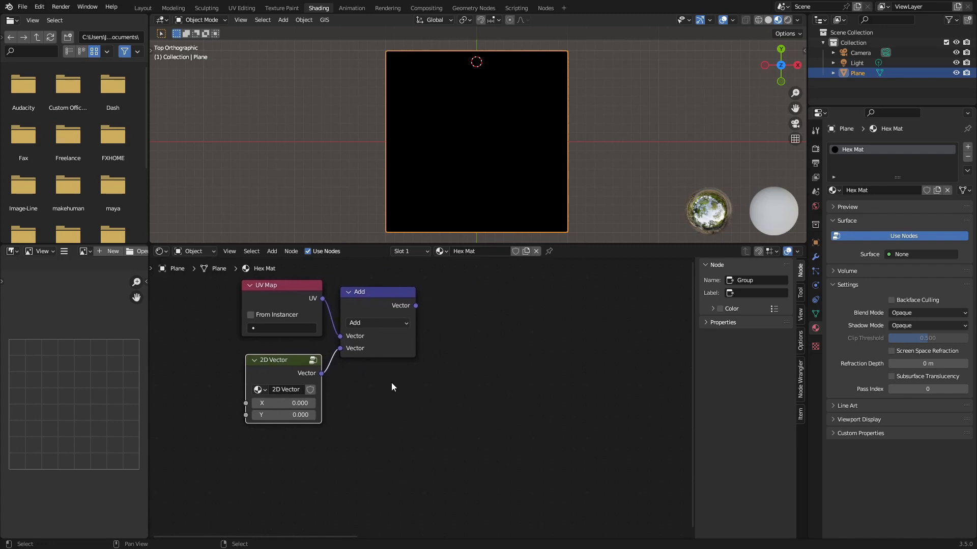
click(400, 339)
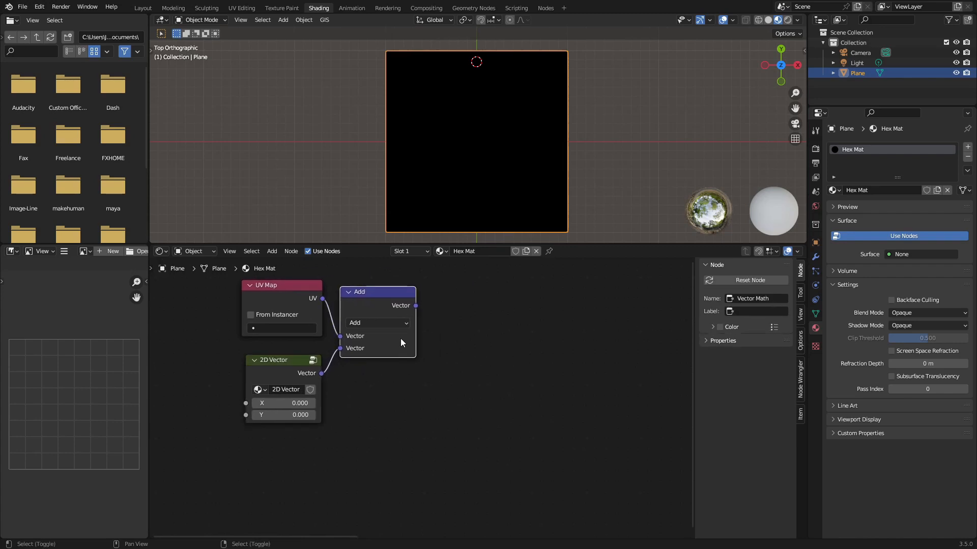
key(shift+d)
click(508, 328)
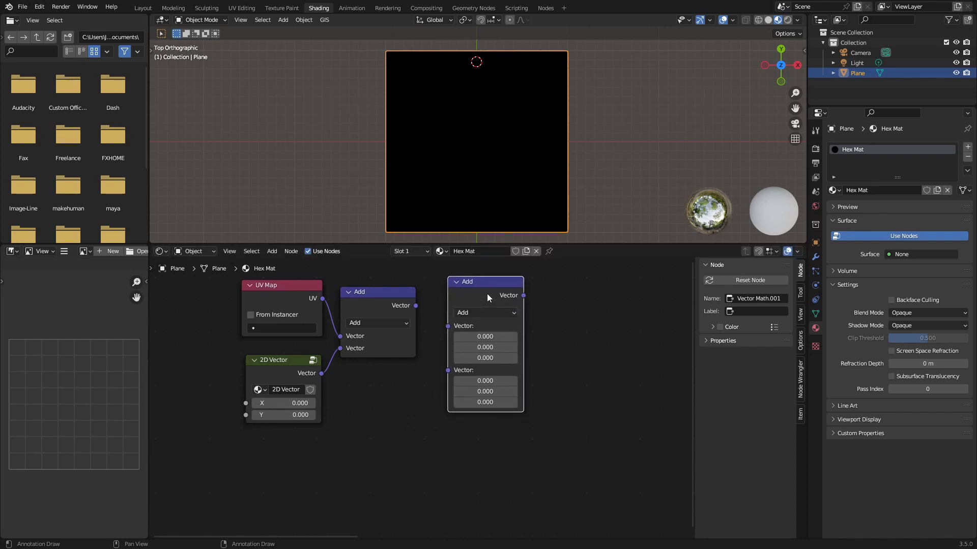
key(x)
Step: Add a Vector Rotate node after the Add node
key(shift+a)
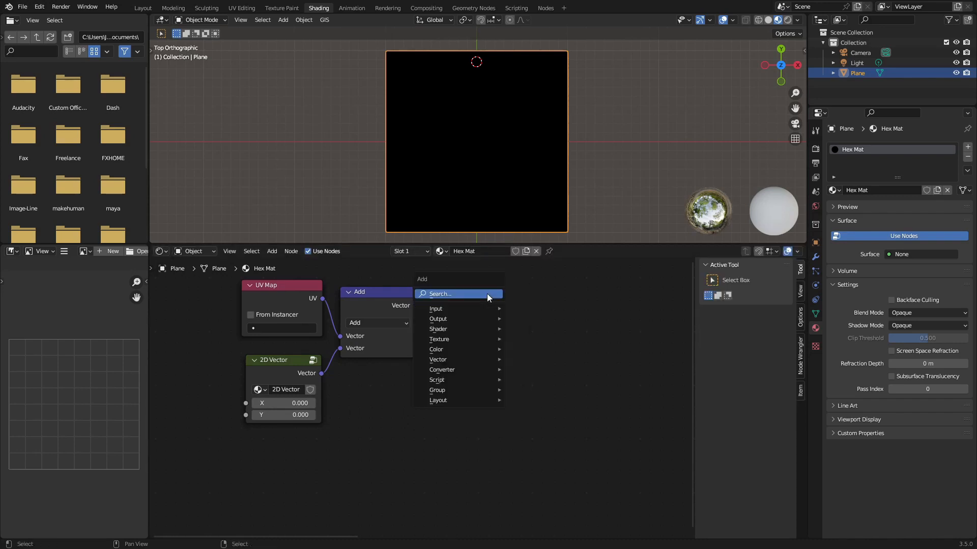
click(487, 294)
text(Vect)
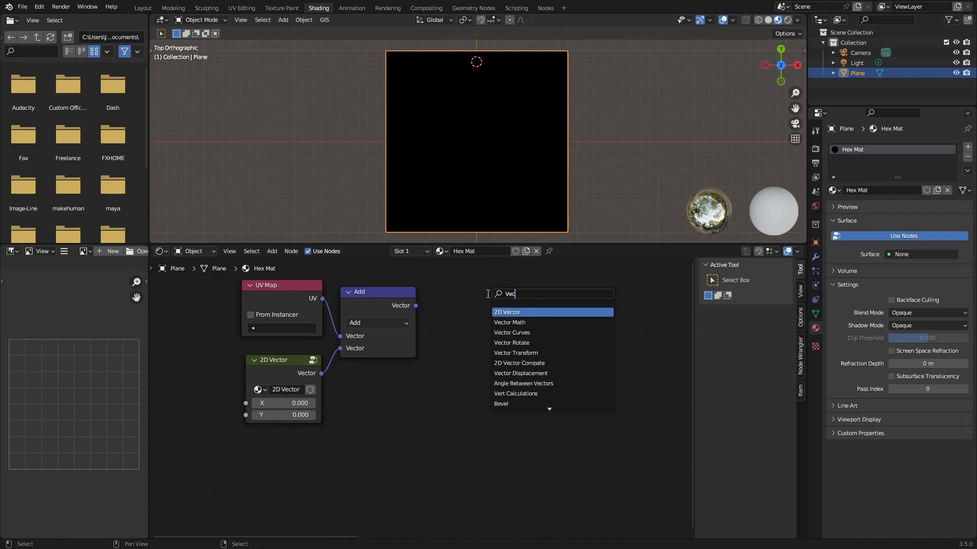
key(Down)
key(Down)
key(Down)
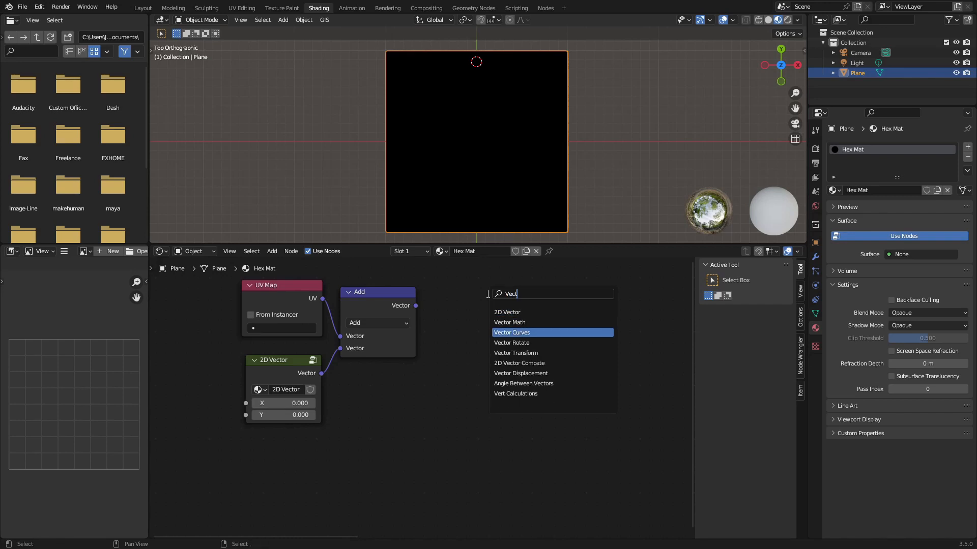
key(Return)
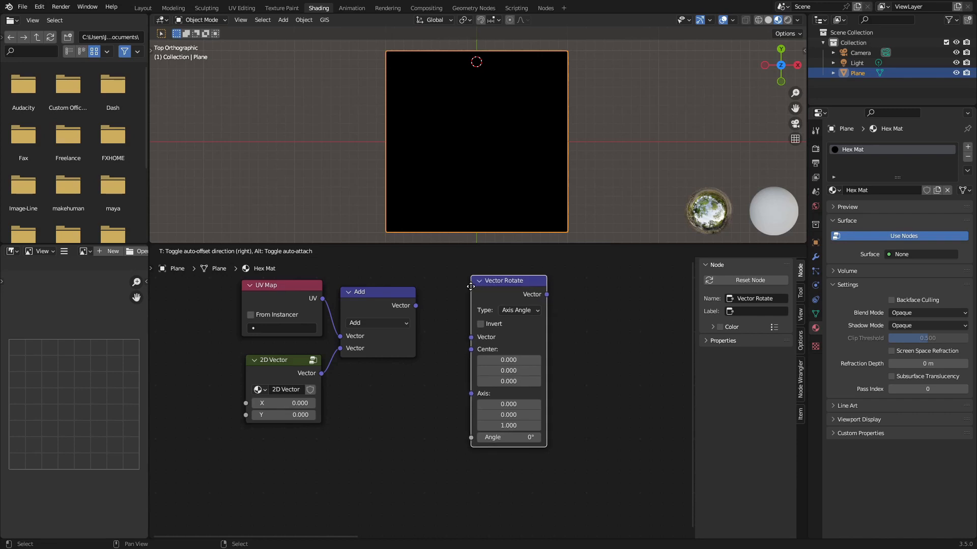
click(470, 292)
Step: Connect the Add node's output to Vector Rotate's Vector input and move Vector Rotate closer to it
scroll(439, 376, down, 1)
middle_drag(438, 373, 410, 405)
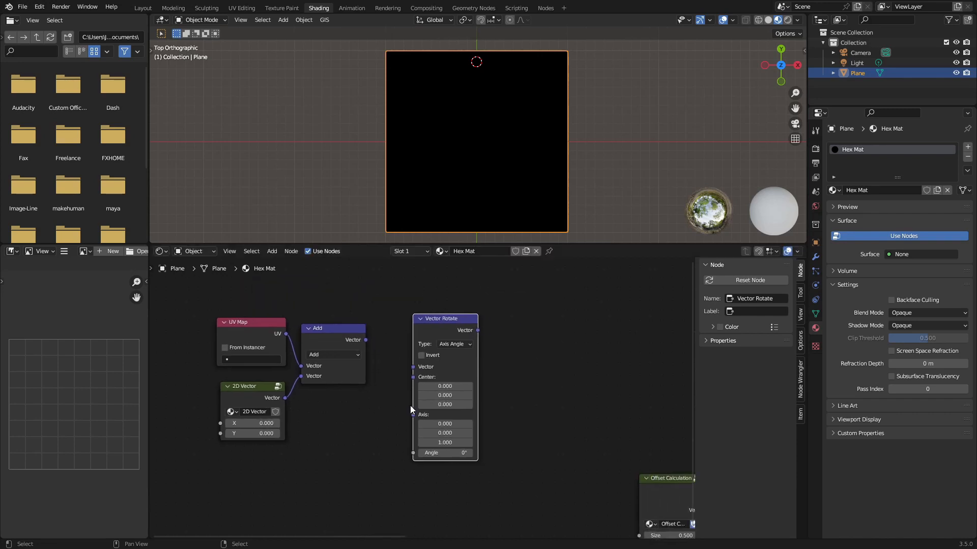
scroll(422, 336, up, 2)
drag(345, 319, 407, 359)
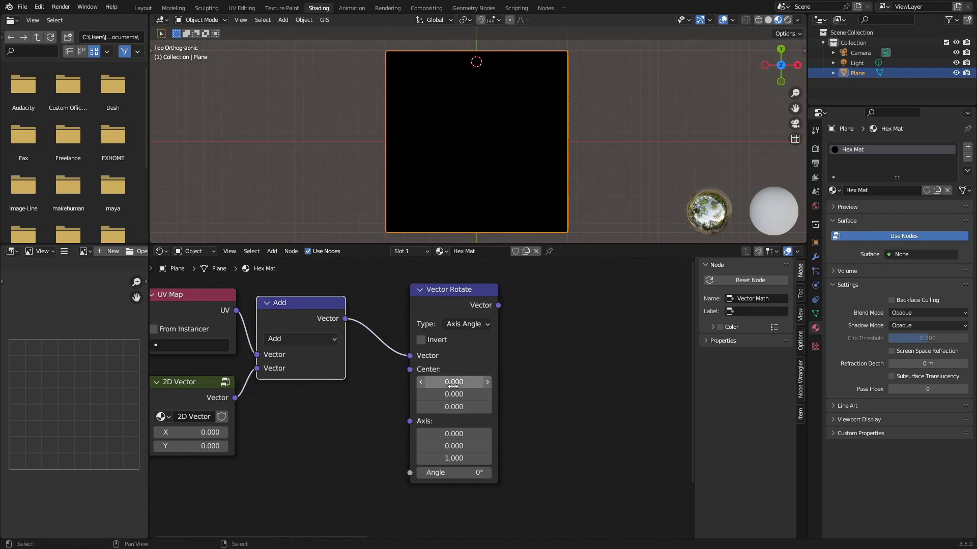
drag(439, 295, 427, 310)
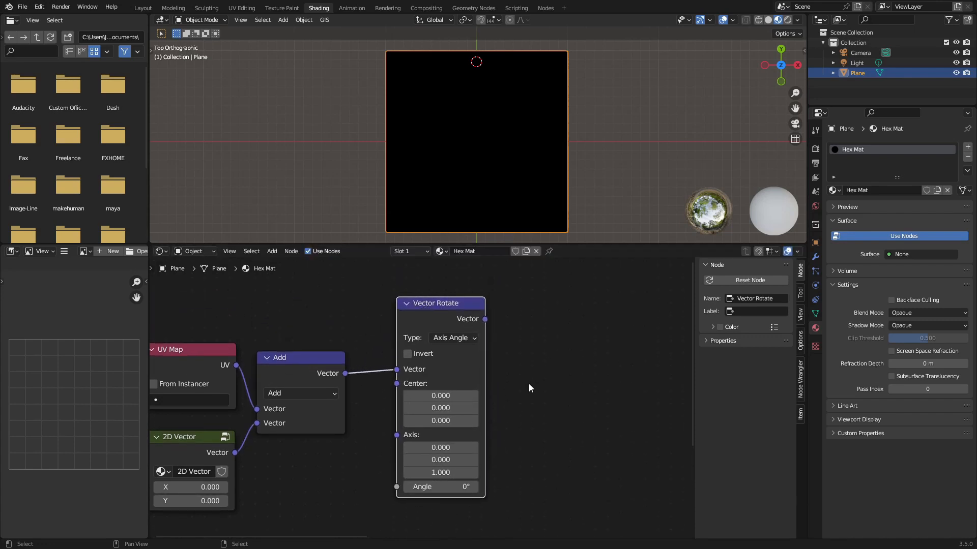
Step: Set the Vector Rotate type to Z Axis and adjust the node's position beside the Add node
click(448, 338)
click(459, 396)
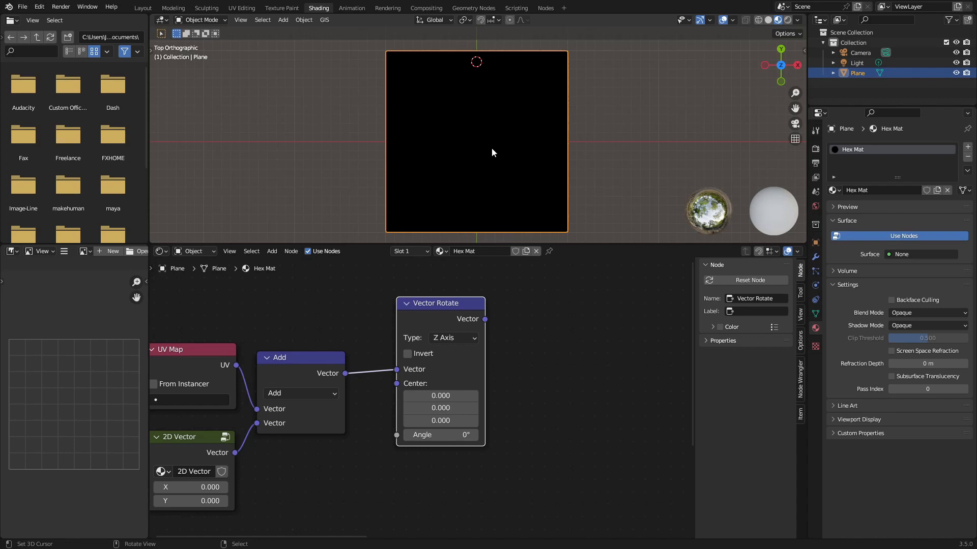
scroll(497, 359, up, 3)
scroll(497, 360, down, 3)
drag(450, 300, 426, 306)
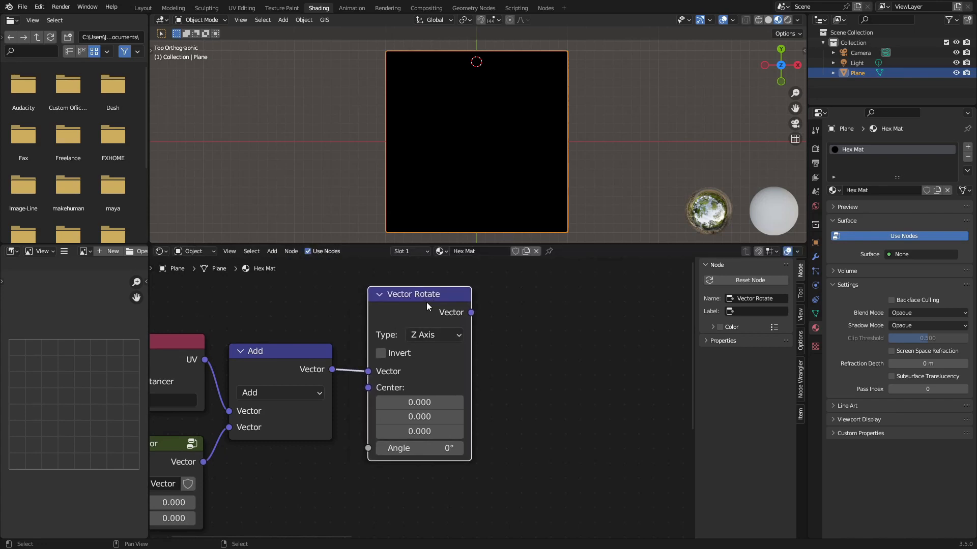
scroll(427, 302, down, 1)
middle_drag(294, 429, 377, 407)
click(277, 426)
click(417, 377)
click(389, 334)
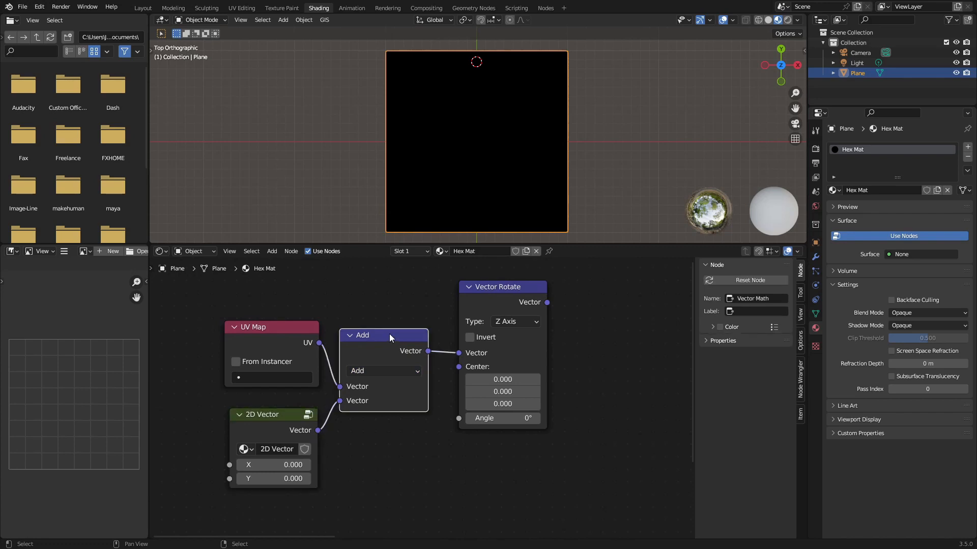
Step: Duplicate the 2D Vector group node and place the copy directly below Vector Rotate
middle_drag(610, 347, 523, 342)
scroll(524, 343, down, 3)
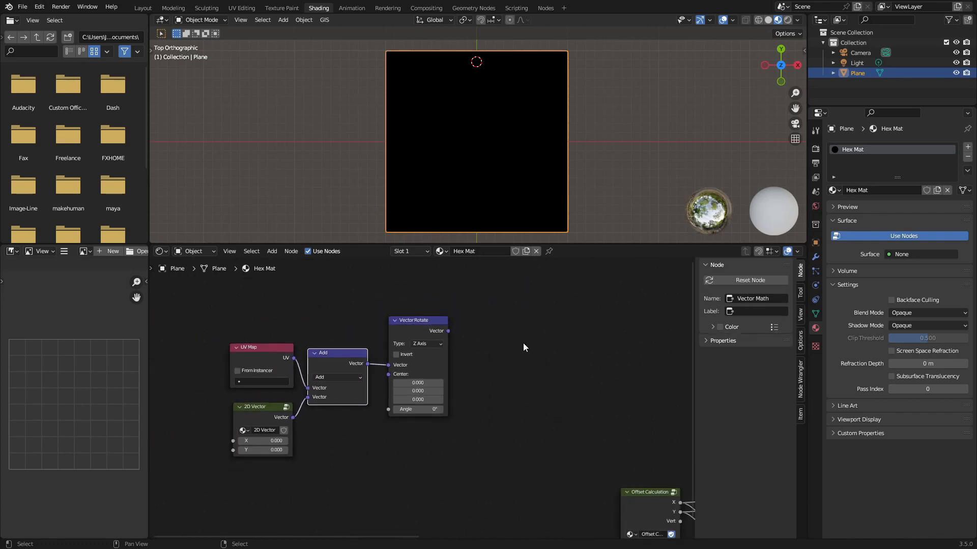
click(290, 408)
key(shift+d)
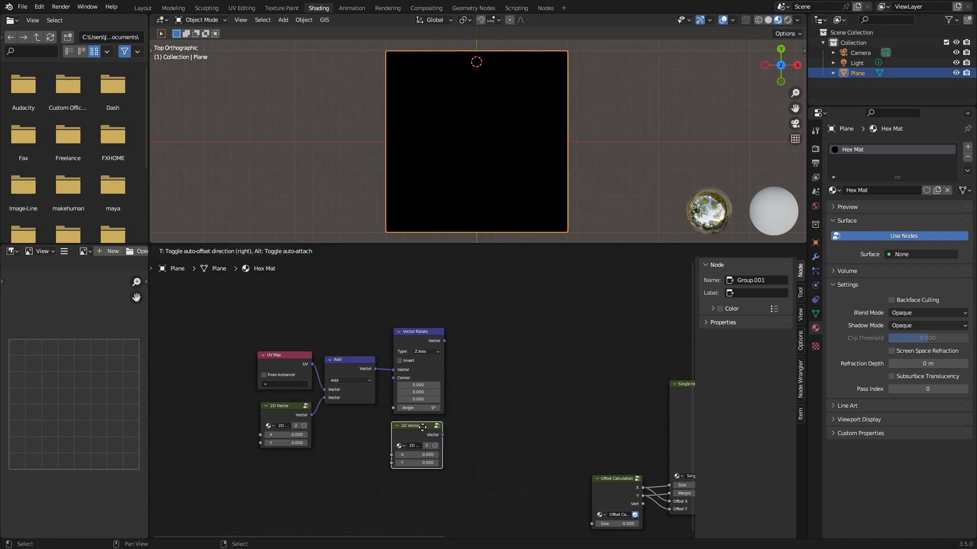
click(451, 432)
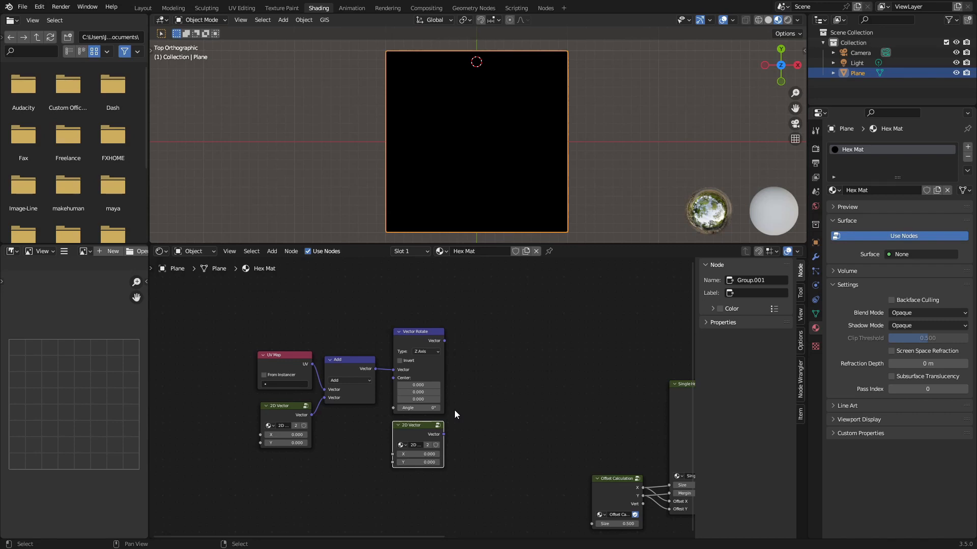
Step: Duplicate the Add node and place the copy after Vector Rotate
click(364, 369)
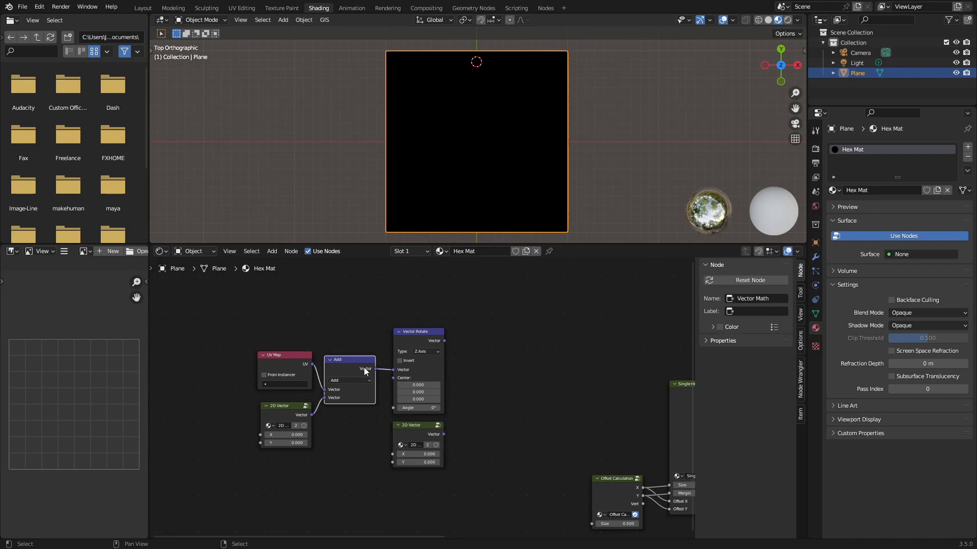
key(shift+d)
click(509, 369)
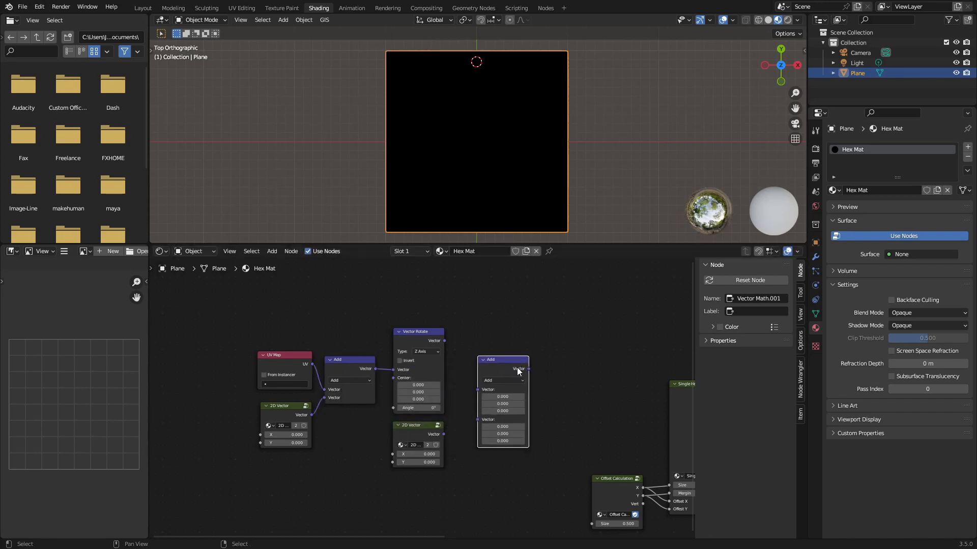
Step: Connect Vector Rotate and the second 2D Vector to the second Add node's inputs, and move that Add node closer
scroll(319, 444, up, 1)
scroll(318, 444, up, 2)
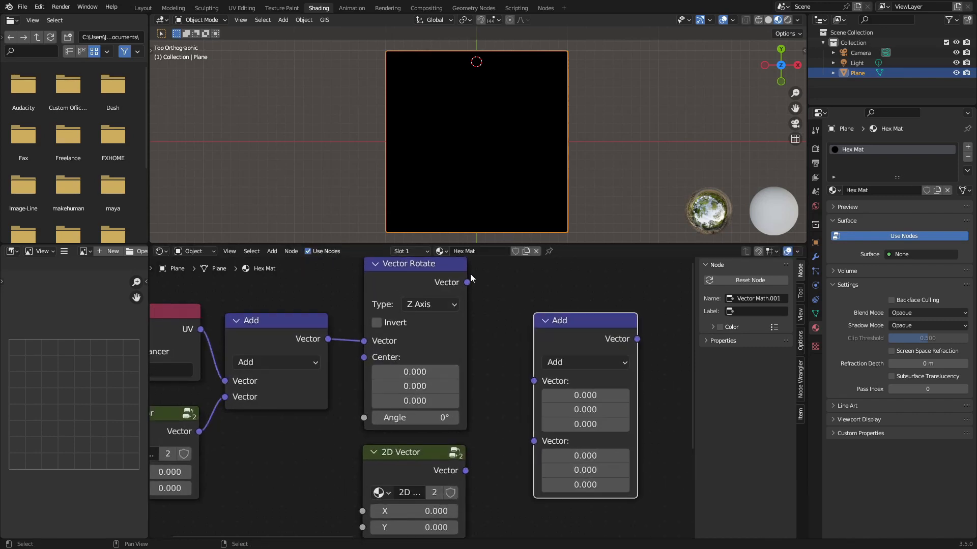
drag(467, 283, 539, 384)
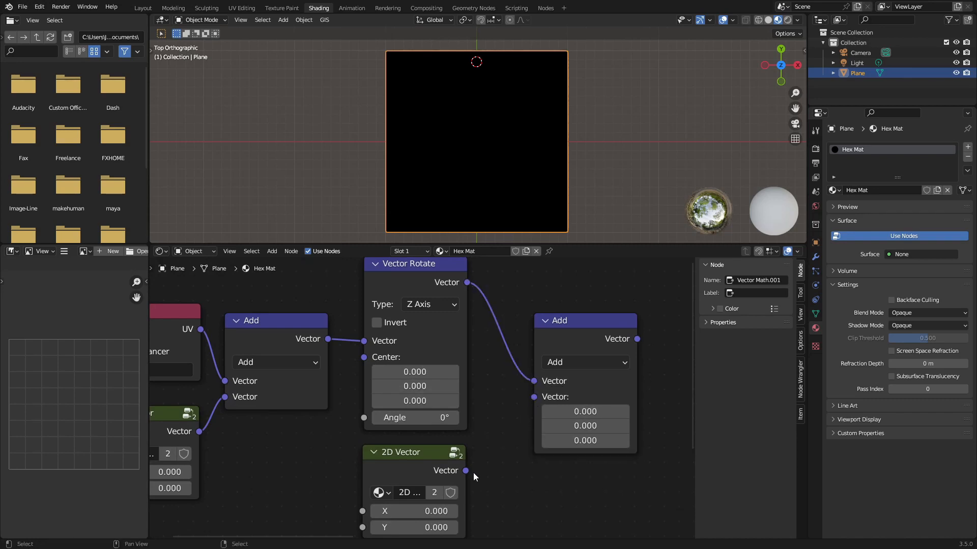
click(465, 472)
drag(466, 471, 535, 402)
drag(579, 333, 542, 330)
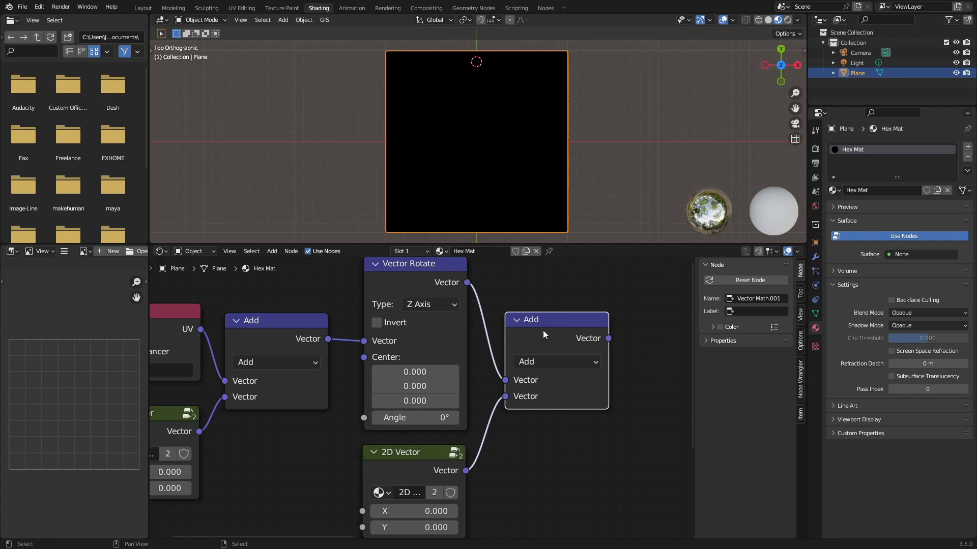
Step: Move the whole chain from UV Map to the second Add node farther away from the Offset Calculation and Single Hex groups
scroll(502, 373, down, 2)
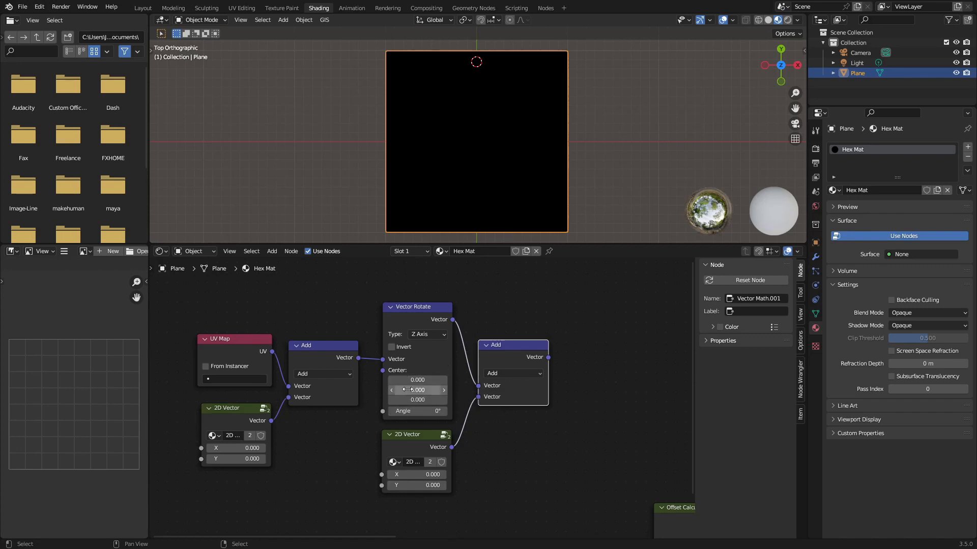
scroll(461, 423, down, 4)
middle_drag(471, 440, 458, 393)
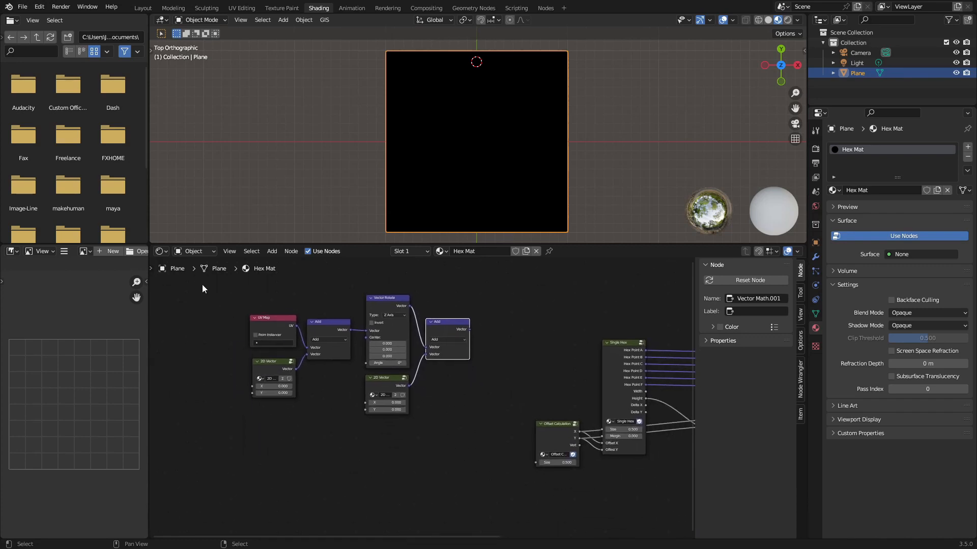
drag(208, 280, 467, 425)
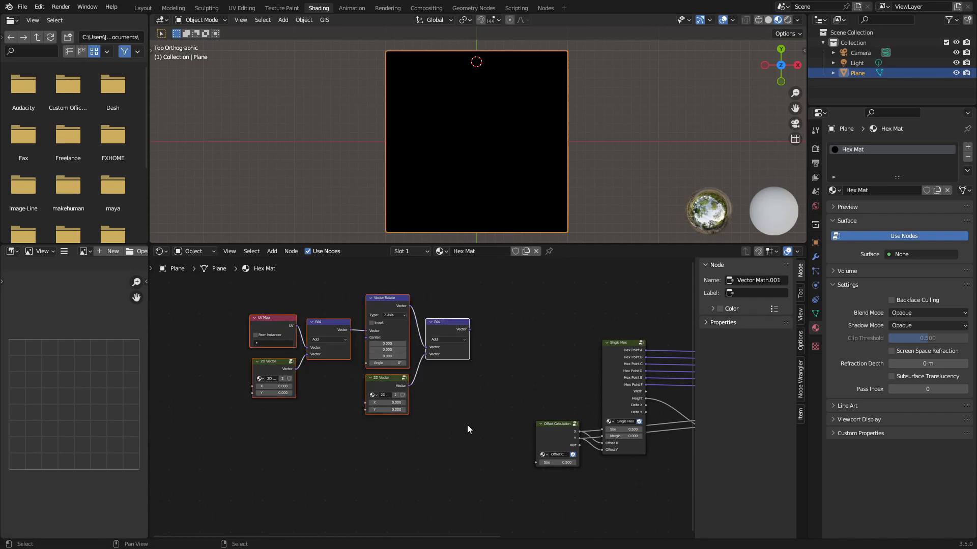
key(g)
click(396, 416)
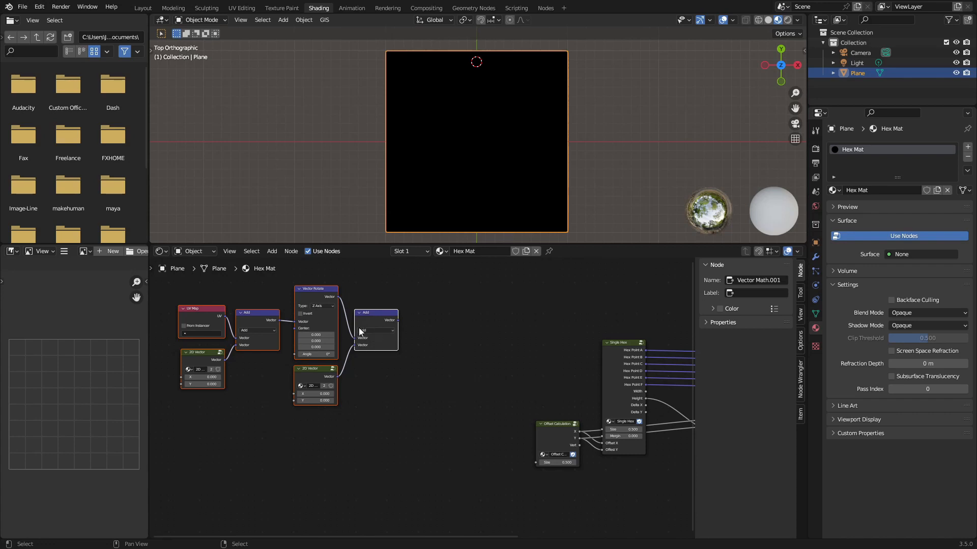
click(255, 348)
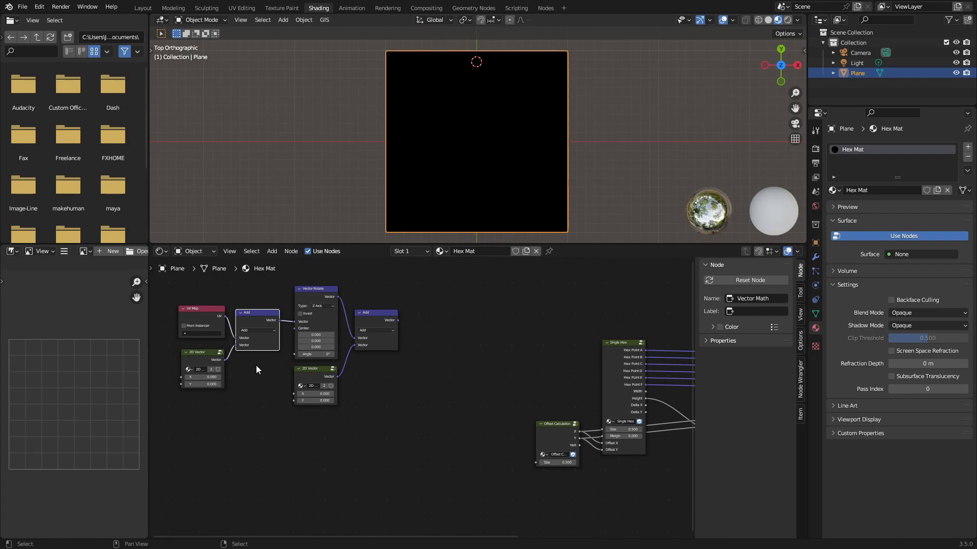
scroll(256, 364, up, 3)
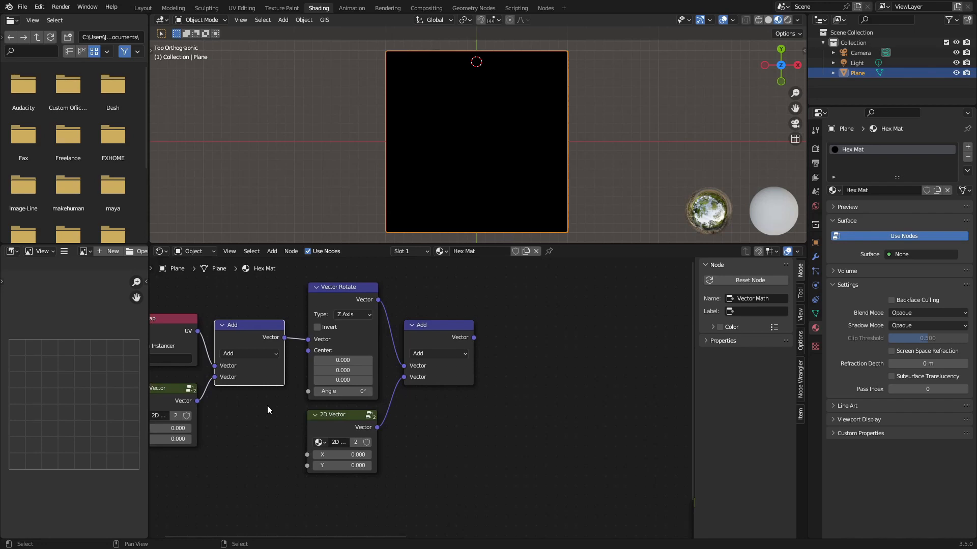
scroll(268, 406, down, 2)
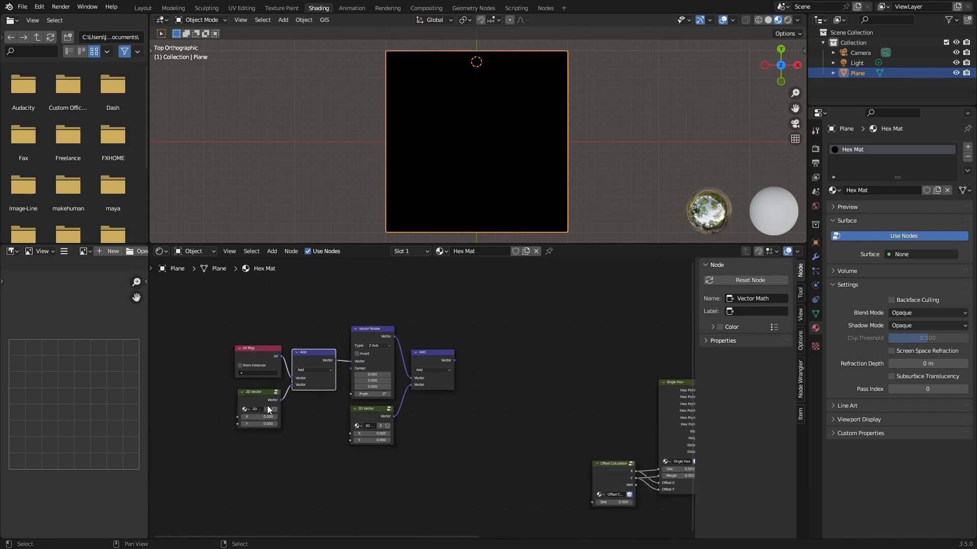
scroll(267, 408, up, 1)
scroll(429, 392, up, 2)
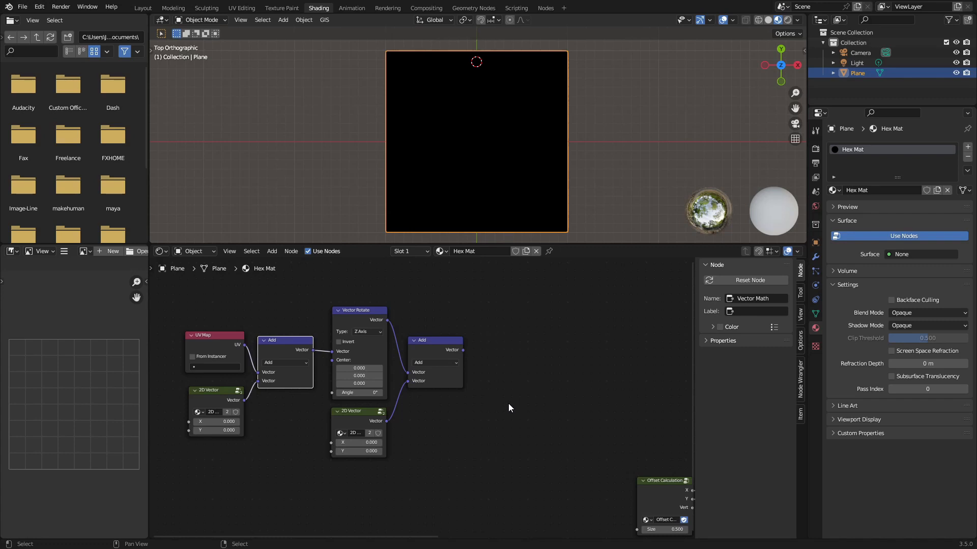
Step: Add a Separate XYZ node between the second vector Add node and the Single Hex group
scroll(359, 419, down, 3)
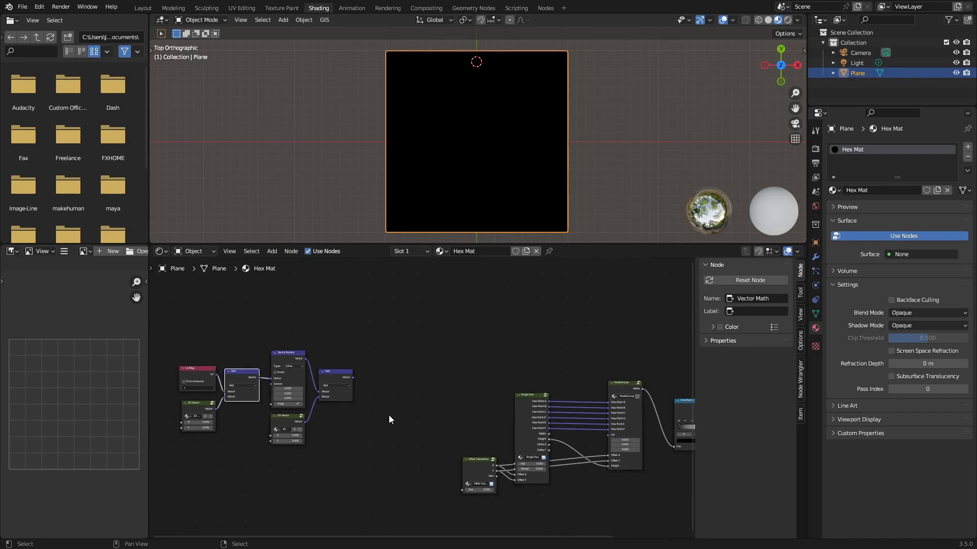
scroll(388, 420, up, 2)
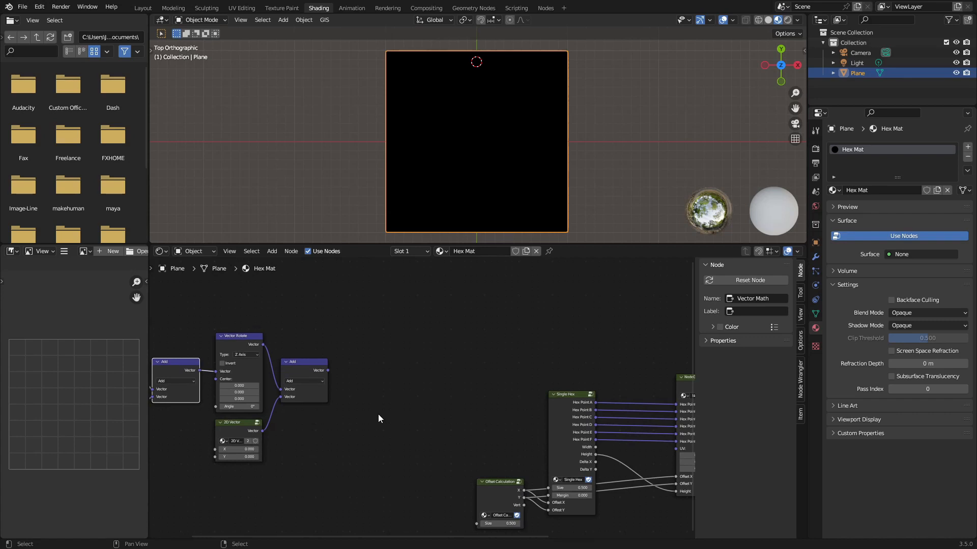
key(shift+a)
click(396, 395)
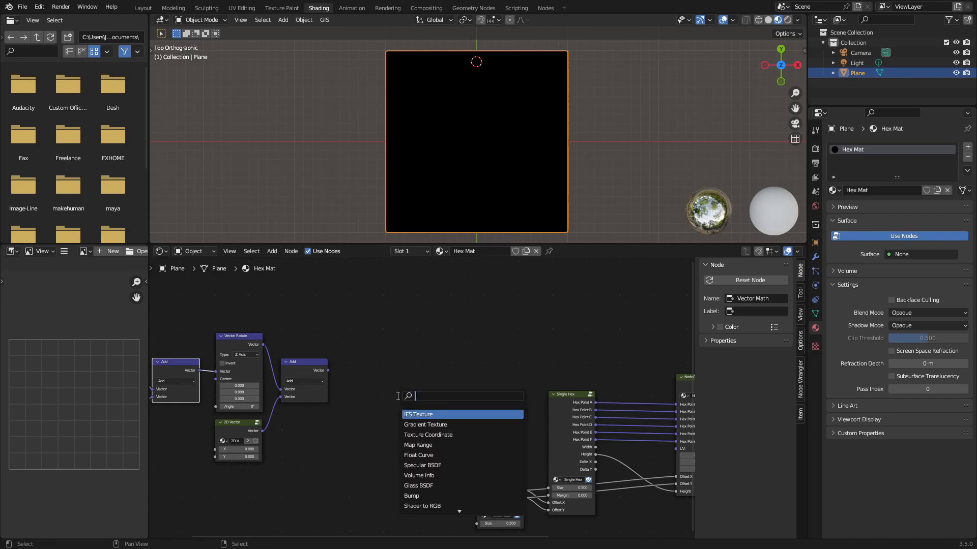
text(se)
key(Return)
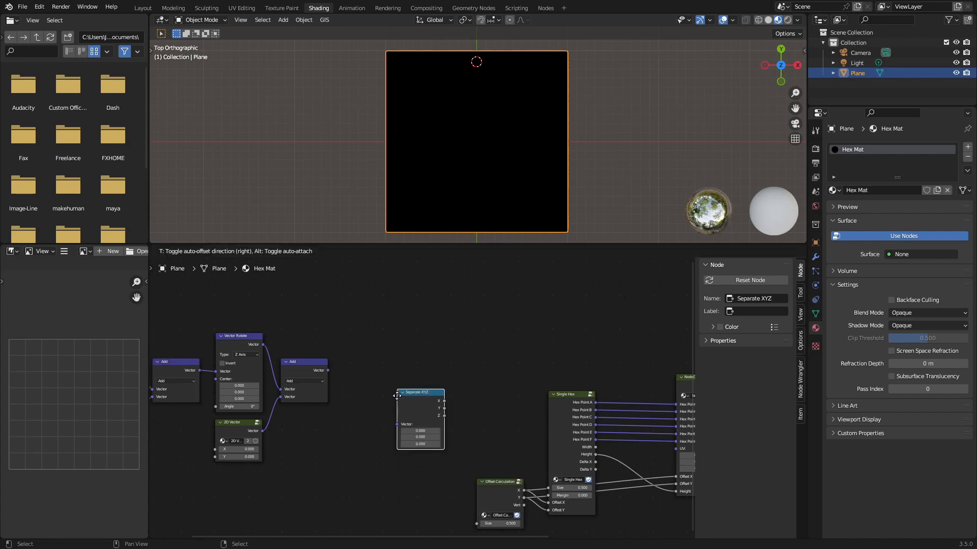
click(441, 364)
Step: Add a Math node directly below the Separate XYZ node
scroll(442, 364, up, 3)
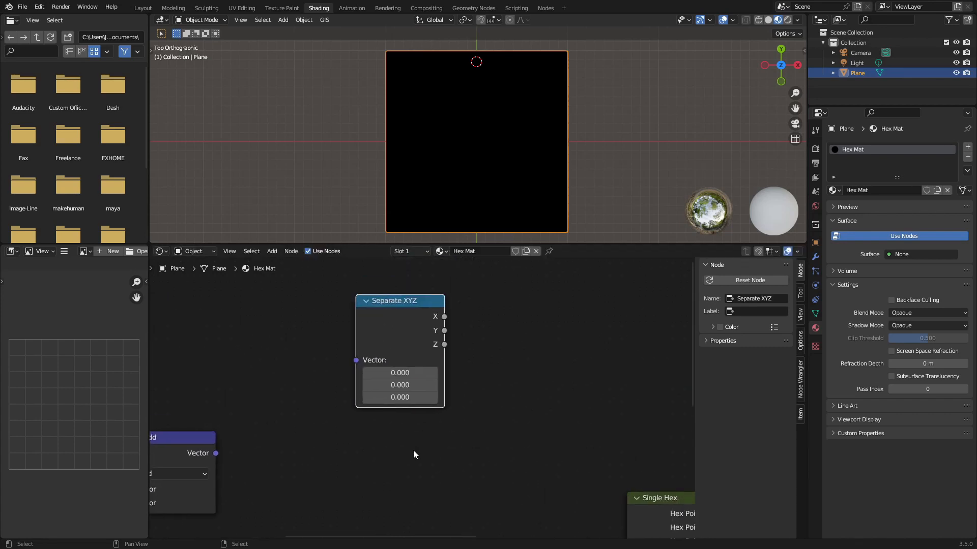
scroll(416, 443, down, 1)
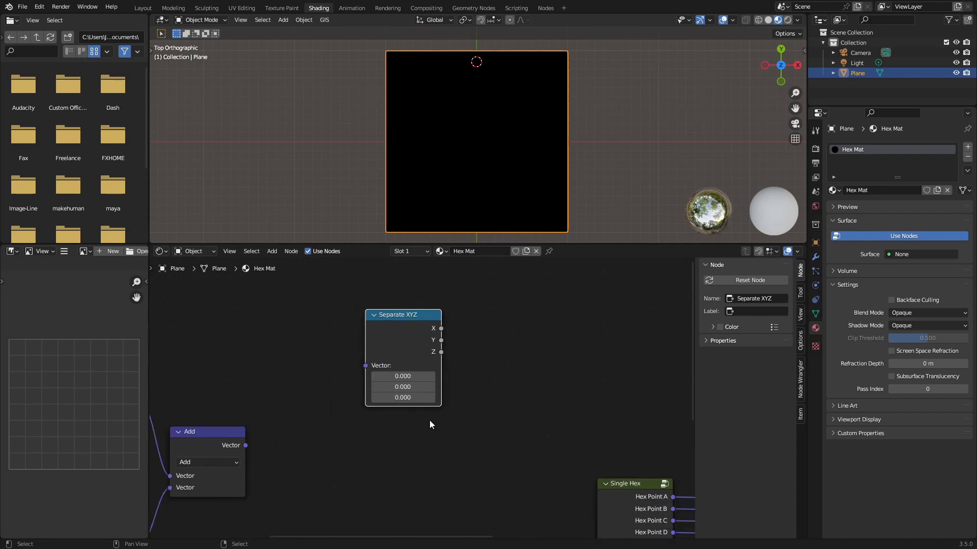
key(shift+a)
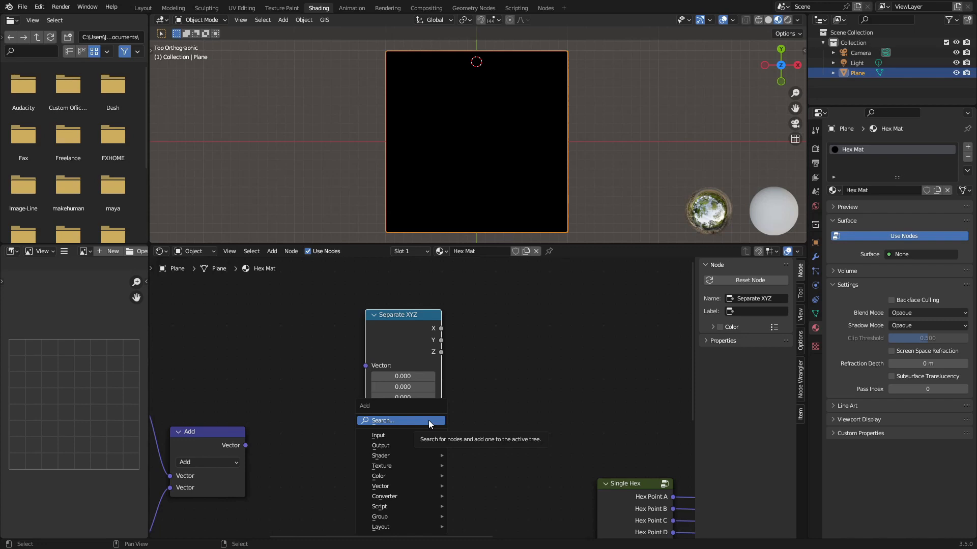
click(428, 420)
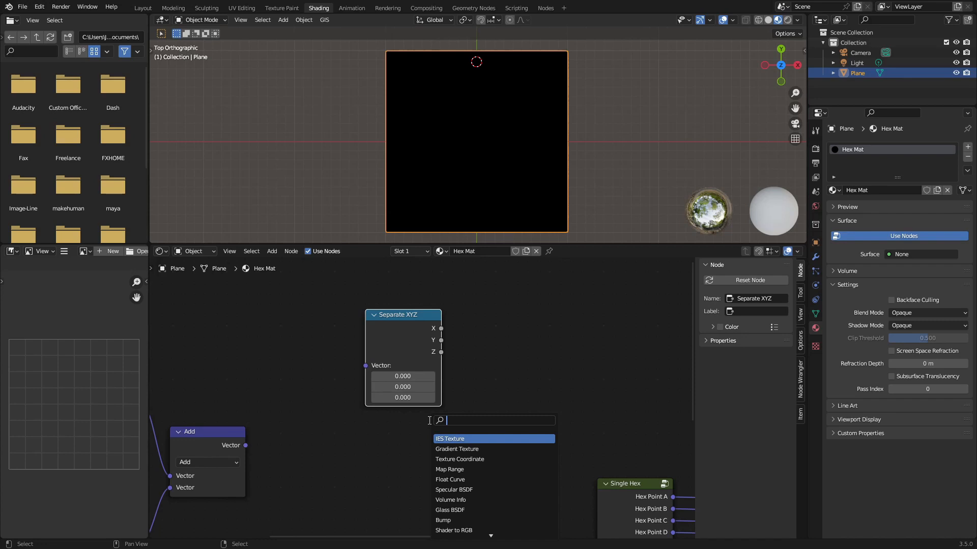
text(add)
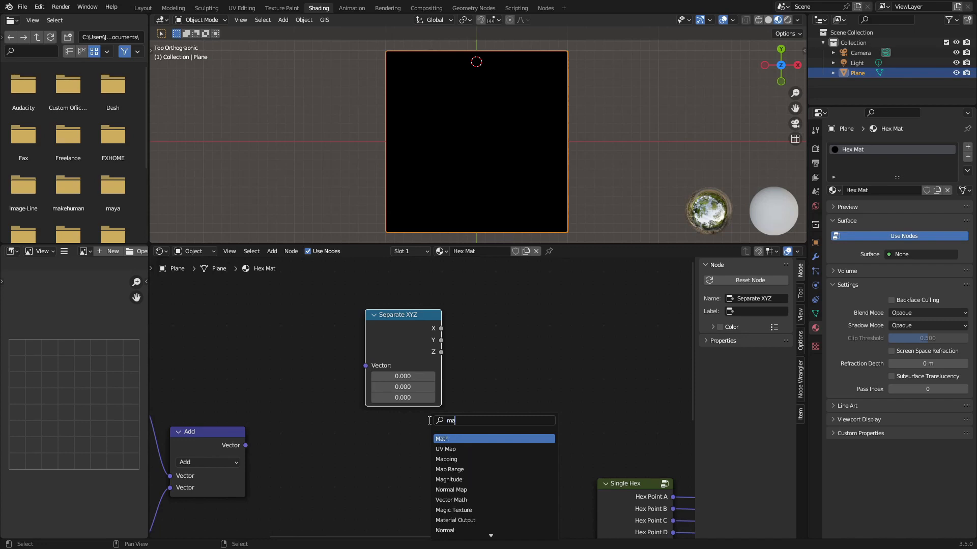
key(Return)
click(377, 435)
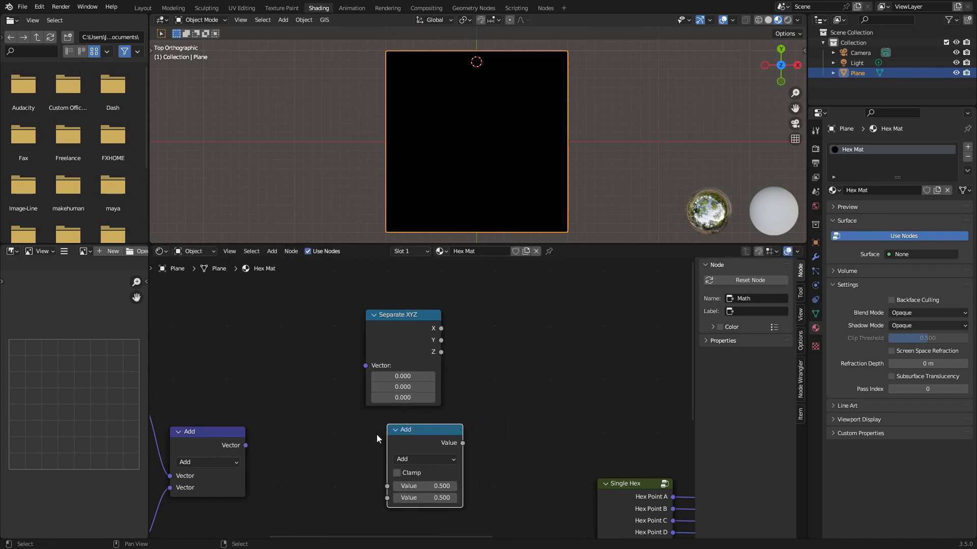
Step: Duplicate the Math node twice, stacking the two copies one above the other on the output side of Separate XYZ
key(shift+d)
click(594, 289)
key(shift+d)
click(602, 386)
Step: Connect Separate XYZ's X output to the upper Math copy's first value, and move Separate XYZ farther from the copies
scroll(598, 405, down, 3)
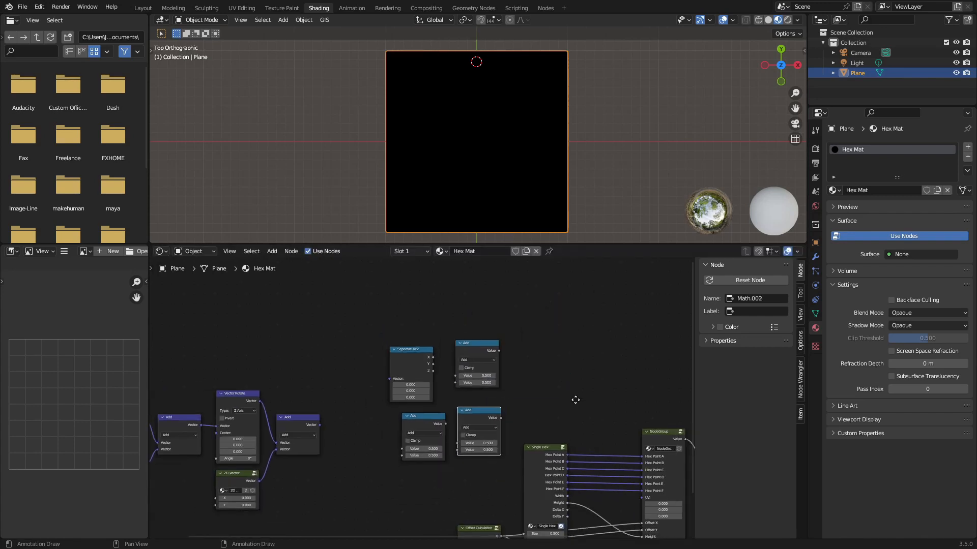
scroll(509, 361, up, 2)
scroll(498, 348, down, 2)
scroll(505, 327, up, 1)
scroll(505, 323, up, 3)
middle_drag(398, 322, 394, 410)
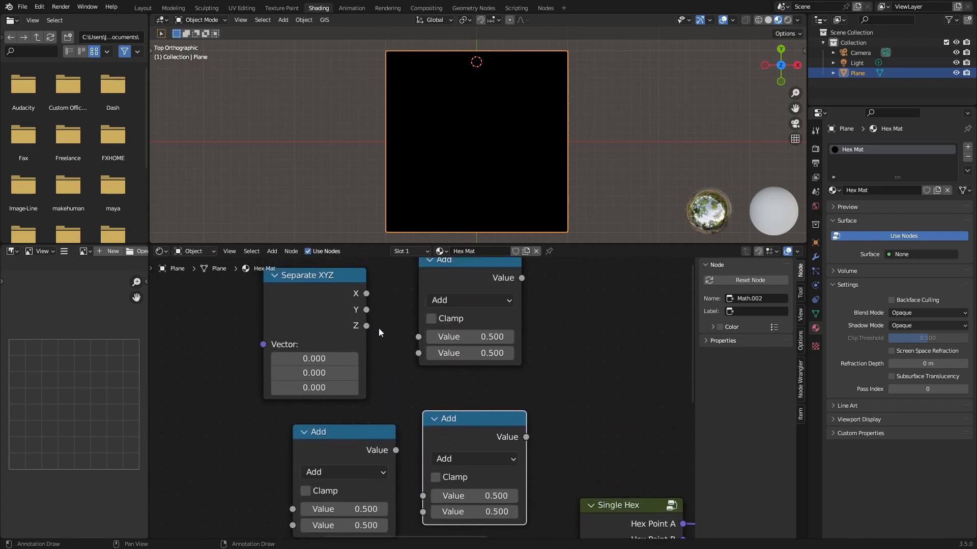
drag(368, 294, 418, 336)
drag(330, 309, 234, 331)
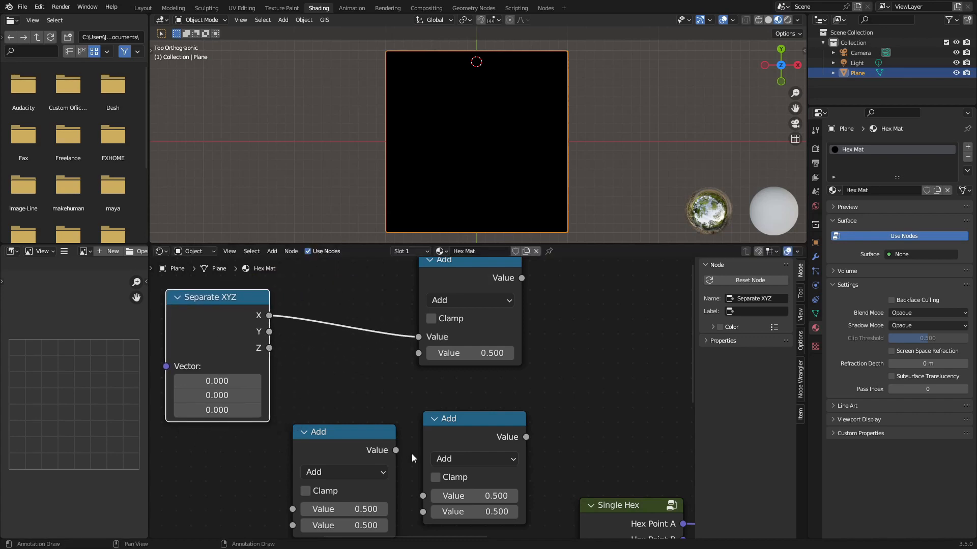
Step: Move the original Math node below Separate XYZ and set its operation to Multiply
drag(354, 452, 173, 461)
click(206, 486)
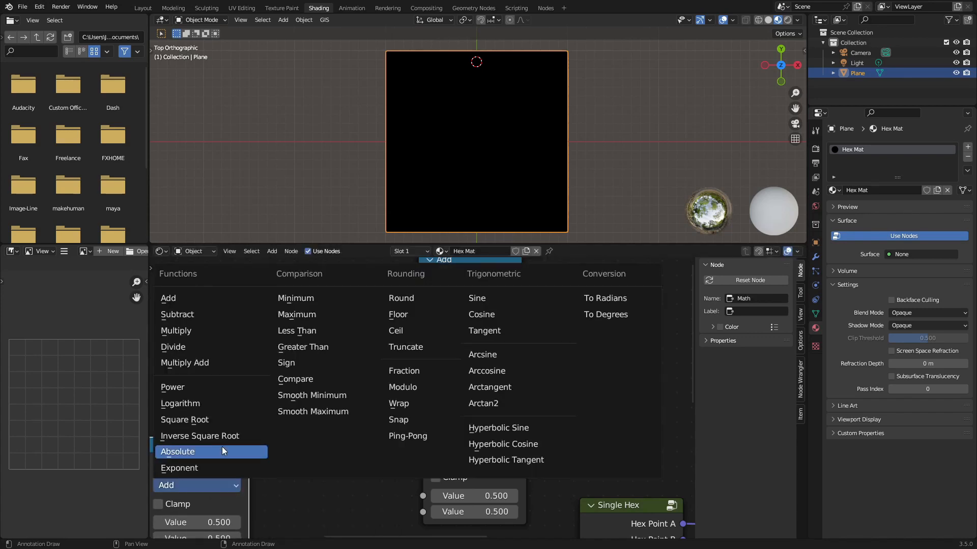
click(199, 332)
Step: Connect Separate XYZ's Y output to the first value of the lower Add math node
scroll(365, 472, down, 1)
shift+scroll(365, 471, down, 2)
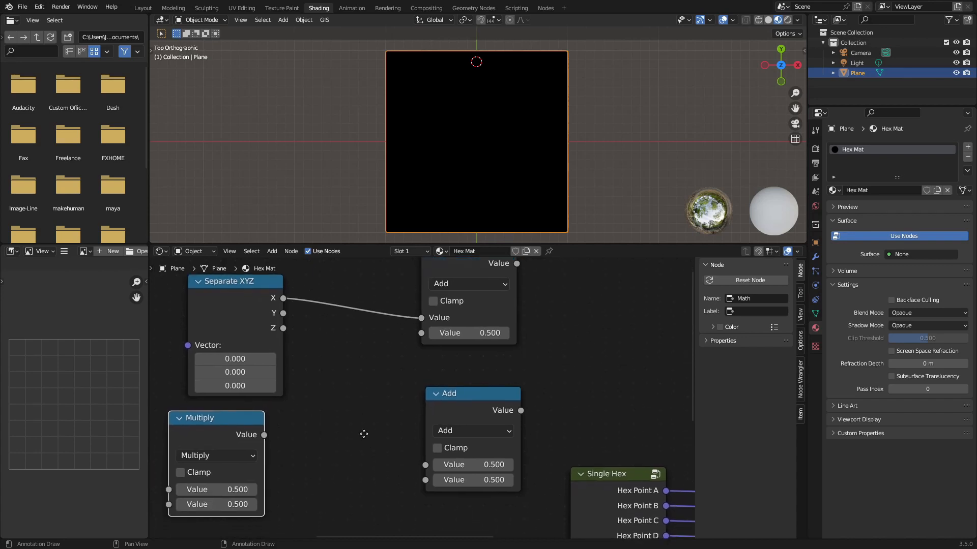
drag(289, 301, 421, 441)
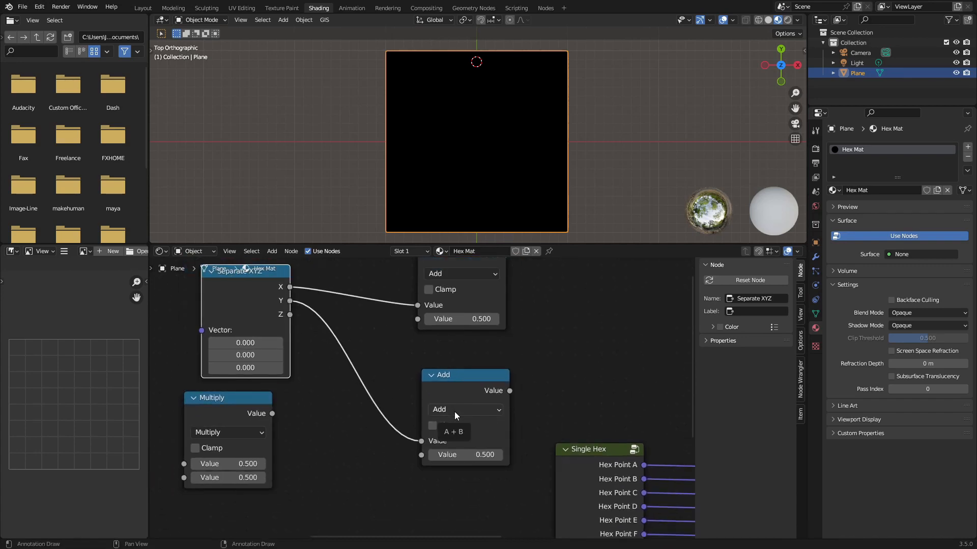
Step: Set the operation of both Add math nodes fed by Separate XYZ to Modulo
click(454, 411)
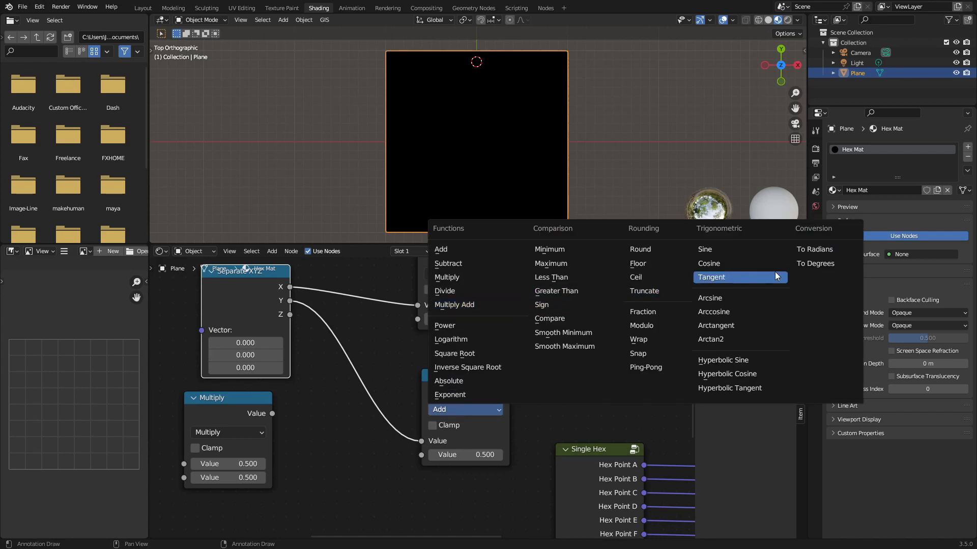
click(644, 326)
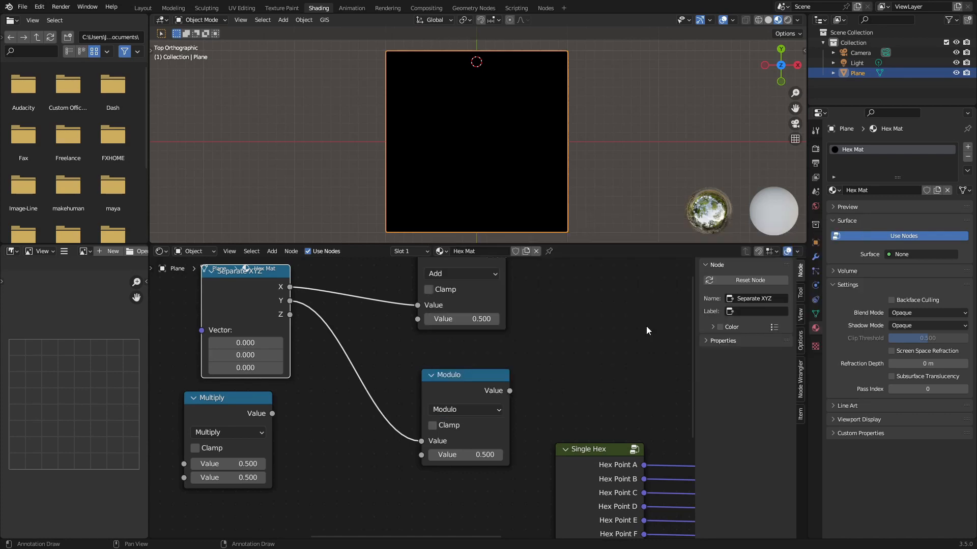
click(472, 274)
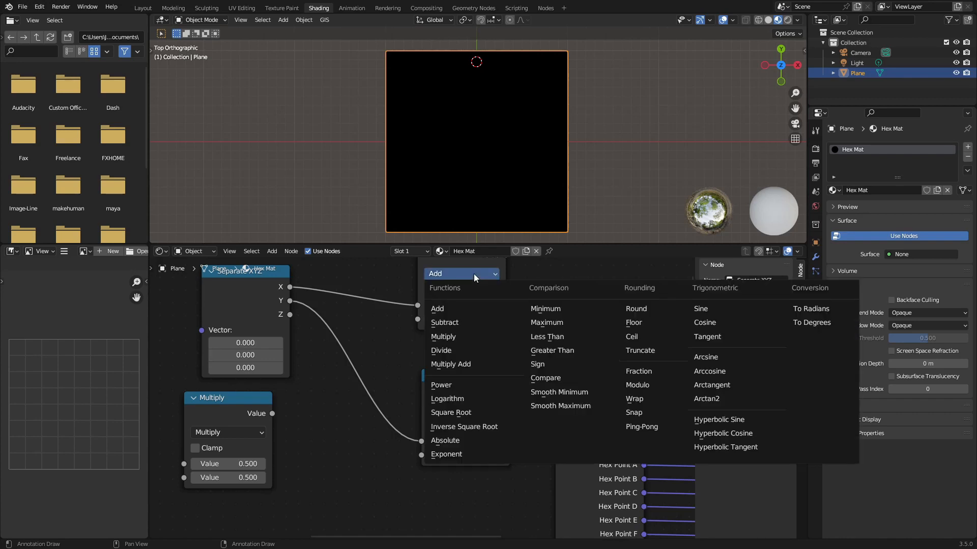
click(639, 386)
Step: Connect the Multiply node's output to the upper Modulo's second value, and align Multiply under Separate XYZ
scroll(430, 345, down, 1)
scroll(429, 348, down, 1)
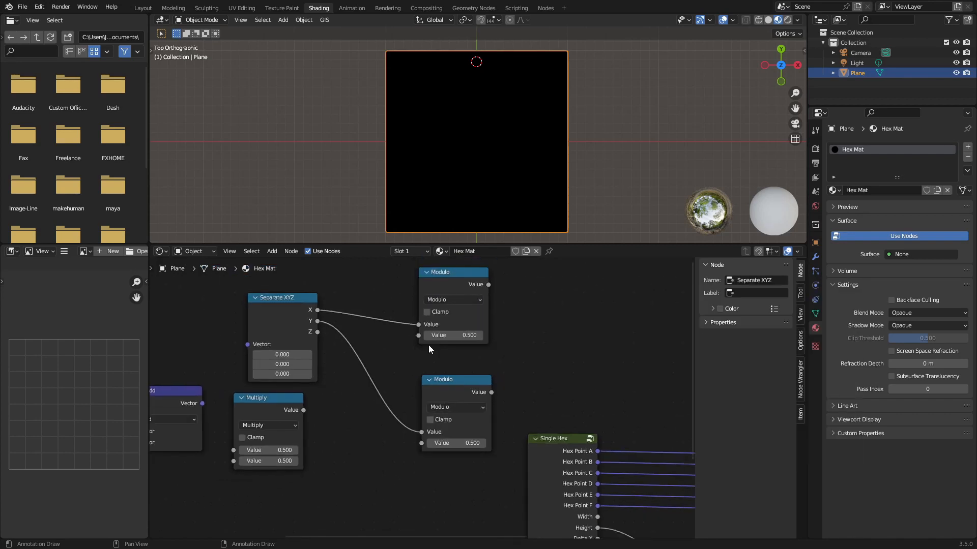
drag(304, 410, 417, 338)
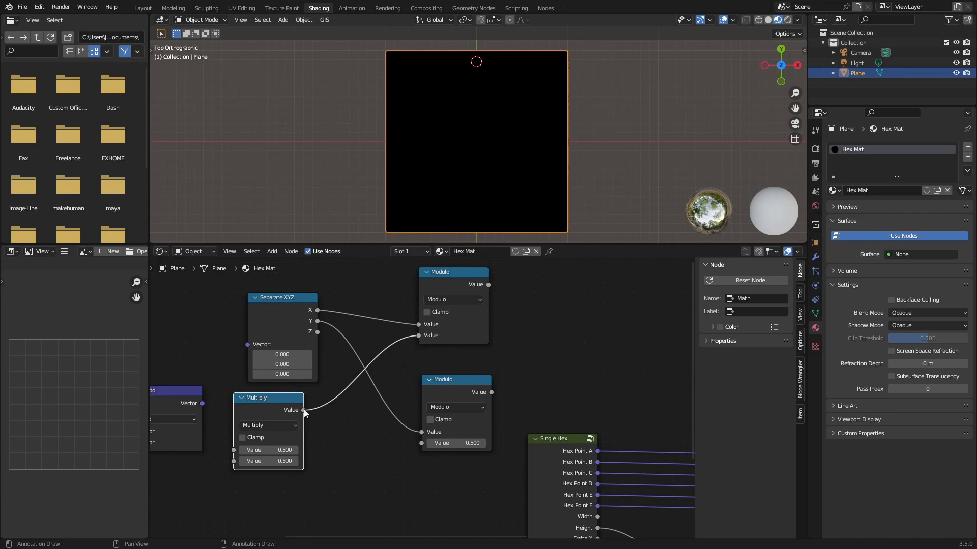
drag(256, 406, 270, 404)
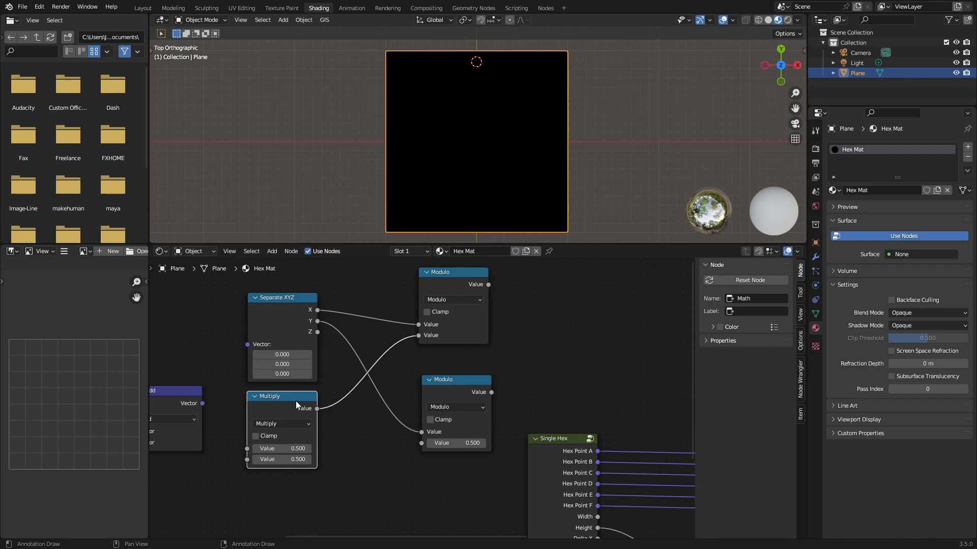
scroll(225, 422, down, 2)
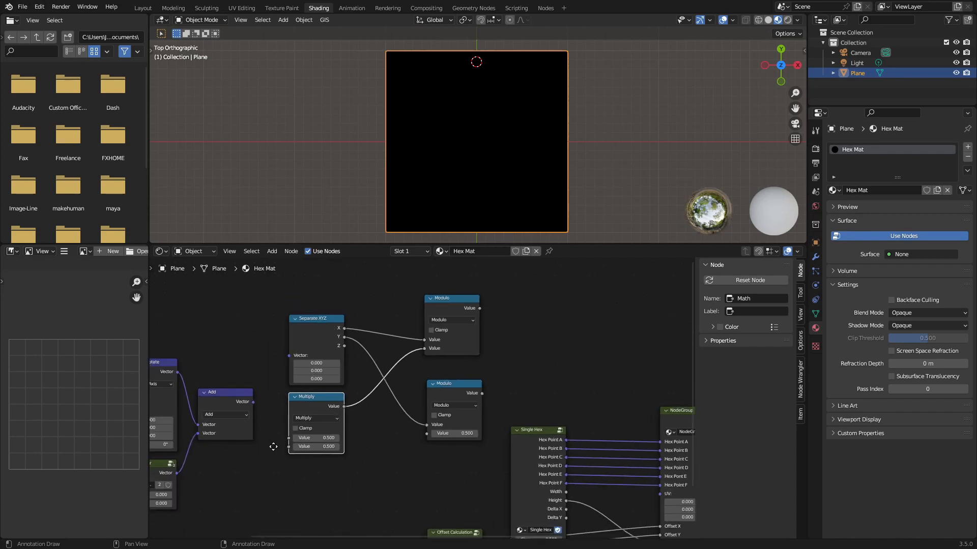
middle_drag(258, 450, 322, 438)
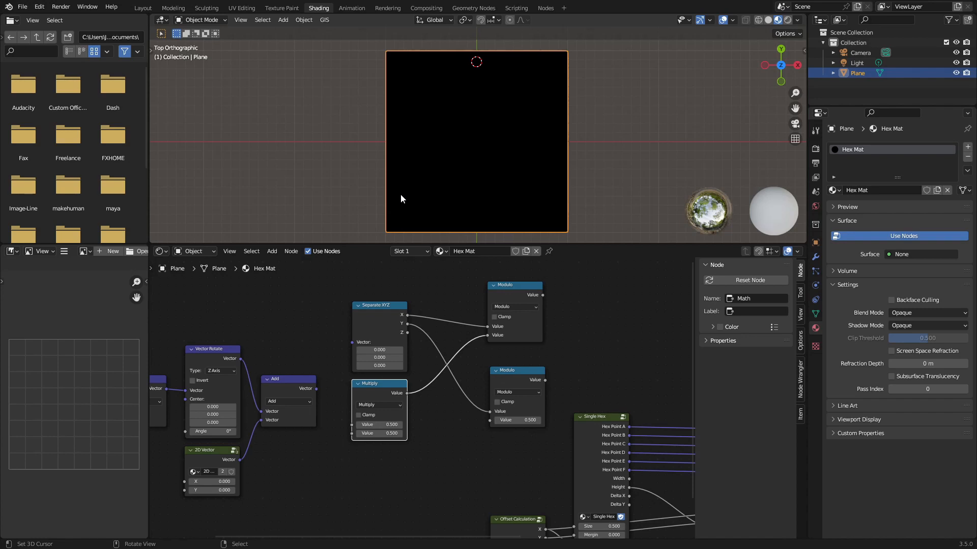
scroll(378, 375, up, 2)
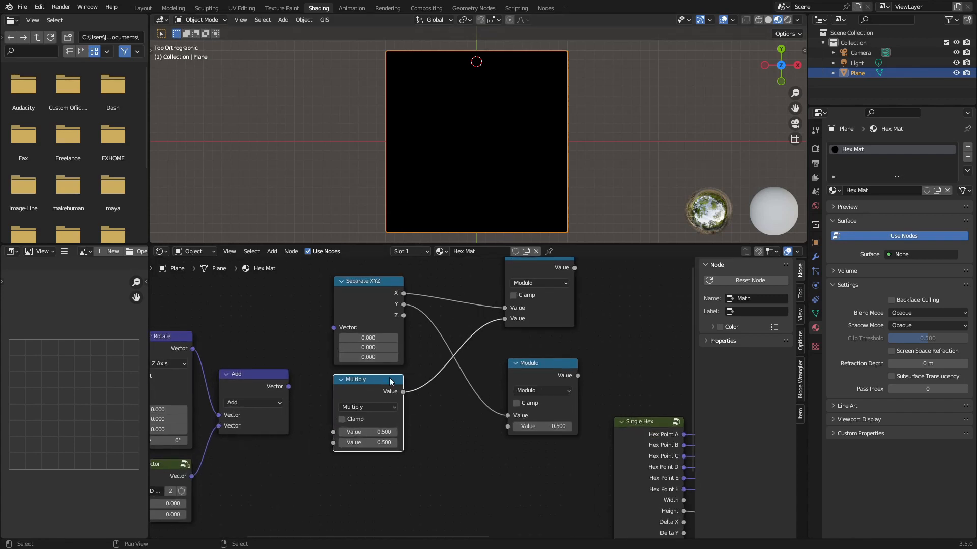
scroll(377, 374, down, 2)
scroll(391, 383, down, 1)
click(395, 330)
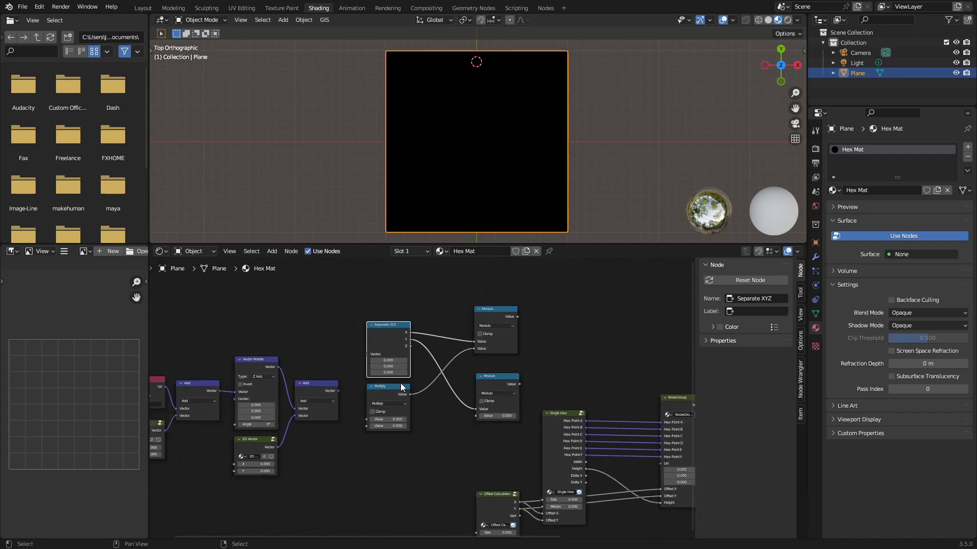
scroll(505, 370, up, 3)
middle_drag(473, 362, 422, 381)
scroll(335, 386, up, 1)
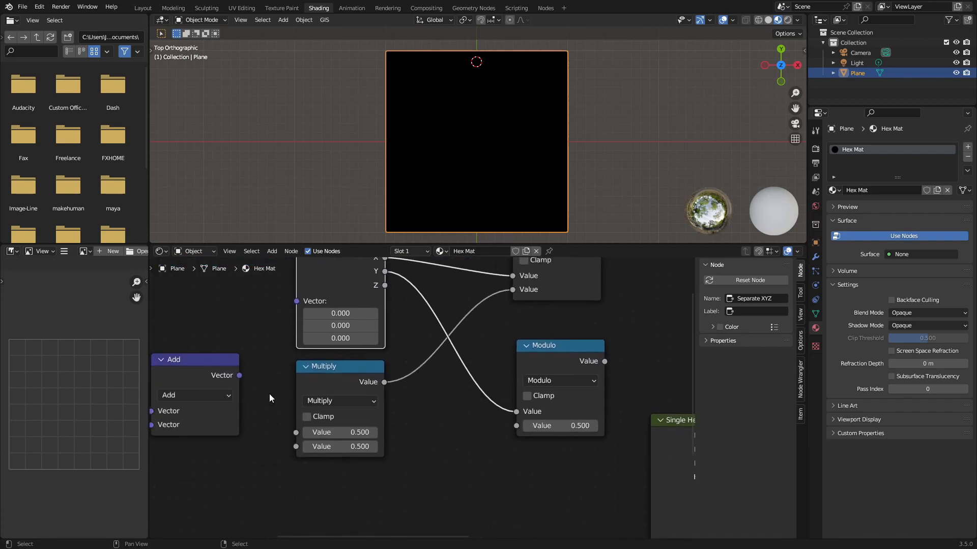
scroll(277, 387, down, 1)
scroll(278, 387, down, 2)
scroll(280, 386, up, 1)
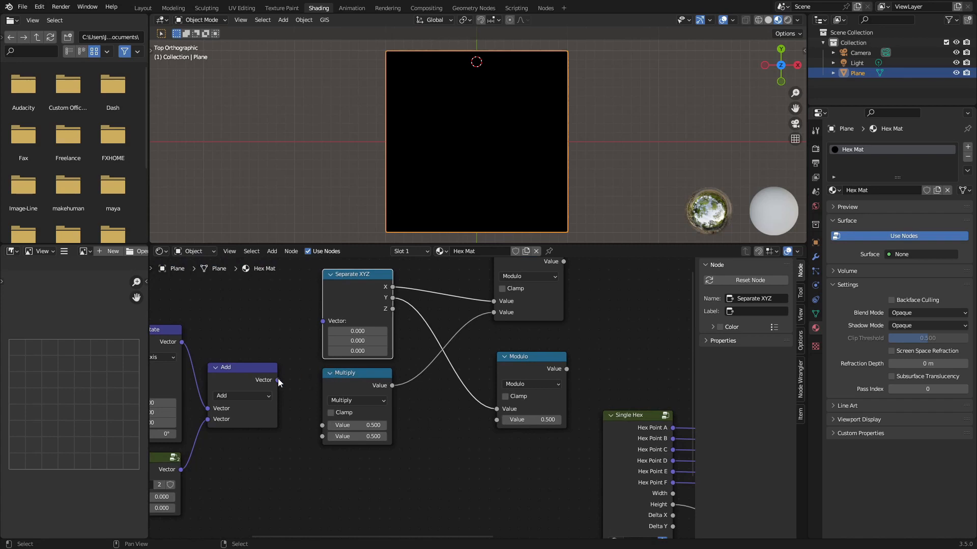
Step: Link the Add node's vector to Separate XYZ and add a Combine XYZ node beside the two Modulo nodes
middle_drag(433, 384, 322, 386)
scroll(321, 381, up, 2)
scroll(322, 382, down, 2)
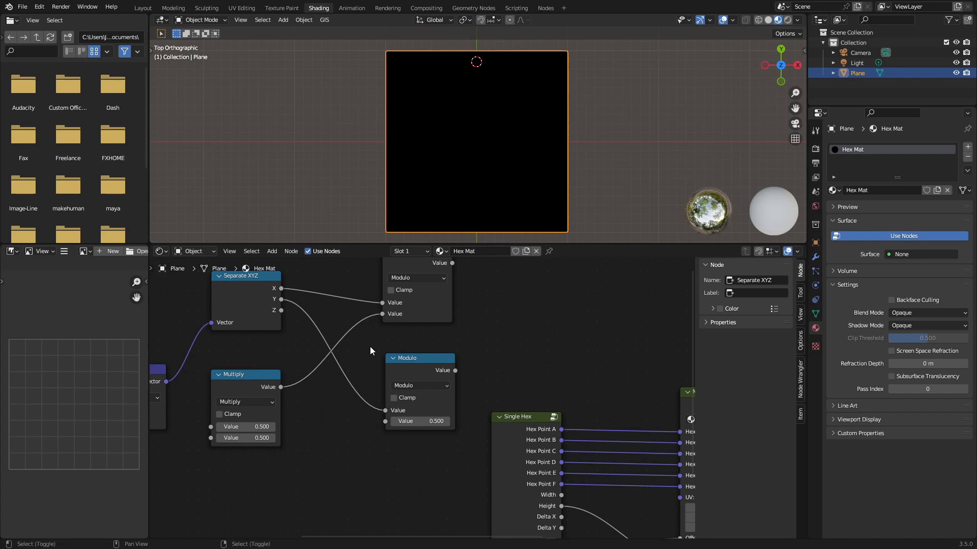
key(shift+a)
text(comb)
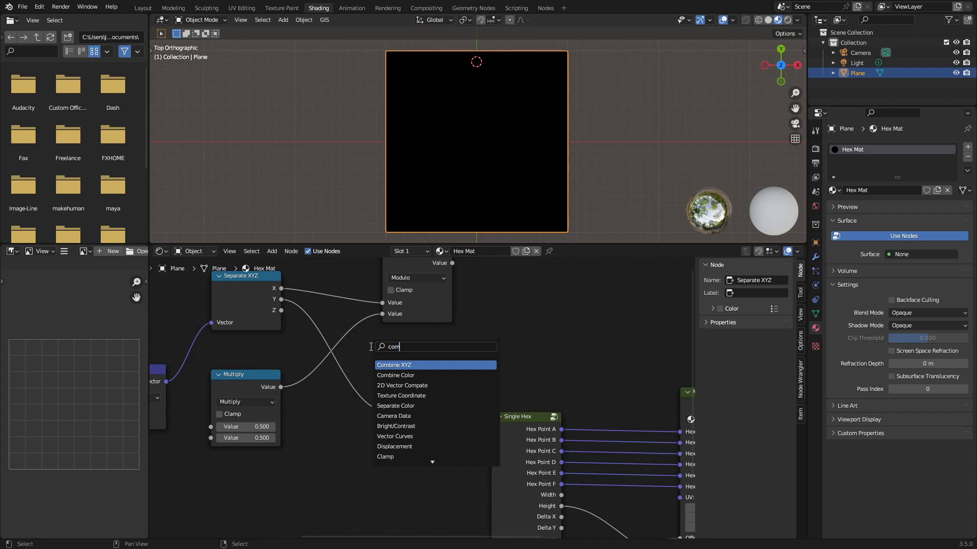
key(Return)
click(490, 312)
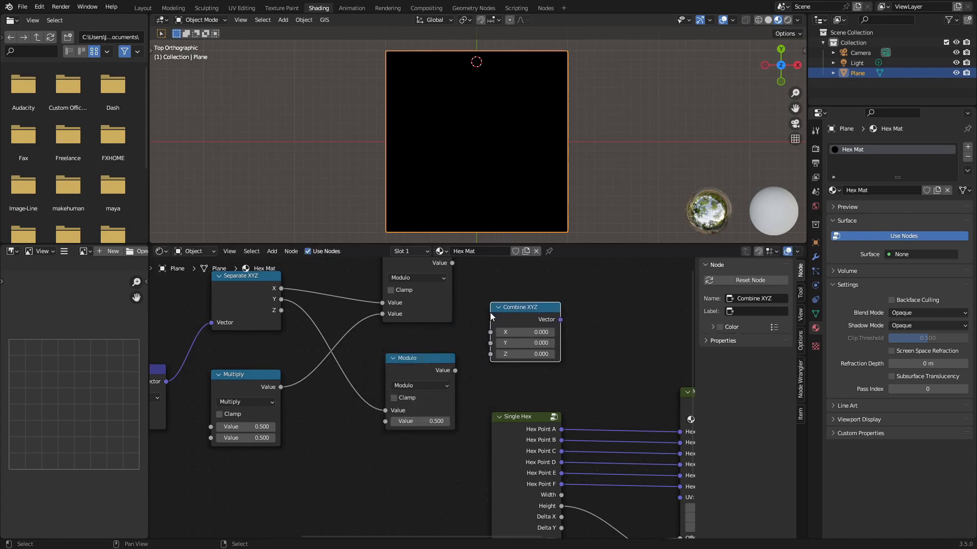
Step: Connect the upper Modulo output to Combine XYZ's X and the lower Modulo output to its Y, tucking the node closer
drag(452, 264, 490, 332)
drag(455, 371, 492, 344)
drag(547, 325, 529, 326)
Step: Connect the Vert output of Offset Calculation to the second value of the lower Modulo node
scroll(387, 380, down, 2)
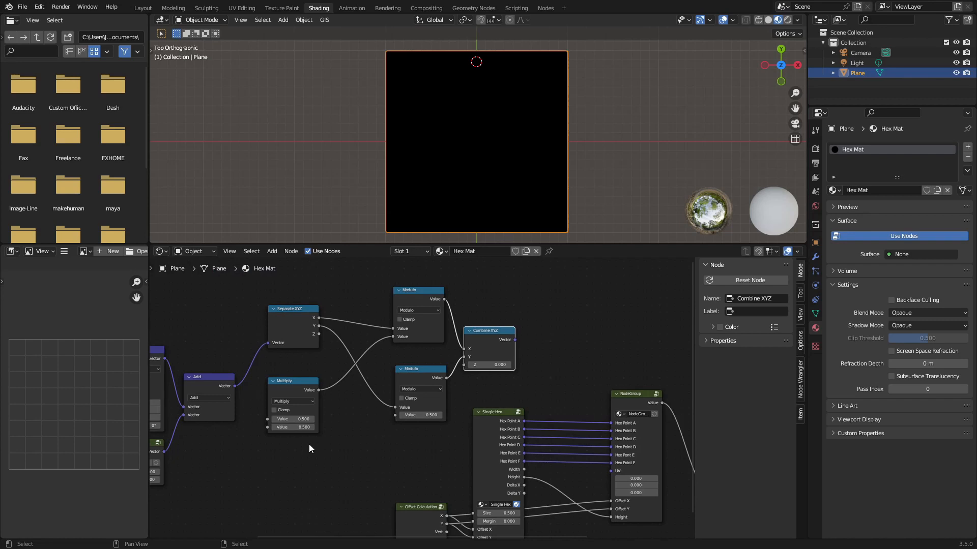
scroll(375, 412, up, 4)
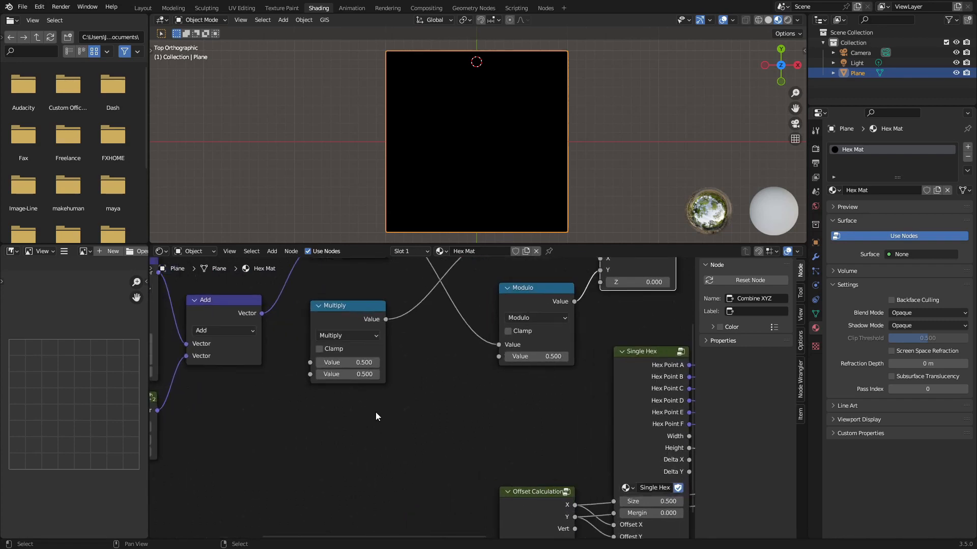
scroll(376, 412, down, 3)
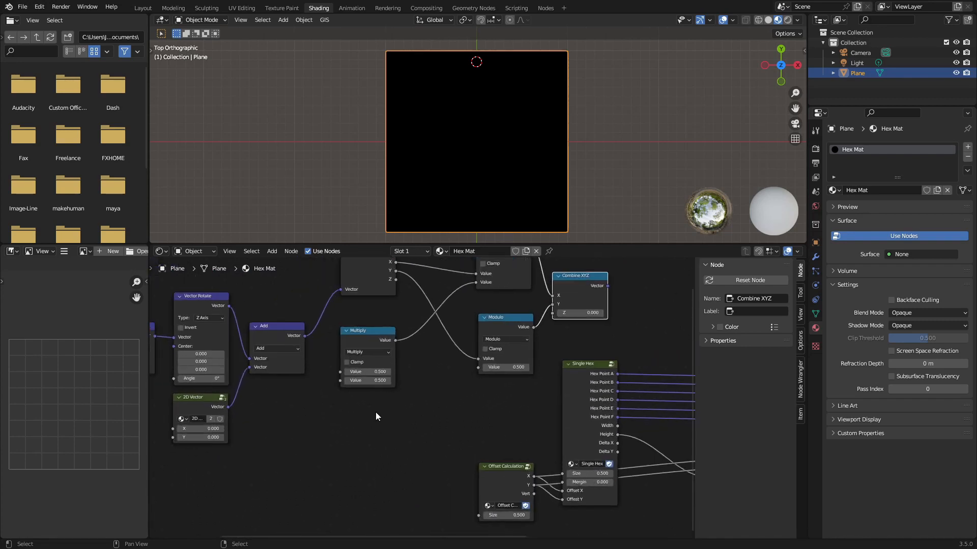
scroll(376, 412, up, 2)
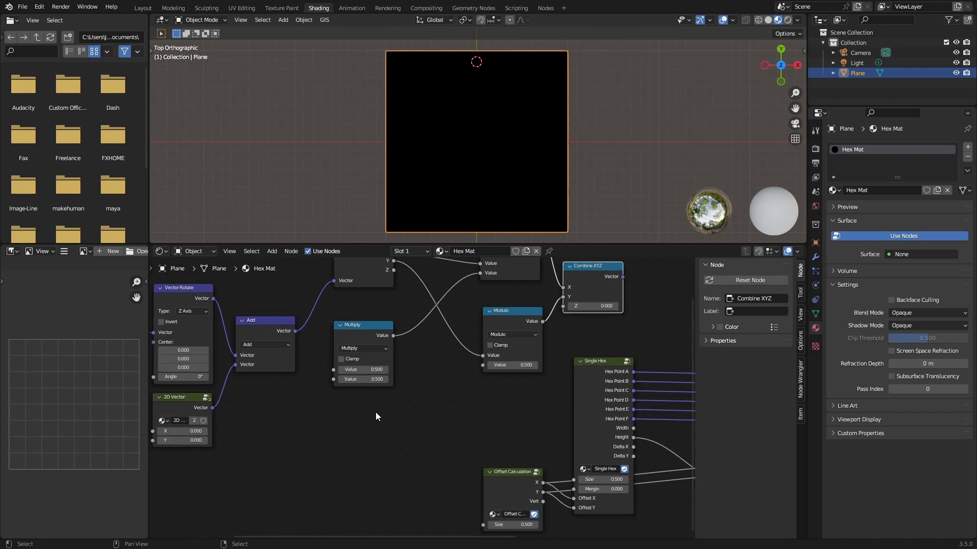
scroll(407, 427, down, 1)
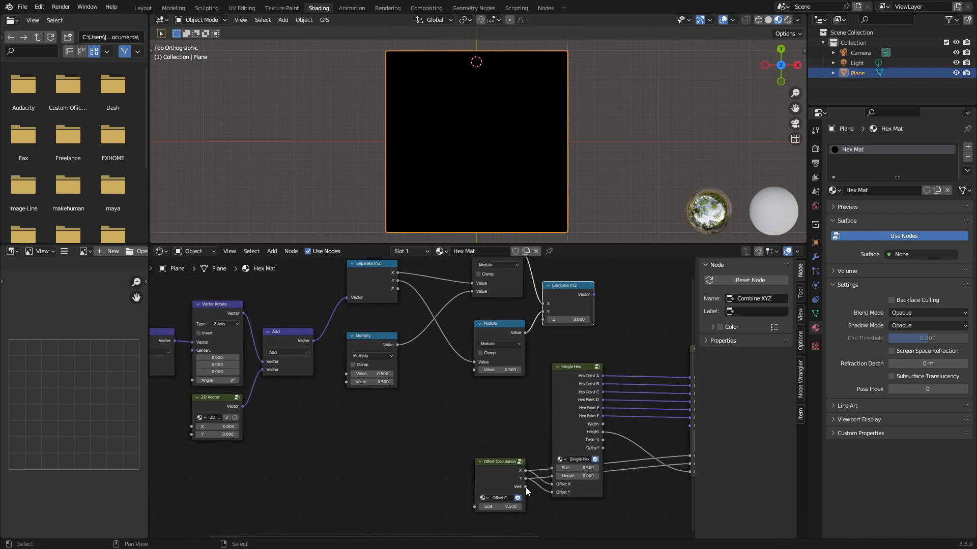
drag(526, 487, 356, 437)
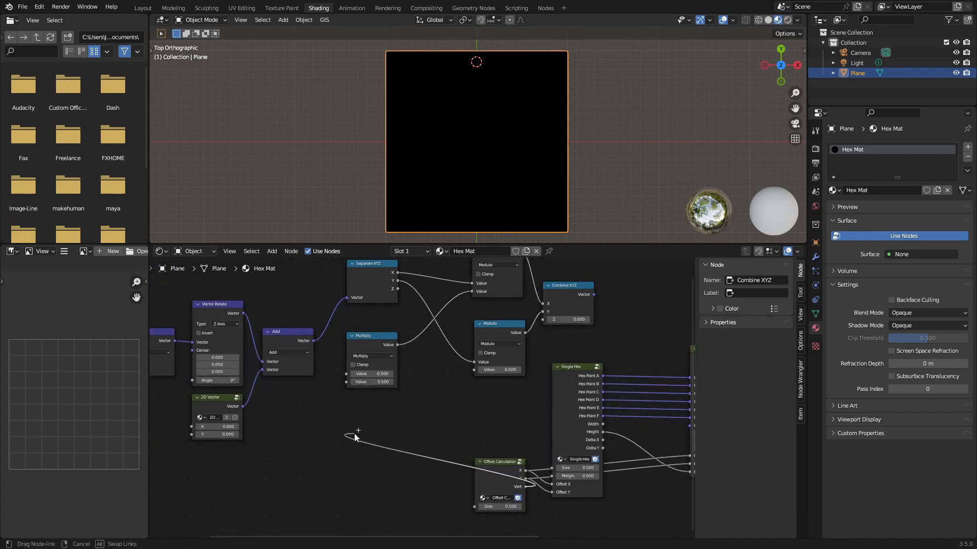
drag(354, 434, 473, 369)
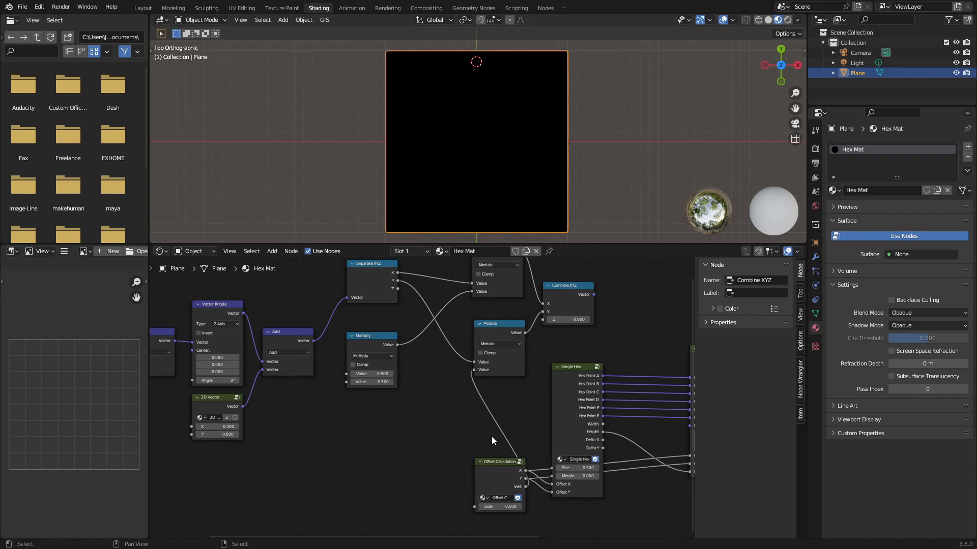
Step: Connect Single Hex's Delta X output to the Multiply node's first value and set its second value to 2
scroll(491, 436, up, 2)
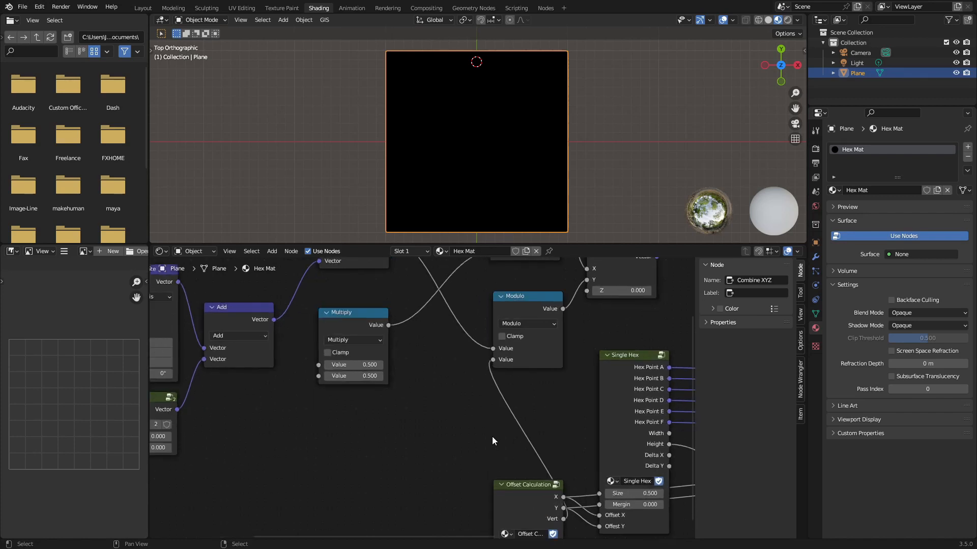
click(669, 455)
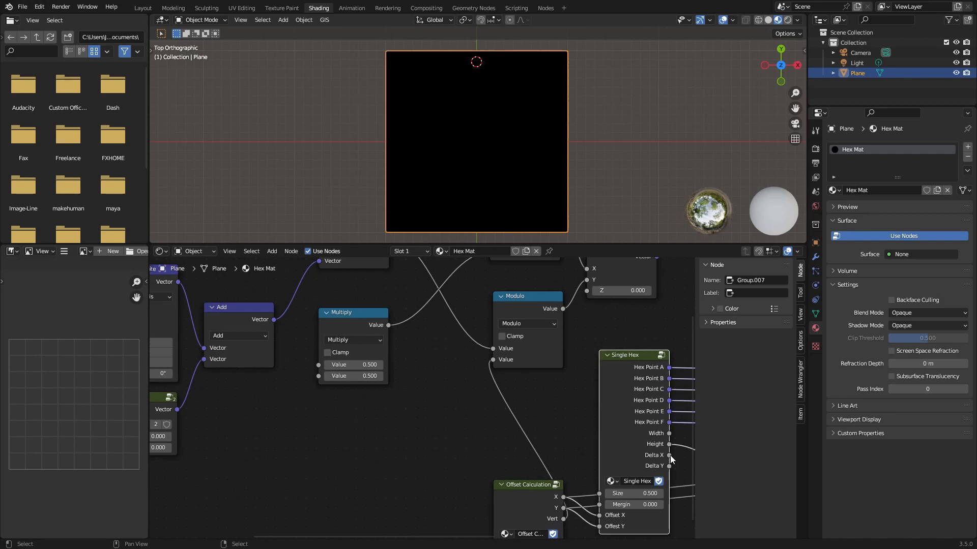
drag(670, 455, 318, 366)
click(356, 377)
text(2)
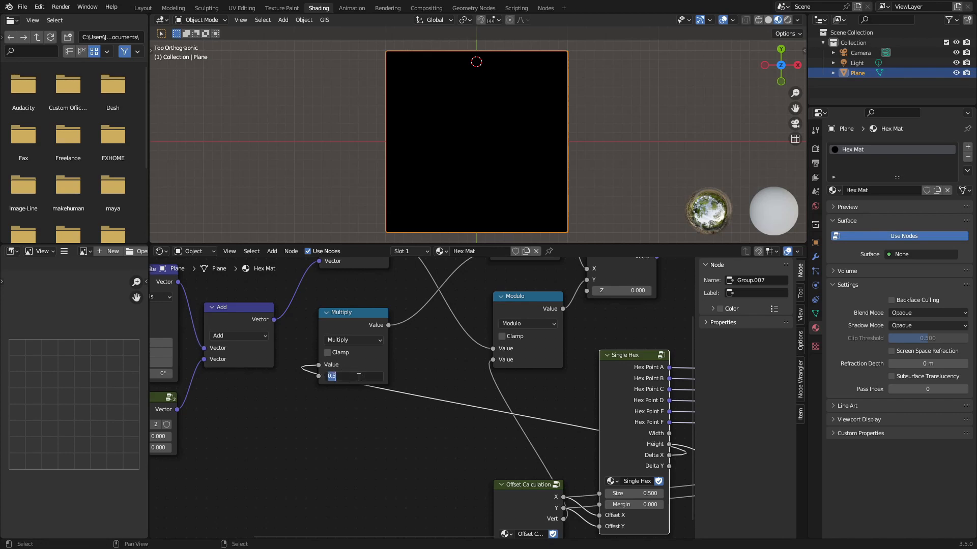
key(Return)
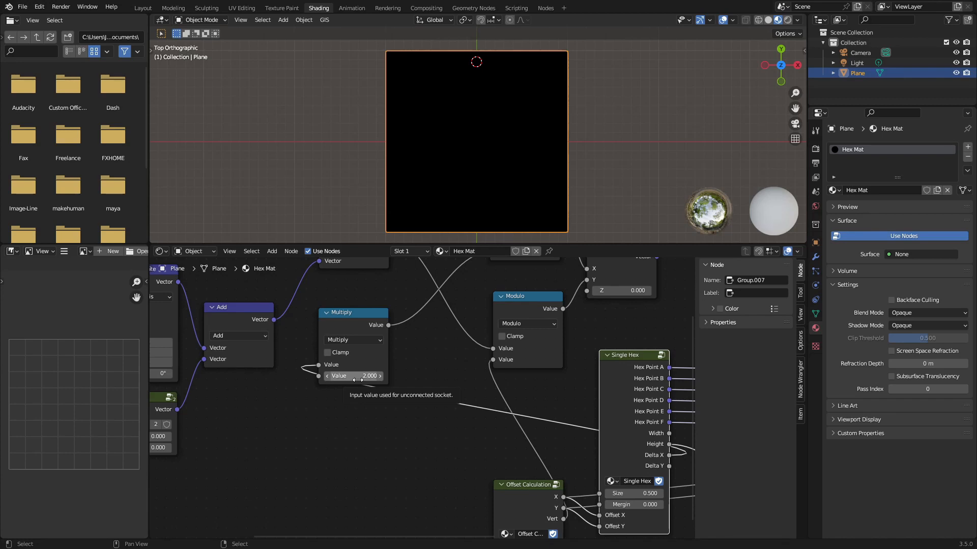
Step: Group the Separate XYZ, Multiply, both Modulo and Combine XYZ nodes into a new node group
scroll(357, 380, down, 3)
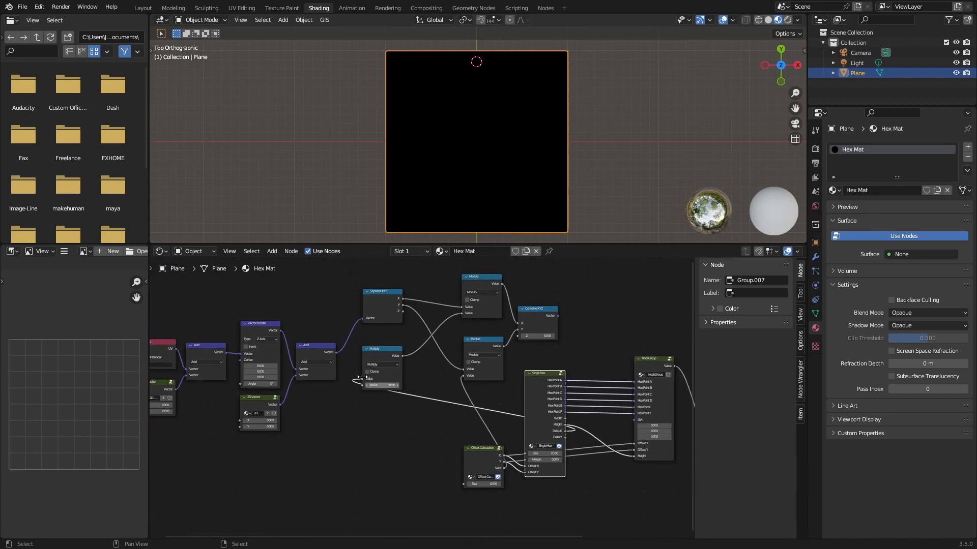
drag(349, 269, 570, 363)
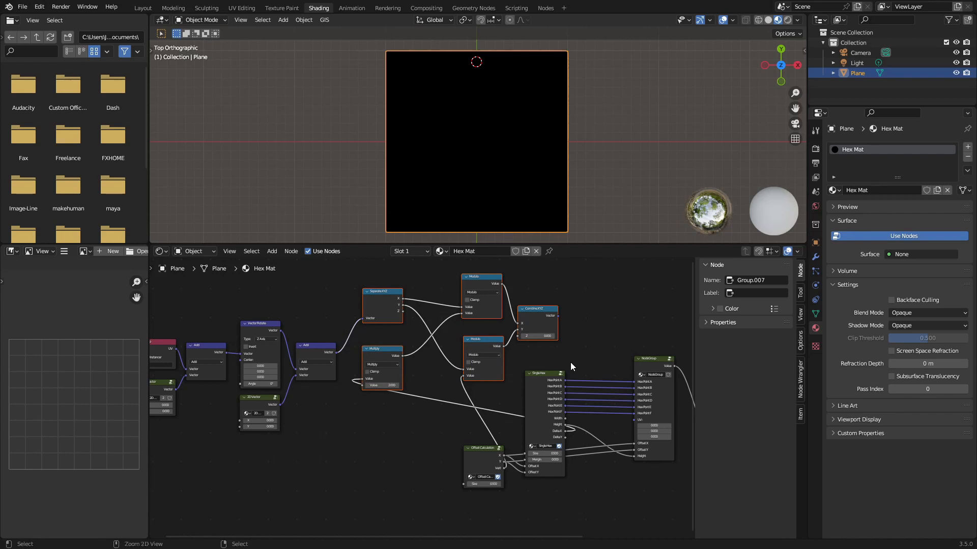
key(ctrl+g)
Step: Move the group's Vector input to the first position and rename it UV
scroll(420, 465, up, 3)
middle_drag(420, 465, 506, 374)
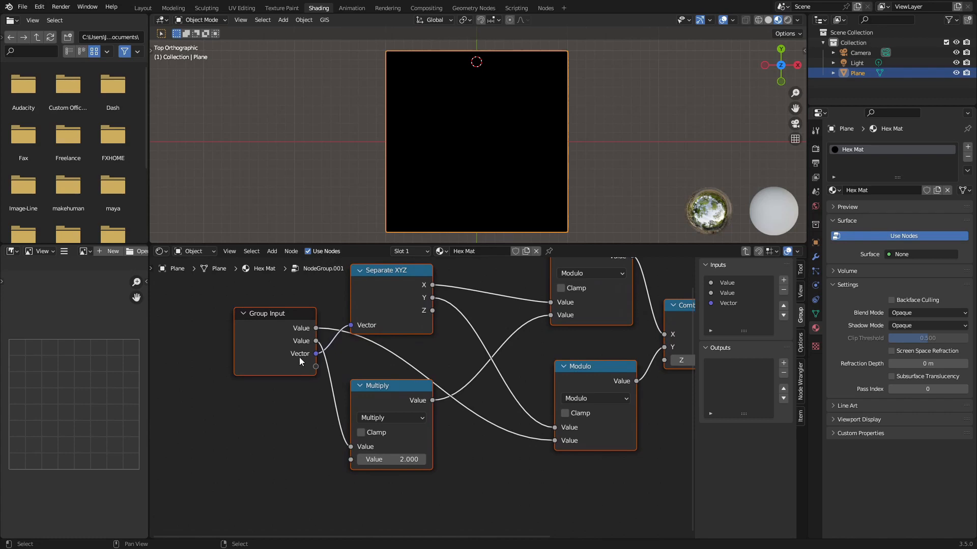
click(738, 303)
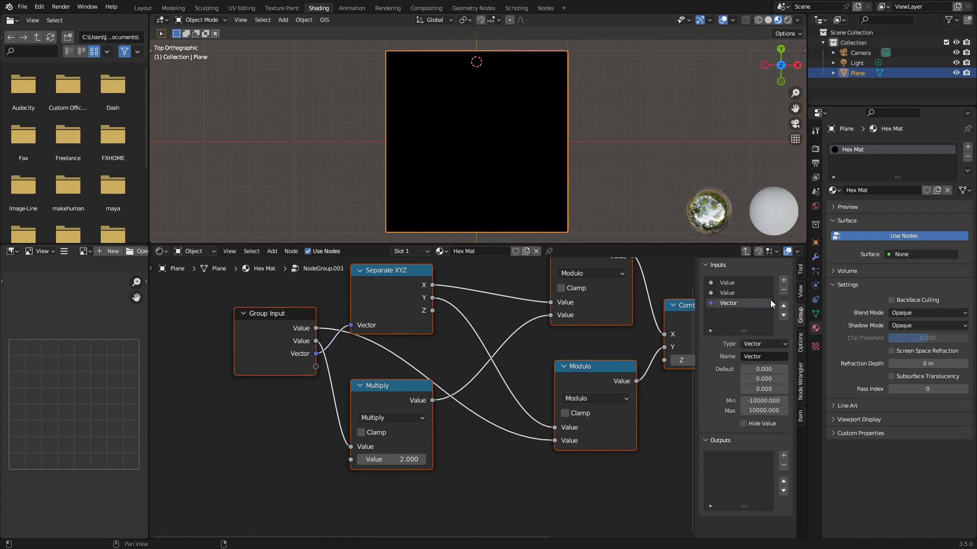
click(783, 305)
click(783, 305)
double_click(734, 283)
text(uV)
key(Return)
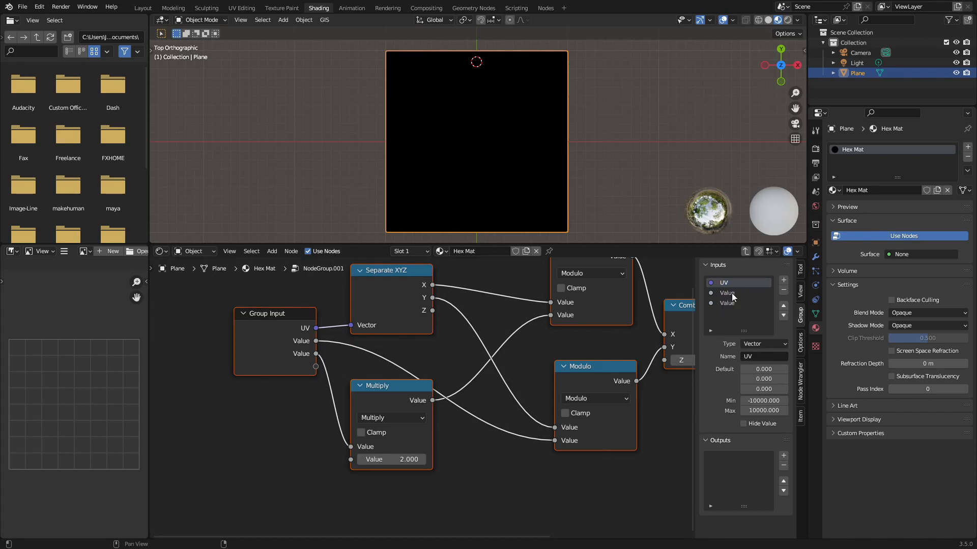
Step: Rename the group's two remaining value inputs, in order, to Delta X and Vert
double_click(728, 293)
text(De)
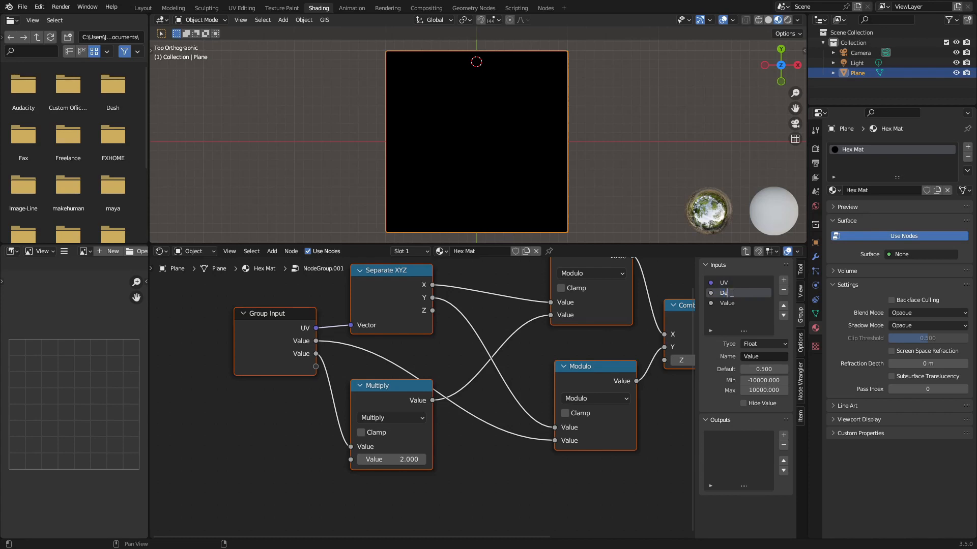
key(BackSpace)
key(BackSpace)
text(lta X)
key(Return)
click(727, 304)
double_click(727, 303)
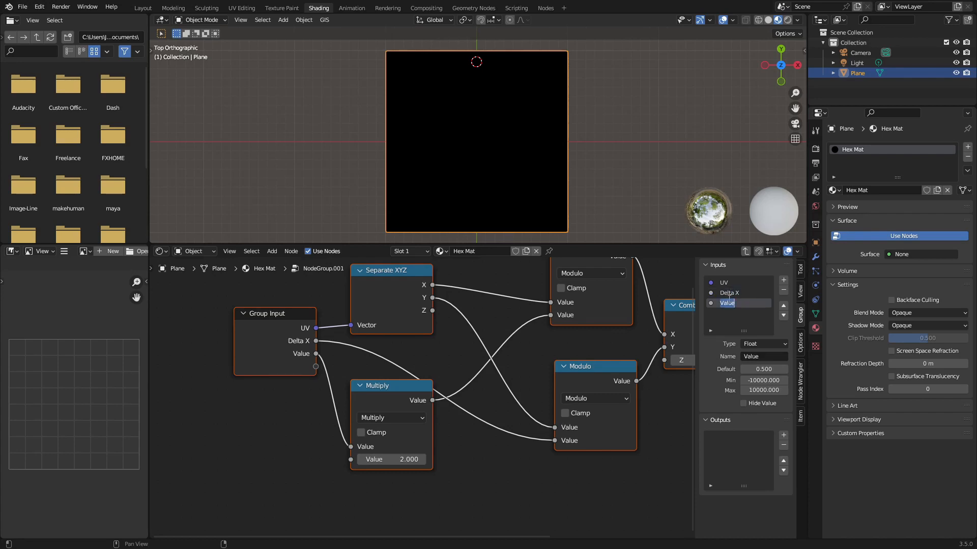
text(Vect)
key(Return)
Step: Connect the Z output of Separate XYZ to the Z input of Combine XYZ inside the group
scroll(402, 384, down, 1)
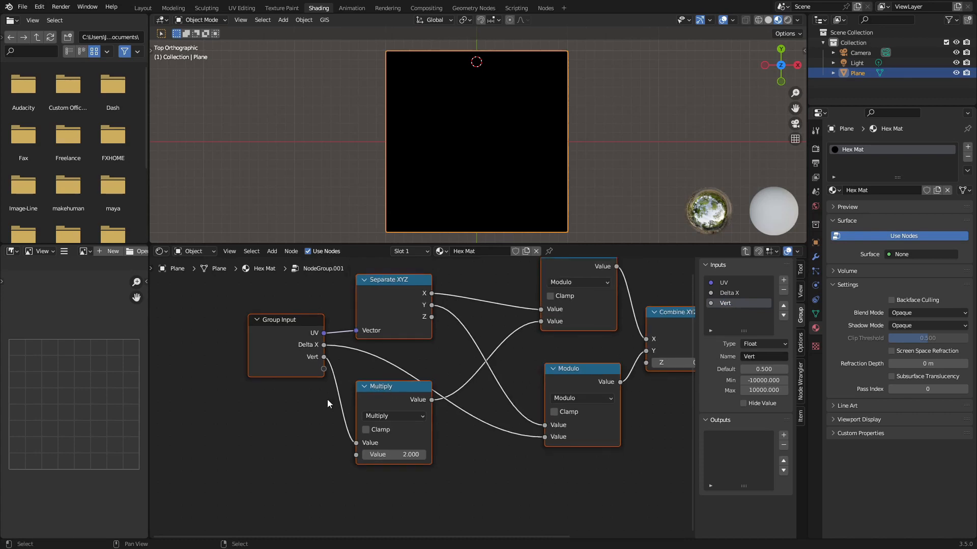
scroll(329, 399, down, 1)
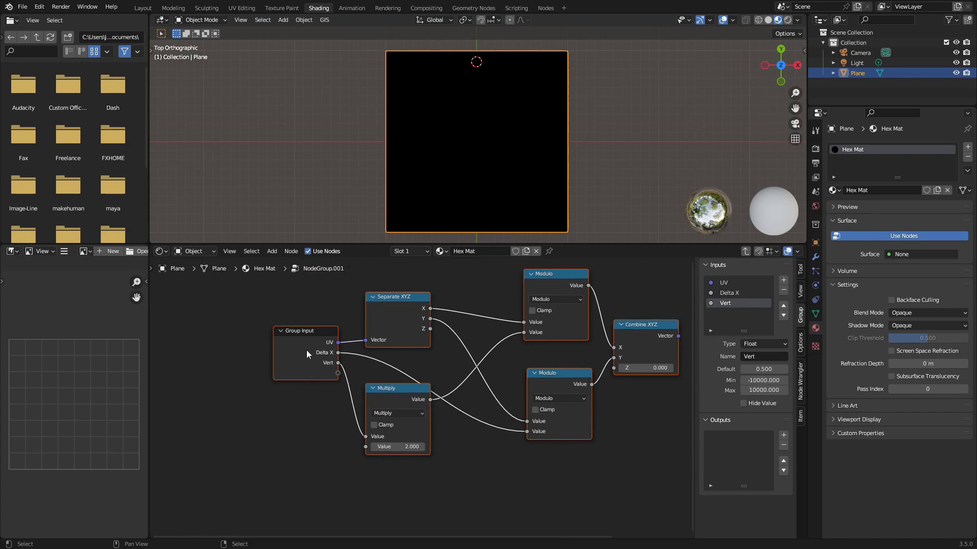
scroll(387, 361, down, 2)
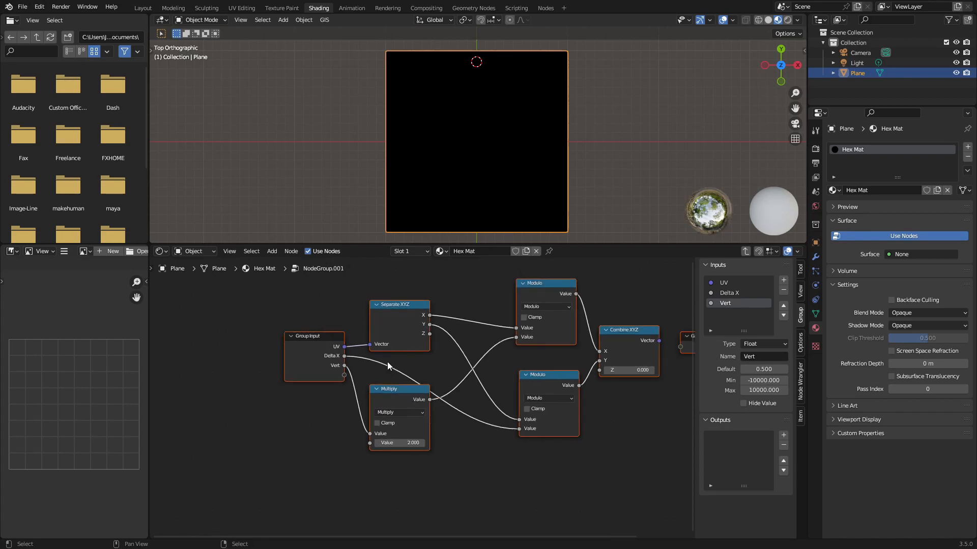
scroll(564, 379, up, 1)
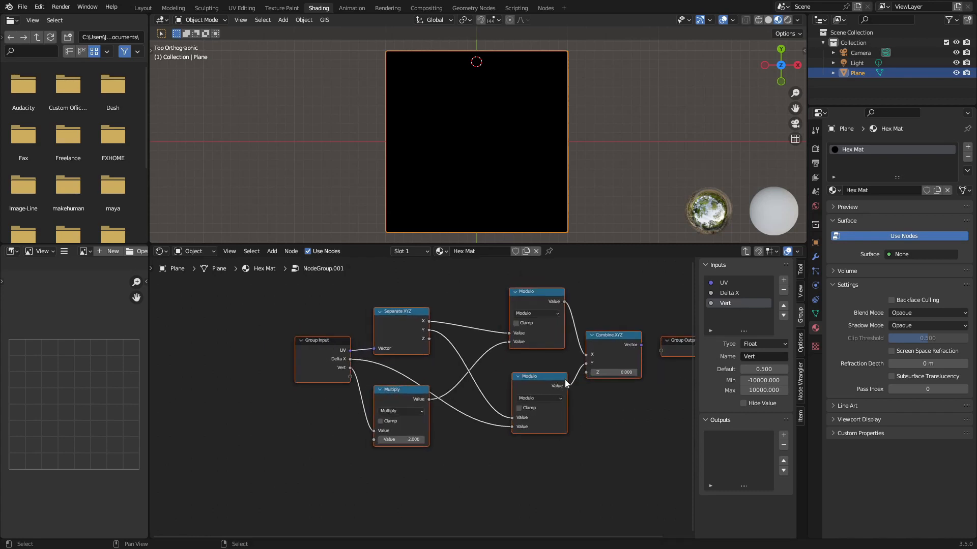
drag(429, 339, 597, 373)
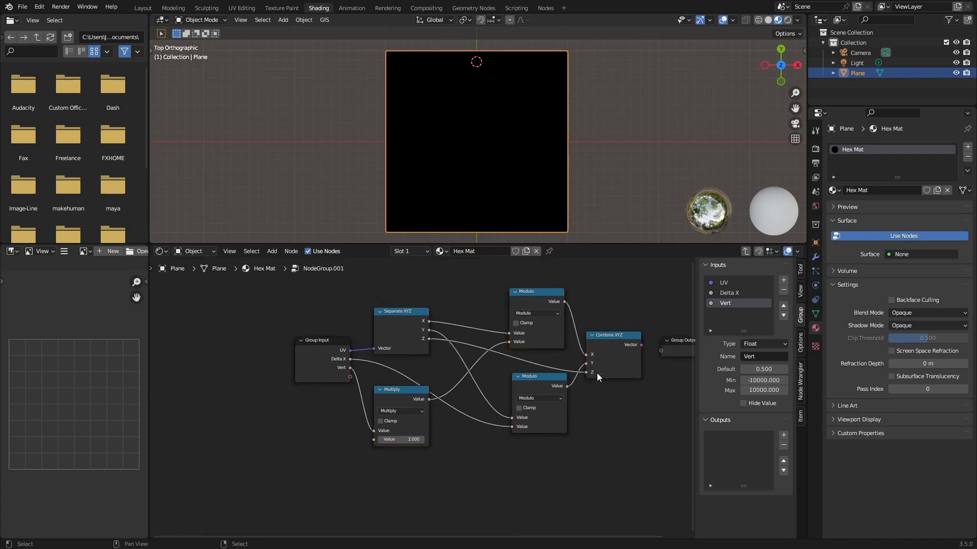
Step: Connect Combine XYZ's vector to the Group Output and rename that group output UV
drag(638, 345, 668, 350)
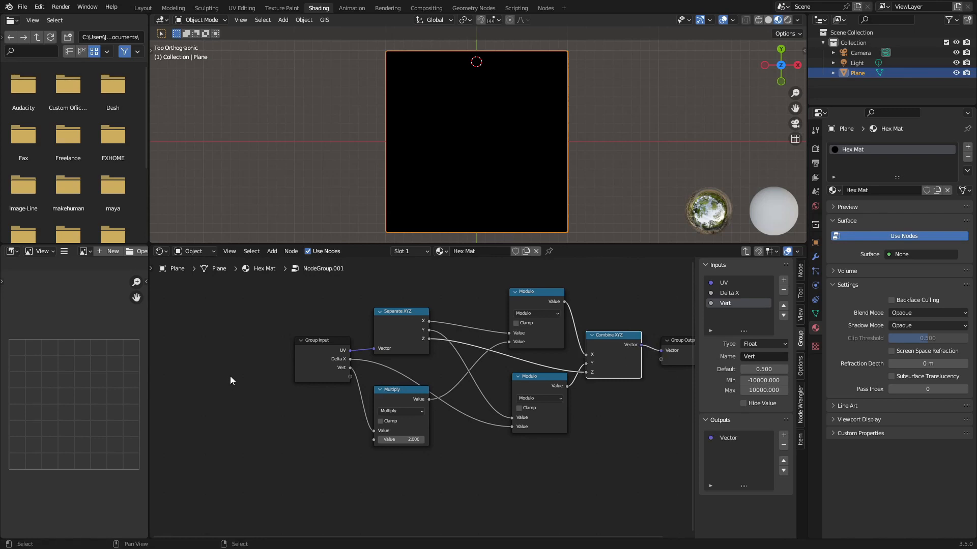
click(729, 437)
text(UV)
key(Return)
Step: Leave the group's internal nodes and name the node group UV Modulation
scroll(484, 459, up, 2)
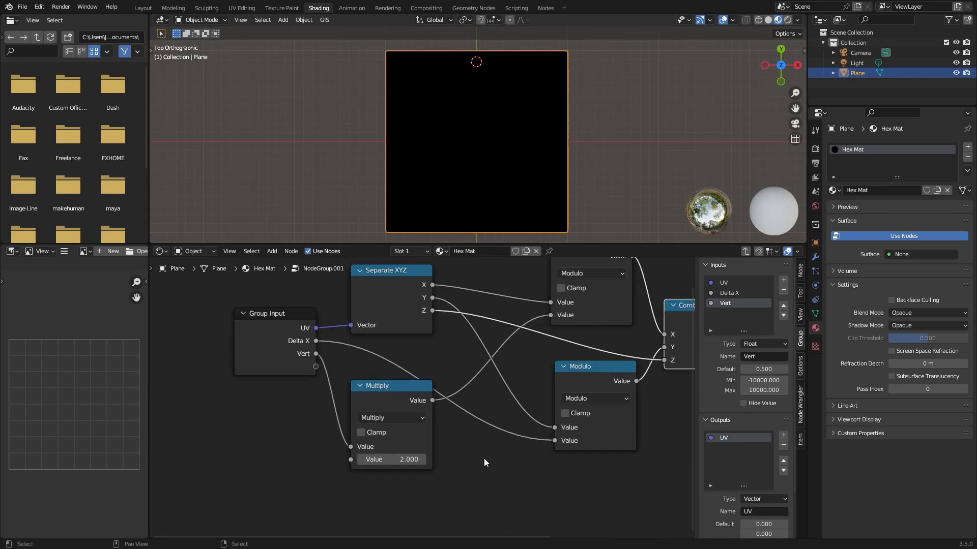
scroll(484, 458, down, 1)
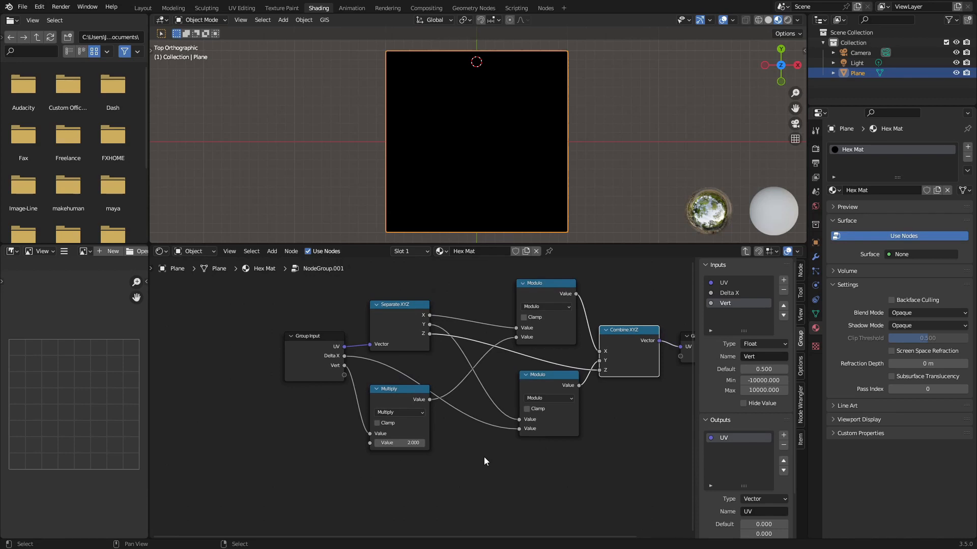
key(Tab)
scroll(417, 438, up, 1)
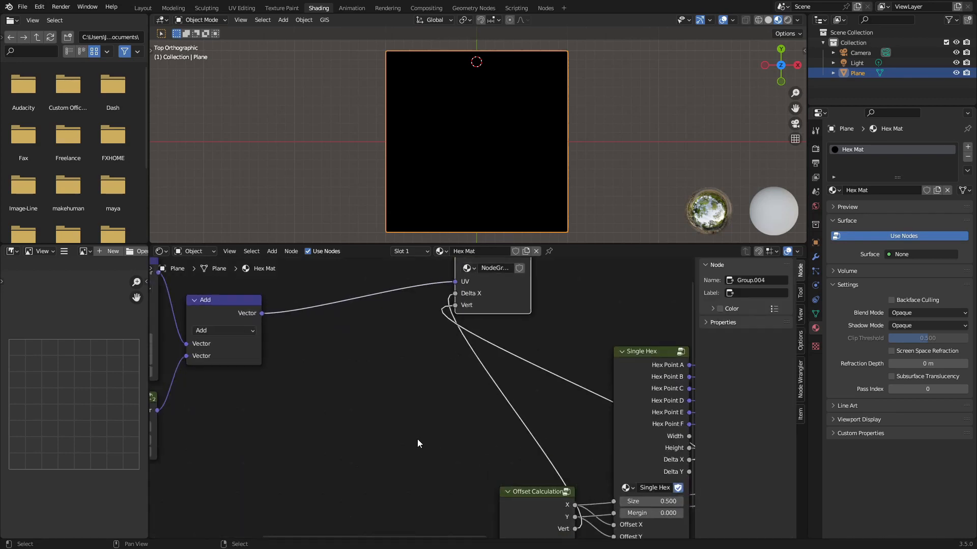
scroll(456, 412, down, 2)
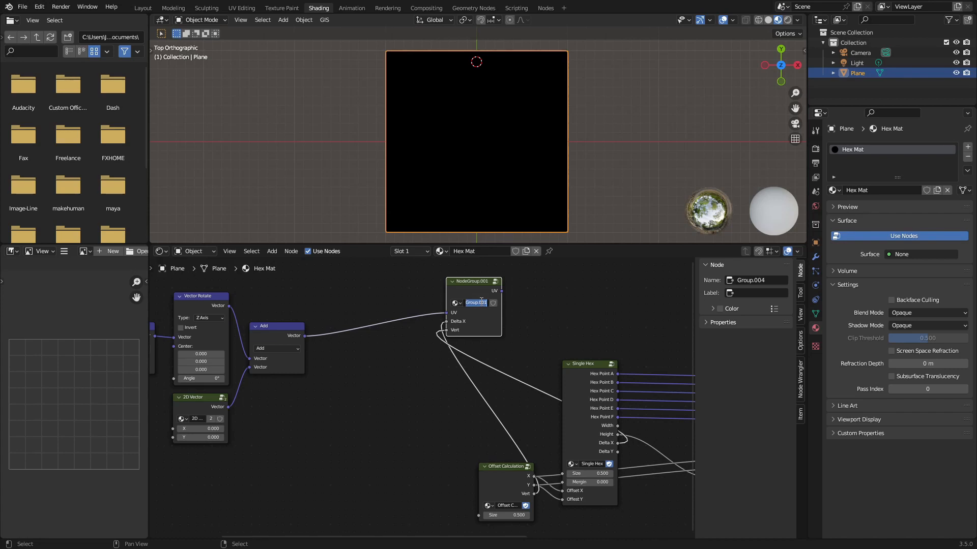
text(u)
text(V Mod)
text(ulation)
Step: Move the UV Modulation node into the gap between Single Hex and the NodeGroup node
scroll(434, 404, up, 5)
middle_drag(422, 423, 293, 387)
scroll(285, 384, down, 6)
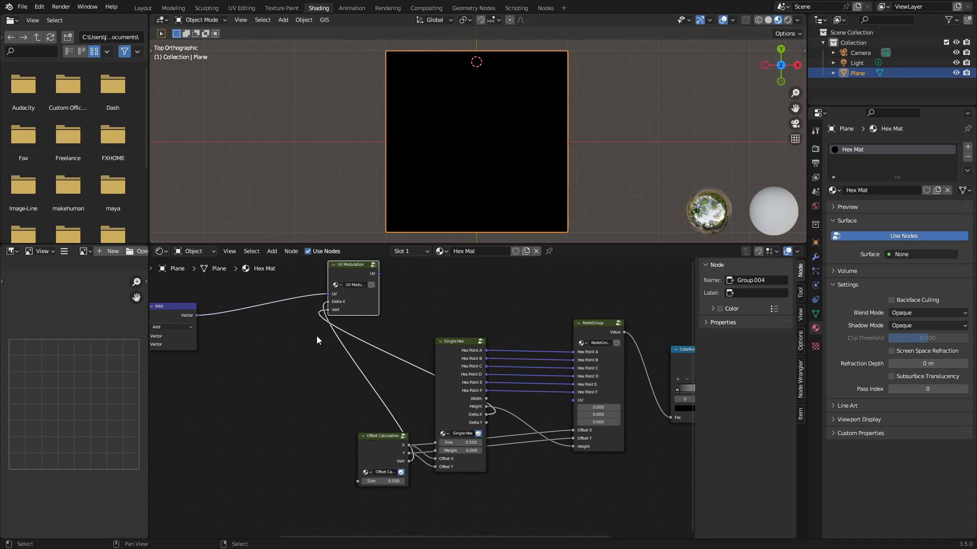
scroll(344, 368, down, 2)
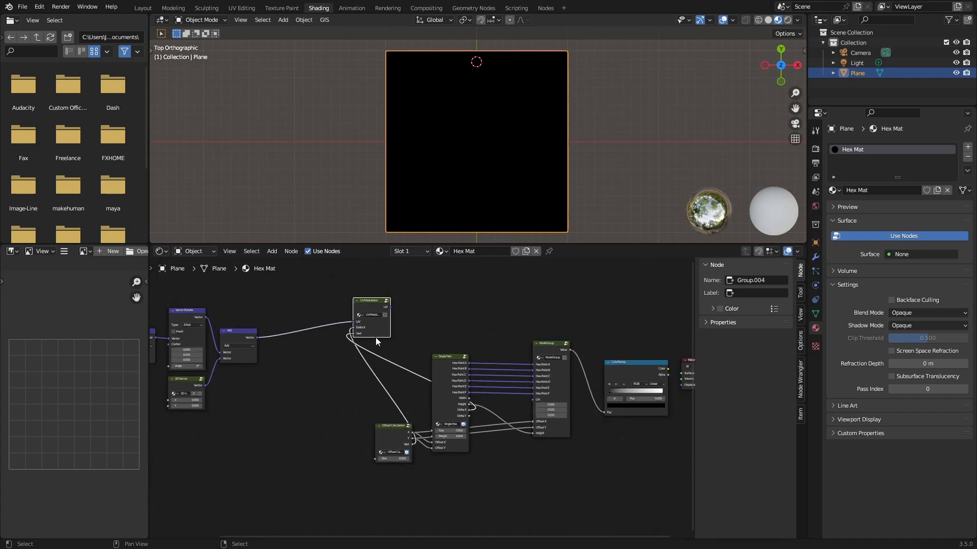
drag(376, 340, 502, 440)
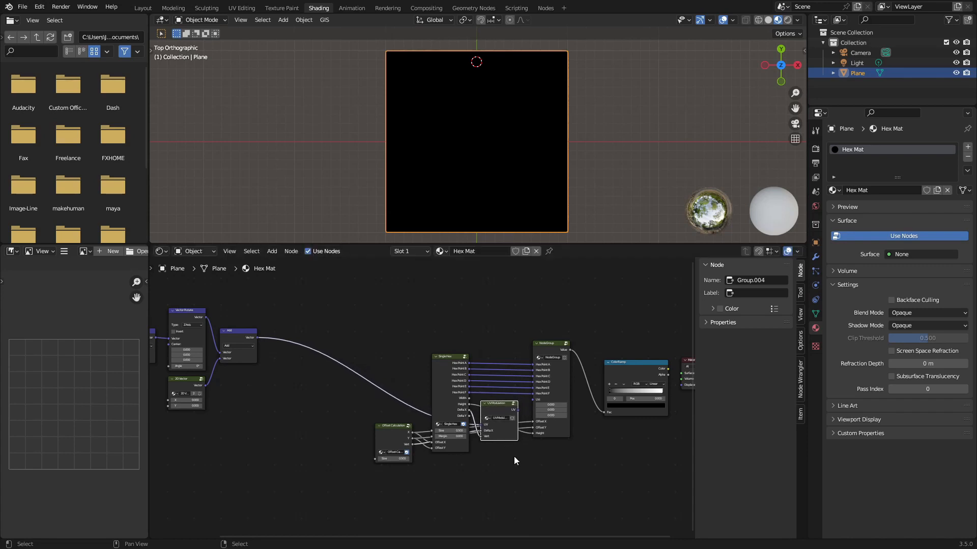
Step: Connect UV Modulation's UV output to the NodeGroup's UV input and enable a fake user for UV Modulation
scroll(514, 457, up, 5)
middle_drag(554, 466, 312, 350)
drag(465, 317, 509, 286)
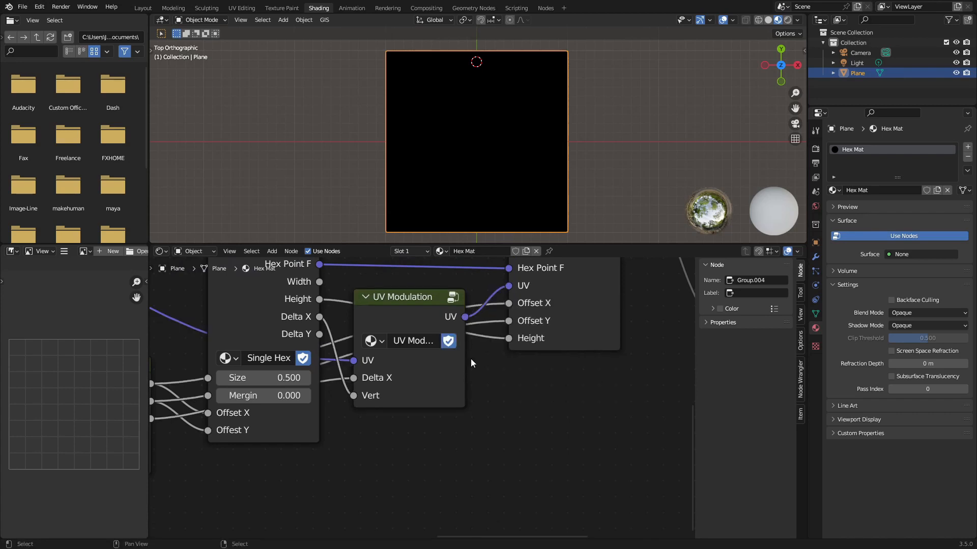
Step: Rename the NodeGroup node group as Hex Drawer and enable a fake user for it
scroll(477, 352, down, 4)
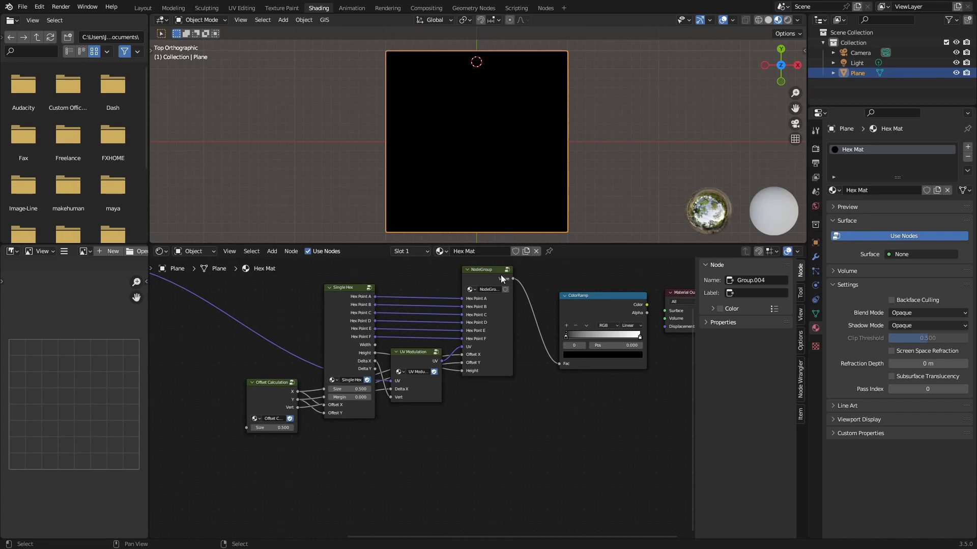
scroll(504, 300, up, 4)
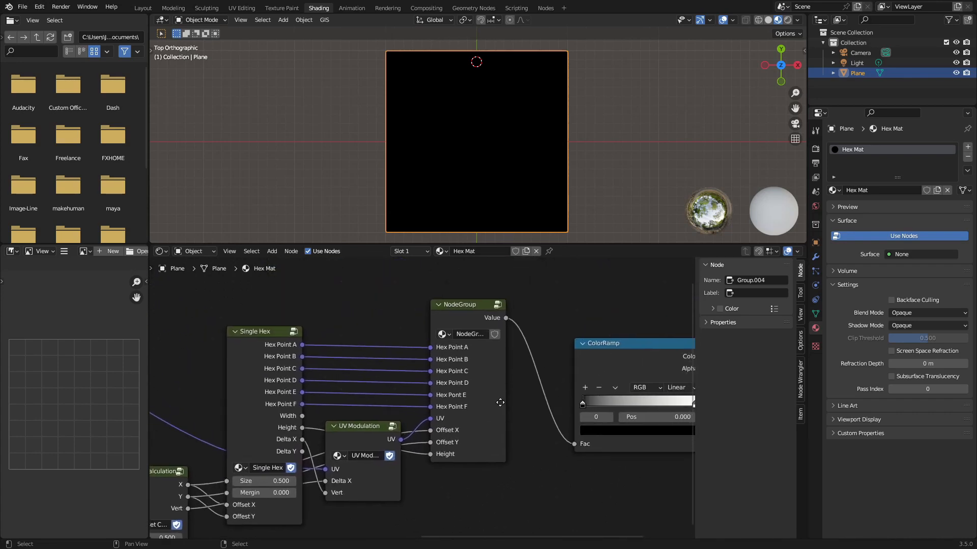
scroll(497, 405, up, 1)
double_click(479, 316)
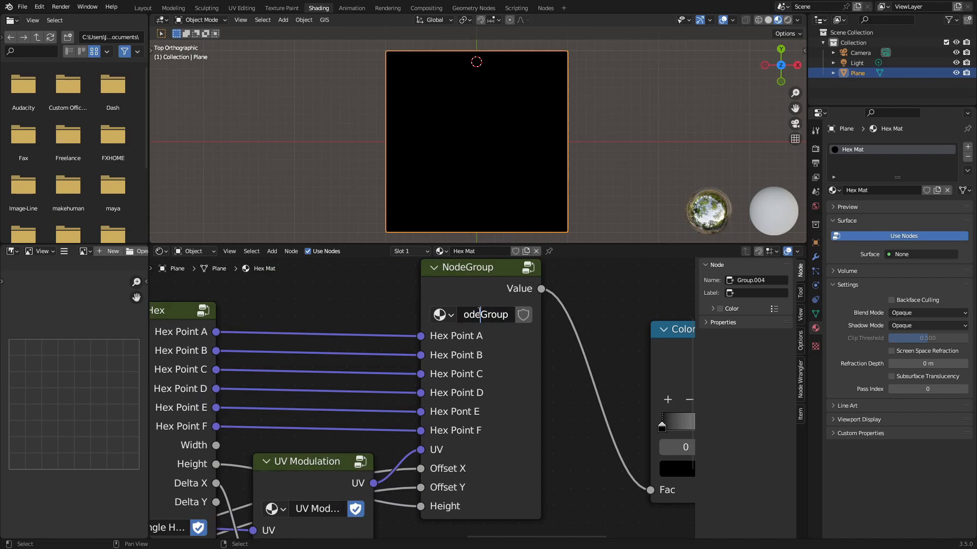
text(Hex Drawer)
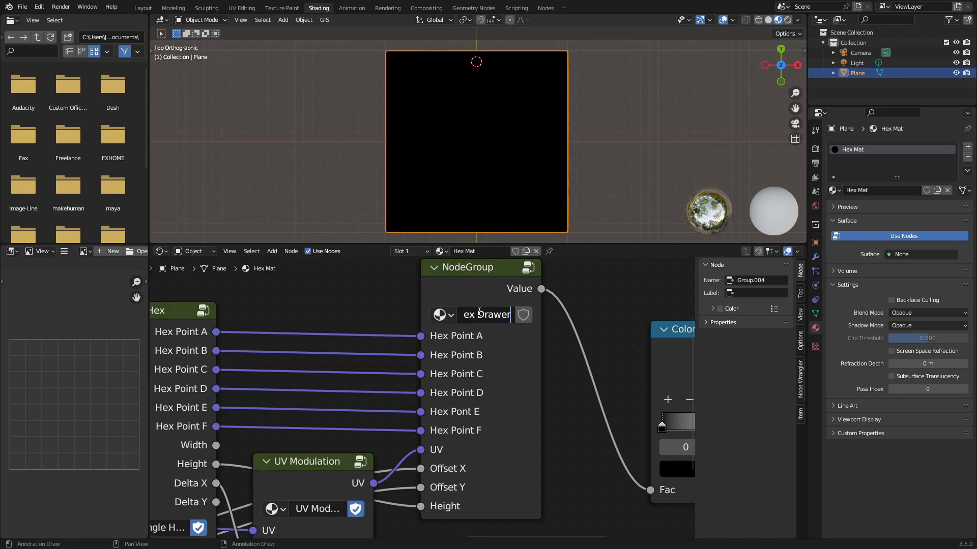
key(Return)
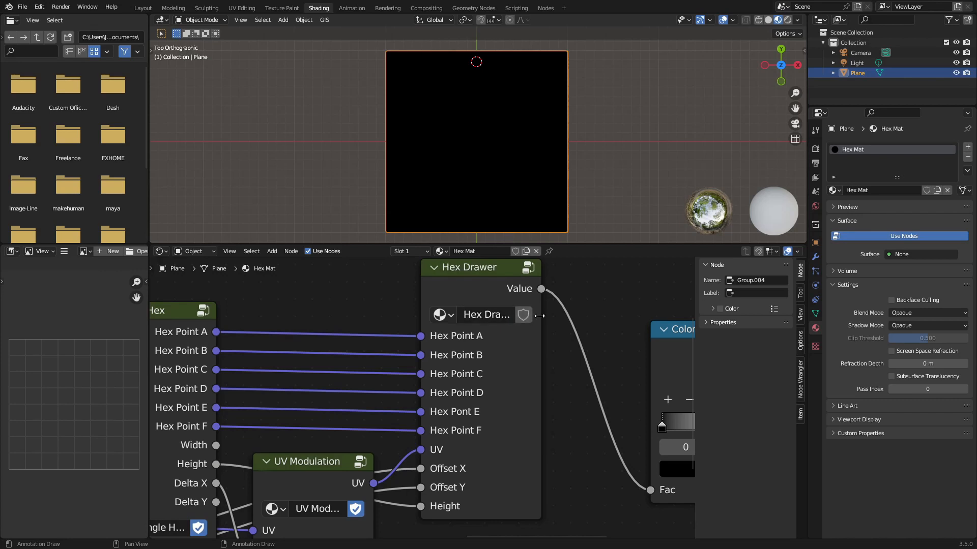
click(523, 315)
Step: Connect the ColorRamp's Color output to the Material Output's Surface input
scroll(546, 383, down, 3)
middle_drag(529, 478, 505, 391)
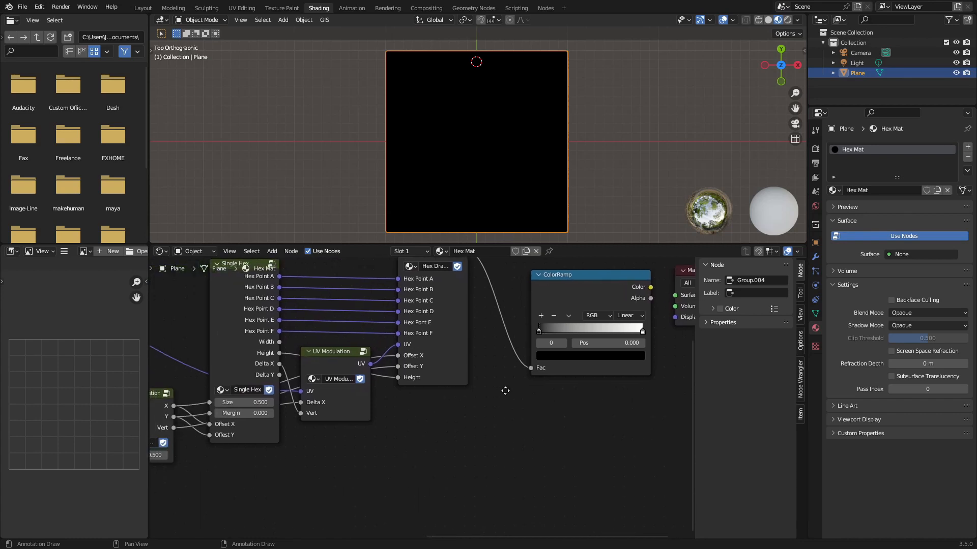
scroll(454, 398, down, 1)
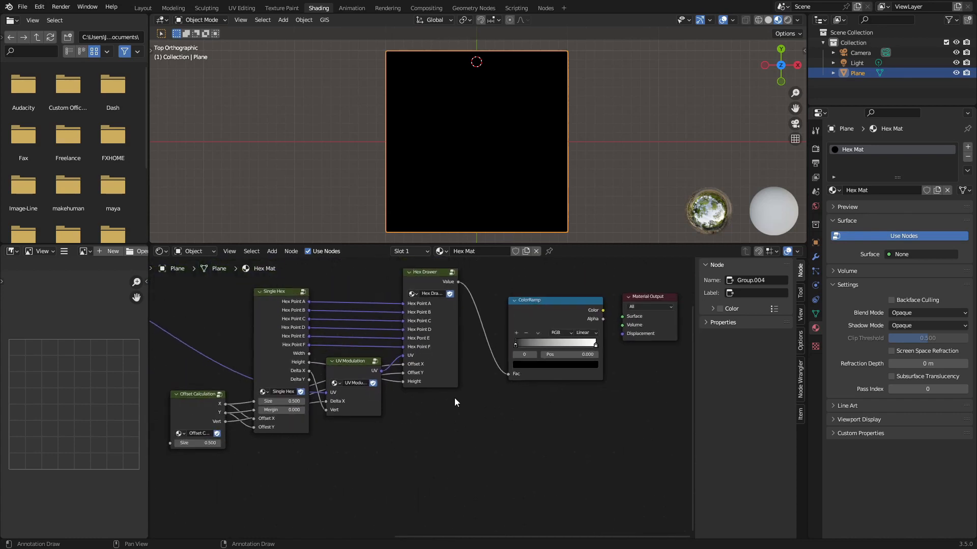
scroll(453, 397, up, 2)
middle_drag(398, 432, 495, 405)
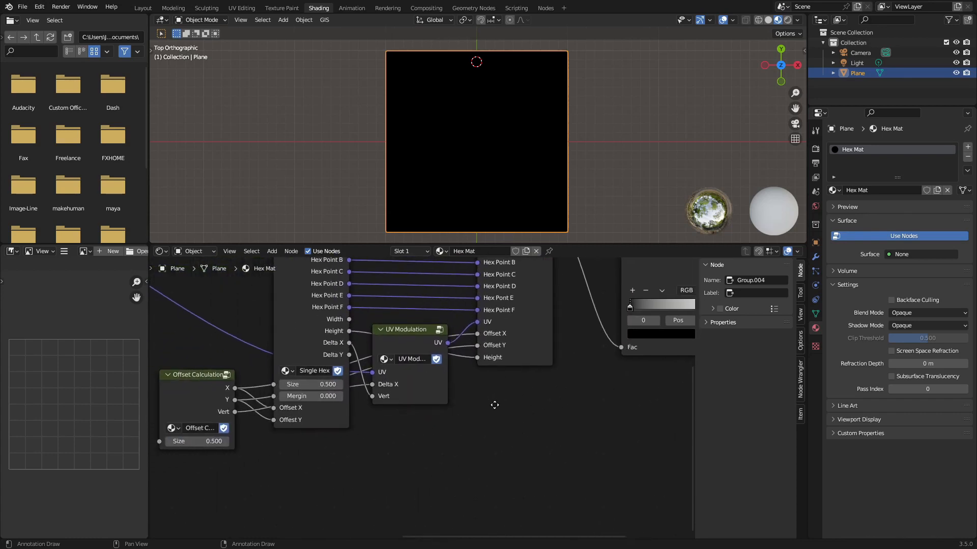
scroll(496, 403, down, 2)
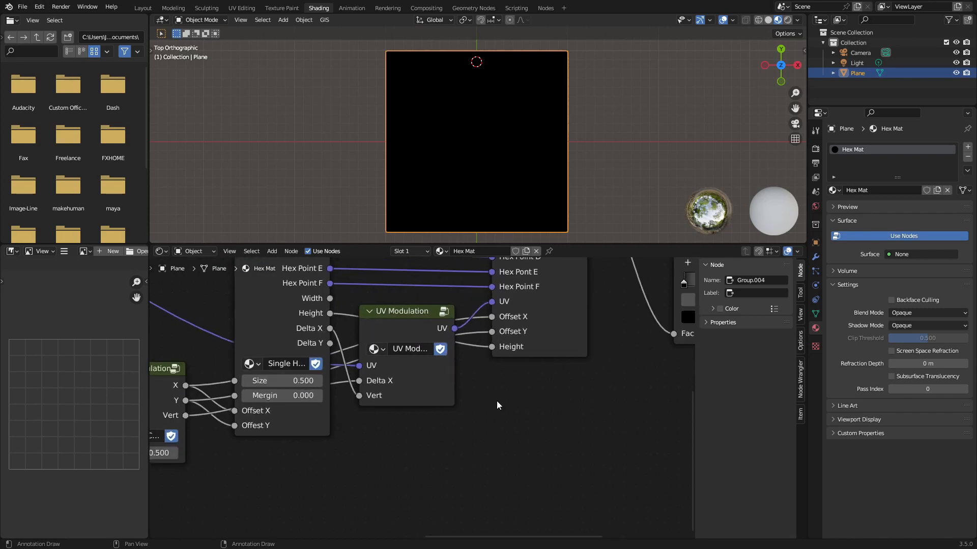
middle_drag(522, 406, 342, 443)
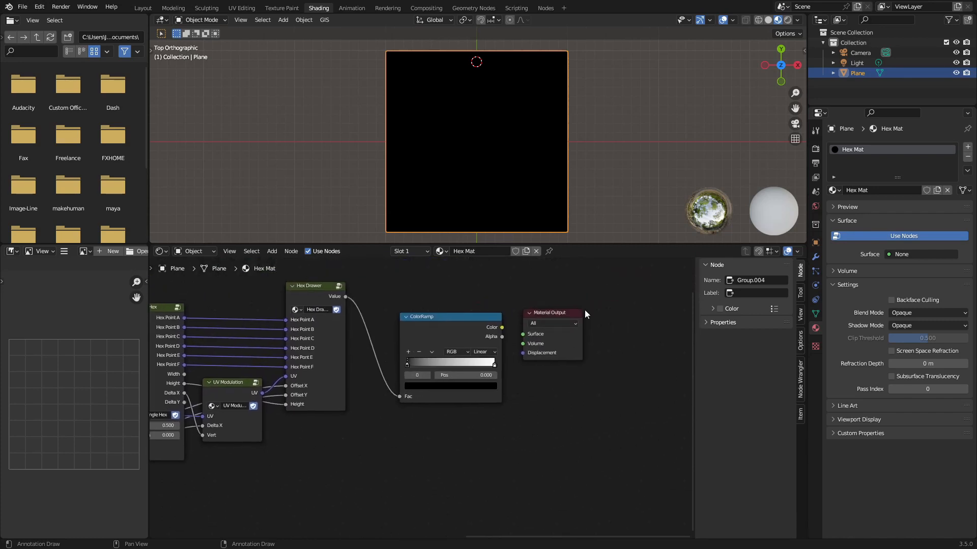
drag(502, 328, 523, 336)
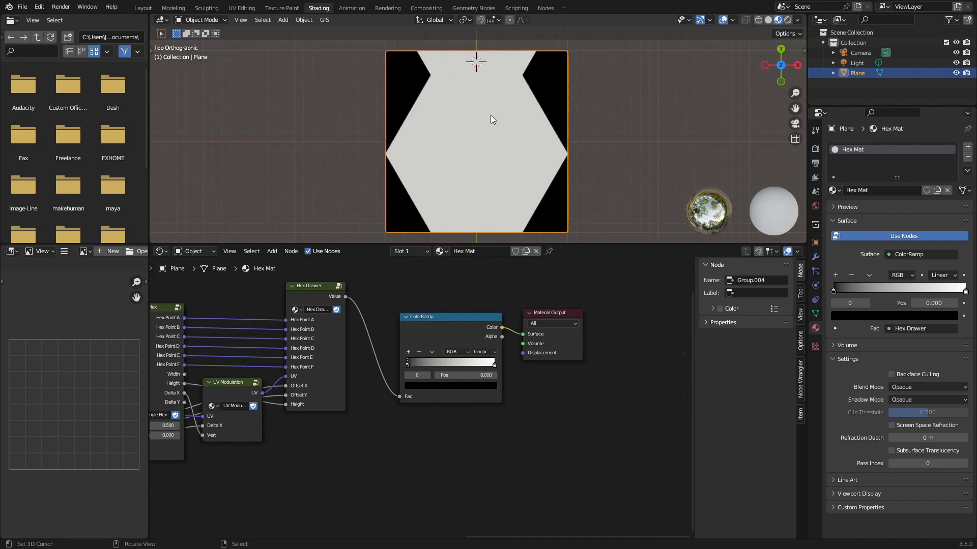
Step: Change the Add vector math node that follows Vector Rotate to the Multiply operation
scroll(202, 379, down, 3)
middle_drag(205, 384, 418, 366)
middle_drag(328, 400, 461, 412)
scroll(418, 418, up, 1)
scroll(370, 415, up, 1)
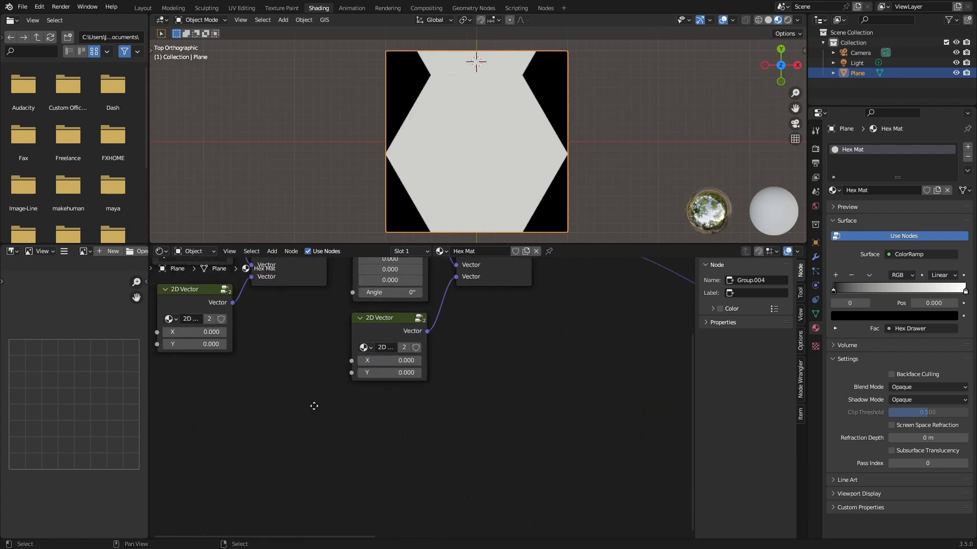
scroll(312, 406, up, 2)
scroll(399, 426, up, 1)
scroll(395, 410, down, 1)
scroll(416, 442, down, 1)
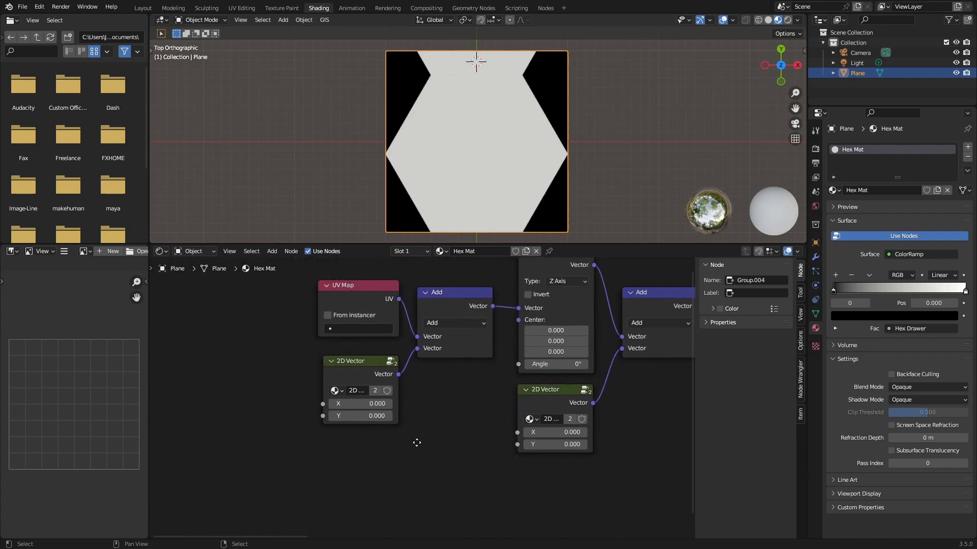
scroll(414, 439, up, 2)
middle_drag(512, 434, 295, 422)
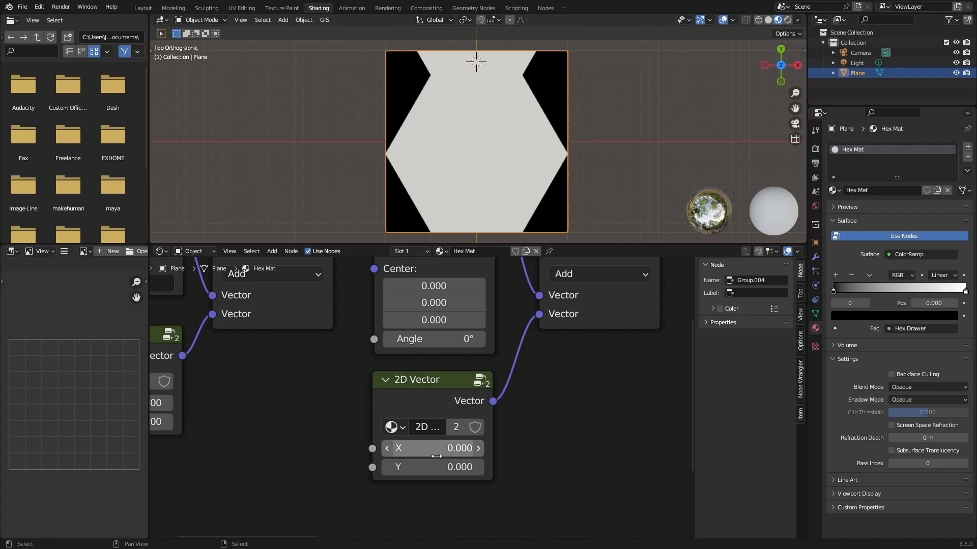
scroll(443, 451, down, 2)
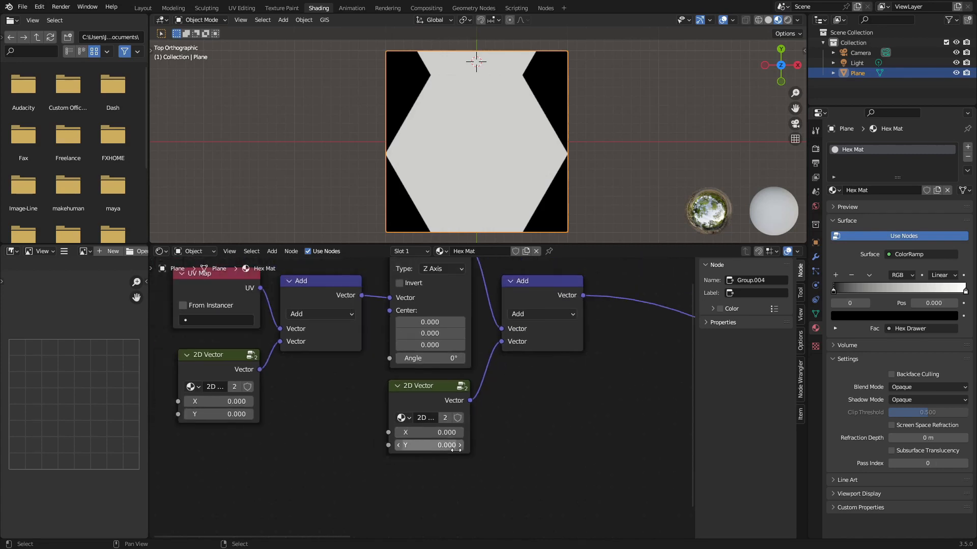
click(531, 318)
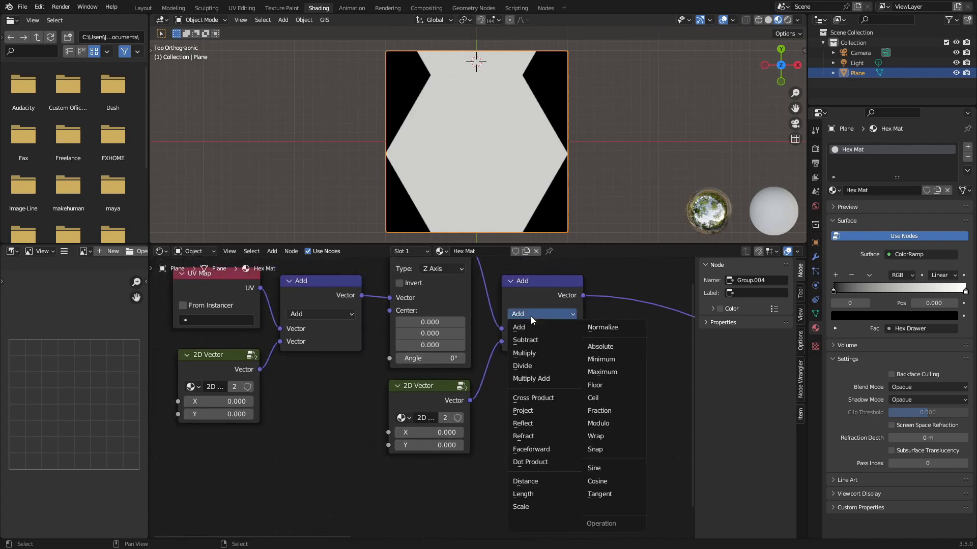
click(523, 353)
Step: Set both X and Y of the 2D Vector node feeding Multiply to 1
click(445, 432)
text(1)
key(Return)
click(444, 445)
text(1)
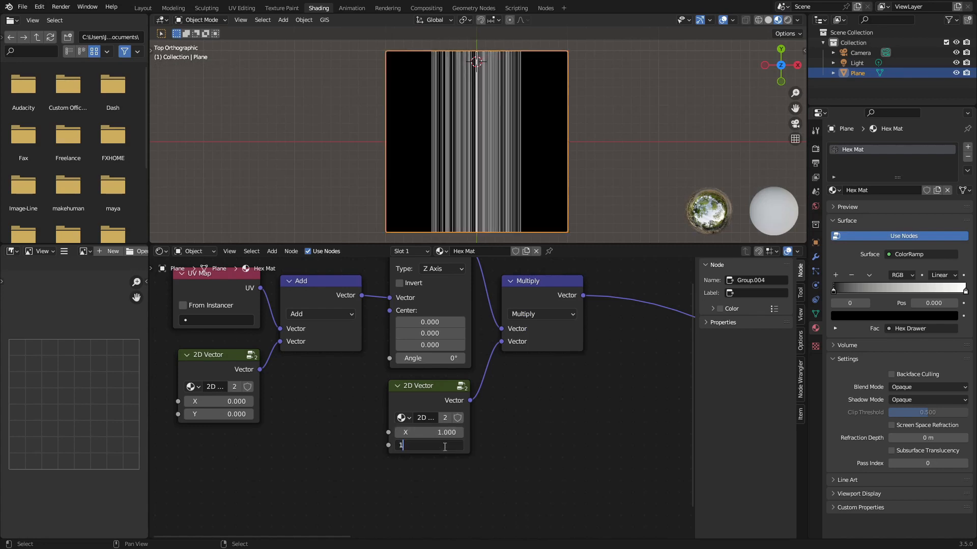
key(Return)
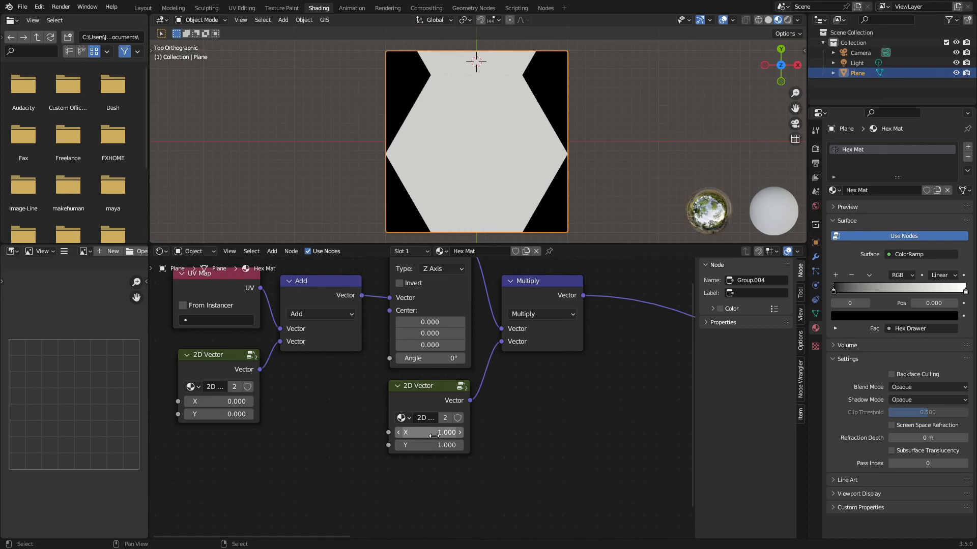
Step: Set the X and Y scale of the 2D Vector node feeding Multiply to 4
drag(430, 432, 486, 433)
click(441, 434)
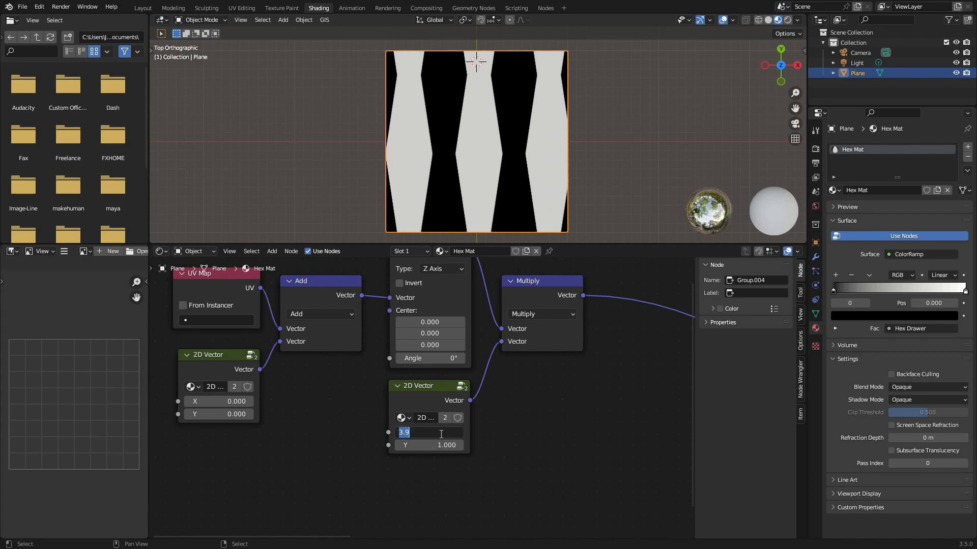
text(4)
key(Tab)
text(4)
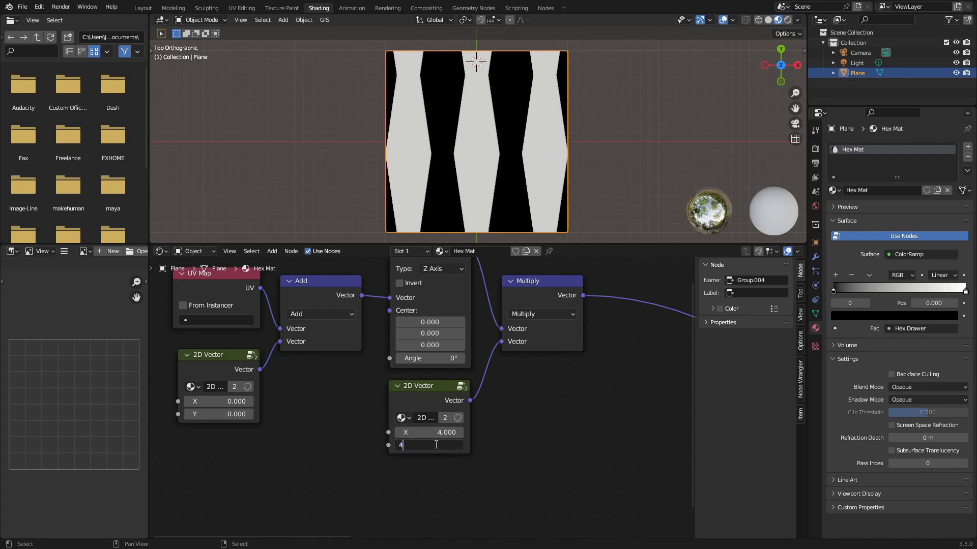
key(Return)
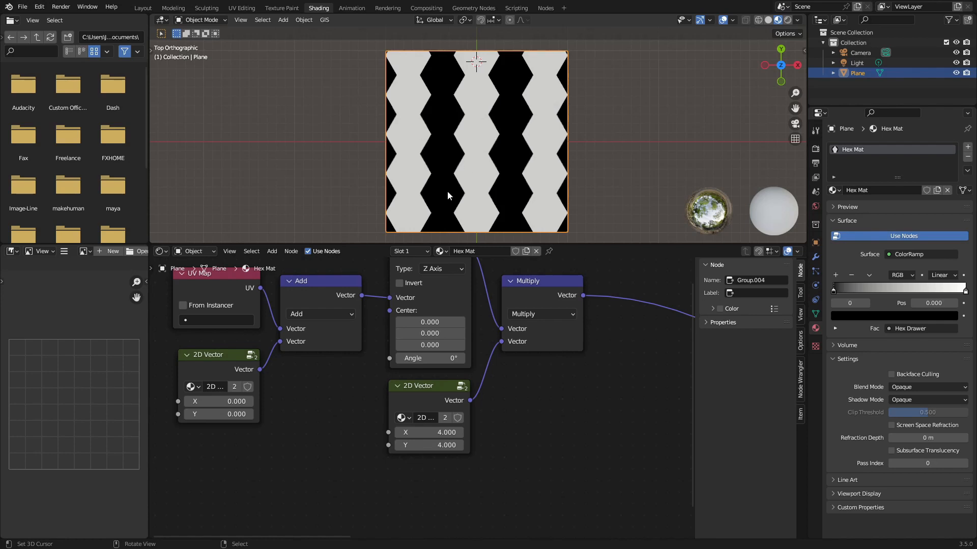
Step: Examine how Offset Calculation, Single Hex, UV Modulation and Hex Drawer are connected in the node tree
scroll(501, 374, down, 5)
middle_drag(425, 357, 355, 334)
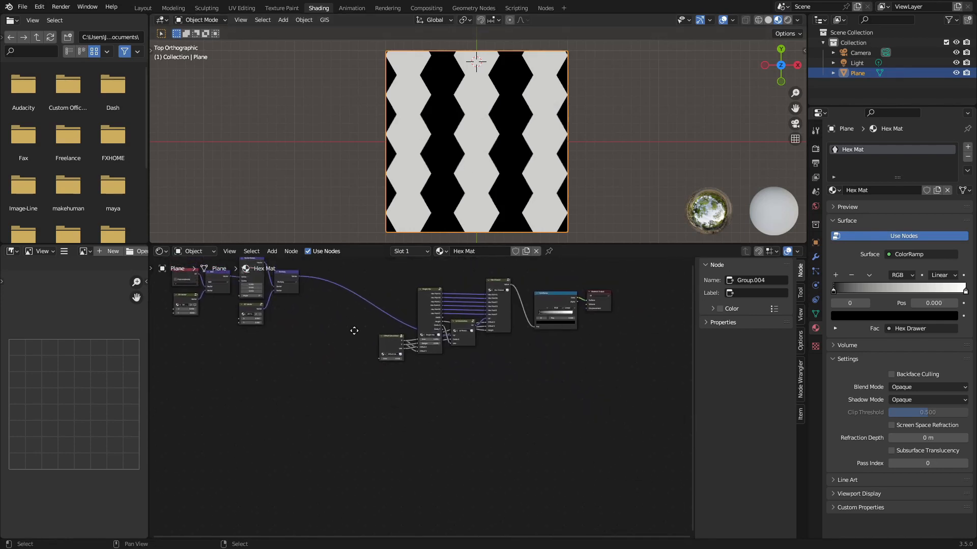
scroll(355, 334, up, 4)
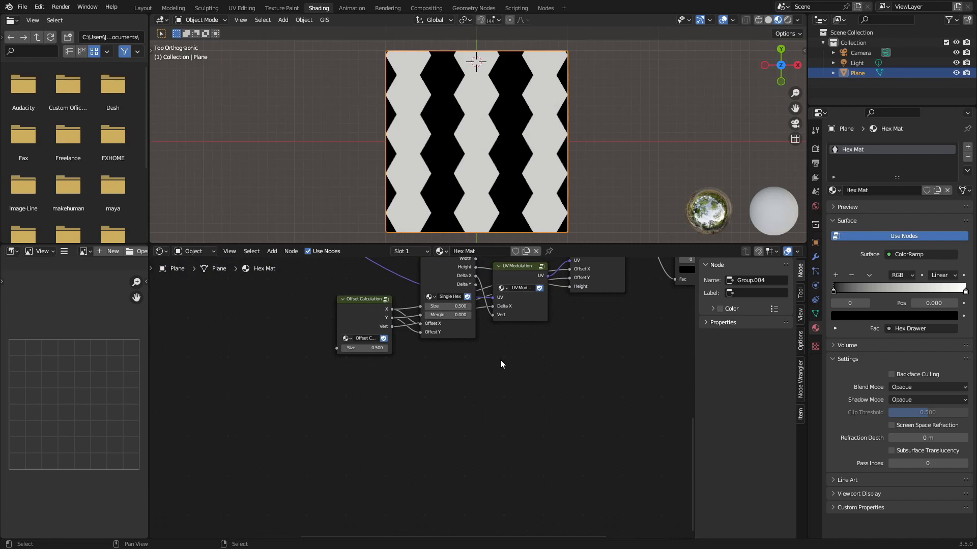
scroll(519, 366, down, 3)
middle_drag(519, 366, 478, 447)
scroll(479, 448, up, 3)
scroll(478, 447, up, 3)
scroll(478, 448, down, 2)
scroll(478, 447, up, 2)
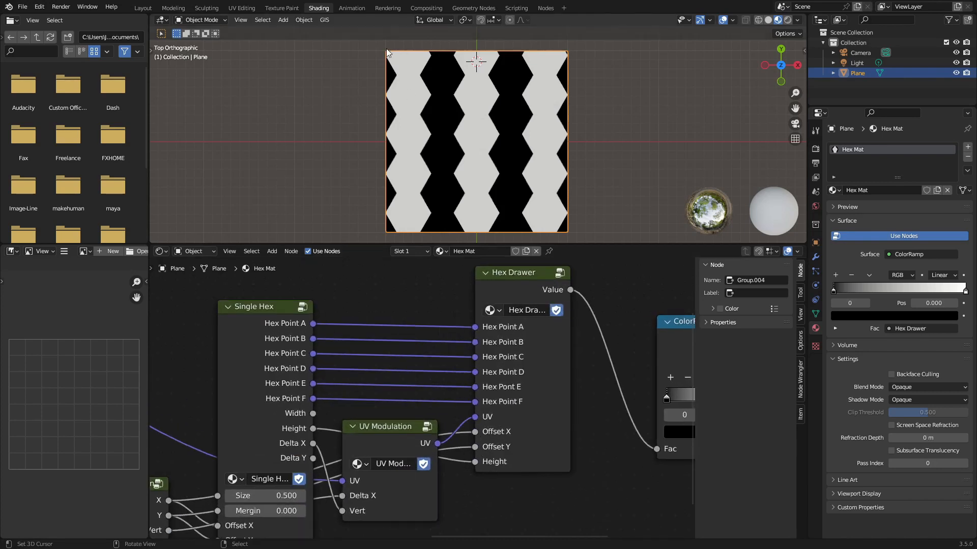
Step: Set the X value of the 2D Vector node feeding the Add node to -0.7
scroll(402, 340, down, 3)
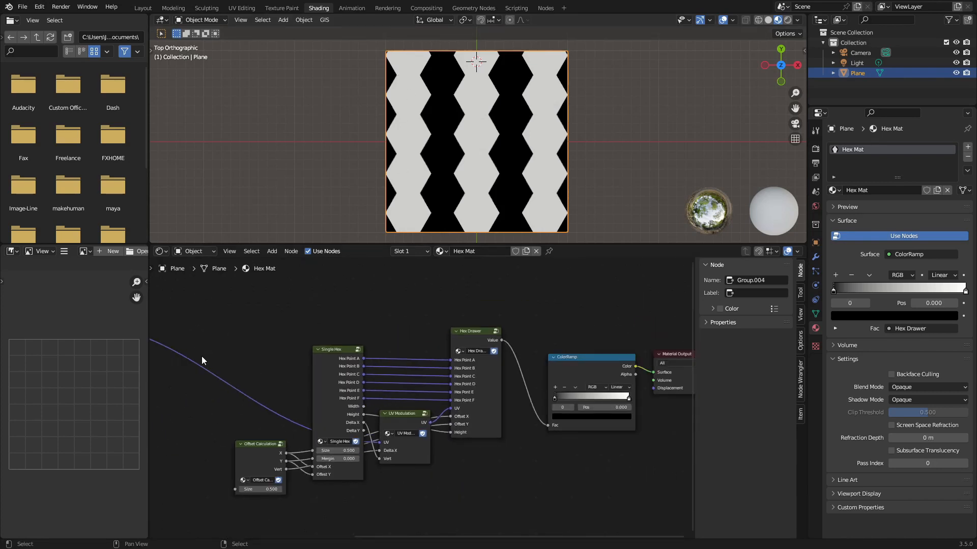
middle_drag(219, 359, 504, 386)
scroll(501, 400, down, 6)
middle_drag(386, 451, 434, 440)
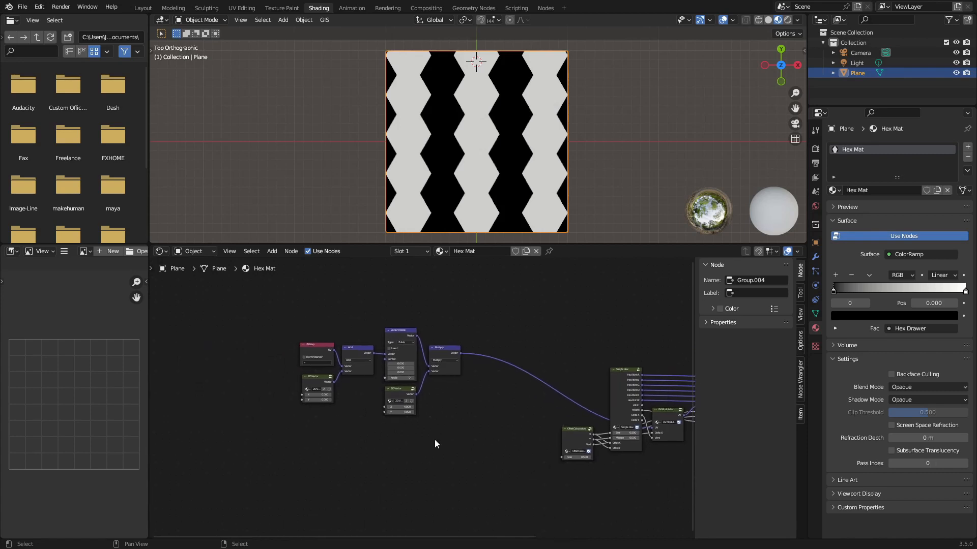
scroll(434, 440, up, 5)
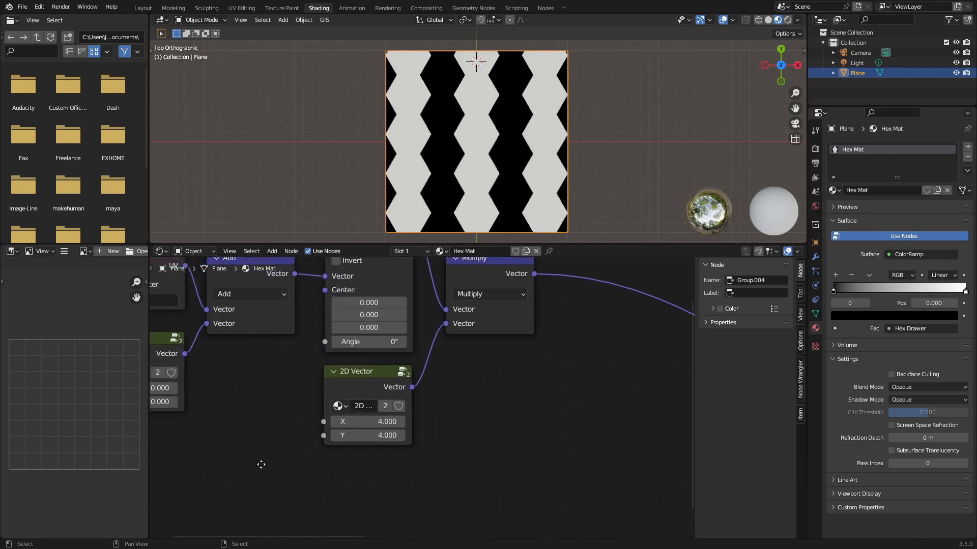
middle_drag(261, 465, 480, 464)
mouse_move(374, 388)
mouse_down()
mouse_move(356, 388)
mouse_move(379, 375)
mouse_up()
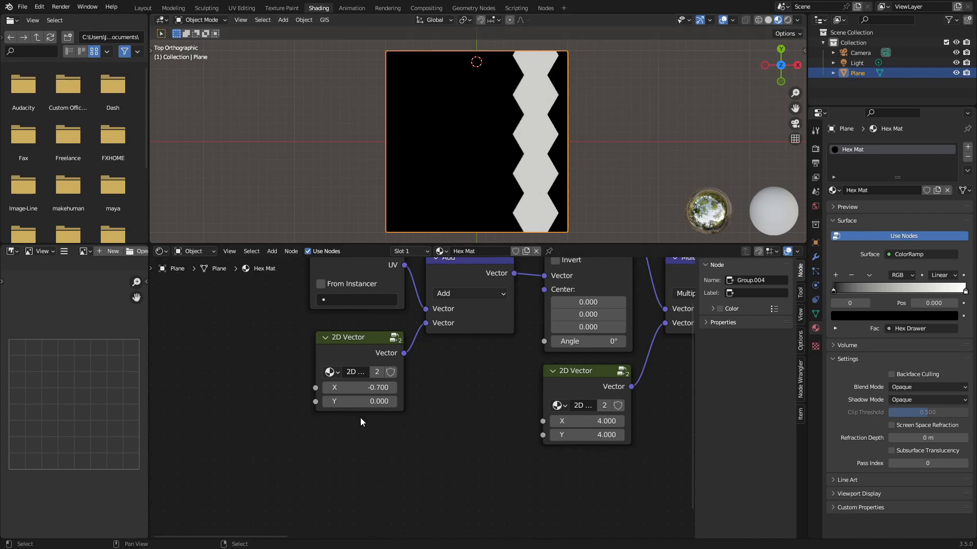
Step: Move to the empty area above the node tree and switch to the Nodes workspace
scroll(420, 421, down, 5)
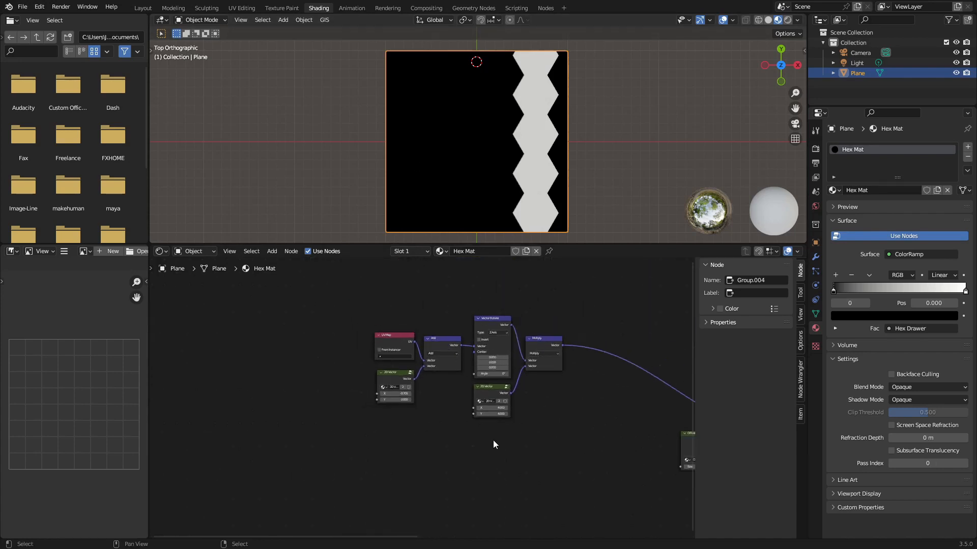
middle_drag(555, 422, 452, 428)
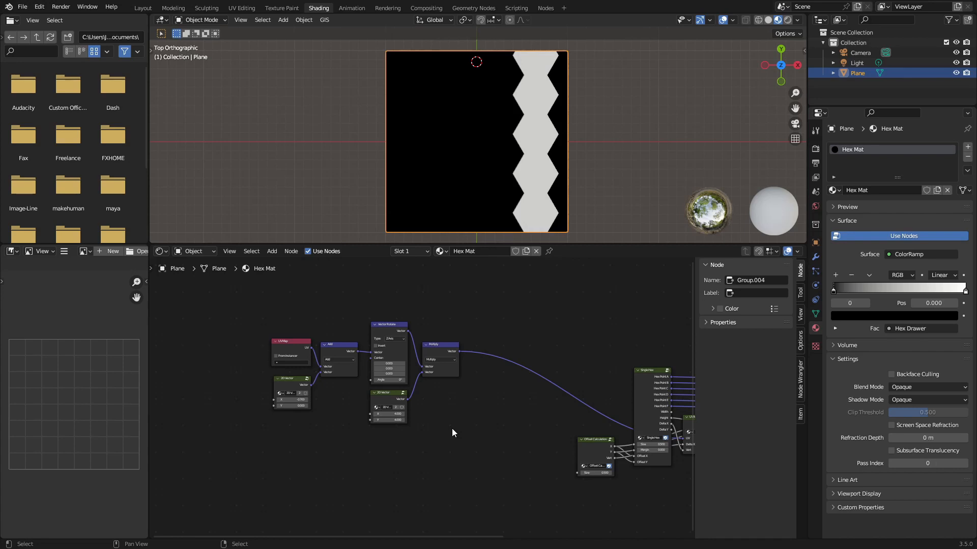
scroll(451, 429, down, 3)
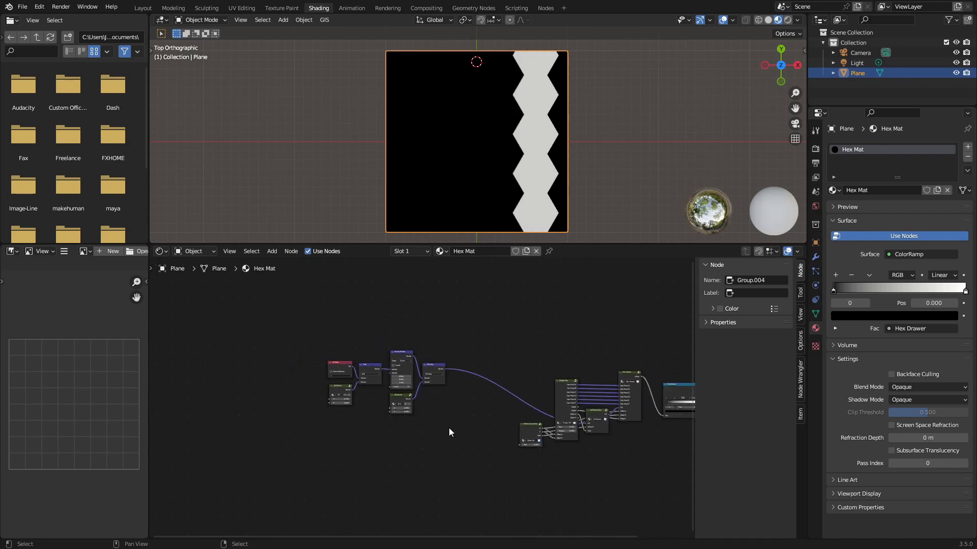
shift+scroll(462, 416, up, 8)
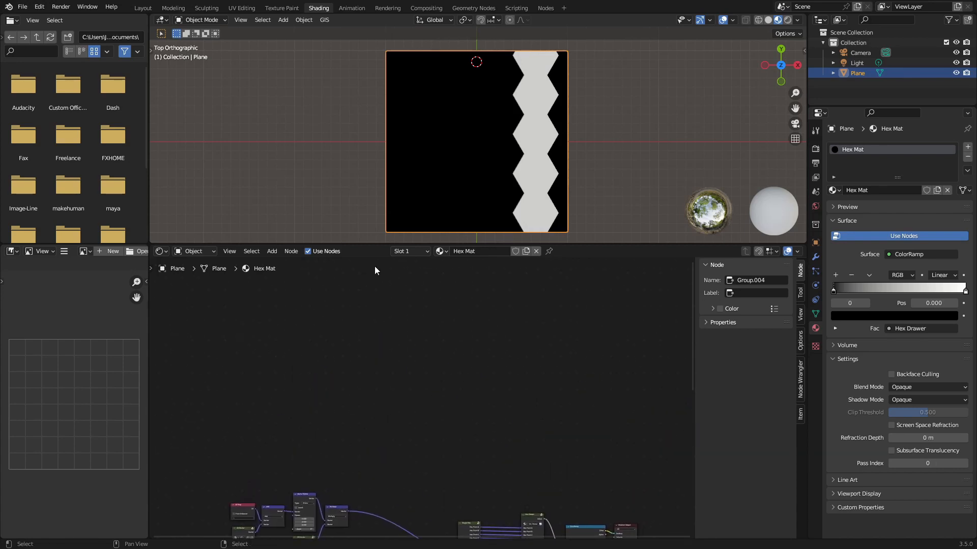
shift+scroll(434, 411, down, 8)
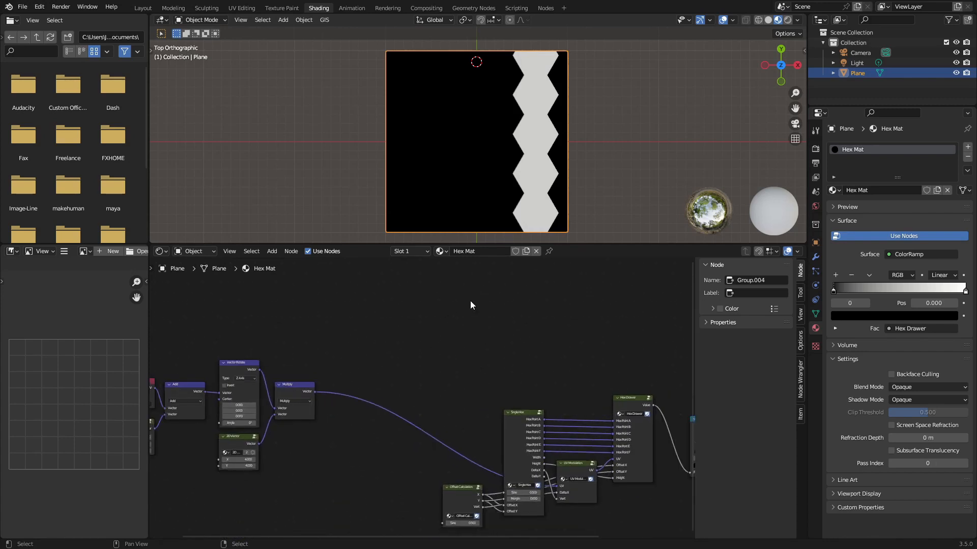
middle_drag(466, 299, 449, 509)
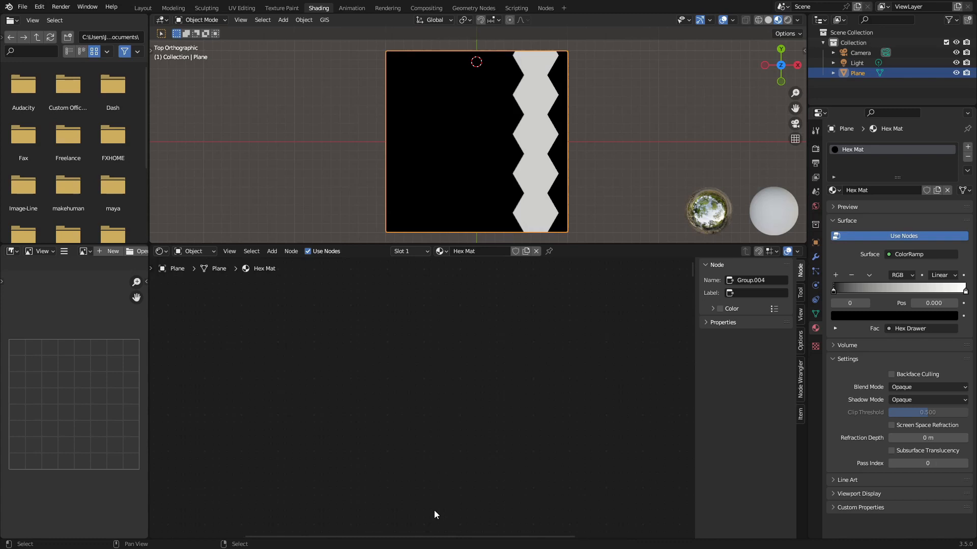
click(547, 8)
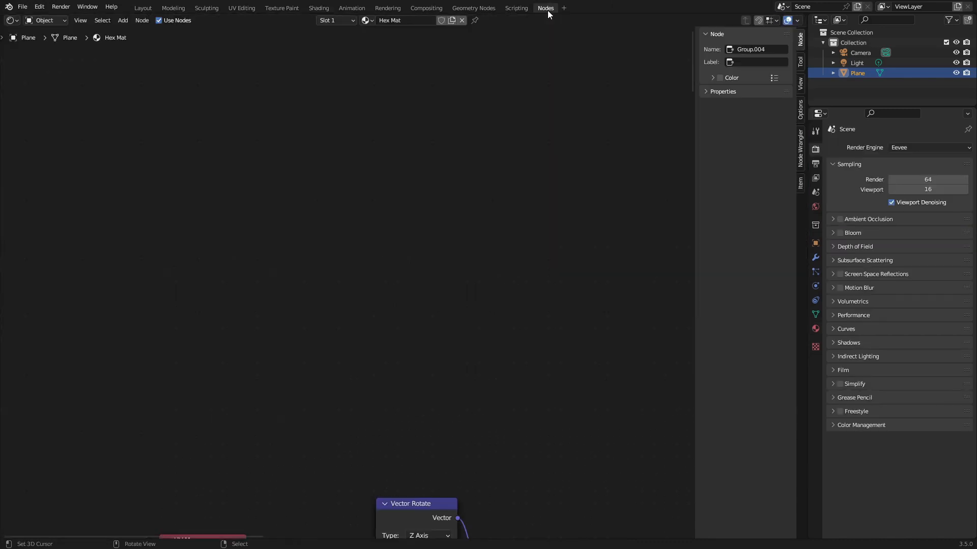
Step: Hide the node editor's sidebar and add a Separate XYZ node in the empty area above the node tree
shift+scroll(484, 204, down, 5)
middle_drag(520, 212, 400, 347)
drag(694, 160, 753, 161)
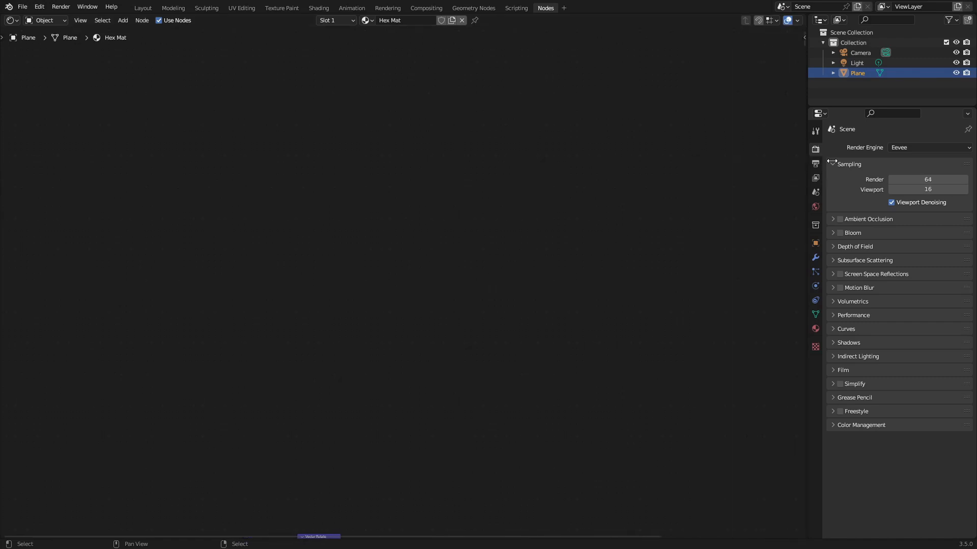
scroll(504, 282, down, 1)
key(shift+a)
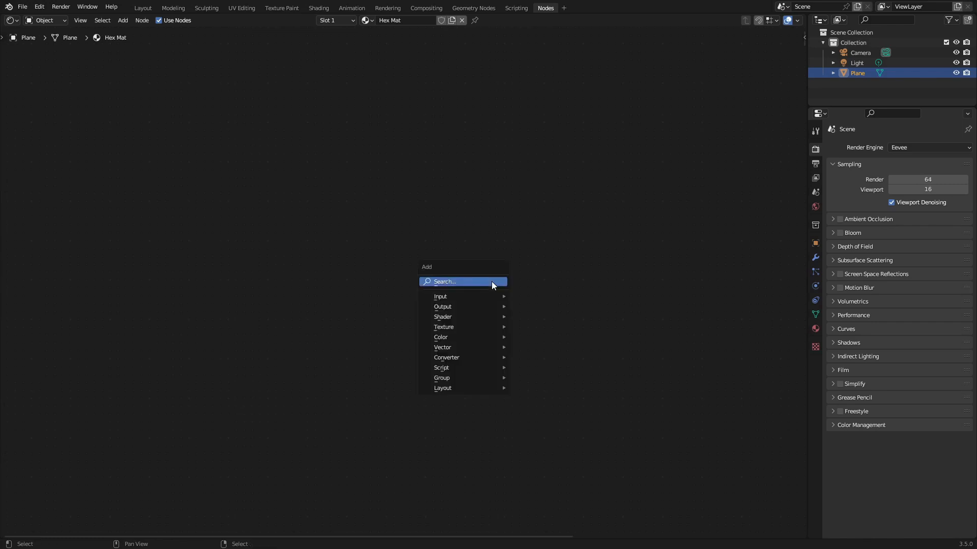
click(492, 282)
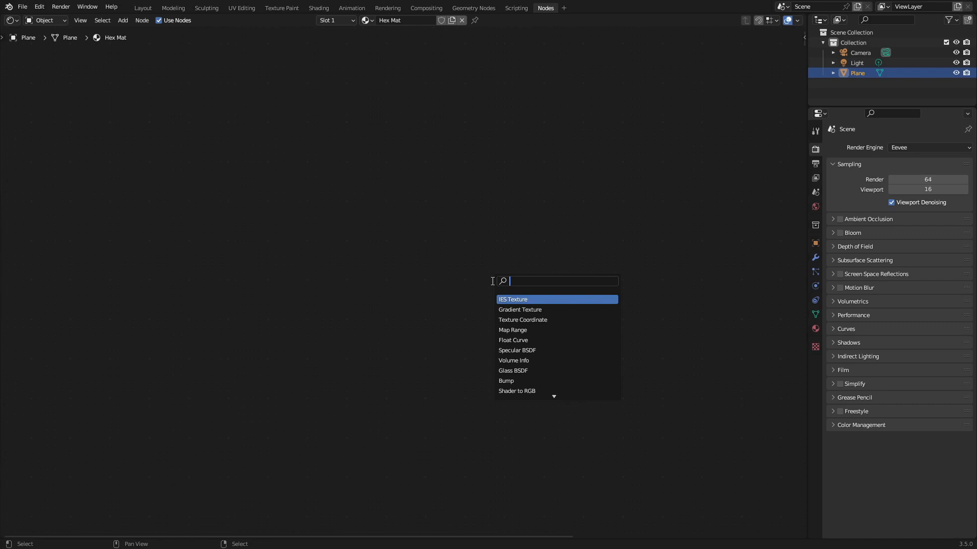
text(S)
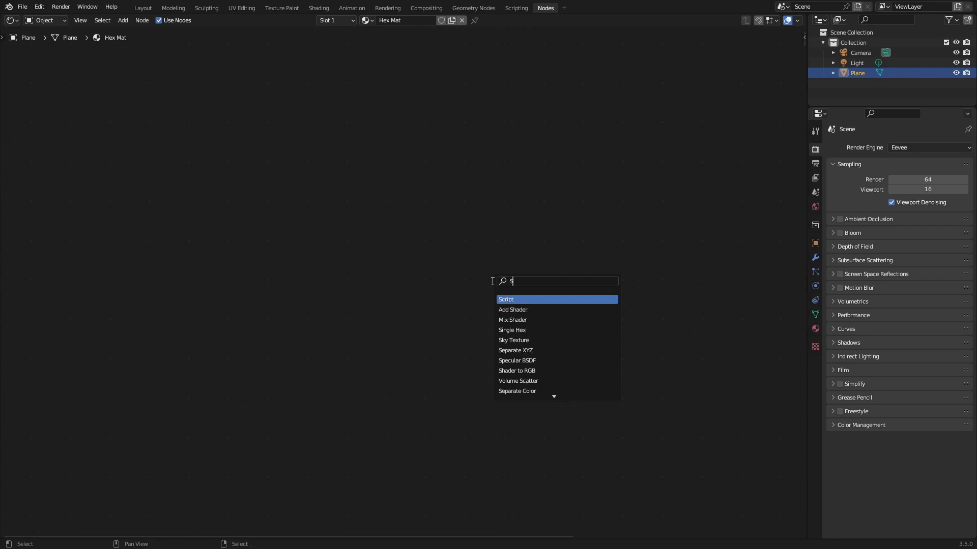
text(per)
key(Return)
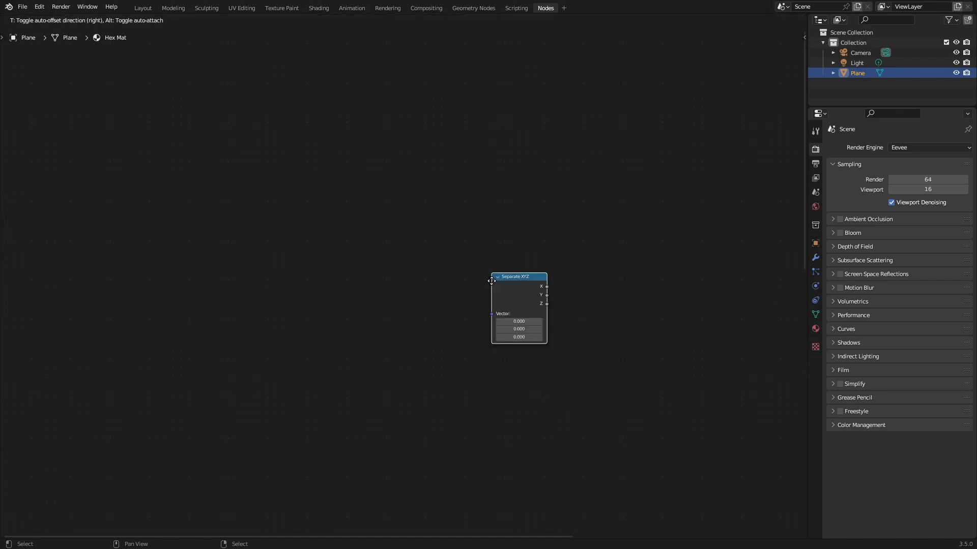
click(439, 252)
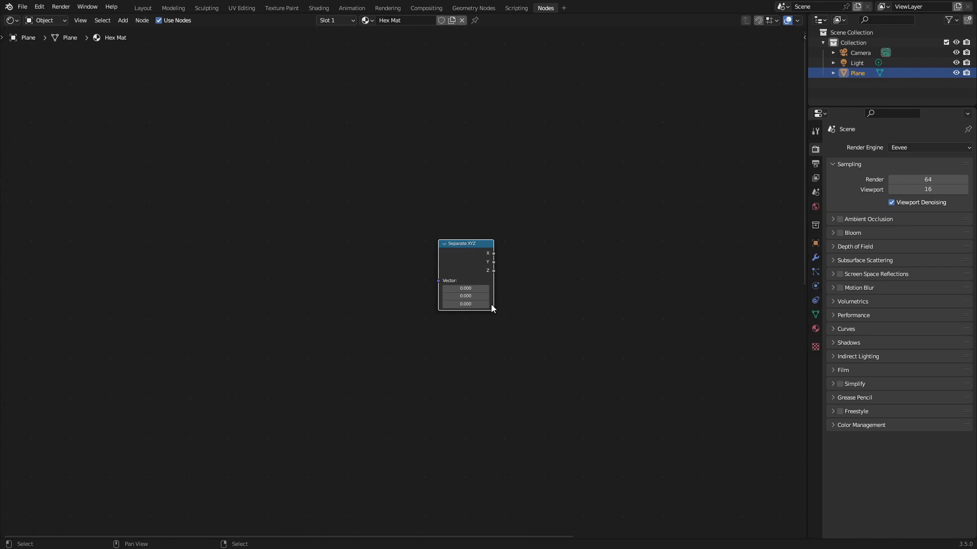
Step: Add a Math node set to Add, placed above and beyond the output side of the Separate XYZ node
middle_drag(540, 293, 482, 308)
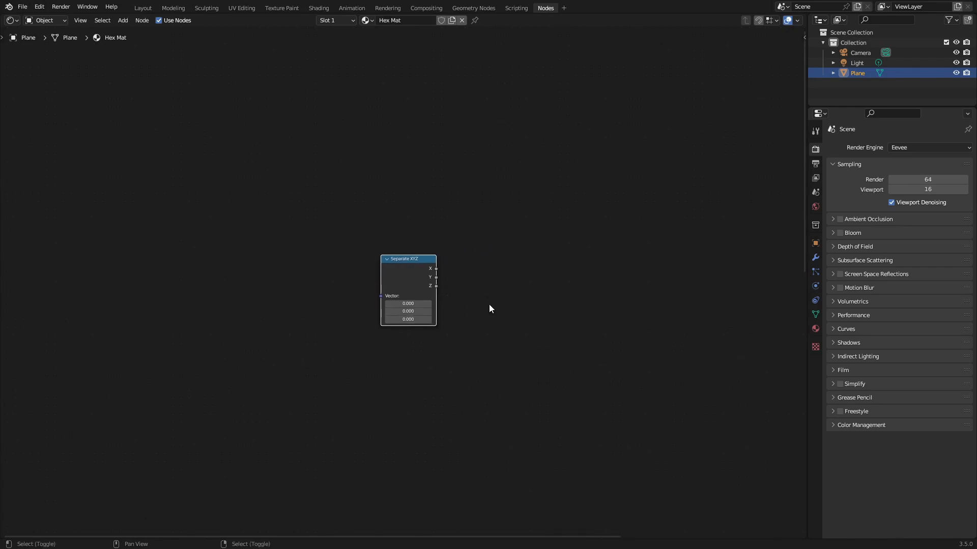
key(shift+a)
click(488, 304)
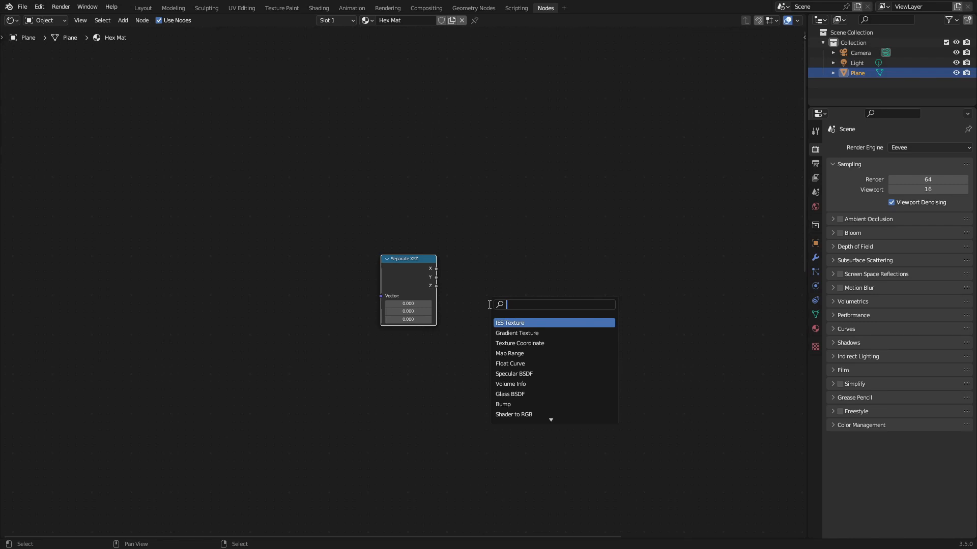
text(add)
key(Return)
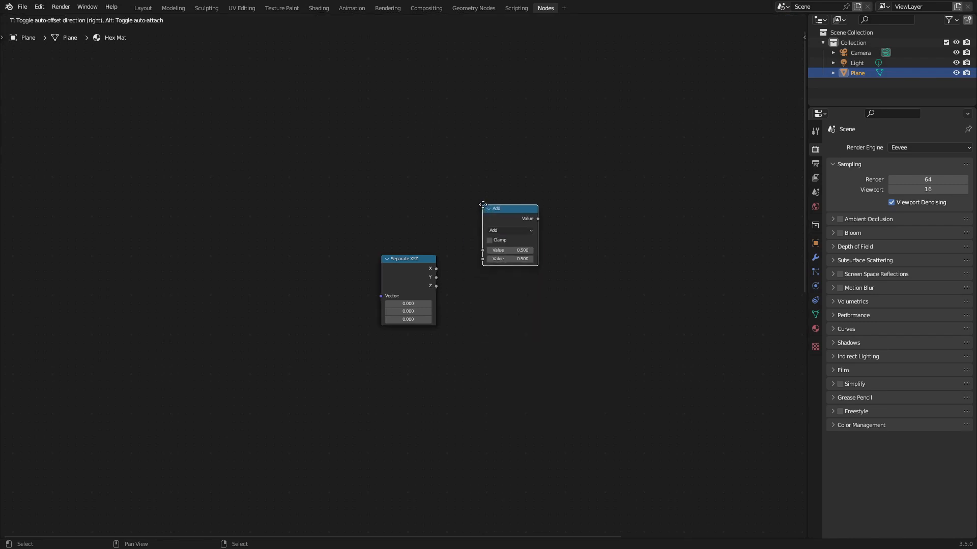
click(480, 203)
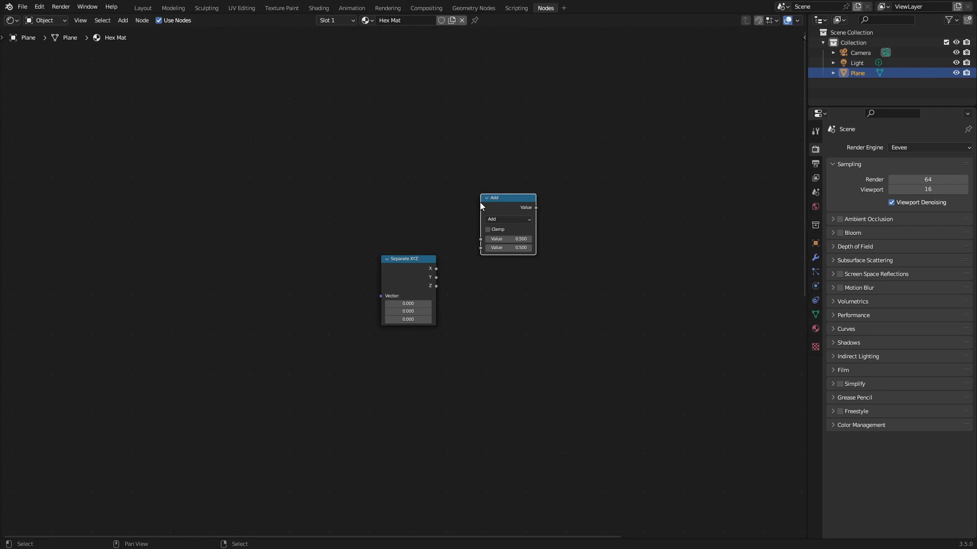
Step: Duplicate the Add node twice to form a horizontal row of three
key(shift+d)
click(557, 201)
key(shift+d)
click(629, 202)
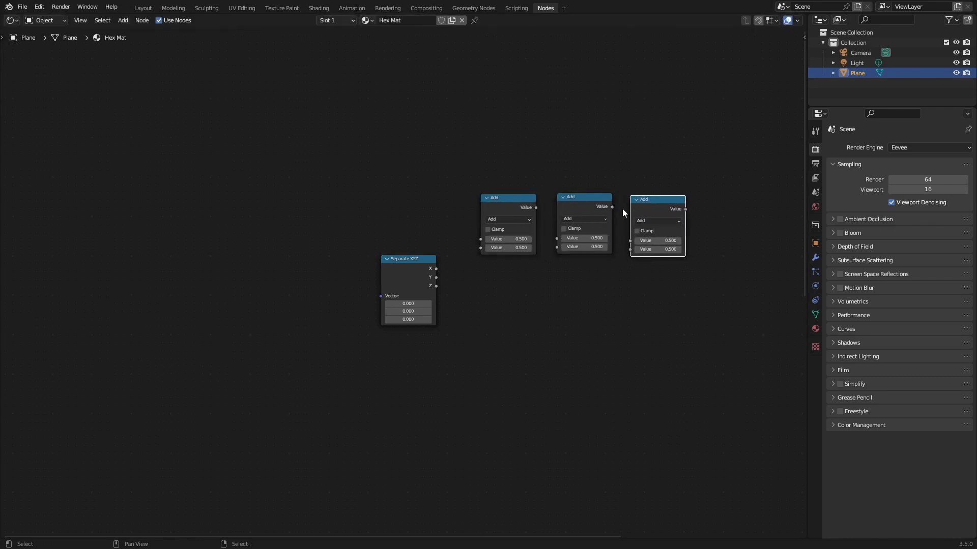
Step: Duplicate the row of three Add nodes twice below itself to form a three-by-three grid
shift+click(508, 209)
shift+click(601, 197)
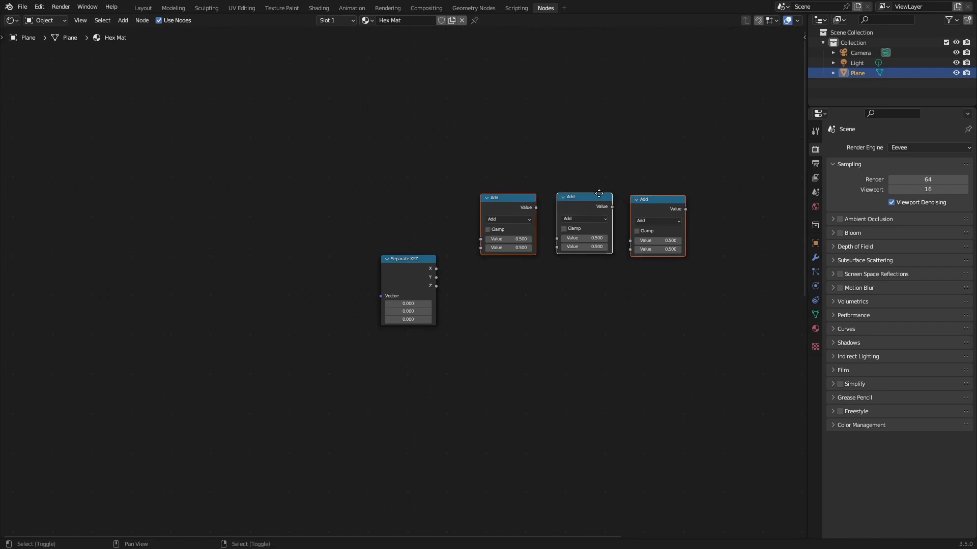
key(shift+d)
click(600, 279)
key(shift+d)
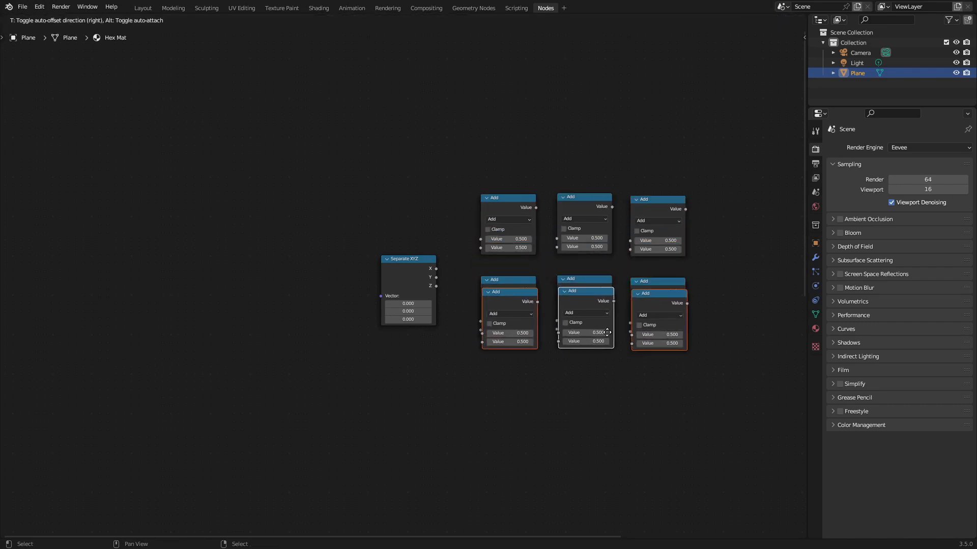
click(602, 360)
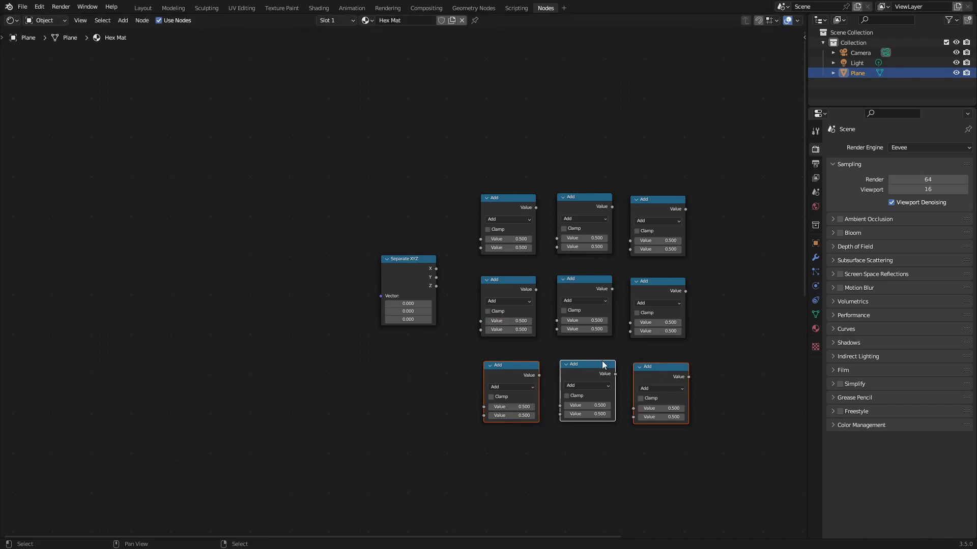
Step: Connect the Separate XYZ outputs X, Y and Z to the first Value input of each row's first Add node
scroll(462, 394, up, 3)
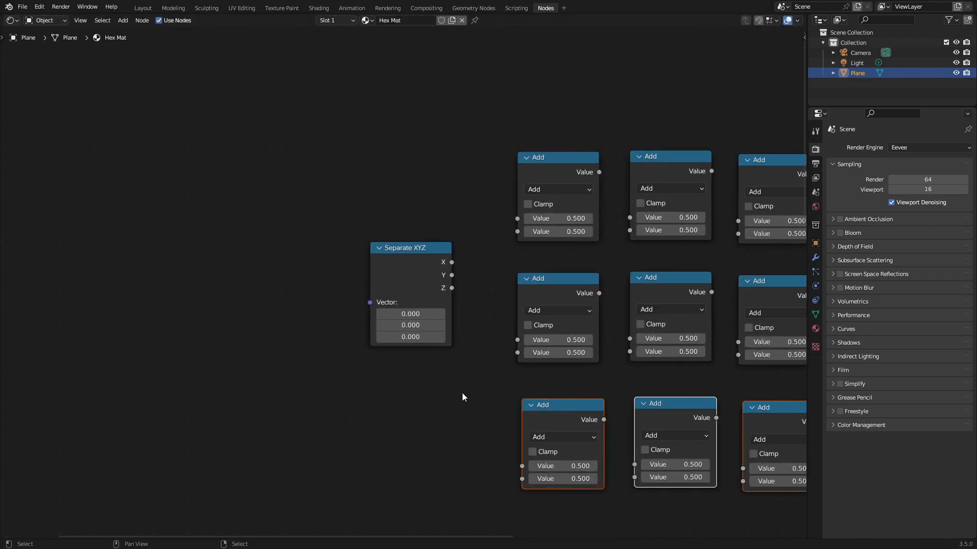
scroll(465, 385, up, 2)
middle_drag(483, 203, 373, 181)
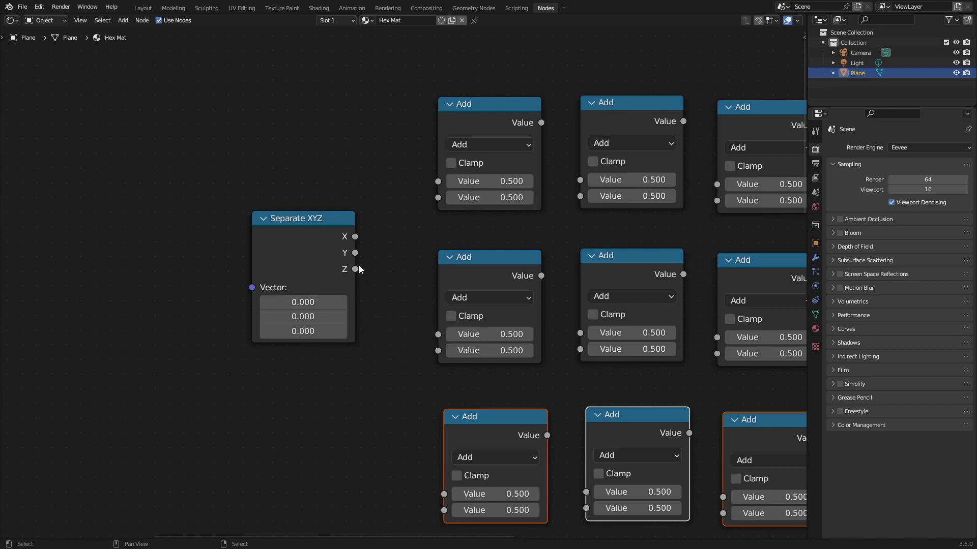
drag(355, 238, 442, 179)
drag(355, 253, 433, 337)
drag(355, 253, 438, 333)
drag(355, 269, 444, 493)
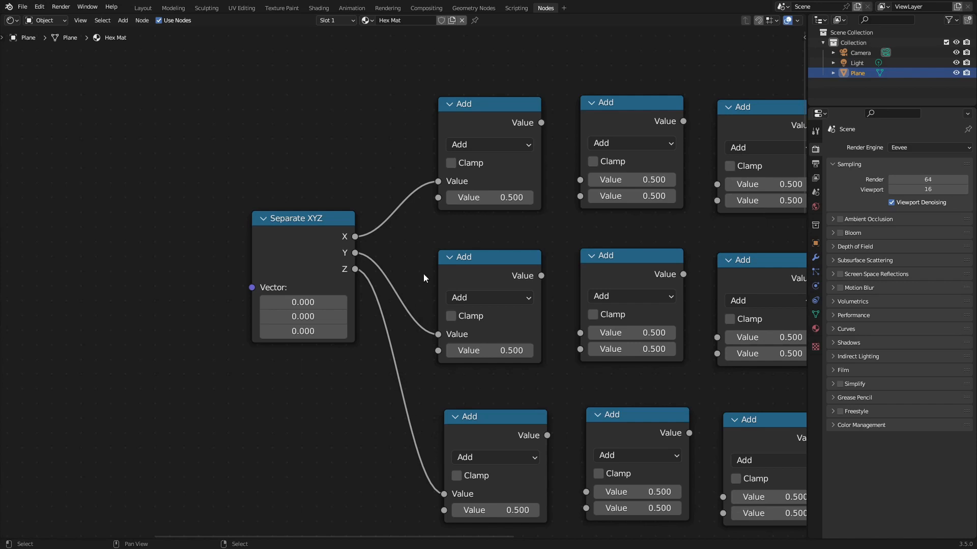
Step: Change the X row's first math node to Less Than with Clamp enabled and a threshold of 0
click(495, 146)
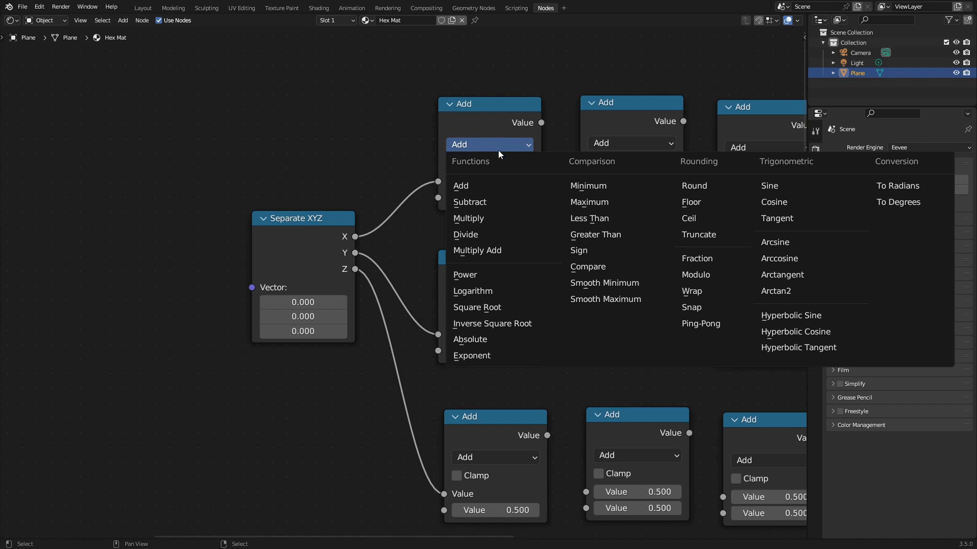
click(588, 218)
click(481, 197)
text(0)
key(Return)
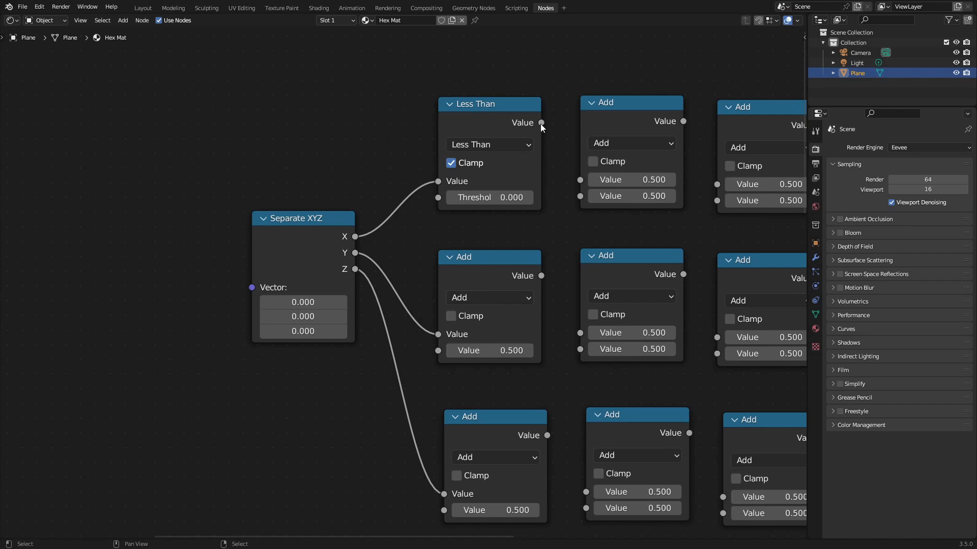
Step: Feed Less Than into the X row's second math node and make that node a Multiply by 1
drag(542, 122, 595, 180)
click(627, 143)
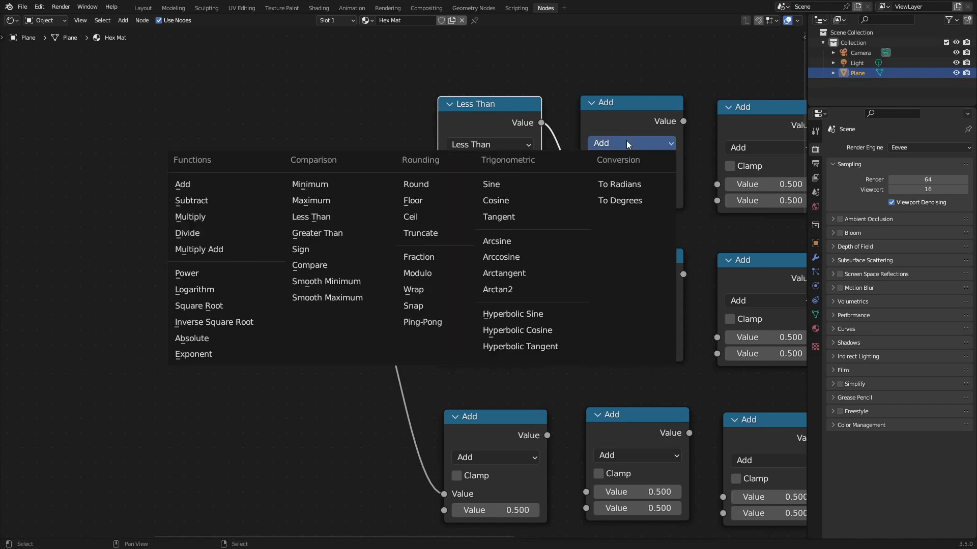
click(214, 218)
middle_drag(509, 239, 362, 246)
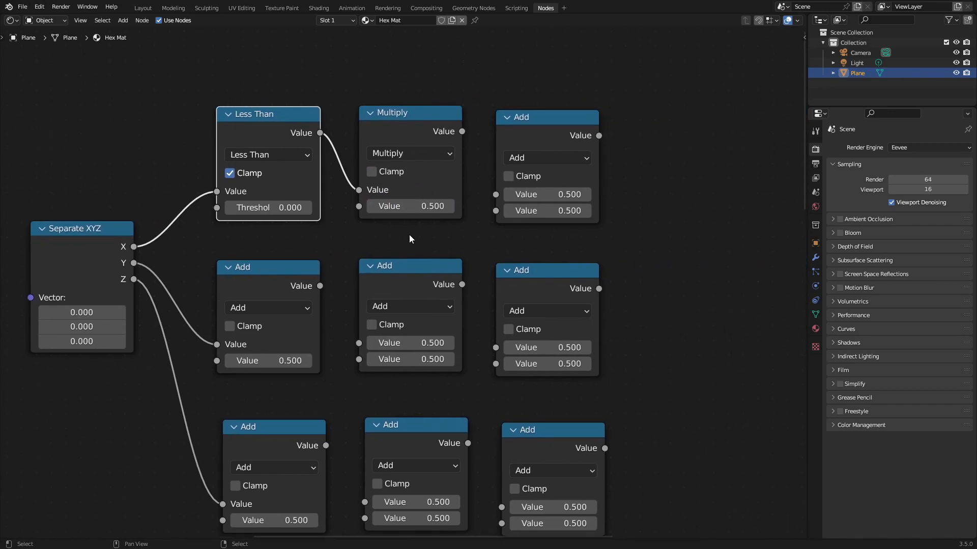
click(412, 202)
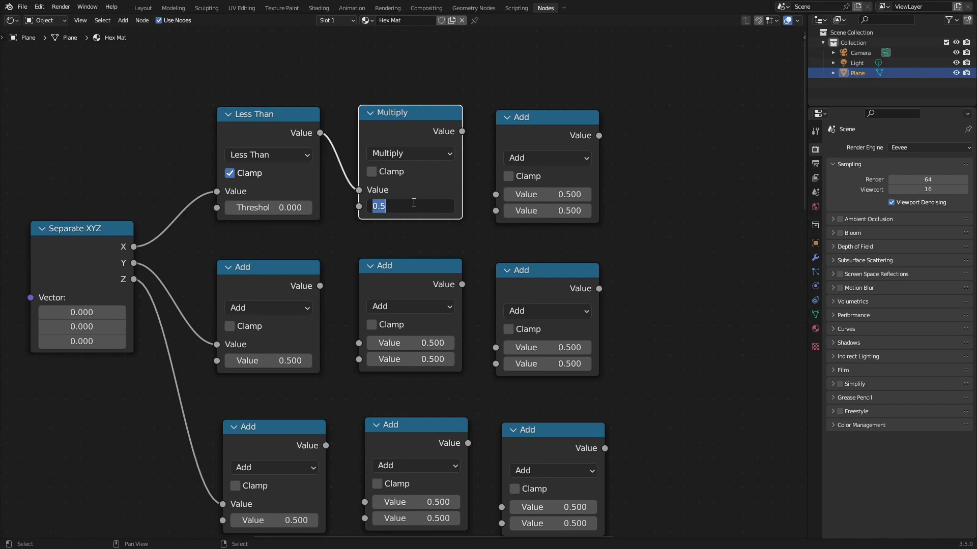
text(1)
key(Return)
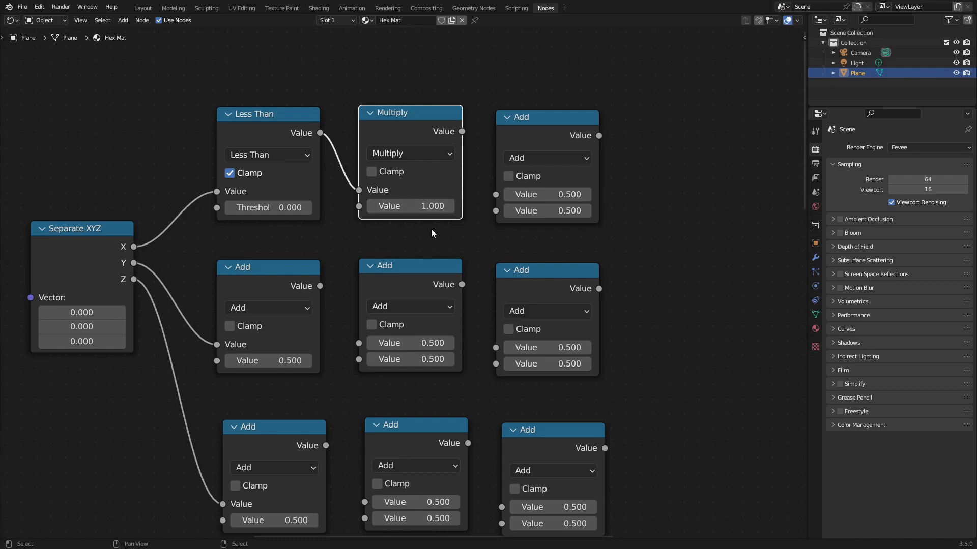
Step: Connect the Multiply output to the second Value input of the X row's third math node
middle_drag(506, 240, 443, 225)
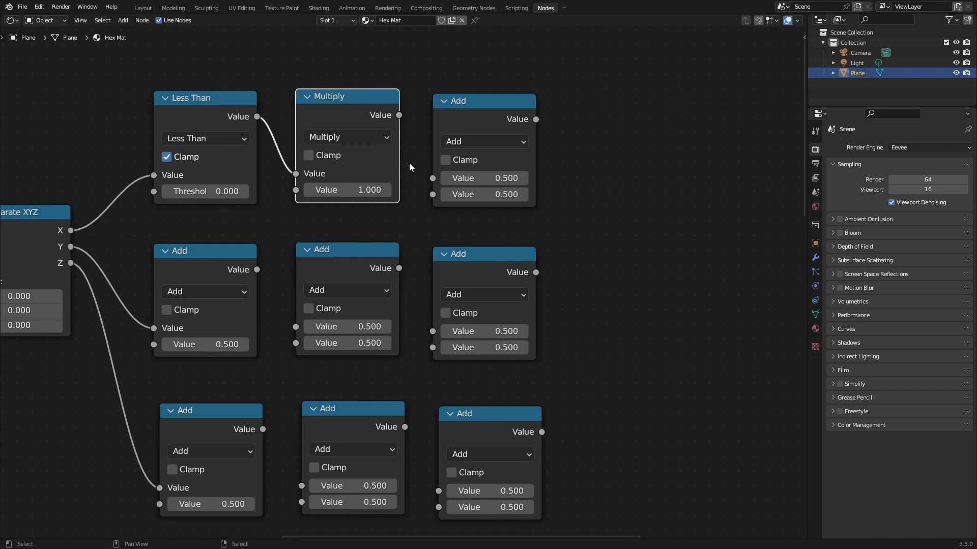
scroll(409, 164, up, 2)
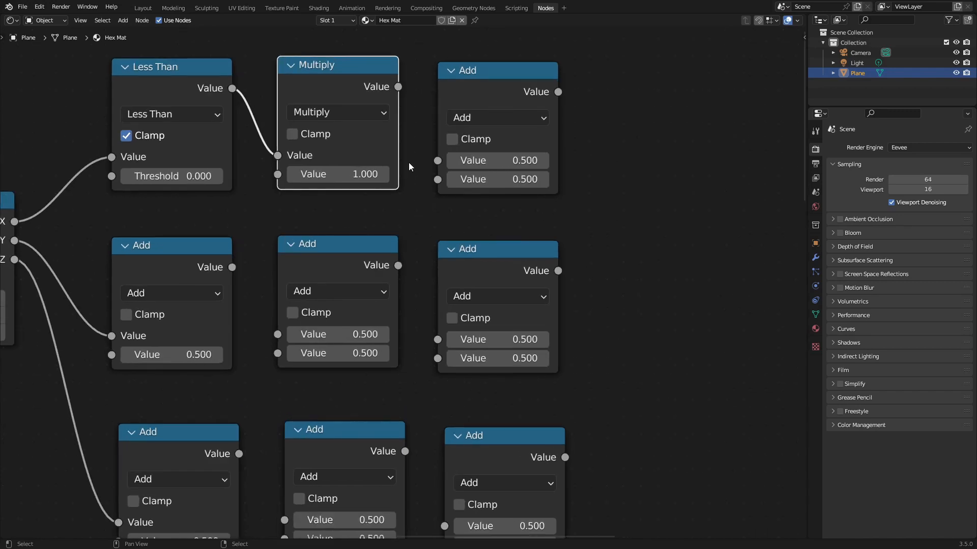
scroll(389, 162, down, 1)
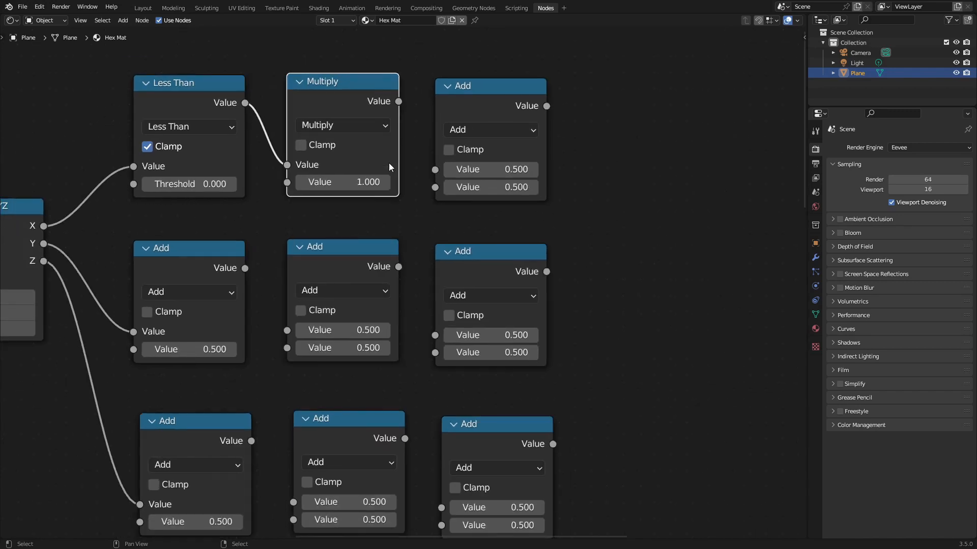
middle_drag(565, 185, 522, 196)
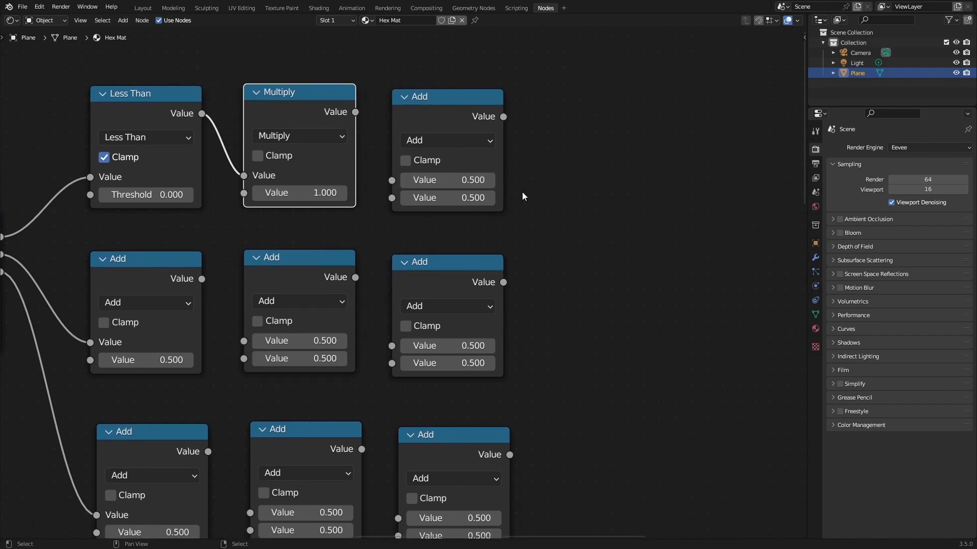
click(468, 141)
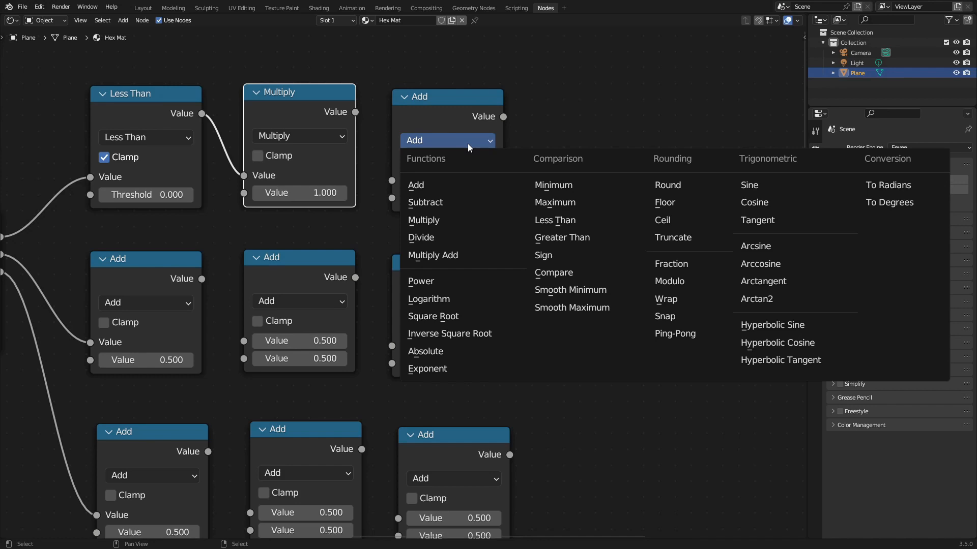
click(468, 144)
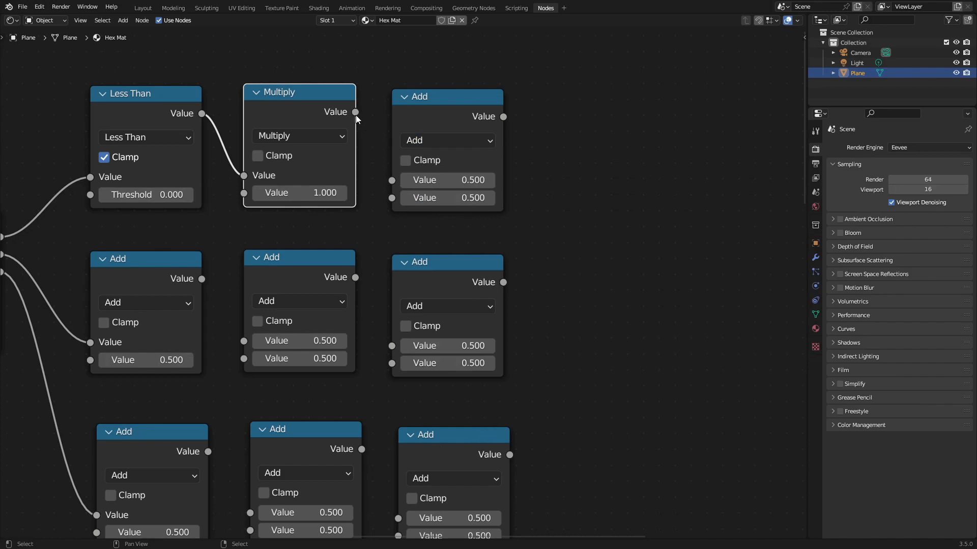
drag(357, 112, 391, 198)
Step: Connect the Separate XYZ X output to the third math node's first Value input and set that node to Subtract
scroll(318, 280, down, 2)
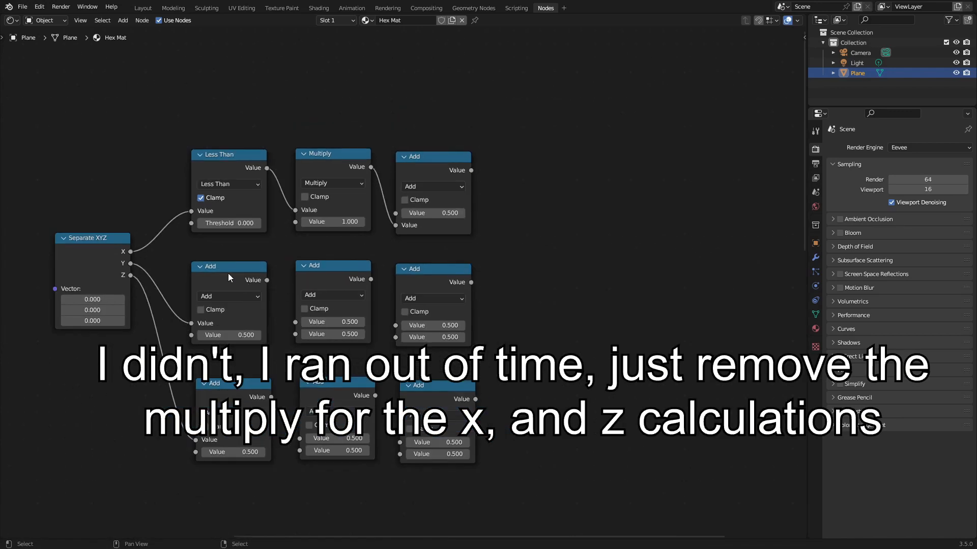
middle_drag(208, 242, 228, 247)
drag(153, 253, 417, 218)
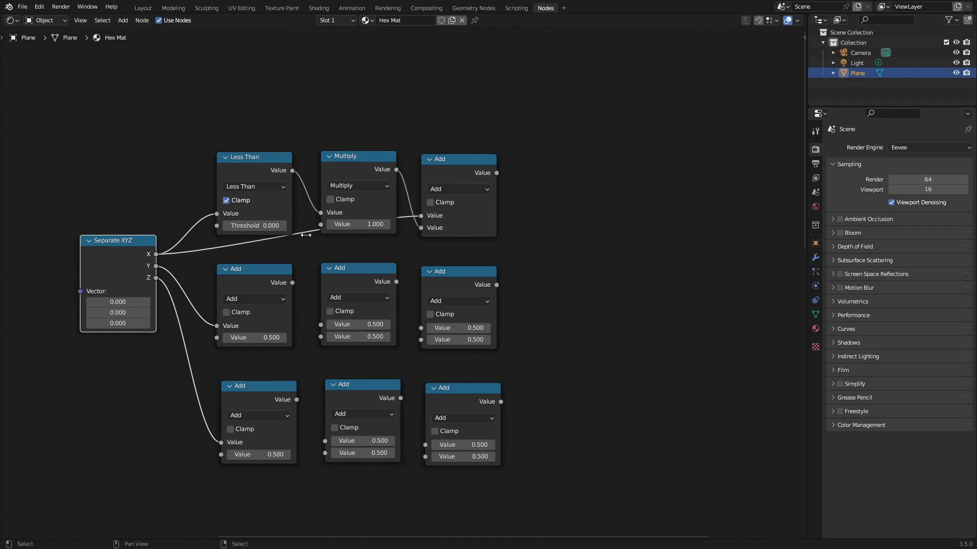
click(456, 189)
click(447, 235)
scroll(452, 224, up, 2)
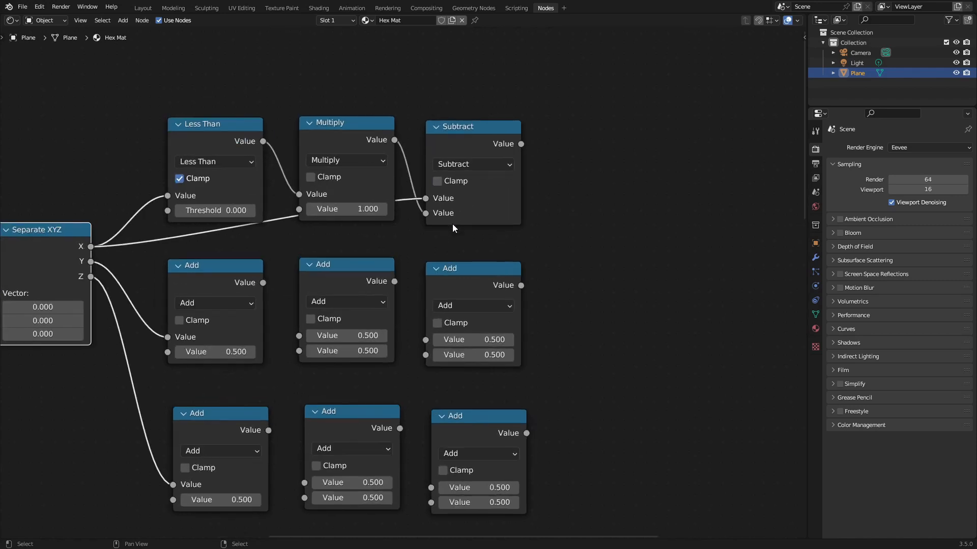
scroll(453, 224, up, 1)
scroll(453, 224, down, 1)
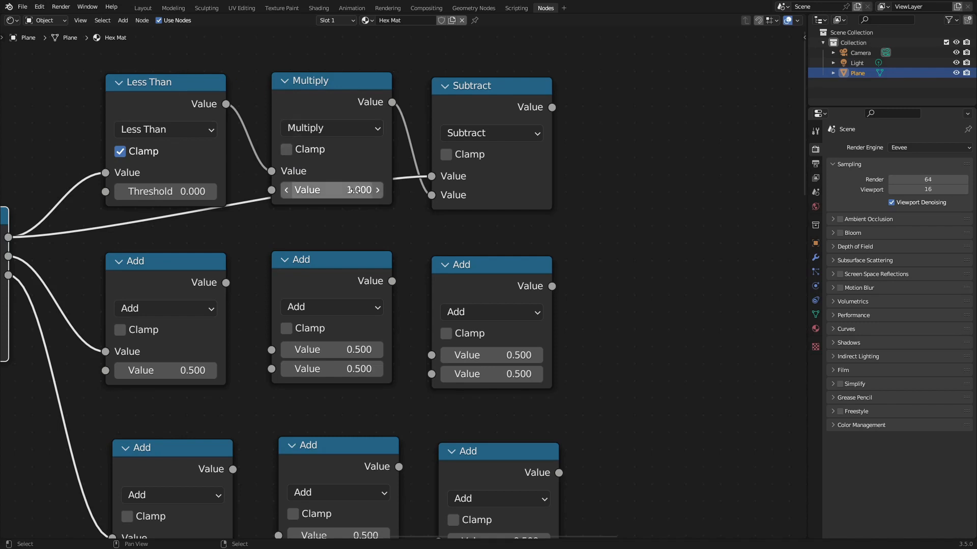
click(453, 196)
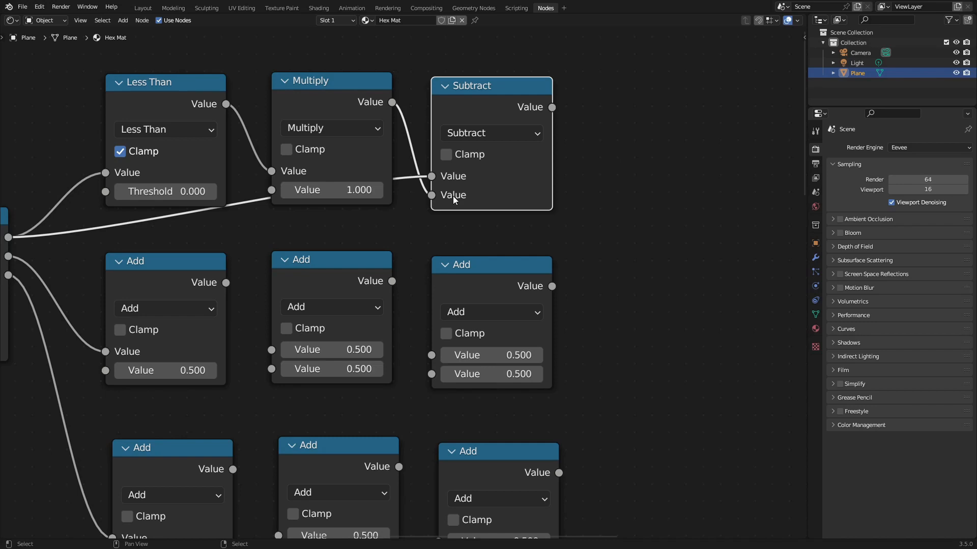
scroll(335, 239, down, 2)
click(82, 248)
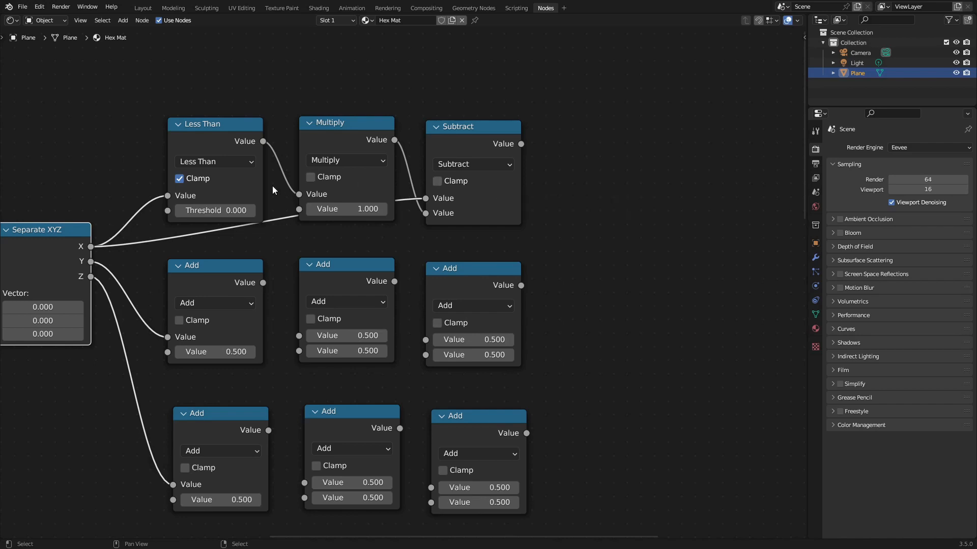
Step: Examine how the X row's Less Than, Multiply and Subtract nodes are chained from the Separate XYZ node
click(227, 179)
click(374, 147)
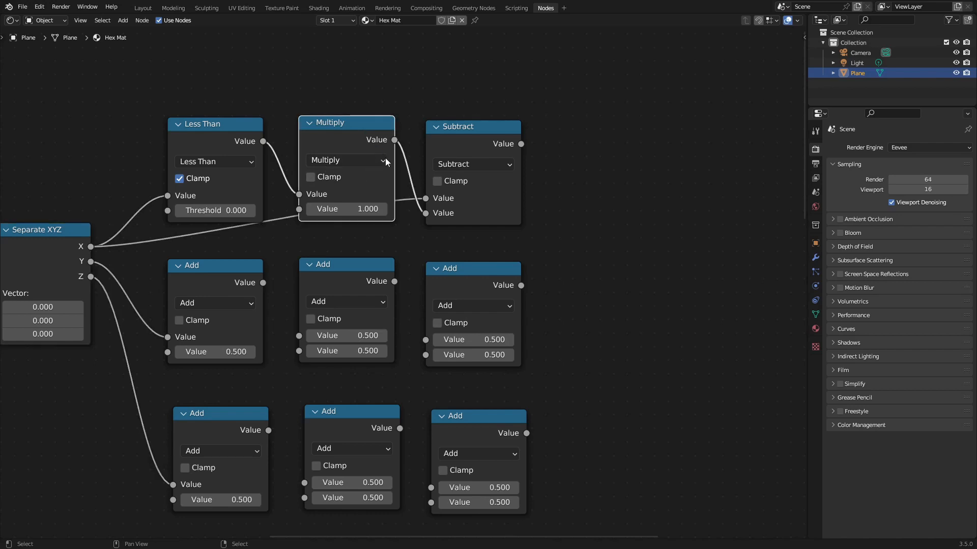
click(489, 203)
scroll(488, 203, up, 3)
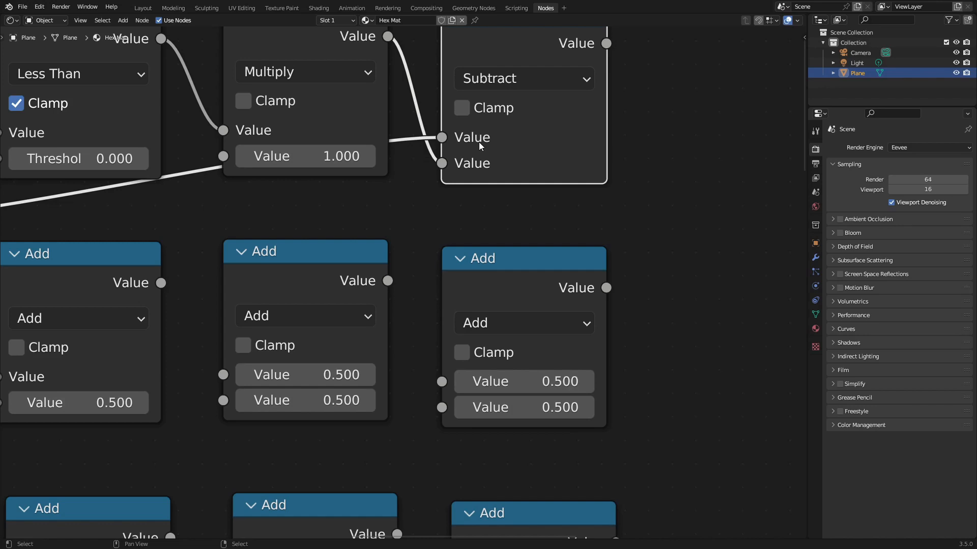
scroll(478, 142, down, 2)
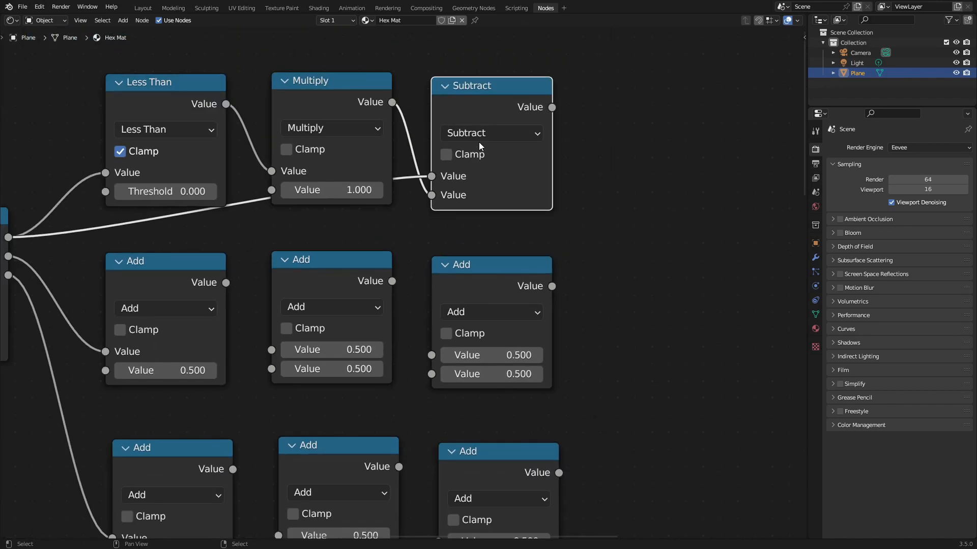
scroll(467, 185, down, 1)
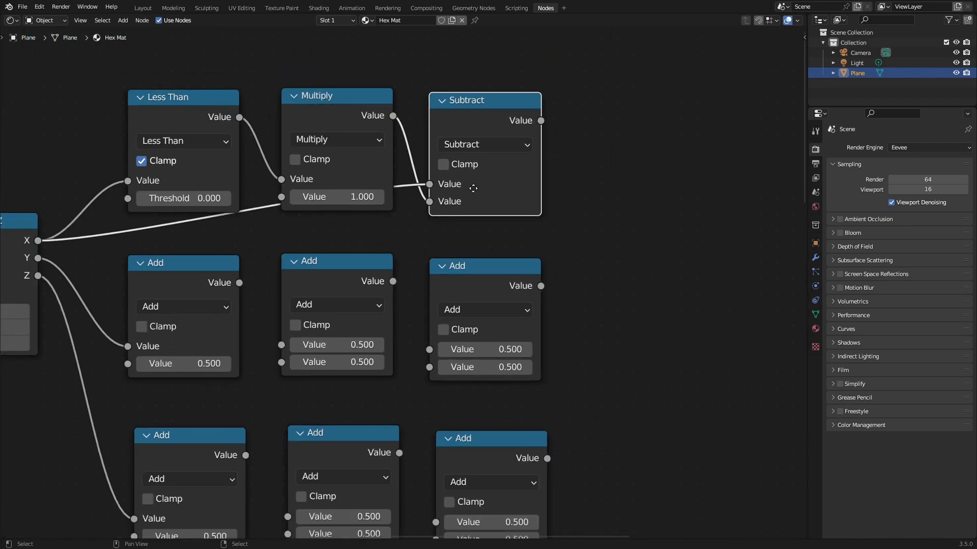
middle_drag(473, 189, 531, 194)
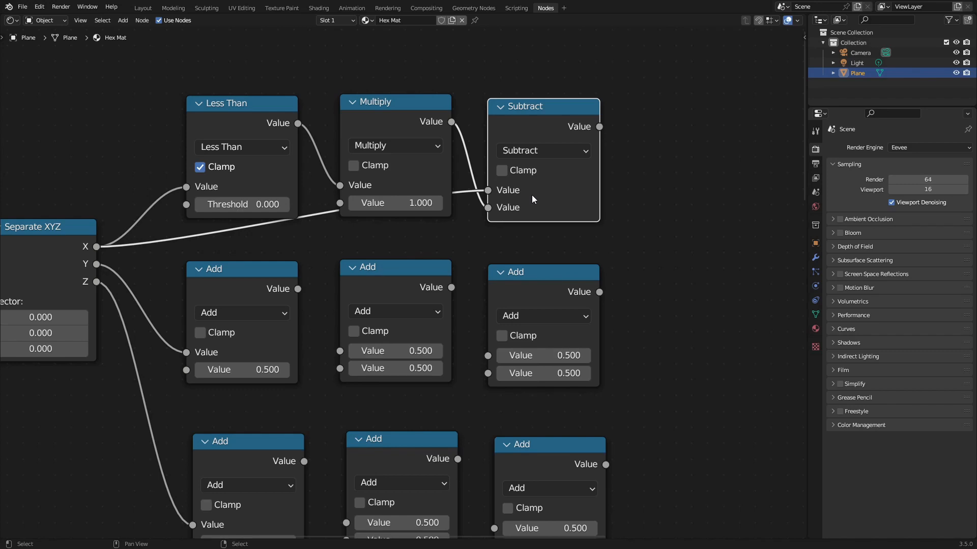
scroll(532, 194, down, 2)
middle_drag(622, 230, 544, 225)
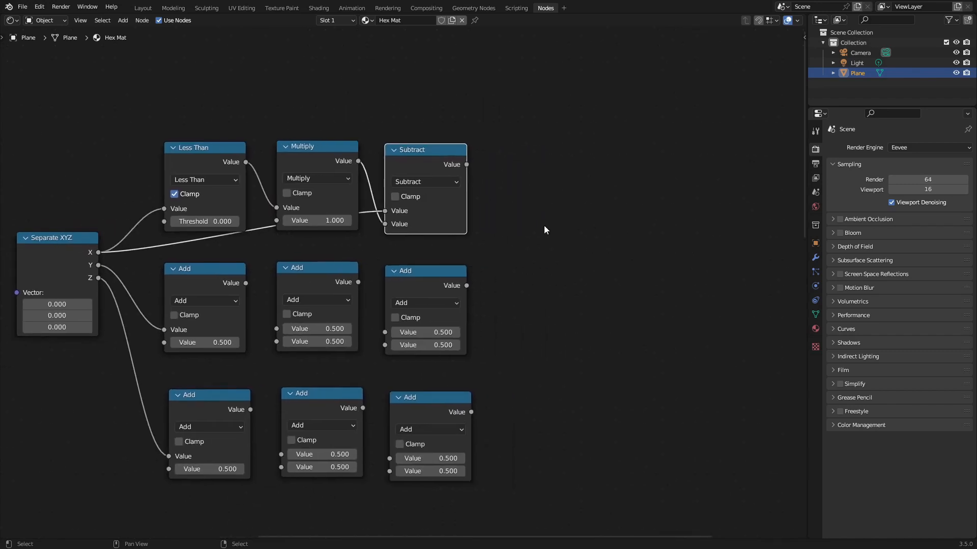
scroll(544, 224, up, 1)
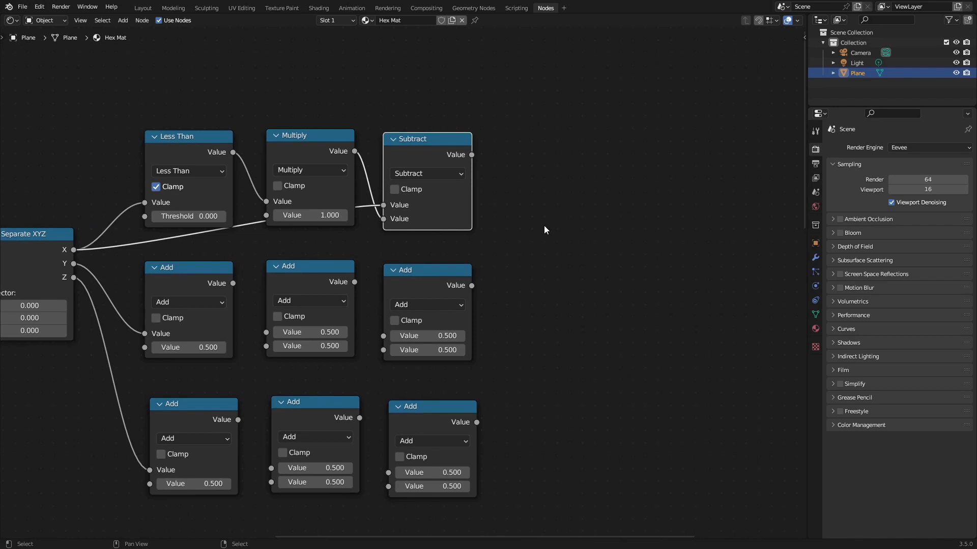
click(277, 185)
click(316, 189)
Step: Change the Y row's first math node to Less Than with a threshold of 0 and Clamp enabled
scroll(363, 360, up, 3)
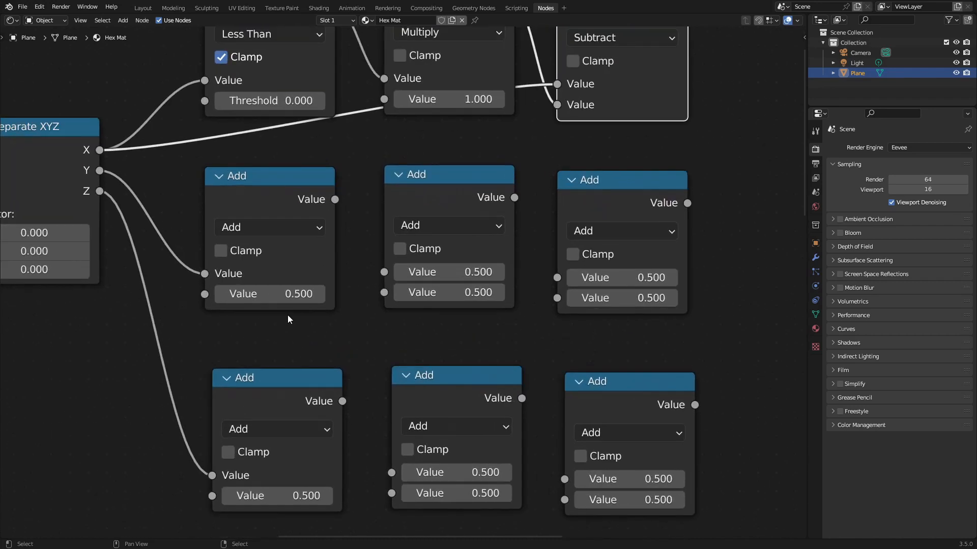
middle_drag(317, 322, 355, 319)
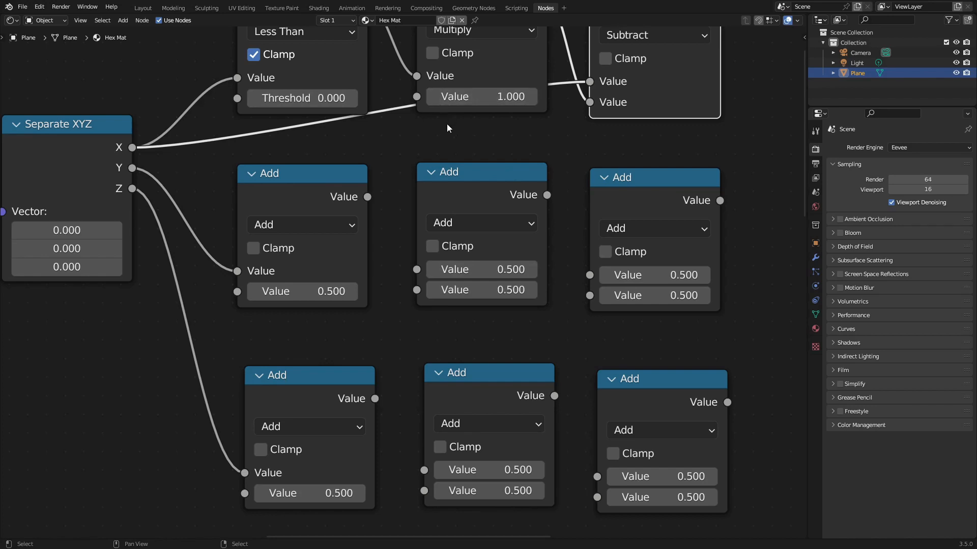
click(276, 227)
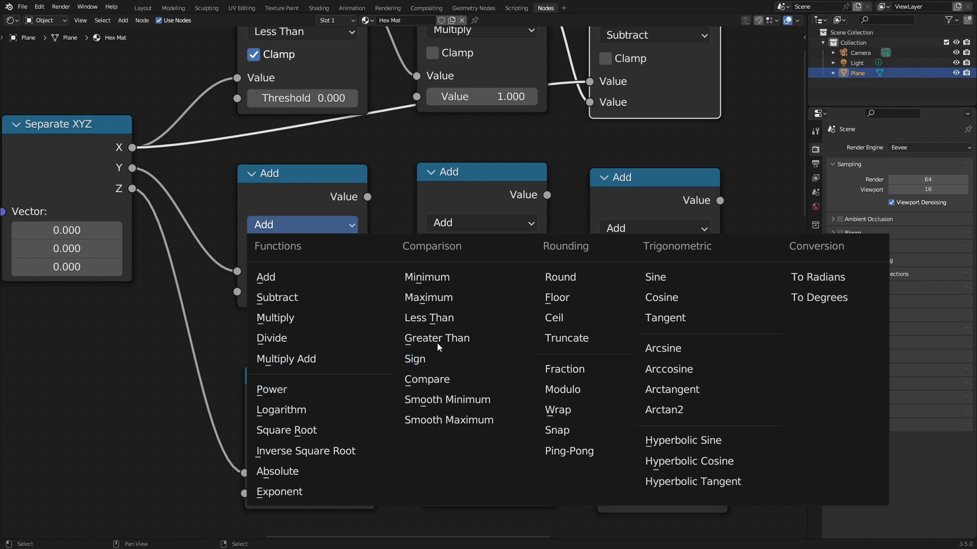
click(426, 319)
click(285, 292)
text(0)
key(Return)
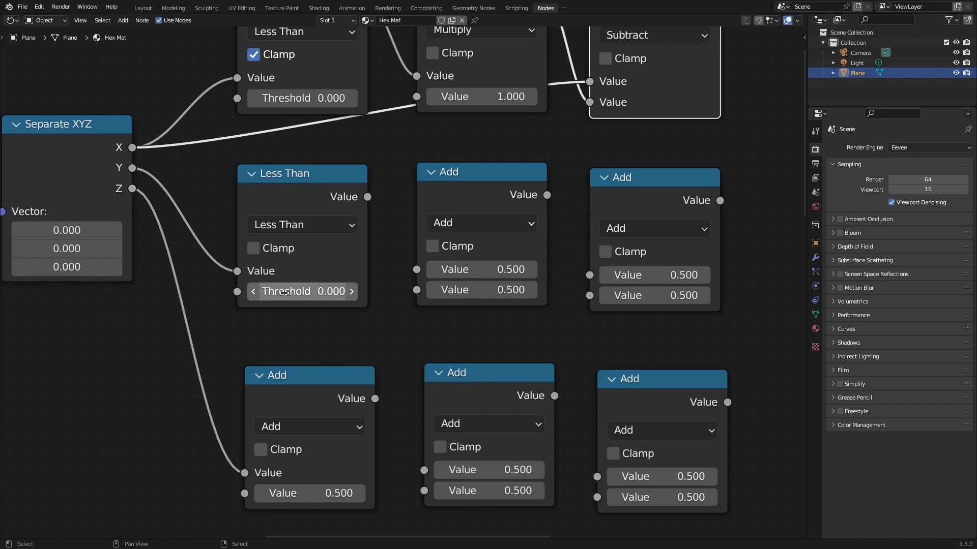
click(291, 250)
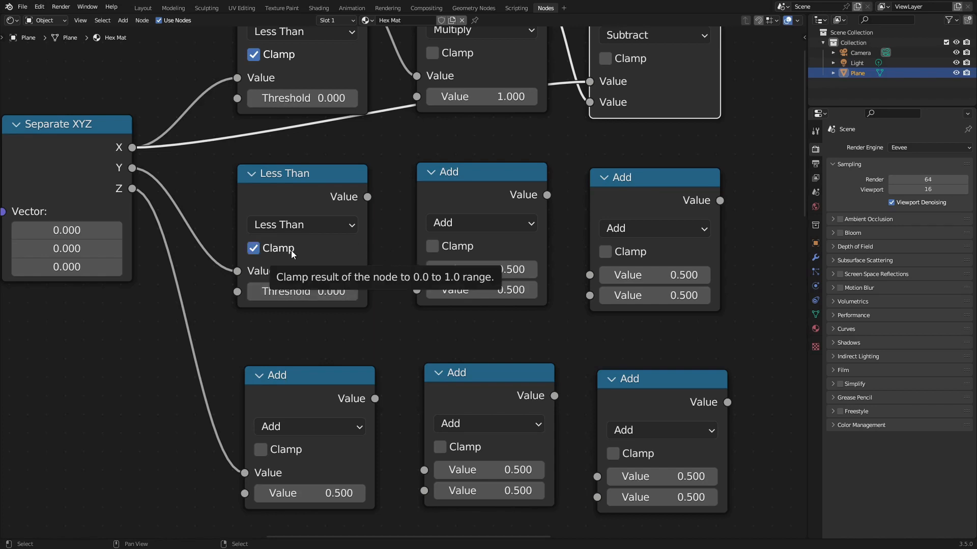
Step: Feed Less Than into the first Value input of the Y row's second math node and make that node a Multiply
drag(368, 197, 418, 269)
click(456, 228)
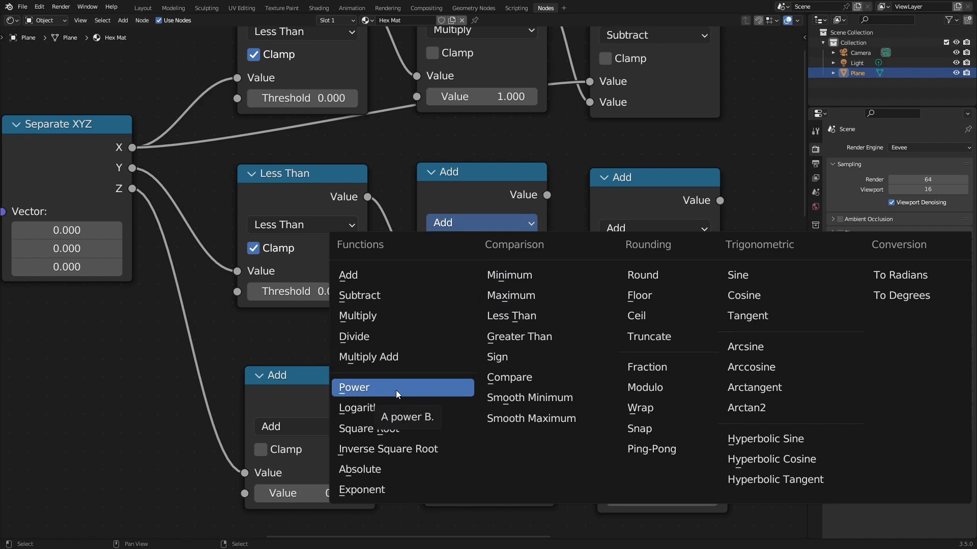
click(395, 319)
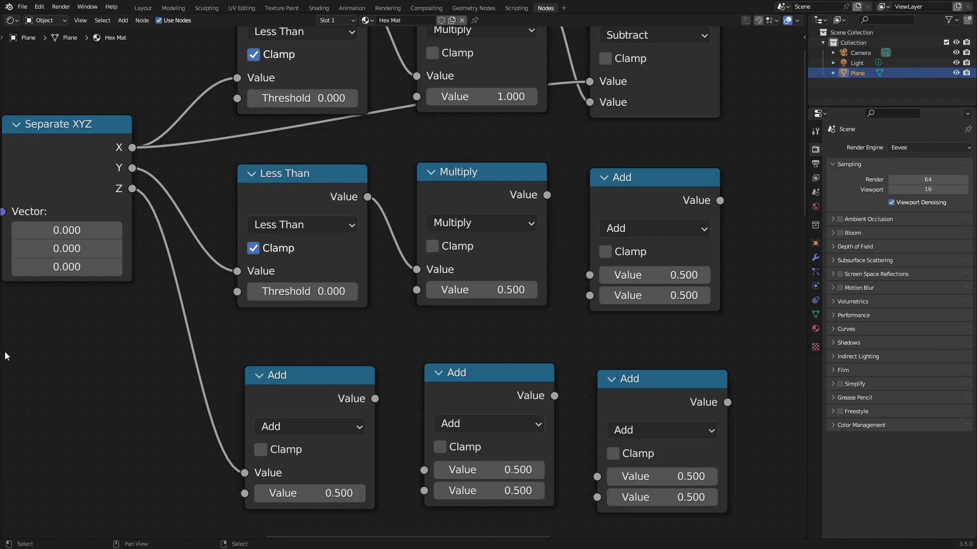
Step: Add a Vert Calculations group below Separate XYZ and connect its Value output to the second input of the Y row's Multiply node
scroll(79, 429, down, 1)
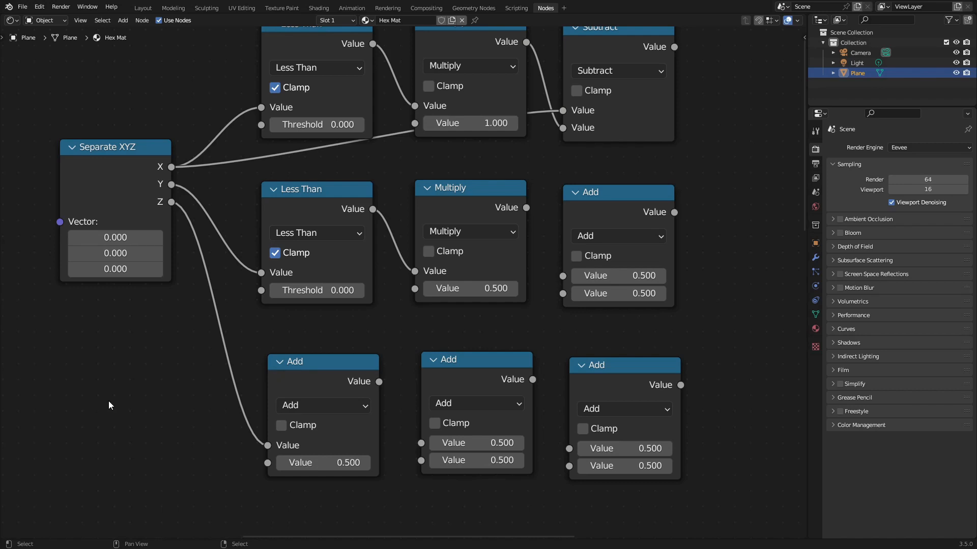
scroll(142, 390, down, 1)
middle_drag(165, 395, 318, 361)
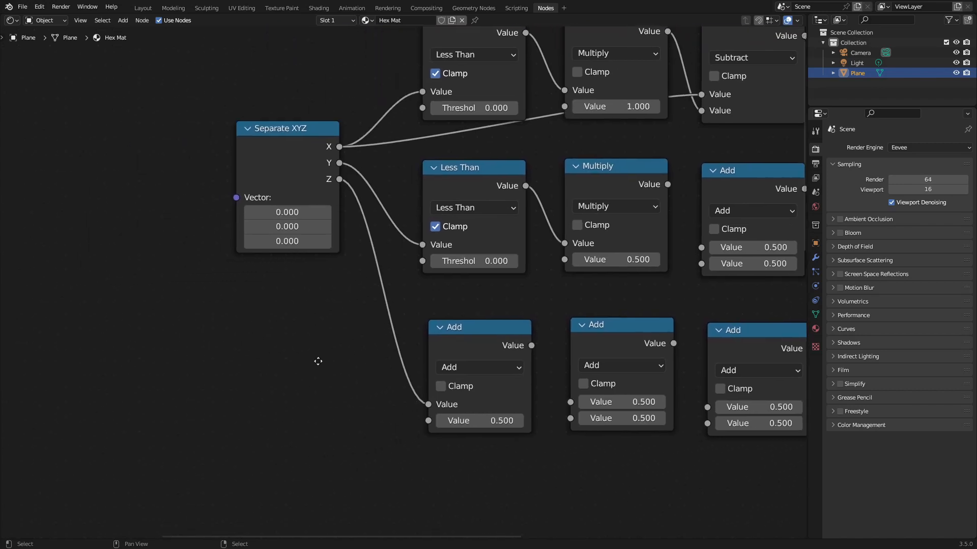
key(shift+a)
text(vert)
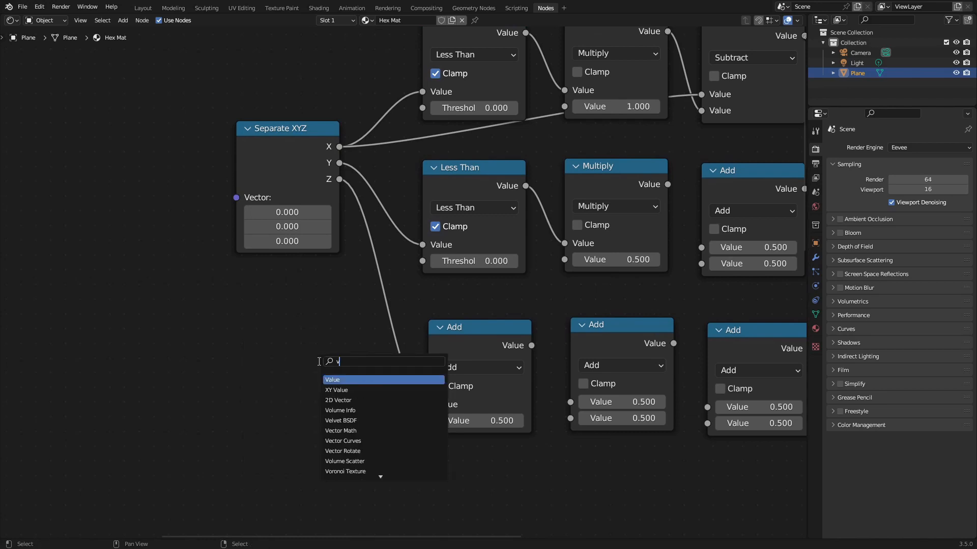
key(Return)
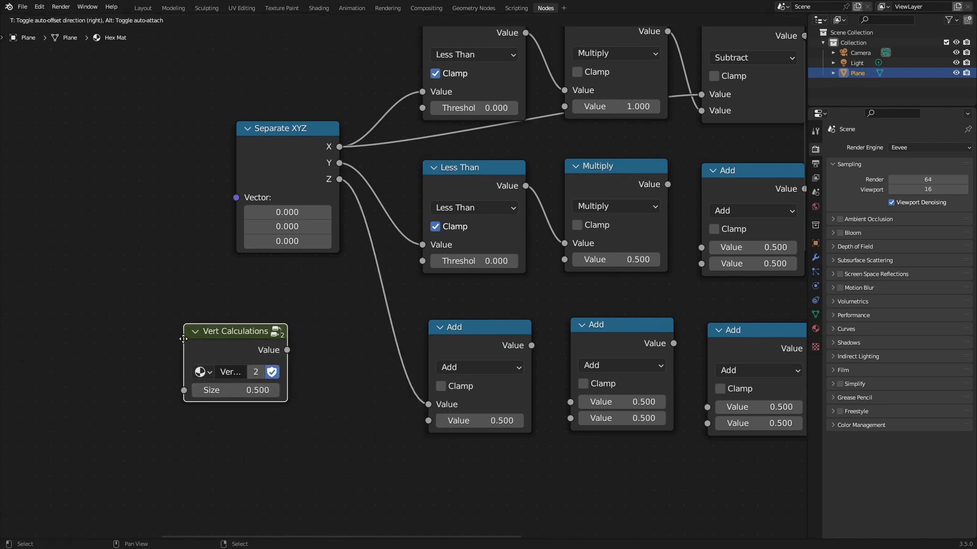
click(283, 354)
drag(287, 350, 564, 260)
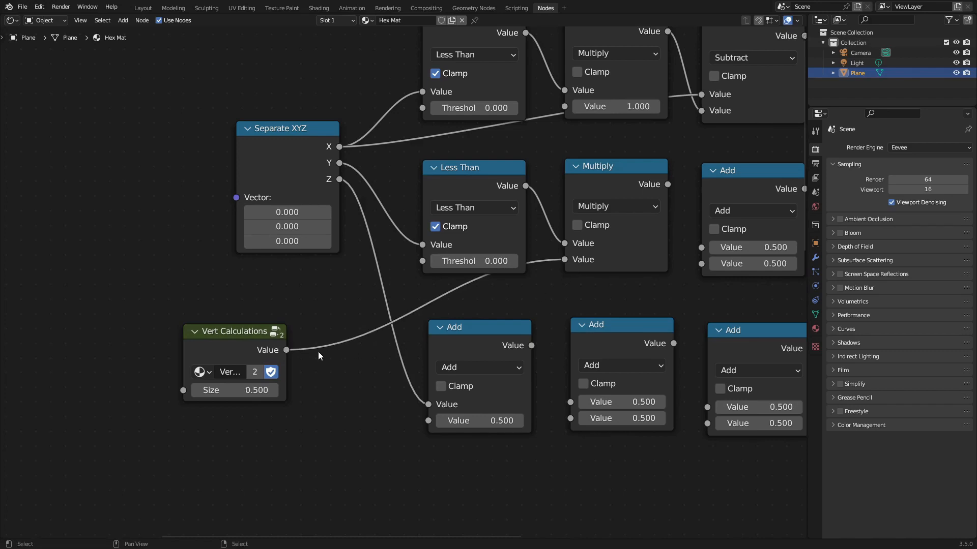
drag(270, 344, 321, 332)
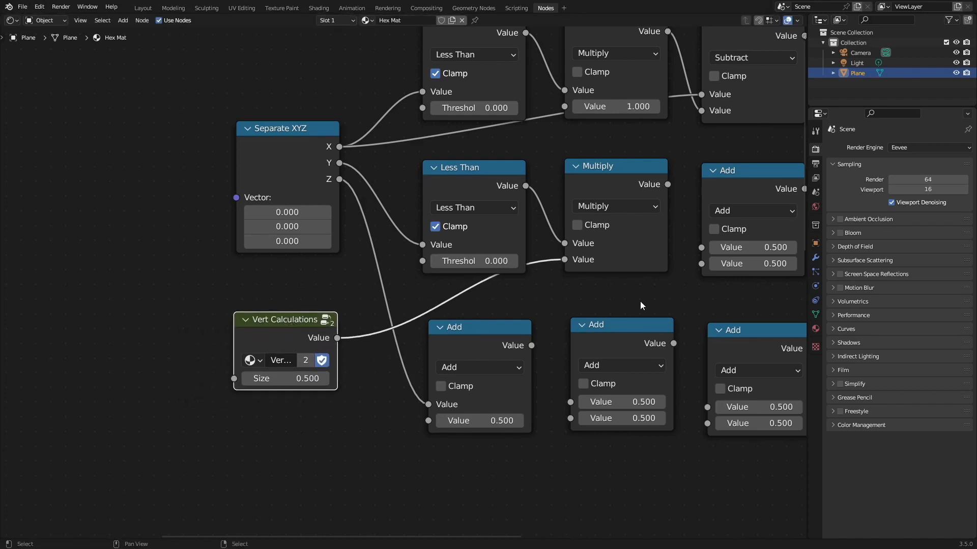
Step: Connect the Y row's Multiply output to the second Value input of that row's third math node
middle_drag(640, 284, 445, 316)
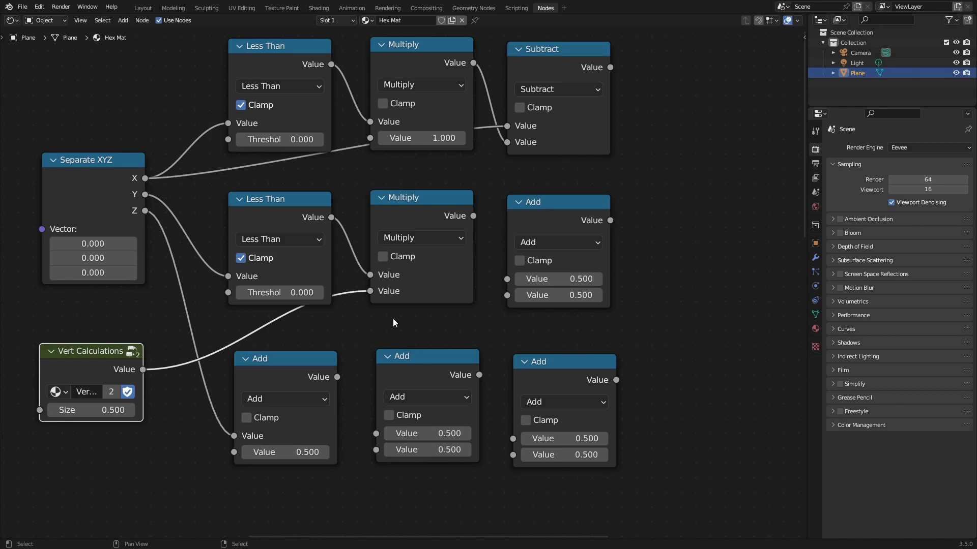
click(287, 221)
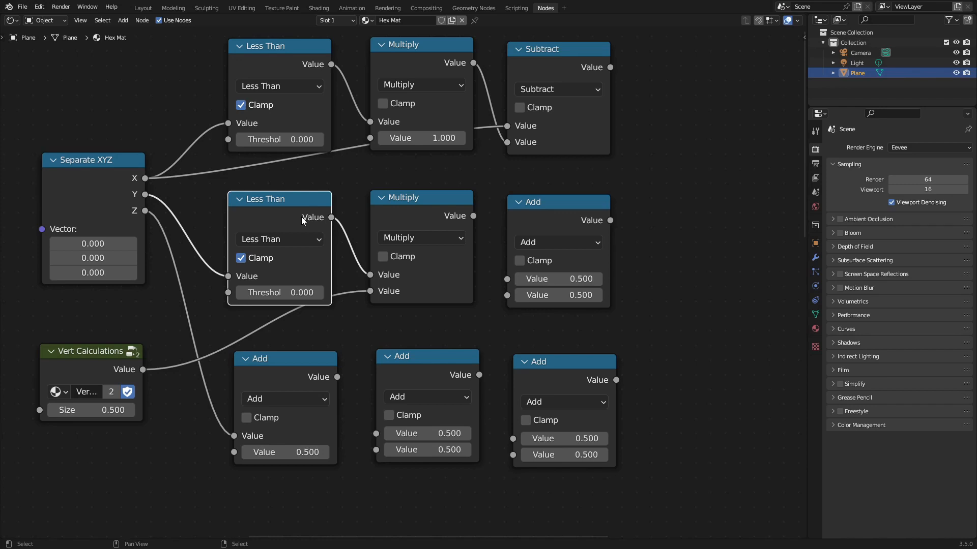
click(456, 283)
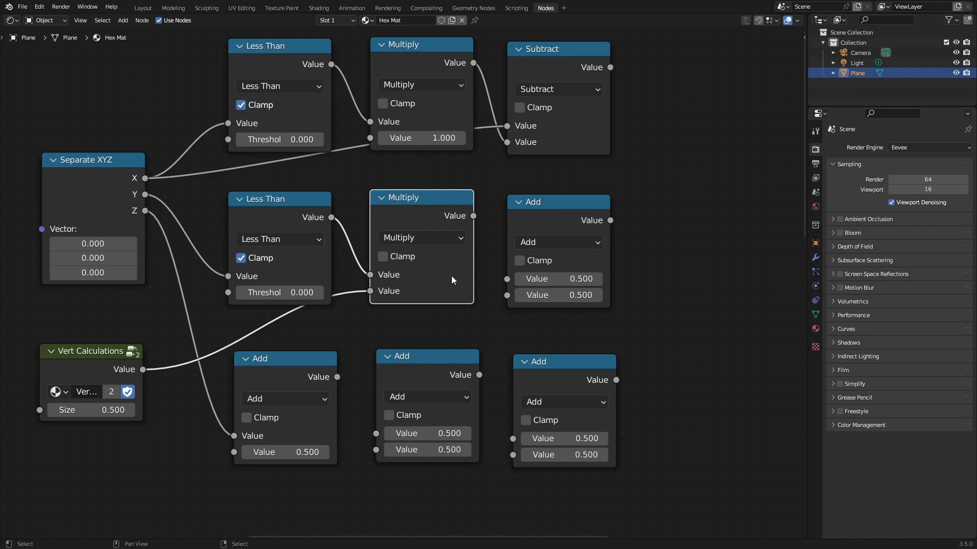
click(92, 373)
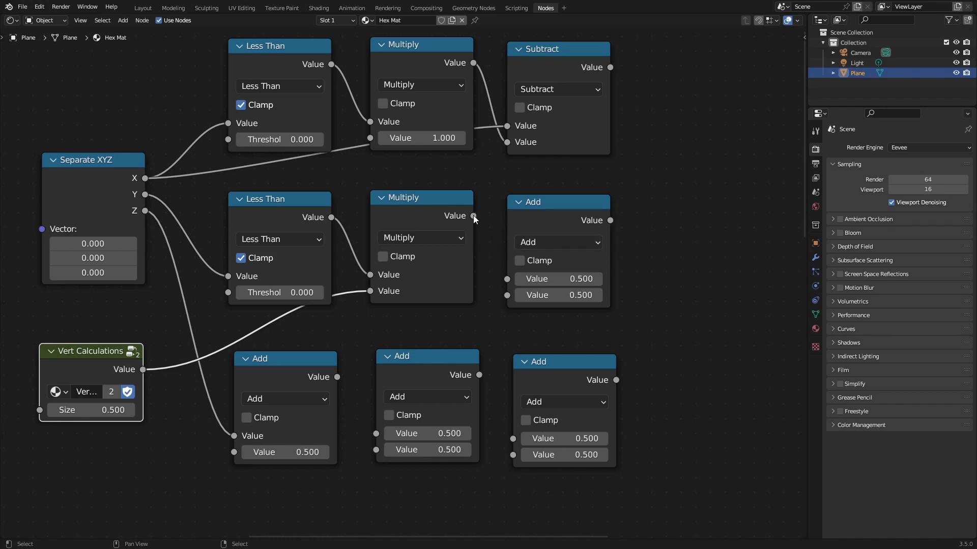
drag(473, 215, 507, 294)
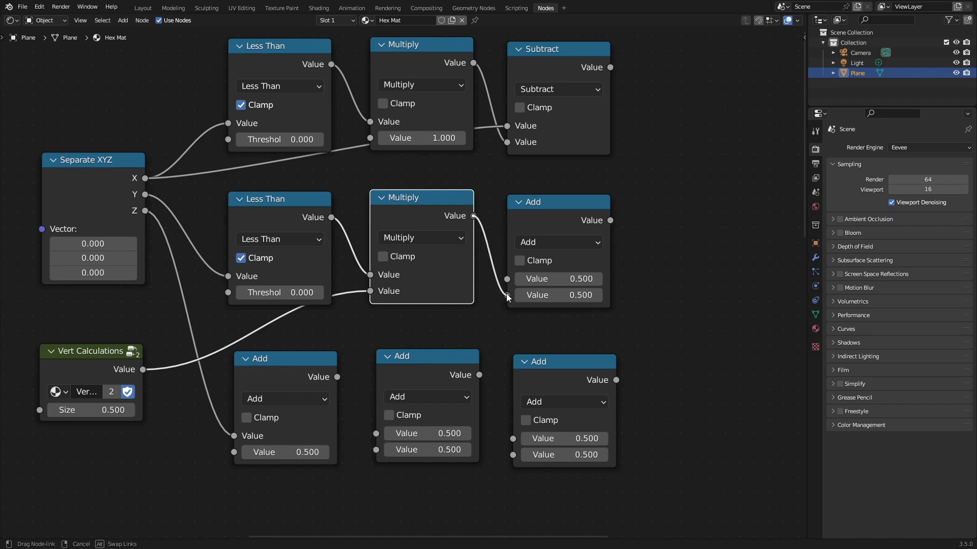
drag(507, 295, 514, 289)
Step: Set the Y row's third math node to Subtract and connect the Separate XYZ Y output to its first Value input
click(557, 243)
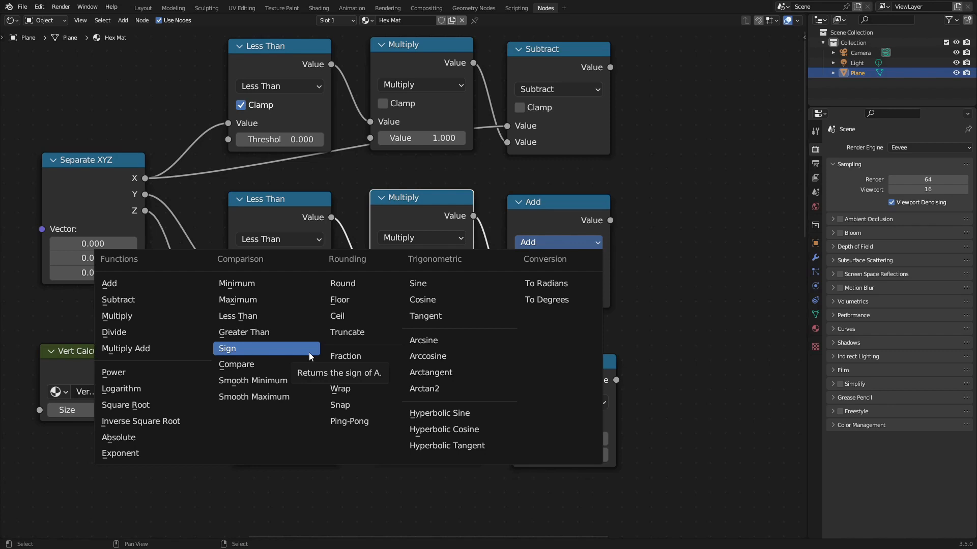
click(557, 242)
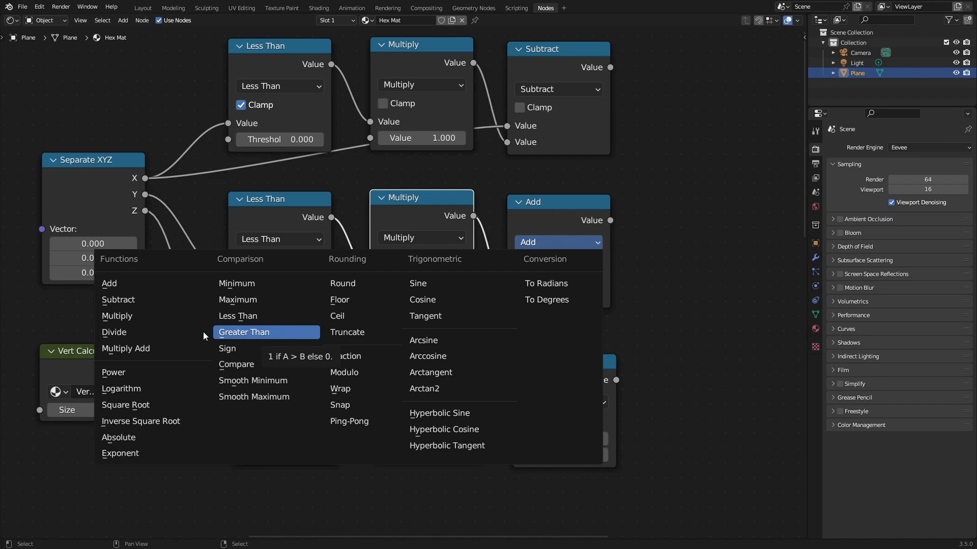
click(145, 306)
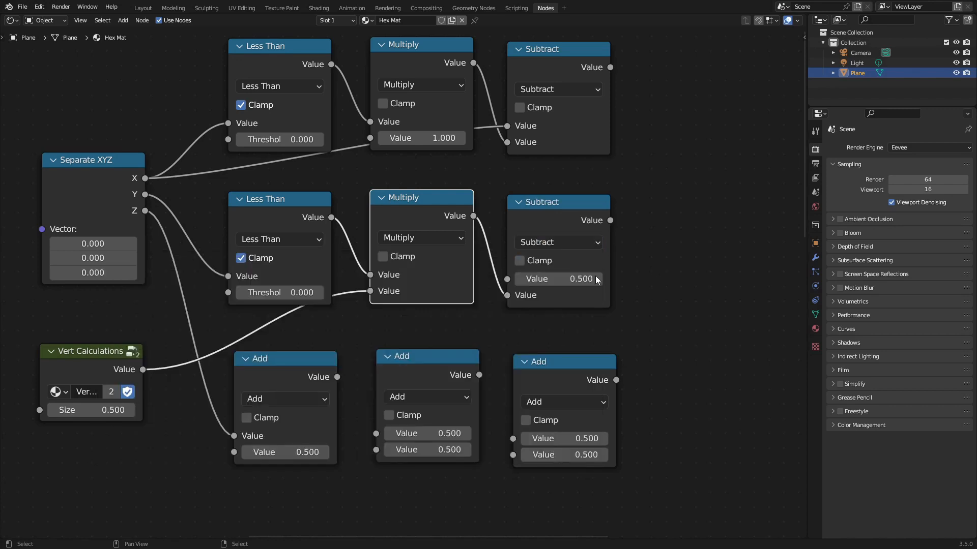
drag(144, 194, 508, 276)
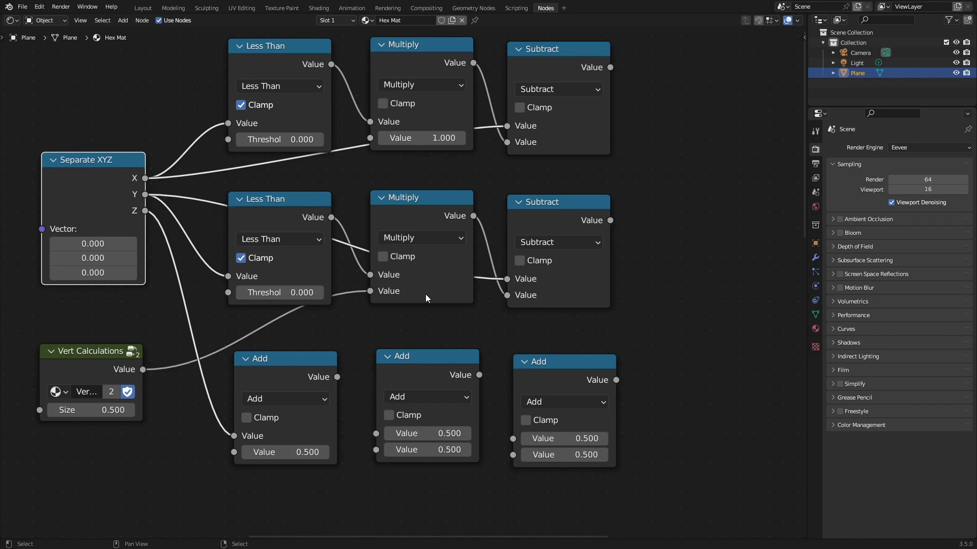
Step: Connect the Z row's first math node to the second node's first Value input and set the second node's other value to 1
middle_drag(494, 378, 421, 319)
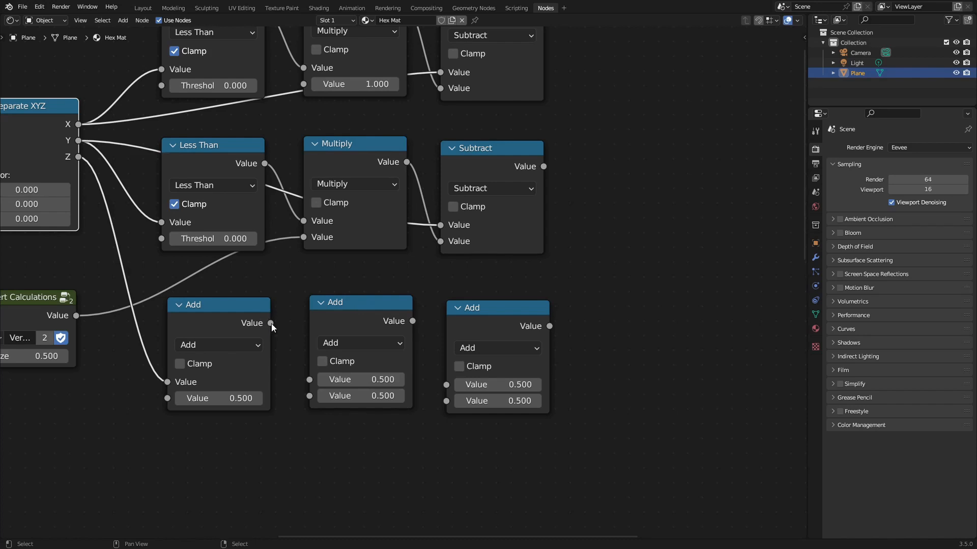
drag(271, 323, 282, 329)
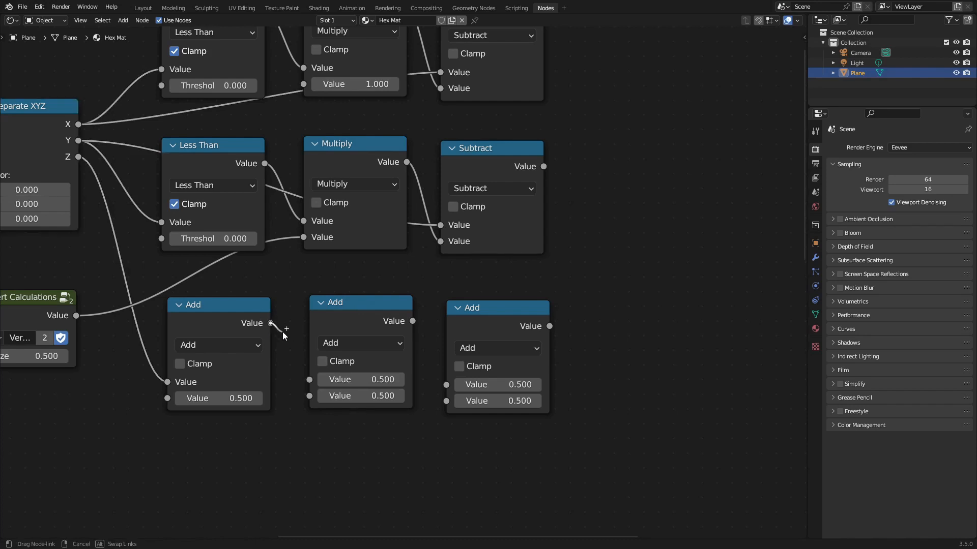
drag(283, 332, 318, 379)
click(387, 395)
text(1)
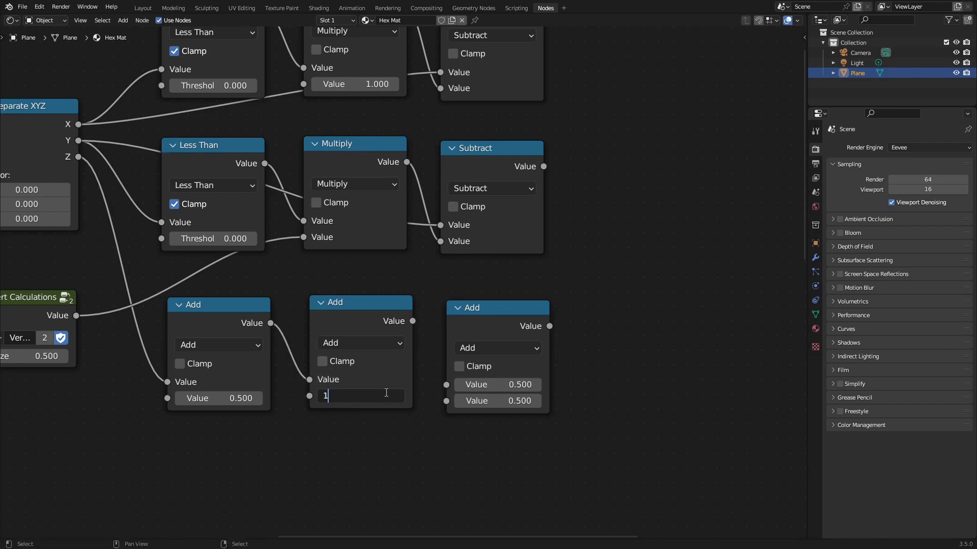
key(Return)
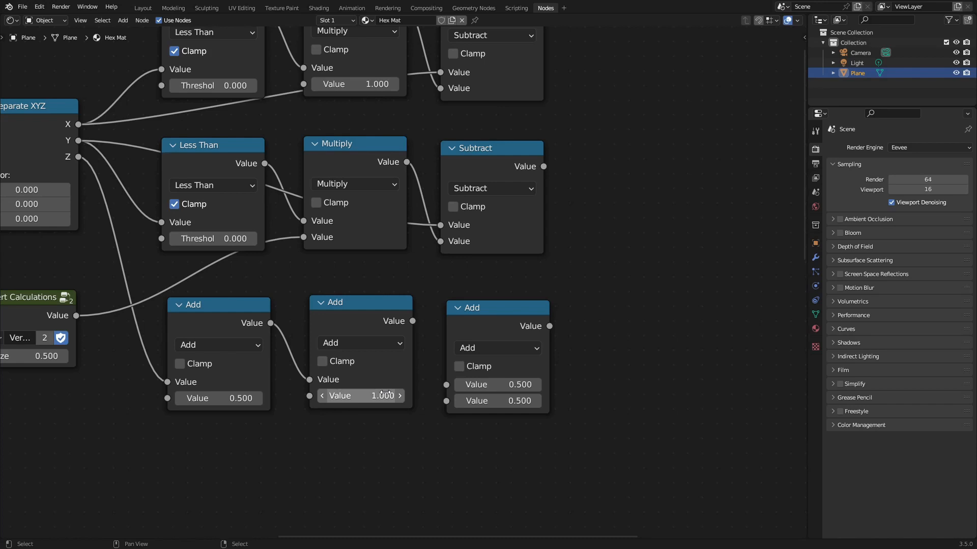
Step: Connect the output of the Z row's second math node to the second Value input of that row's third node
click(371, 343)
drag(413, 321, 453, 401)
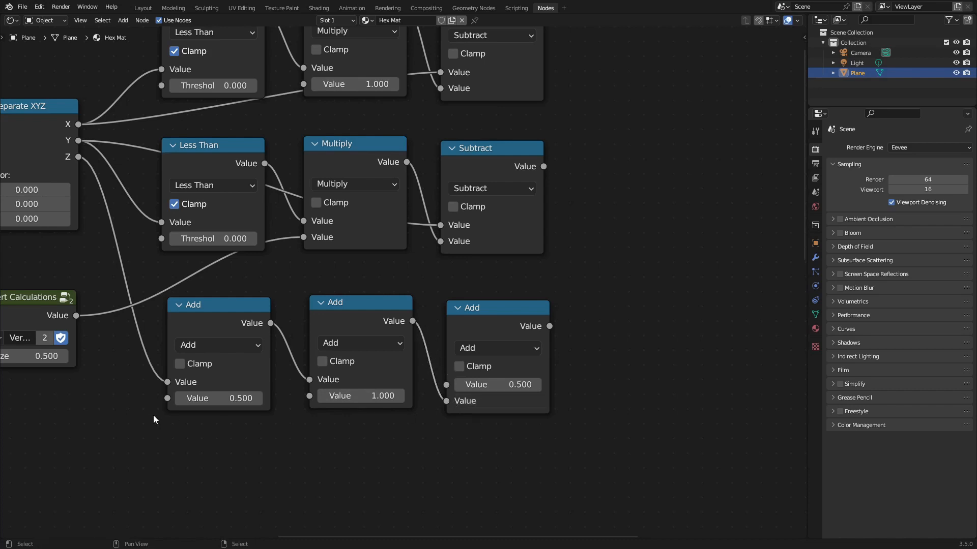
scroll(153, 415, down, 3)
middle_drag(137, 410, 233, 280)
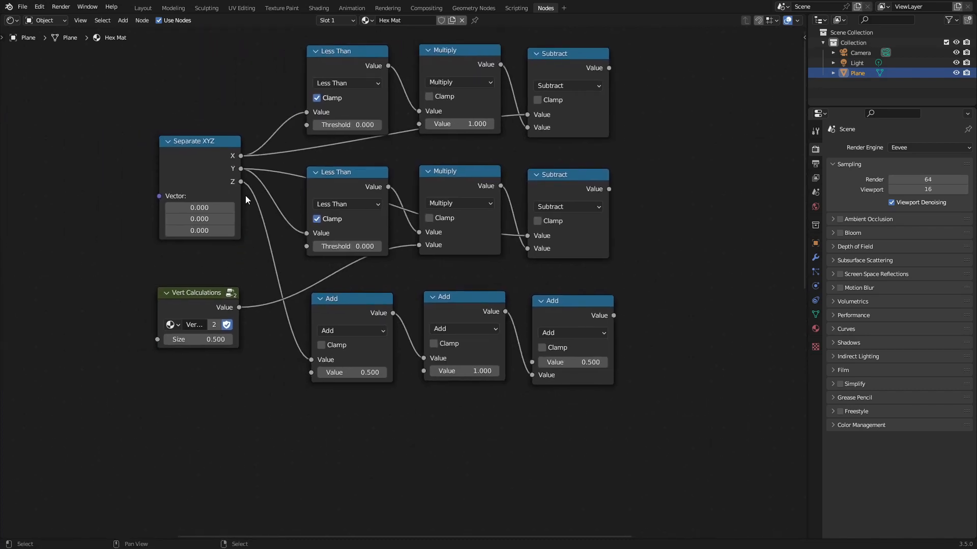
Step: Connect the Separate XYZ Z output to the first Value input of the Z row's third math node and set it to Subtract
drag(242, 181, 549, 361)
click(560, 334)
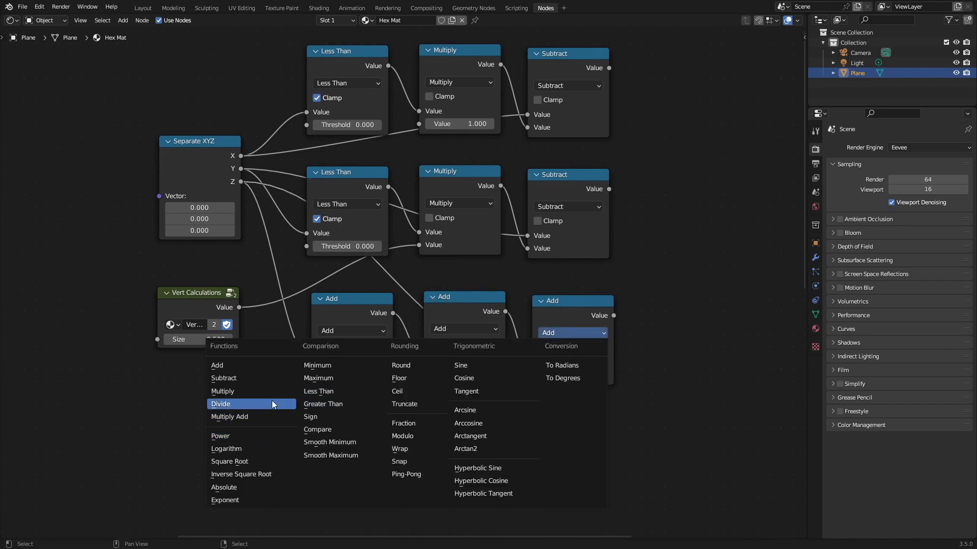
click(246, 379)
Step: Add a Combine XYZ node after the three Subtract nodes, level with the Y row
middle_drag(654, 272, 488, 299)
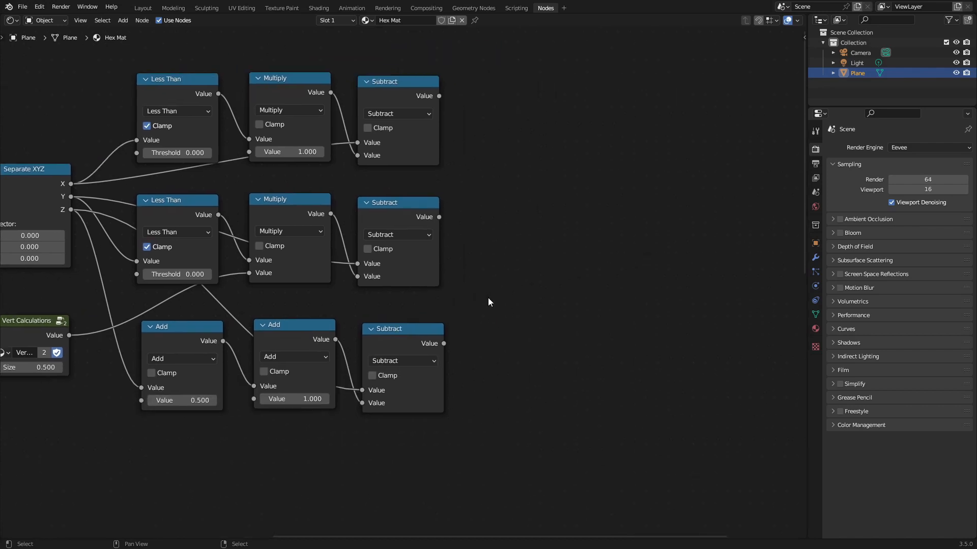
scroll(488, 300, down, 2)
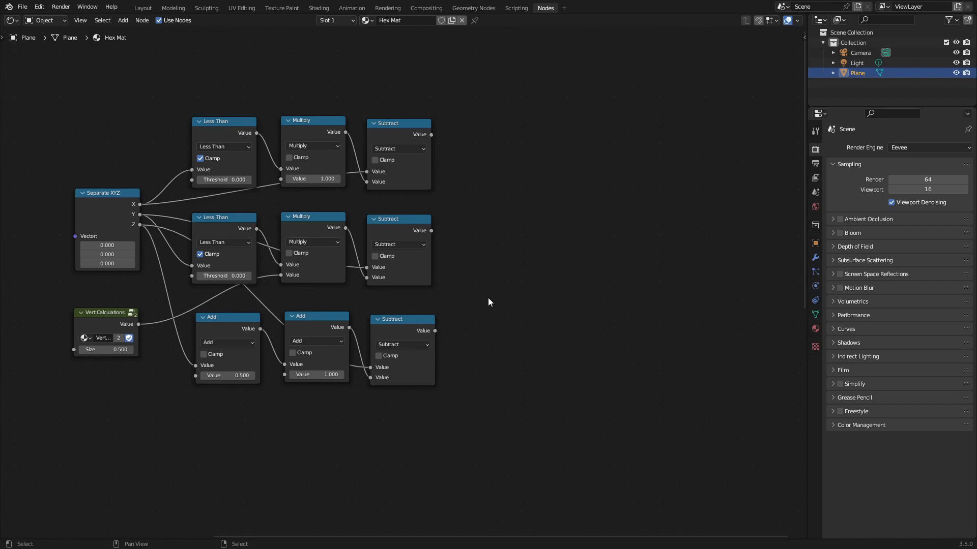
key(shift+a)
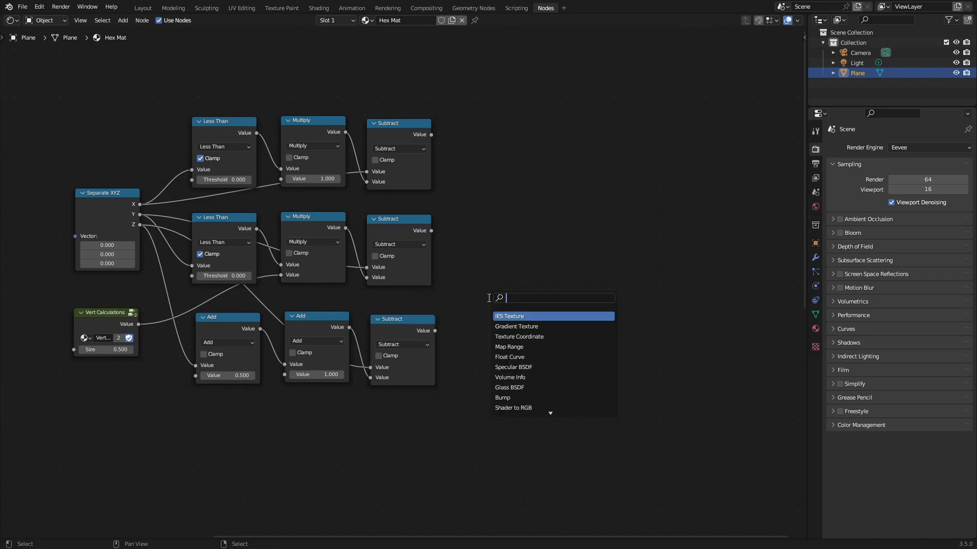
text(comb)
key(Return)
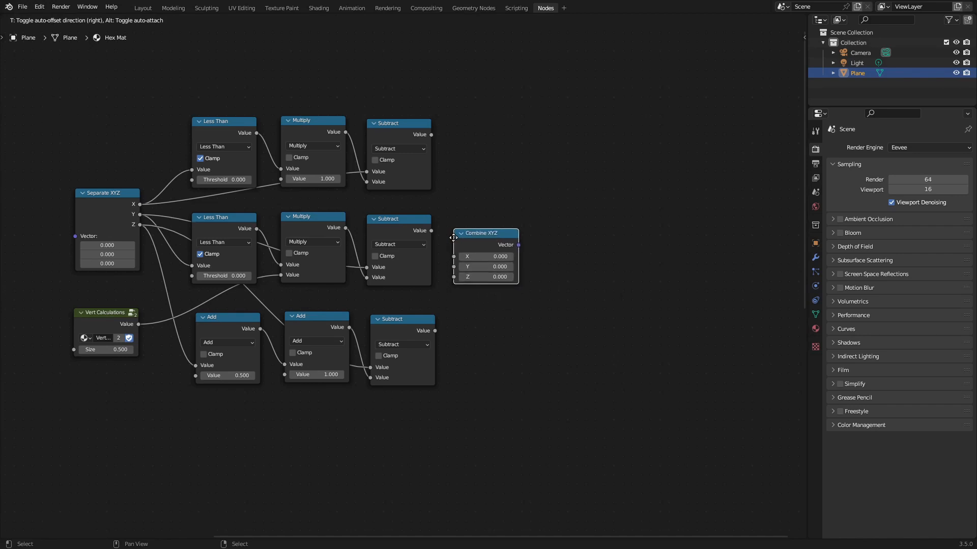
click(453, 237)
Step: Add a Vector Math node set to Absolute after Combine XYZ and connect the Combine XYZ Vector output to it
scroll(579, 339, down, 2)
key(shift+a)
click(507, 336)
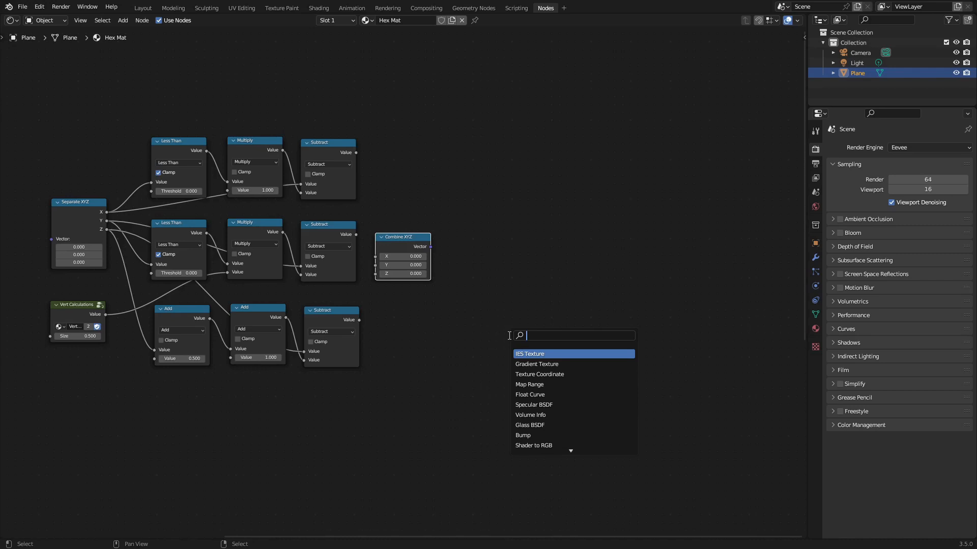
text(vect)
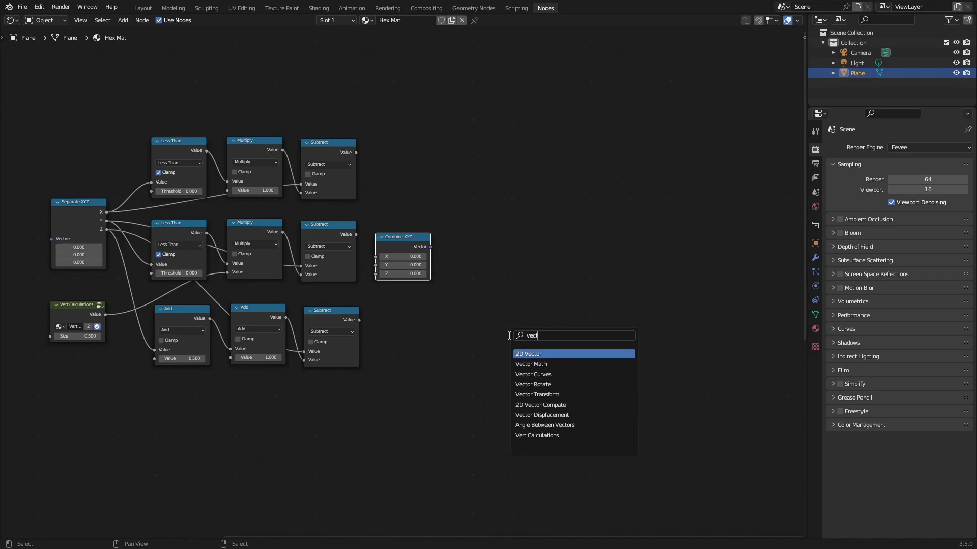
key(Down)
key(Return)
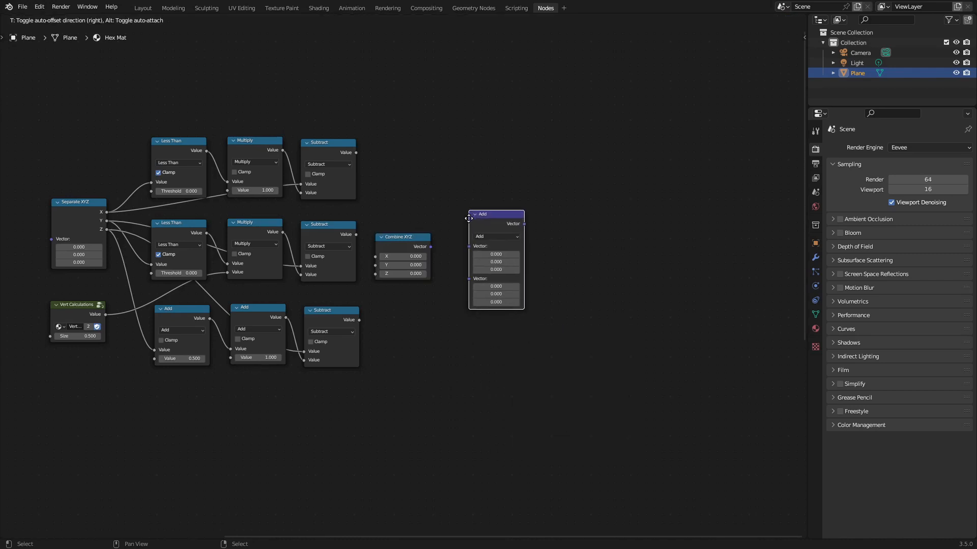
click(468, 217)
scroll(480, 258, up, 2)
click(529, 209)
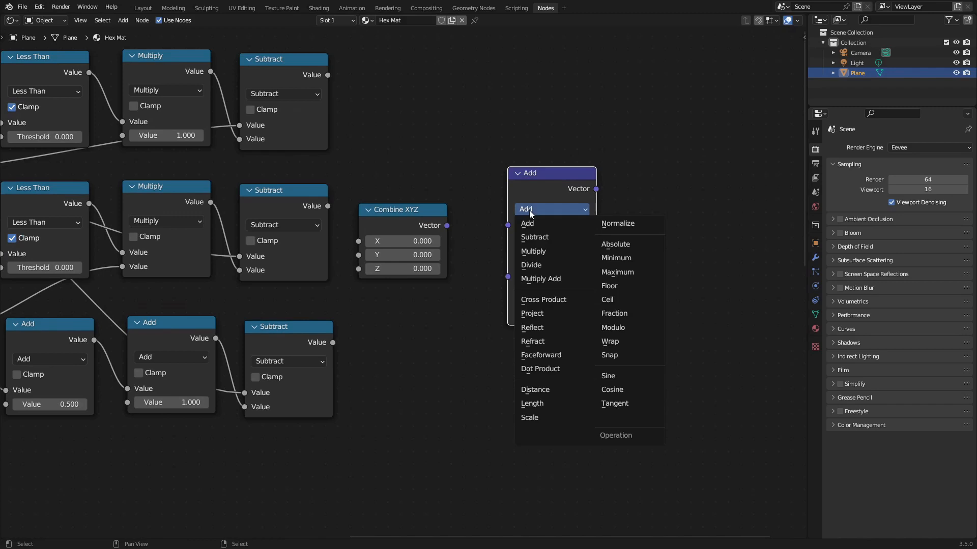
click(611, 244)
drag(447, 225, 508, 226)
Step: Connect the Subtract outputs of the X, Y and Z rows to the matching X, Y and Z inputs of Combine XYZ
drag(385, 227, 403, 205)
scroll(398, 282, up, 1)
scroll(298, 166, down, 1)
drag(314, 40, 372, 225)
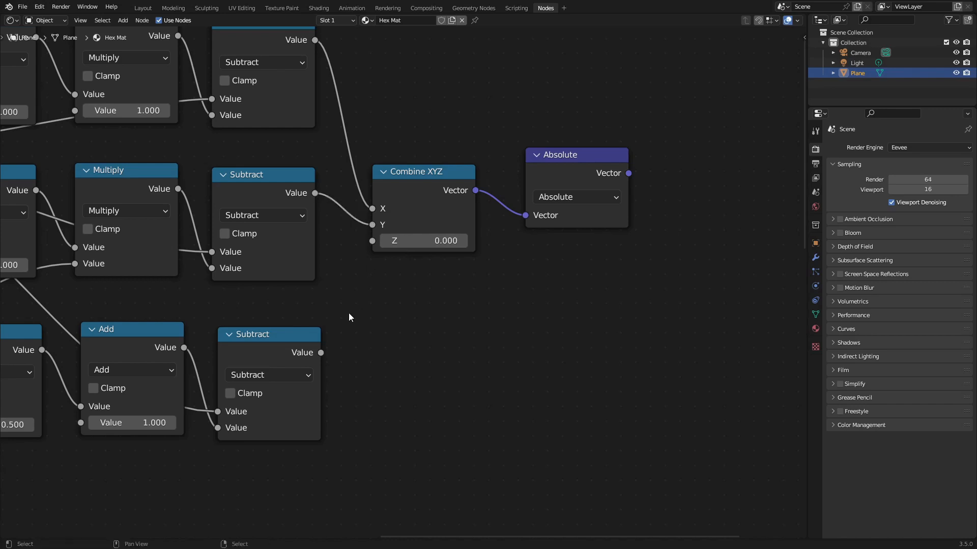
drag(321, 352, 377, 241)
Step: Move the Combine XYZ and Absolute nodes closer to the Subtract nodes to tidy the layout
drag(415, 200, 402, 169)
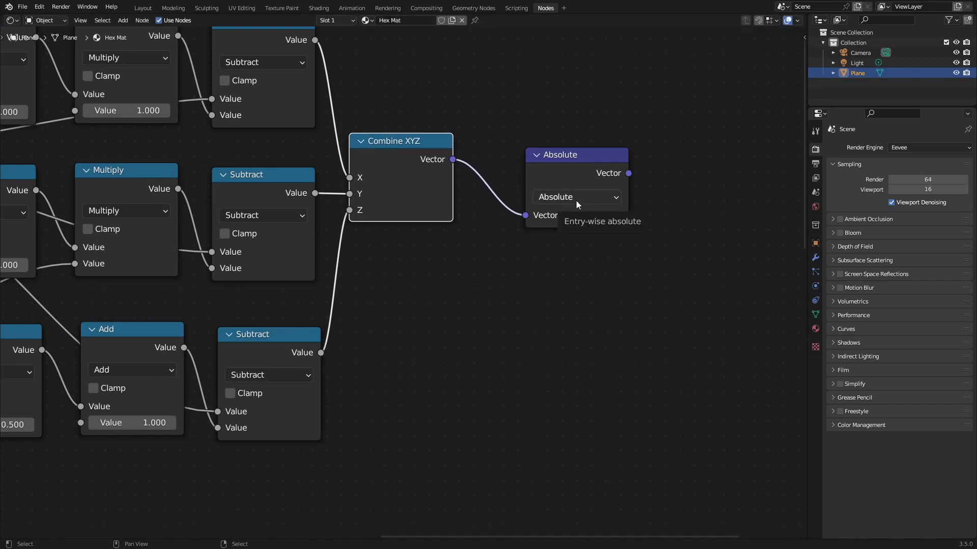
drag(579, 183, 517, 168)
scroll(477, 253, down, 2)
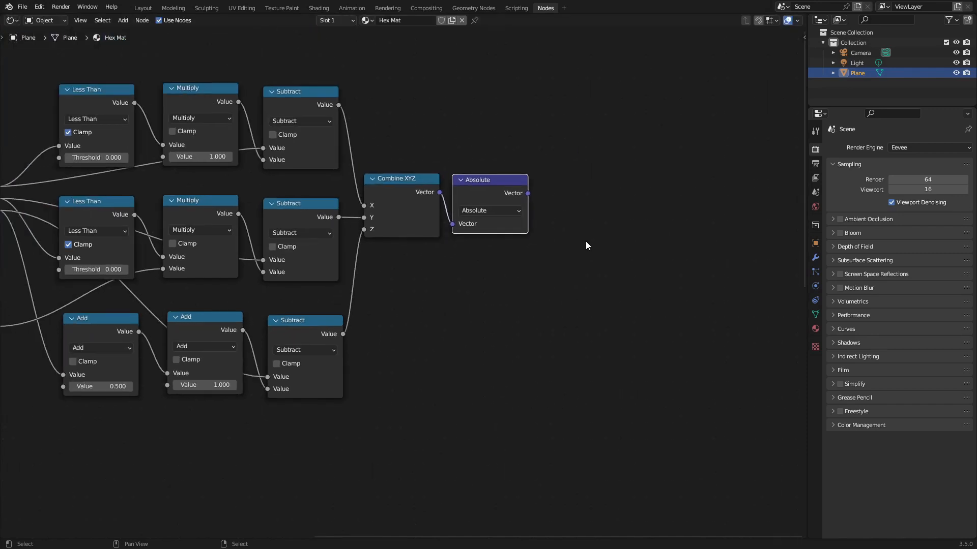
Step: Select all nodes from Separate XYZ and Vert Calculations through Absolute and combine them into a node group
scroll(456, 287, down, 2)
middle_drag(456, 288, 623, 300)
scroll(625, 303, down, 1)
scroll(589, 316, up, 2)
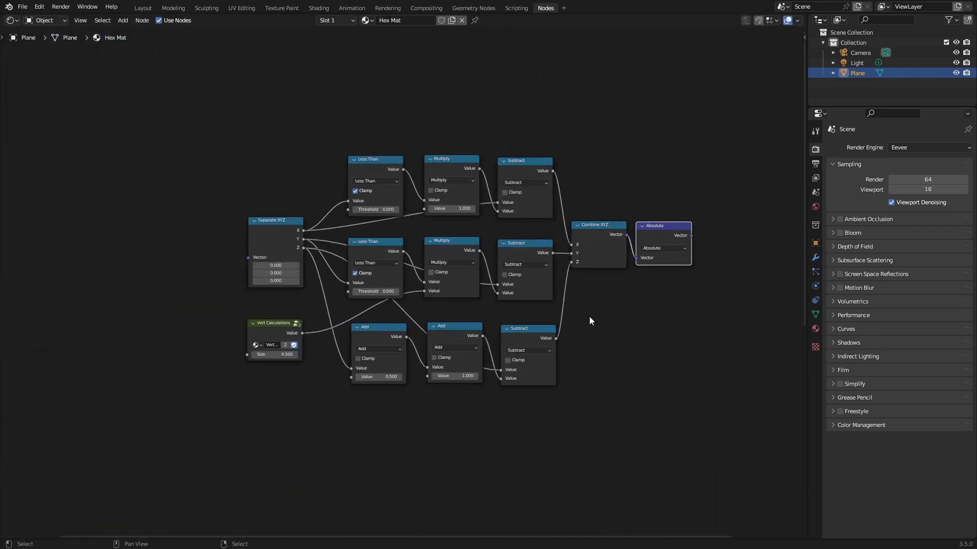
drag(239, 135, 708, 401)
scroll(621, 379, down, 1)
scroll(621, 377, up, 1)
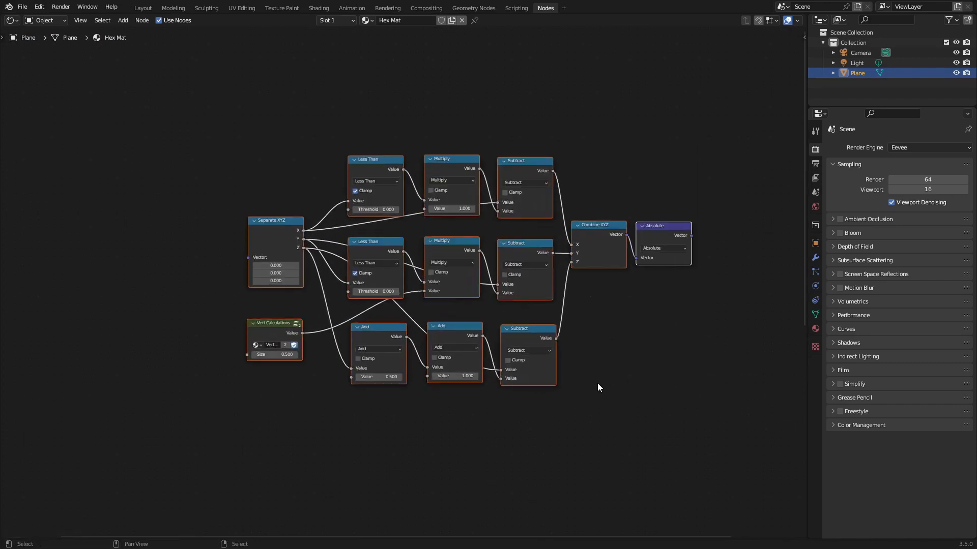
key(ctrl+g)
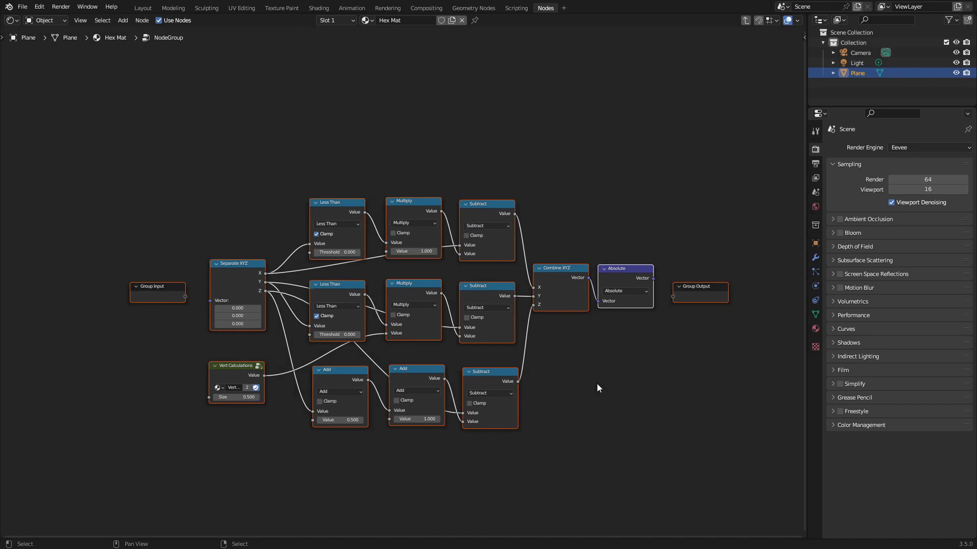
key(q)
key(Escape)
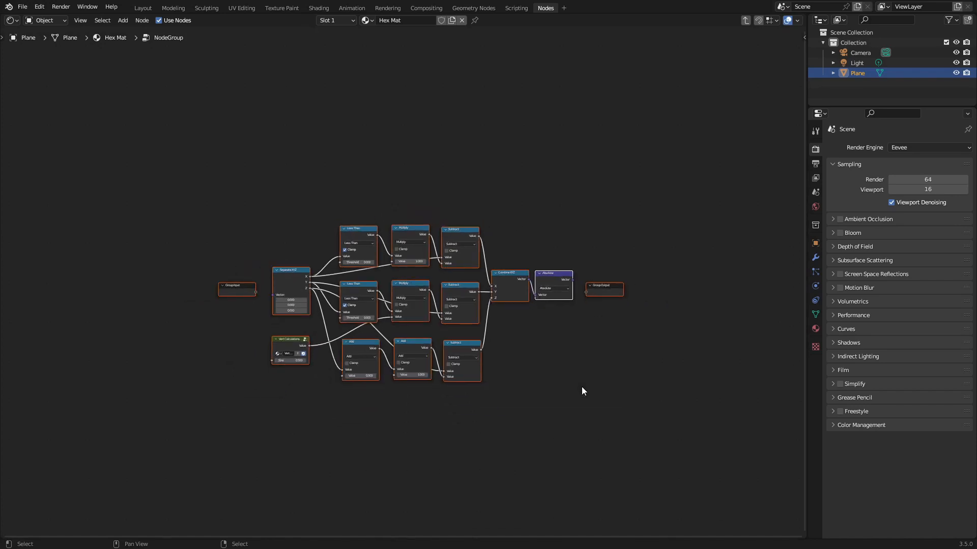
key(Tab)
key(Tab)
Step: Connect the Group Input to the Separate XYZ Vector input and to the Vert Calculations Size input
scroll(344, 378, up, 4)
scroll(344, 379, down, 4)
middle_drag(237, 383, 354, 366)
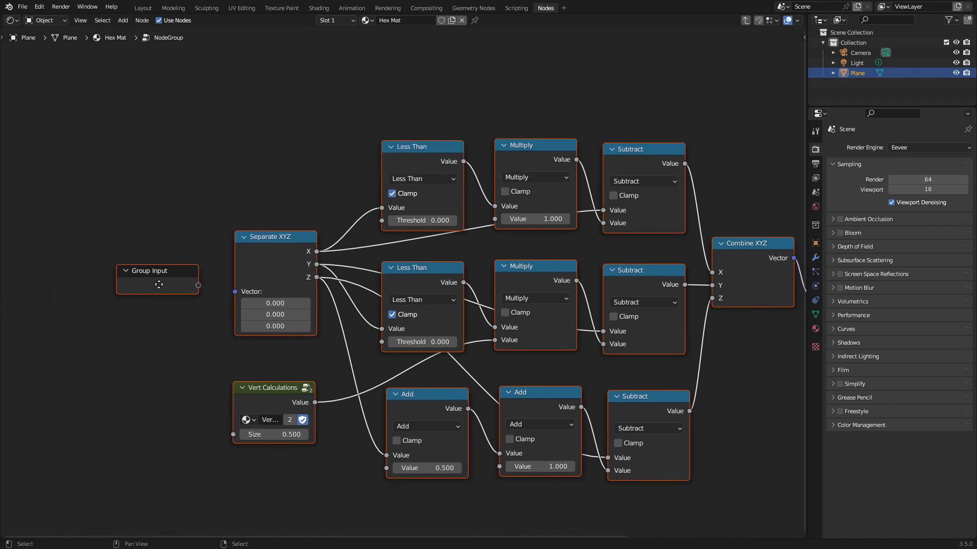
middle_drag(159, 284, 156, 298)
click(186, 310)
drag(180, 303, 221, 312)
scroll(166, 321, down, 2)
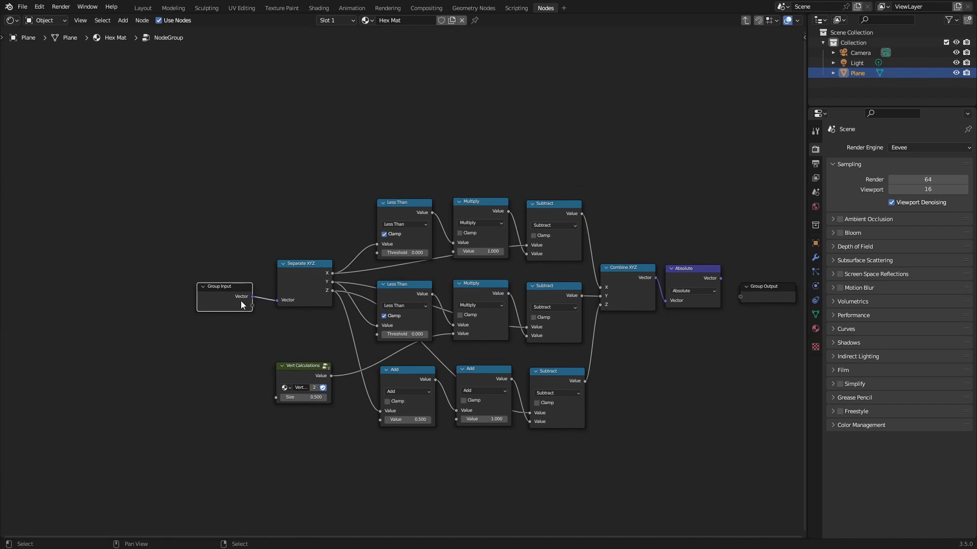
drag(254, 307, 276, 396)
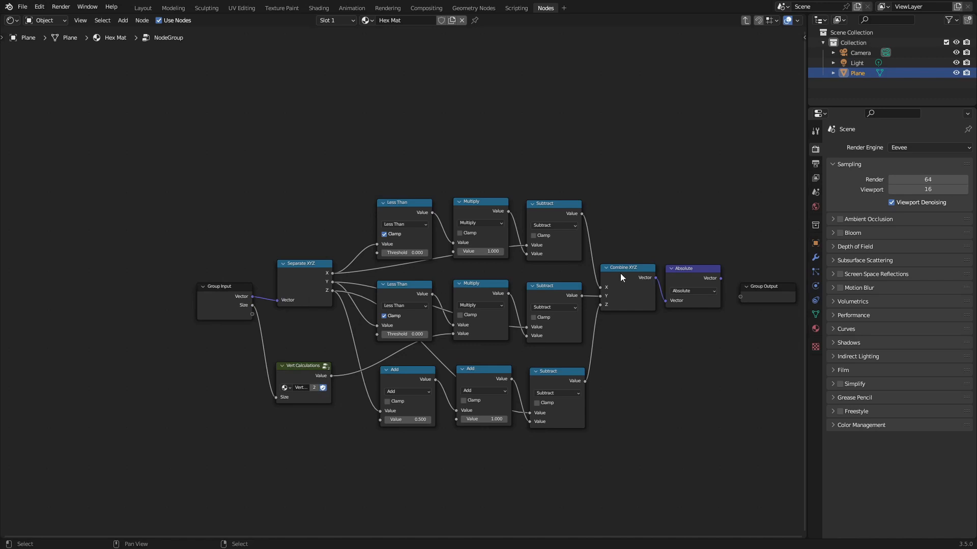
Step: Rename the group's Vector input to UV
click(804, 38)
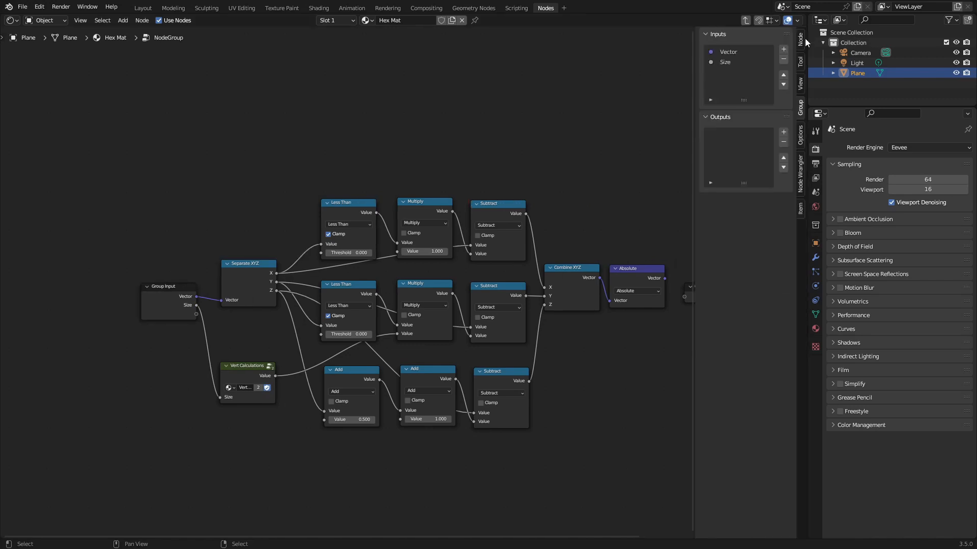
click(724, 62)
double_click(736, 51)
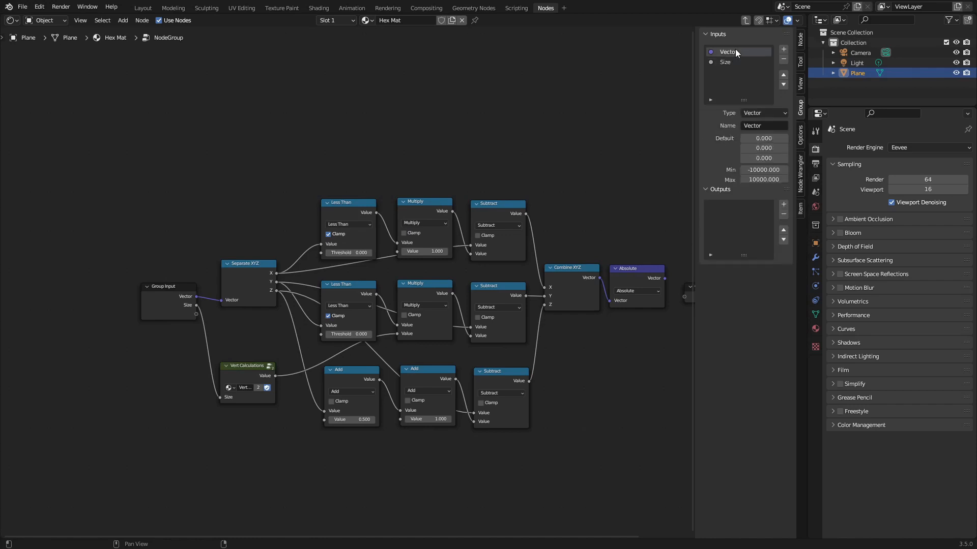
text(UV)
key(Return)
Step: Connect the Absolute node's Vector output to the Group Output and rename that group output to UV
middle_drag(636, 309, 507, 275)
scroll(507, 276, up, 1)
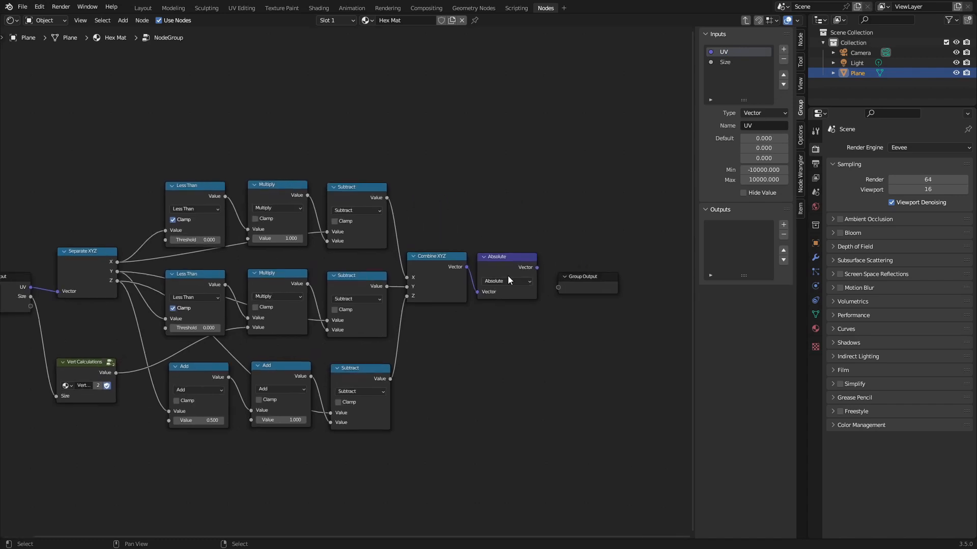
drag(537, 267, 563, 289)
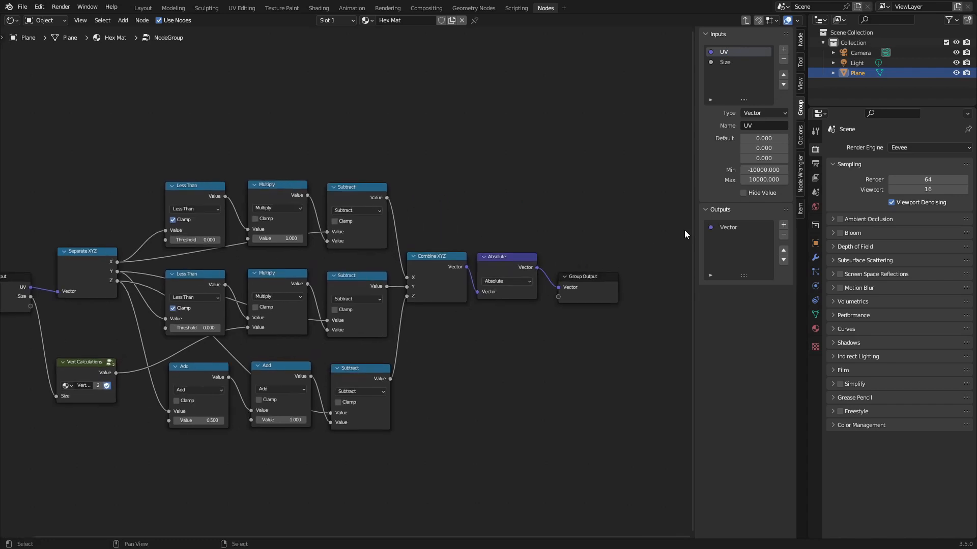
click(725, 225)
text(UV)
key(Return)
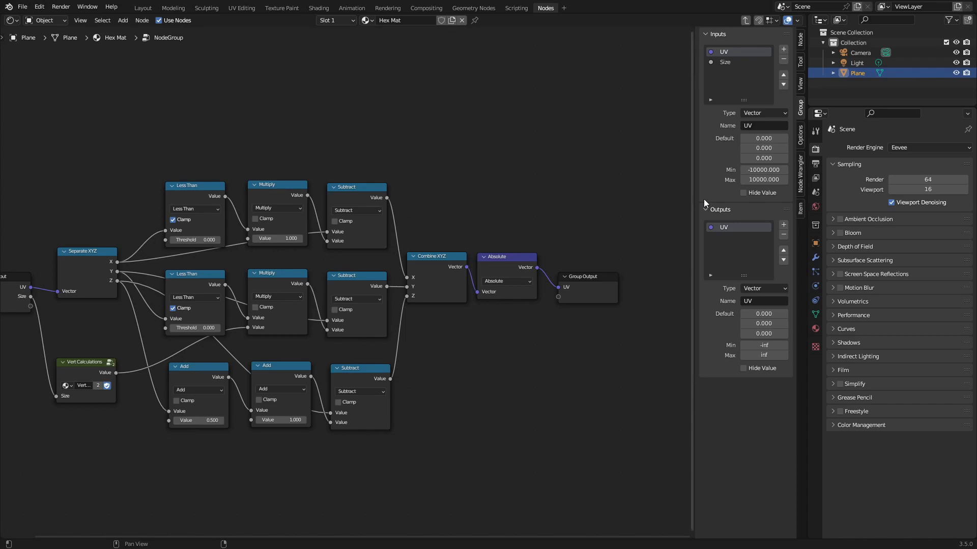
scroll(574, 311, up, 2)
scroll(489, 380, up, 1)
scroll(489, 380, down, 2)
scroll(489, 380, up, 2)
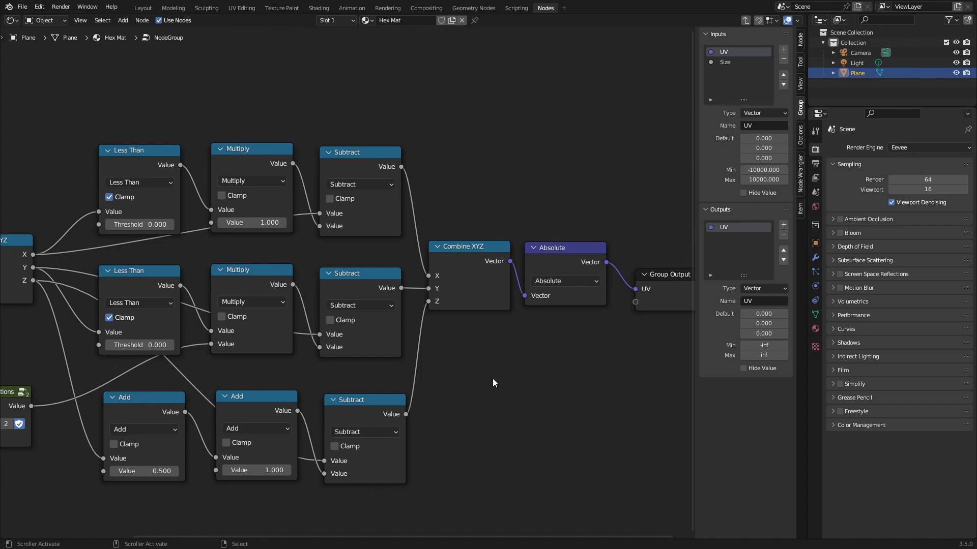
Step: Exit the node group and rename it to UV Negative Correction
key(Tab)
scroll(507, 377, down, 3)
middle_drag(501, 401, 465, 294)
scroll(465, 295, up, 2)
double_click(381, 79)
double_click(382, 78)
text(UV)
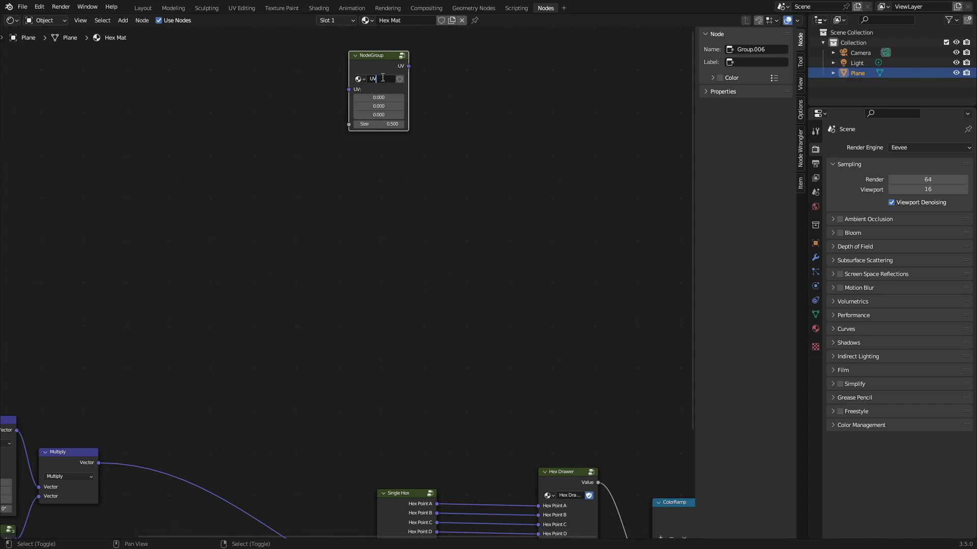
text( Ne)
text(tive co)
text(C)
text(orrection)
Step: Move the UV Negative Correction group onto the link leaving the vector Multiply node so it is inserted there
text(g)
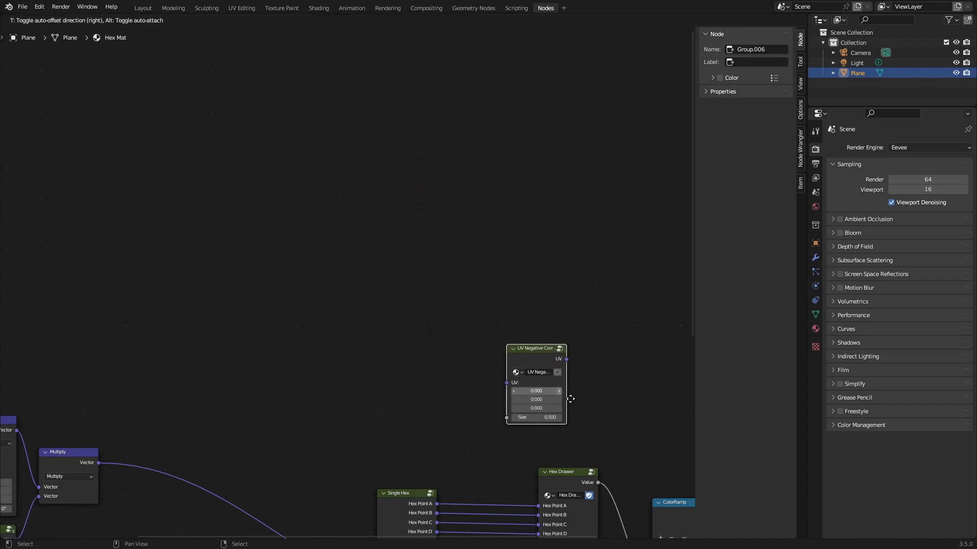
click(427, 399)
middle_drag(509, 404, 597, 255)
scroll(542, 276, up, 2)
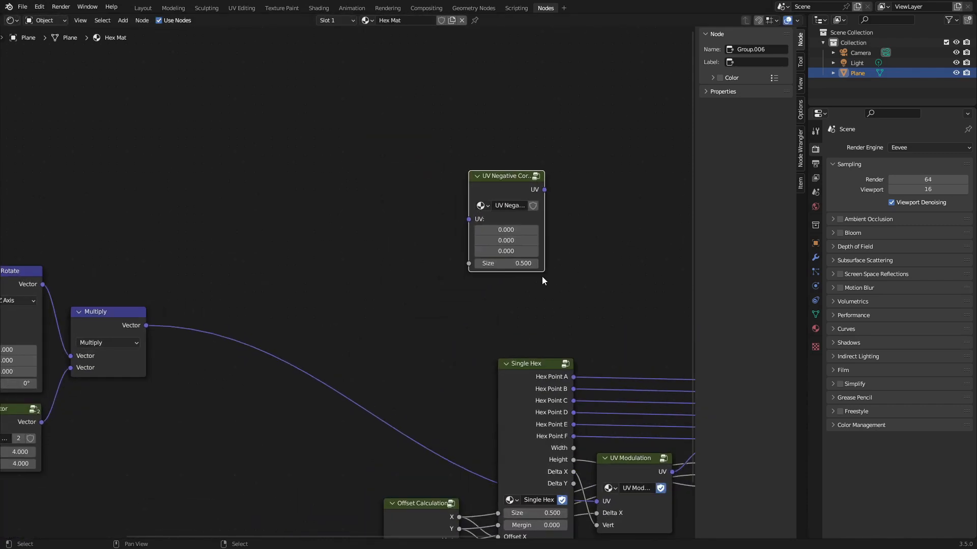
scroll(542, 276, up, 2)
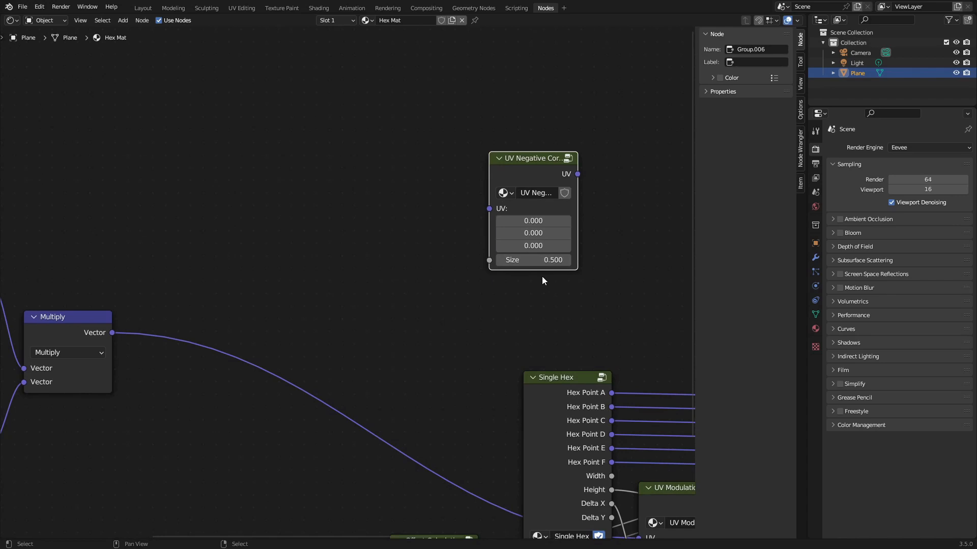
key(g)
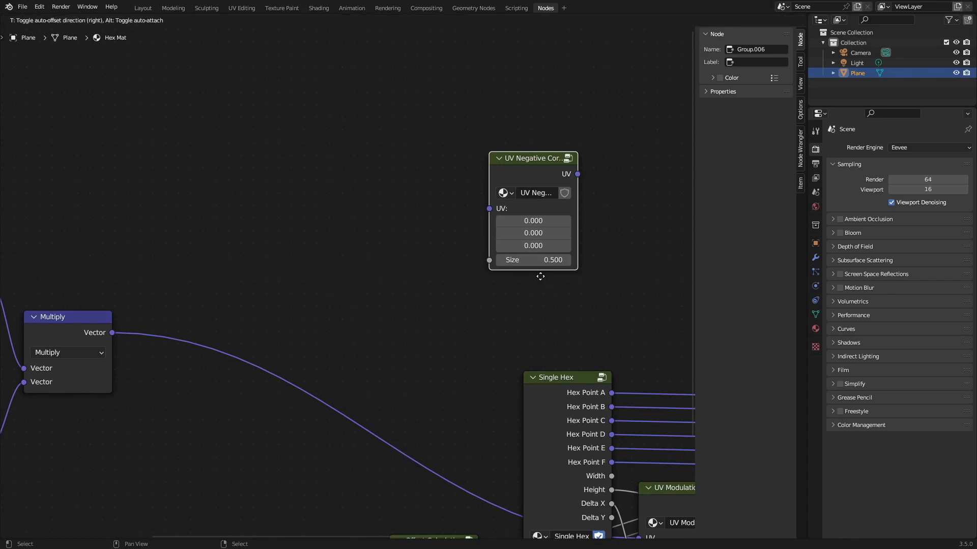
click(240, 394)
Step: Switch to the Shading workspace to view the plane's material preview together with the Hex Mat nodes
scroll(315, 356, down, 3)
middle_drag(413, 307, 225, 242)
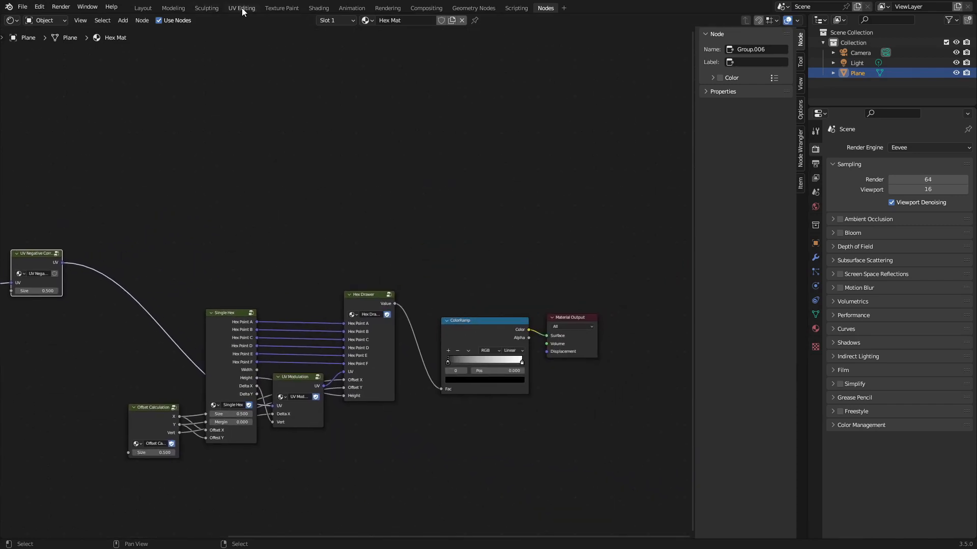
click(319, 8)
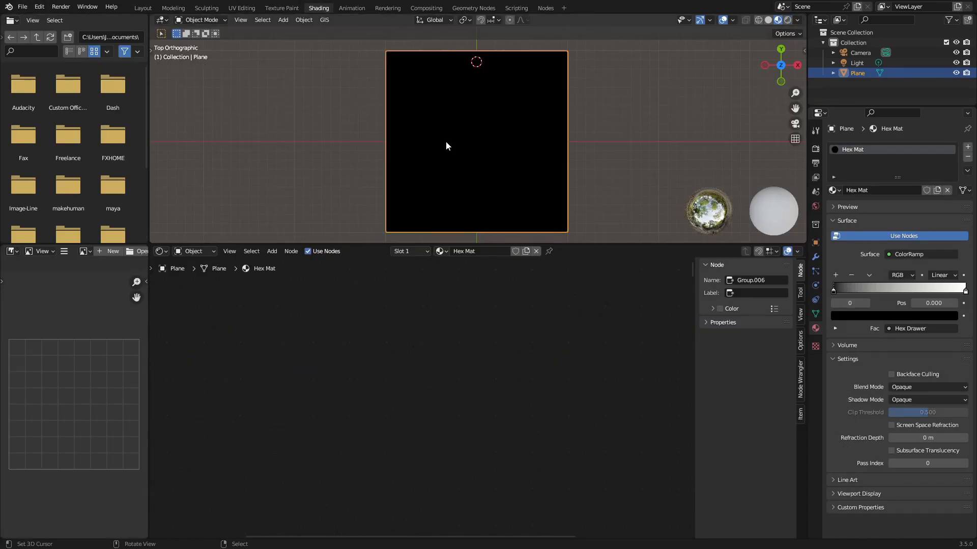
key(Home)
scroll(395, 320, up, 6)
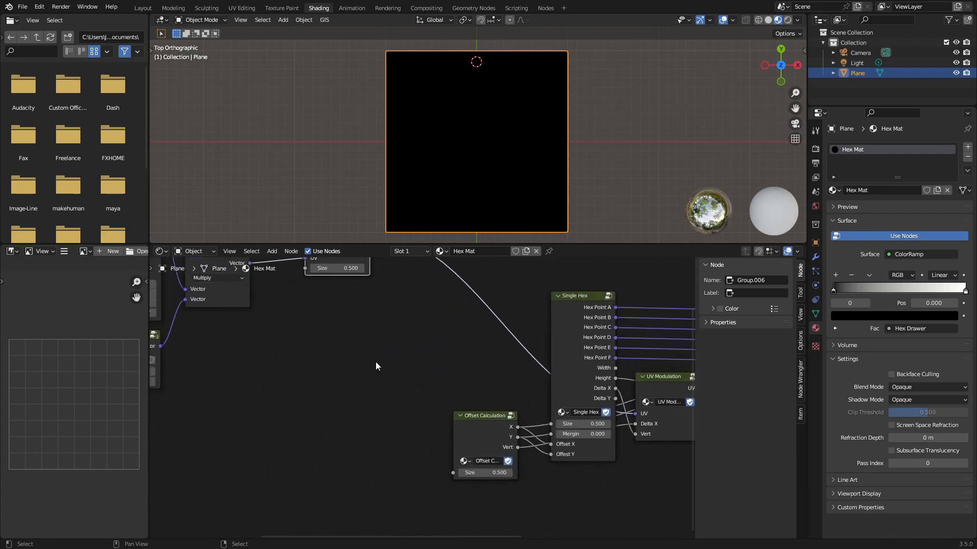
Step: Examine the node chain from Multiply through the hex groups and the network inside the UV Negative Correction group
middle_drag(351, 355, 543, 376)
drag(234, 362, 224, 363)
scroll(623, 383, down, 3)
middle_drag(623, 383, 332, 347)
scroll(631, 386, up, 1)
middle_drag(619, 386, 169, 453)
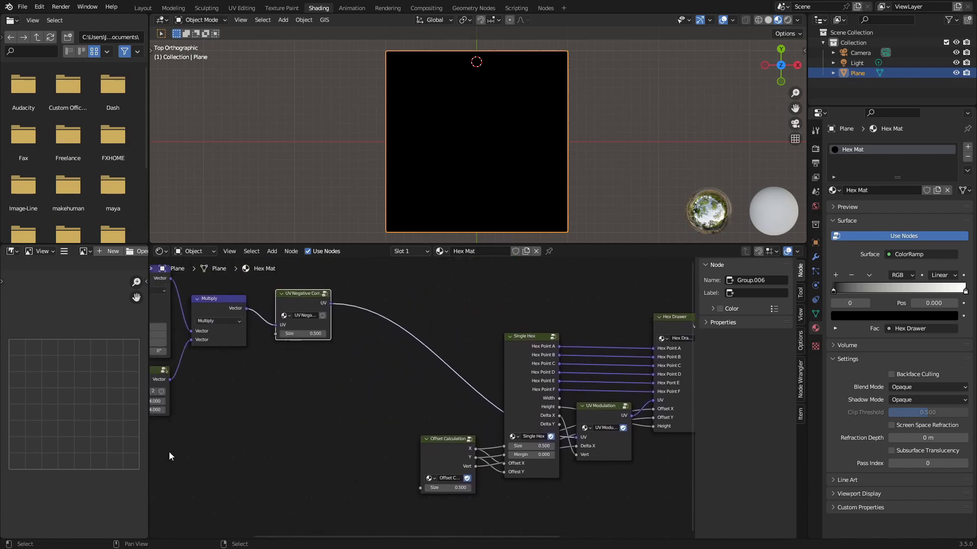
scroll(237, 377, up, 2)
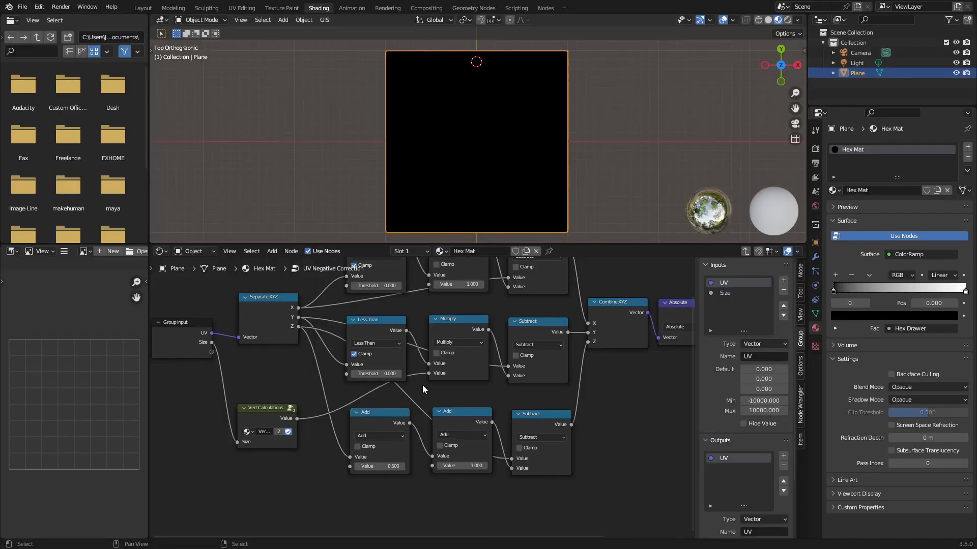
Step: In the bottom row of UV Negative Correction, change the first Add node to Less Than with threshold 0 and Clamp on
ctrl+middle_drag(422, 385, 446, 374)
click(432, 379)
click(753, 151)
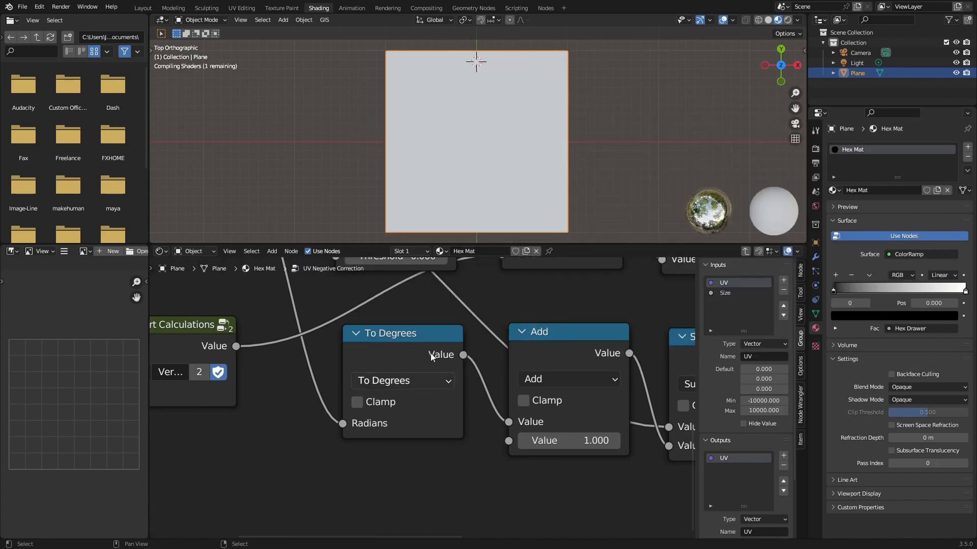
click(412, 375)
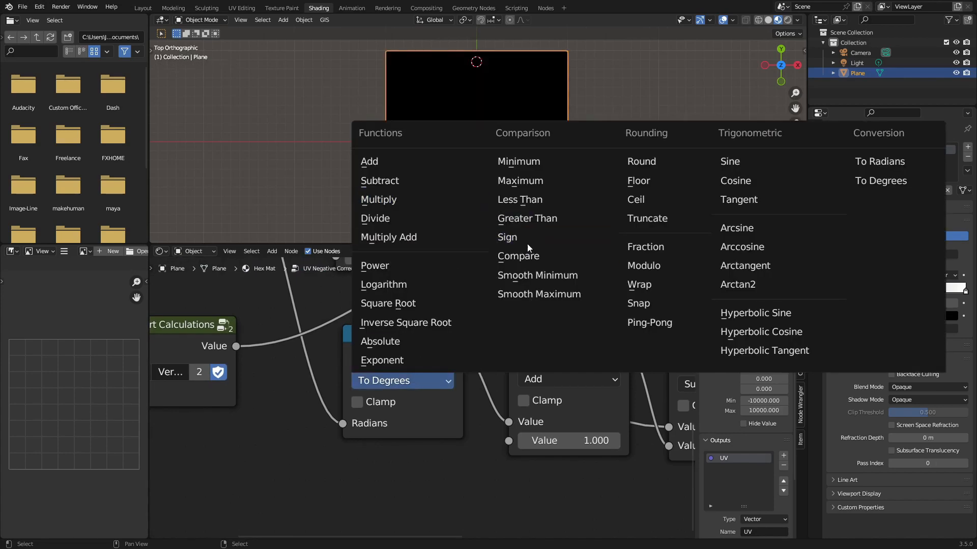
click(524, 205)
click(433, 442)
text(0)
key(Return)
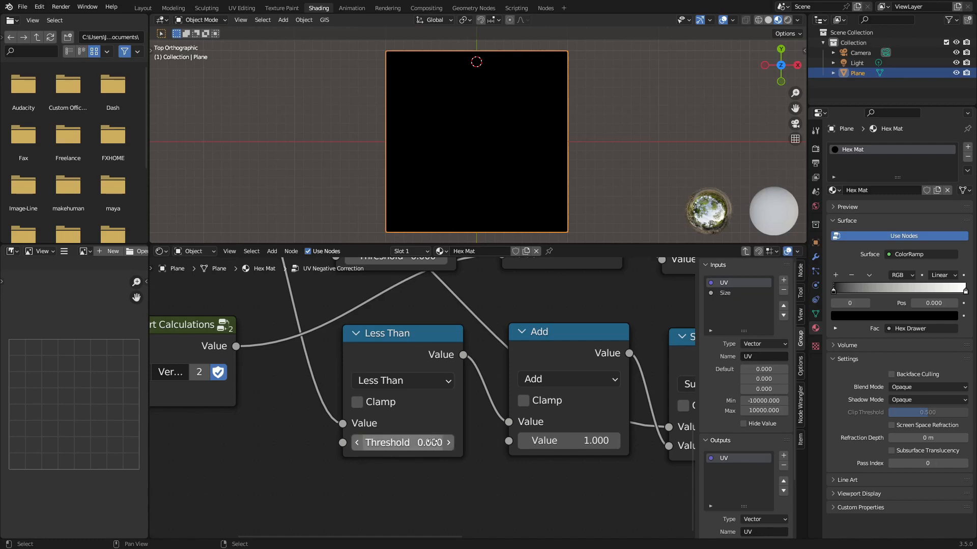
click(371, 405)
Step: Change the Add node following the bottom Less Than node to Multiply, and exit the UV Negative Correction group
click(601, 381)
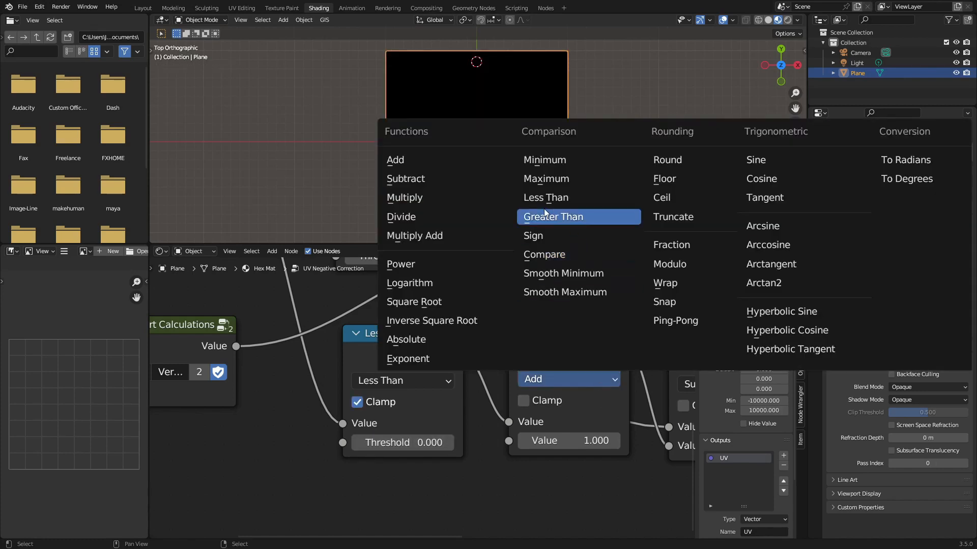
click(438, 197)
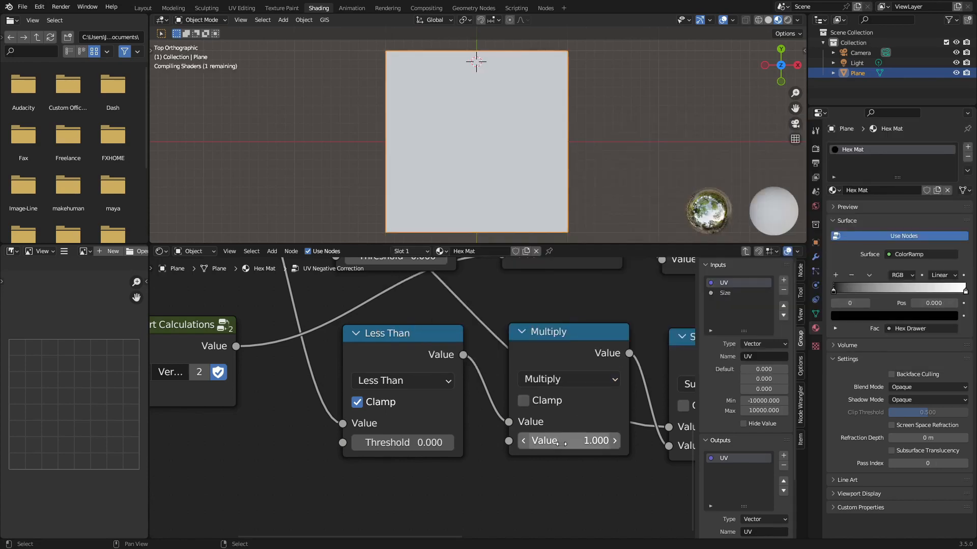
scroll(512, 128, down, 1)
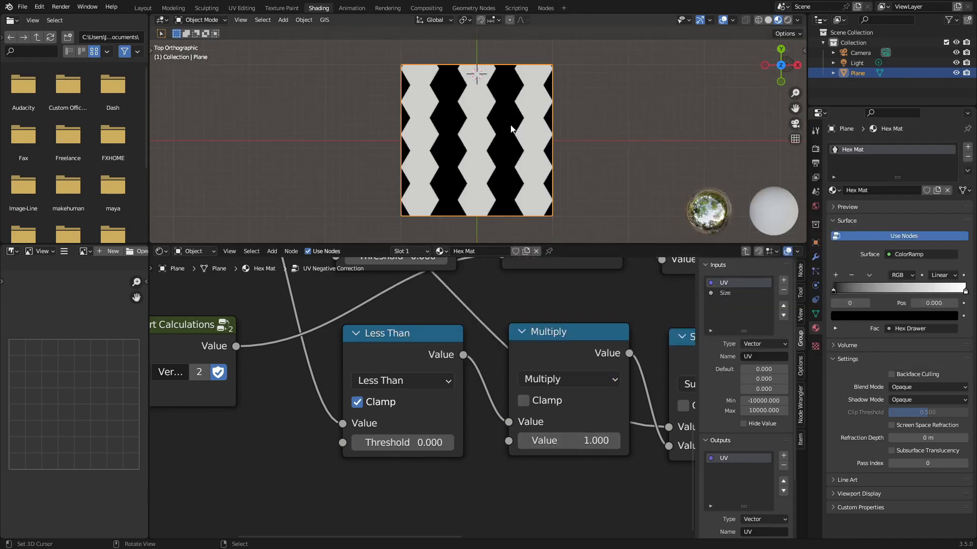
scroll(448, 332, up, 2)
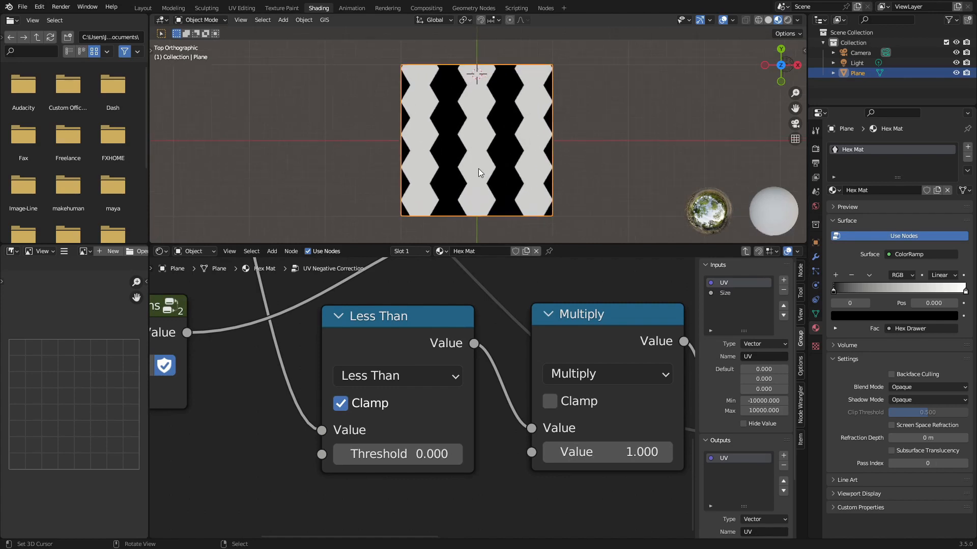
scroll(478, 169, up, 4)
scroll(490, 358, down, 1)
key(Tab)
Step: Test the UV offset by setting the 2D Vector that feeds the Add node to X -14.7 and Y 4.3
scroll(437, 372, down, 1)
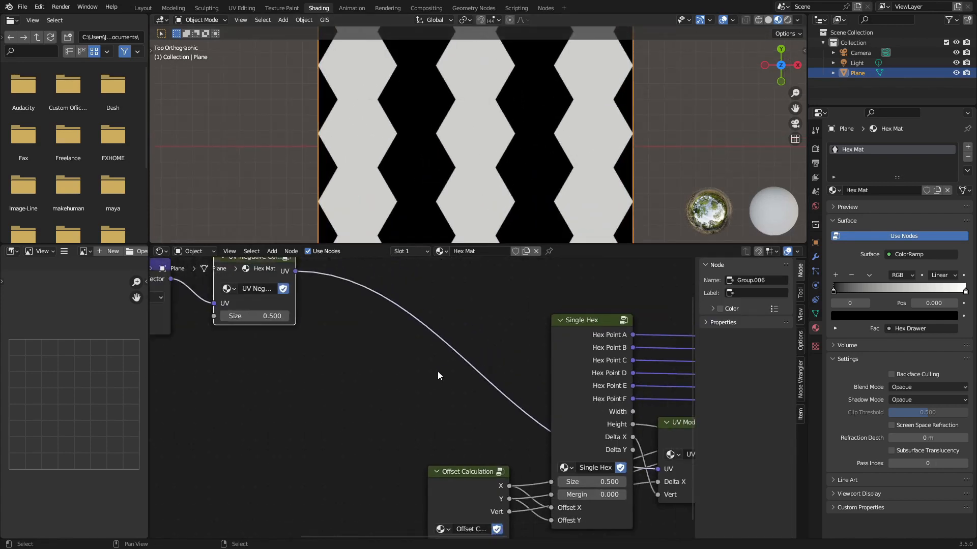
scroll(437, 372, down, 3)
middle_drag(316, 407, 488, 407)
scroll(481, 411, up, 5)
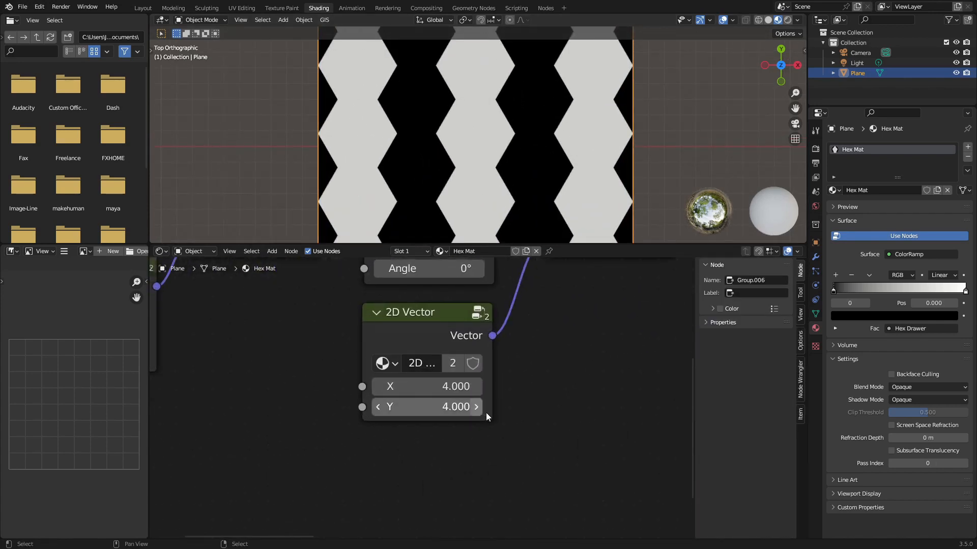
scroll(522, 403, down, 1)
middle_drag(322, 425, 506, 446)
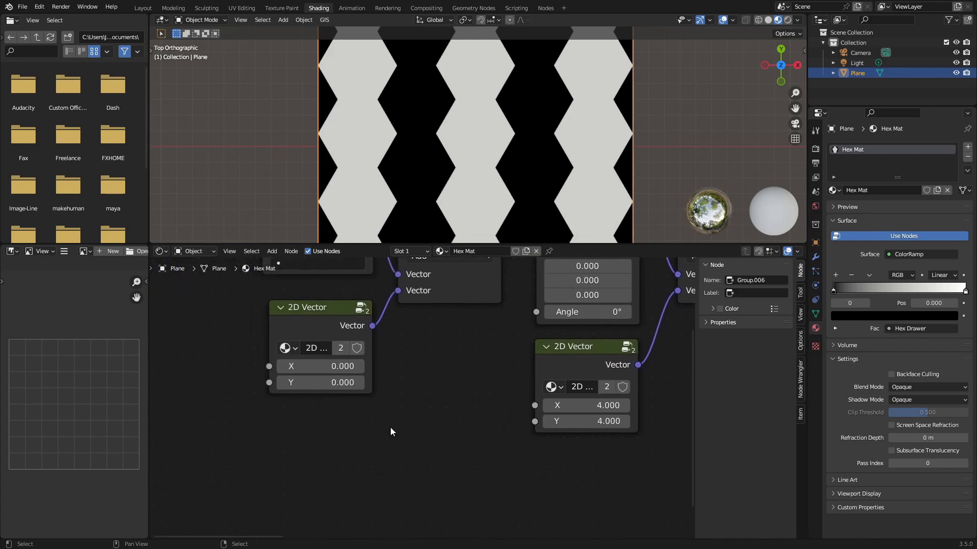
click(327, 370)
text(0.02)
key(Return)
drag(326, 366, 194, 366)
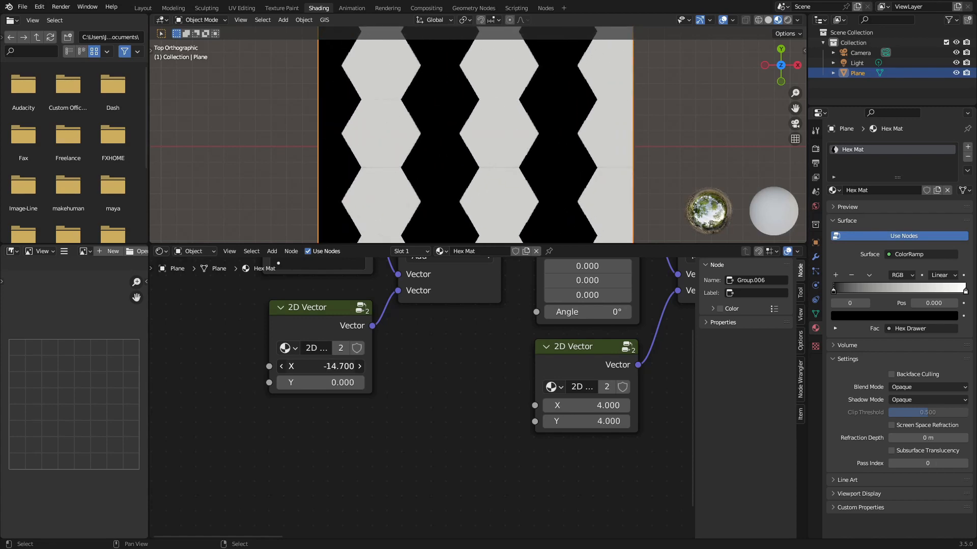
scroll(358, 384, down, 2)
scroll(420, 145, down, 3)
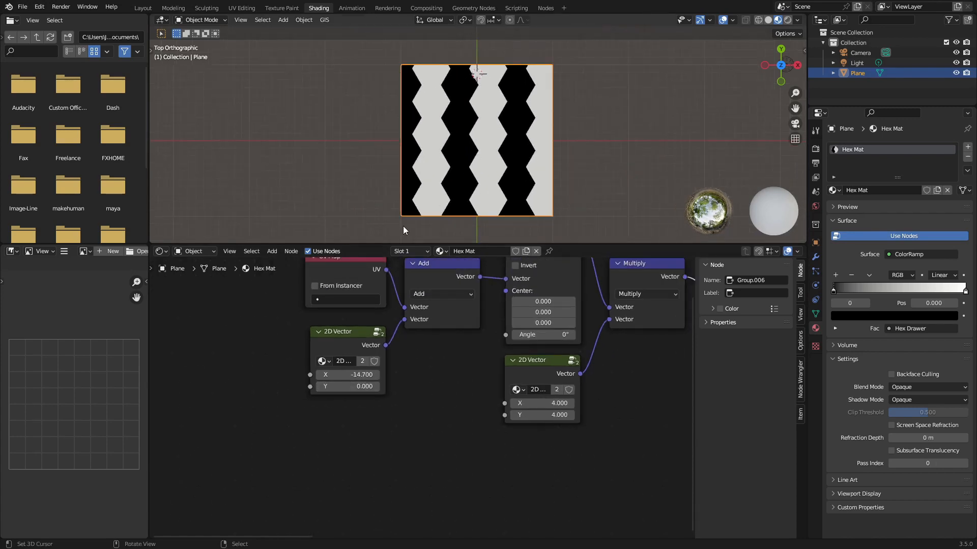
drag(355, 386, 402, 386)
scroll(382, 414, up, 3)
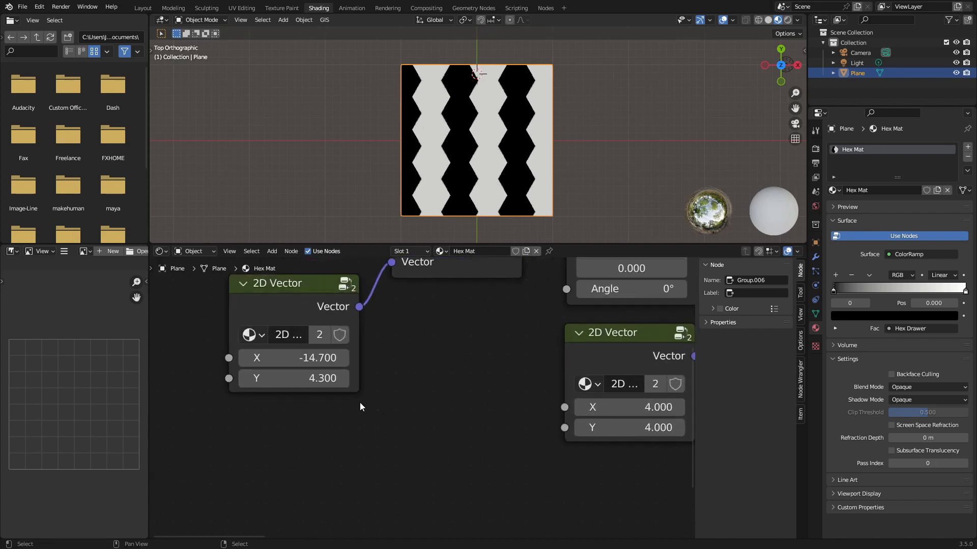
Step: Reset the X and Y values of the offset 2D Vector to 0
click(305, 358)
text(0)
key(Return)
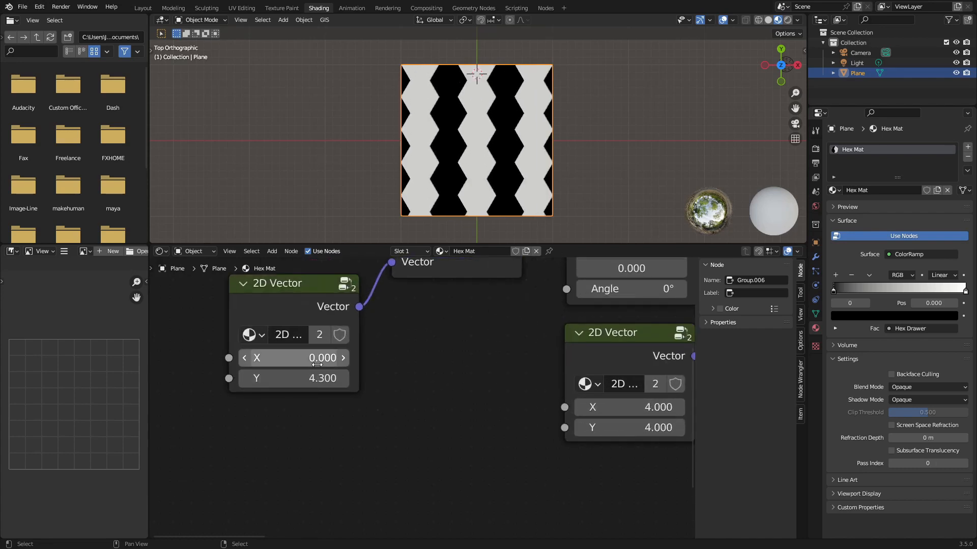
click(319, 386)
text(0)
key(Return)
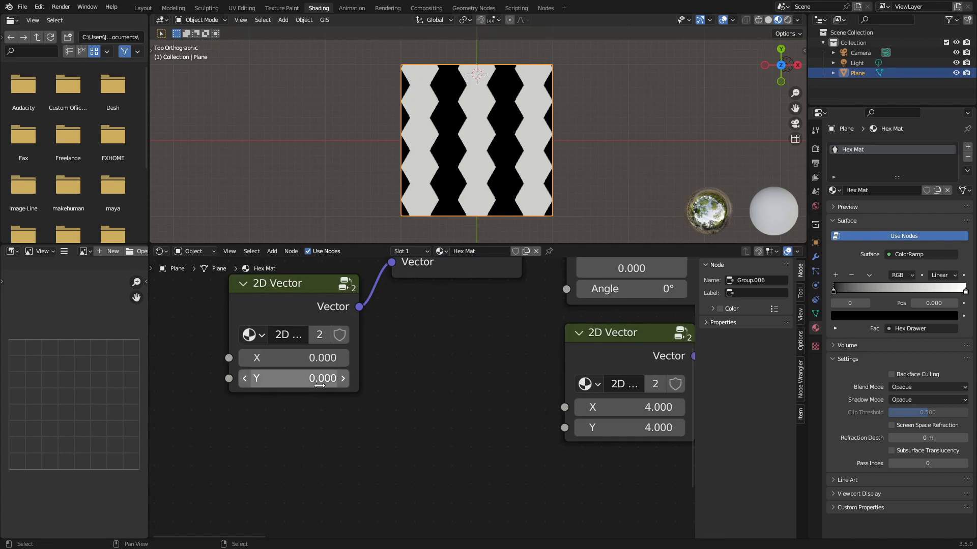
Step: Examine the node chain from the 2D Vector inputs through Multiply and UV Negative Correction towards the Single Hex group
scroll(391, 380, down, 4)
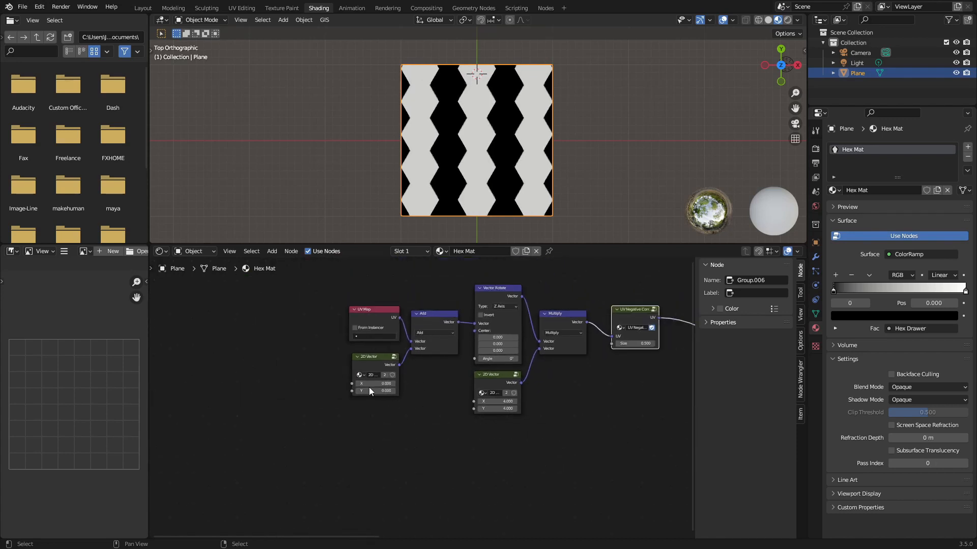
scroll(369, 386, up, 6)
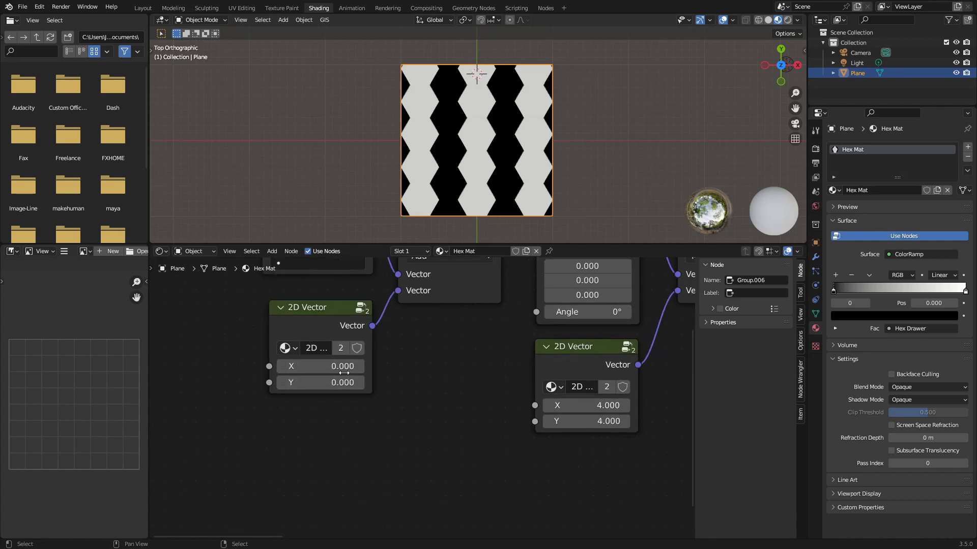
scroll(344, 373, down, 1)
scroll(473, 412, down, 2)
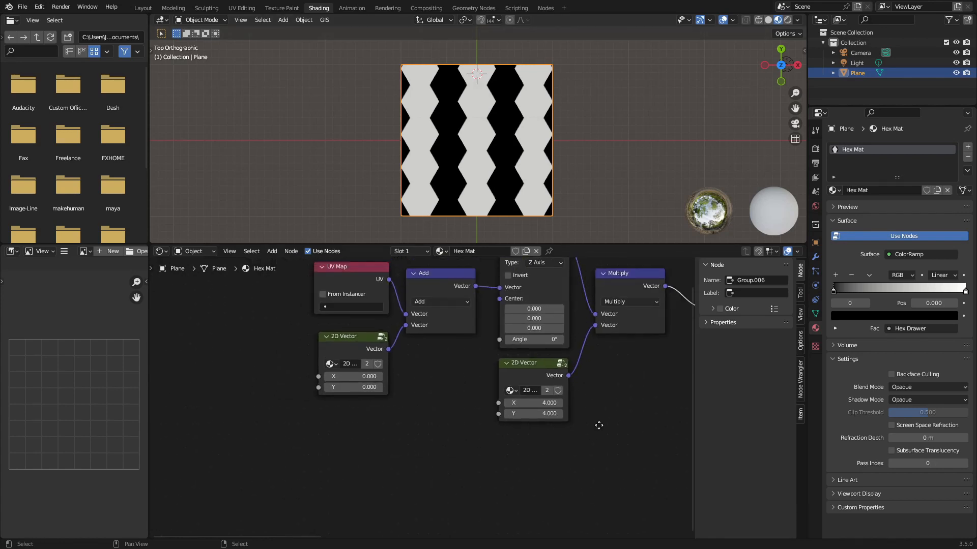
middle_drag(599, 425, 319, 434)
scroll(374, 428, down, 6)
scroll(477, 440, up, 3)
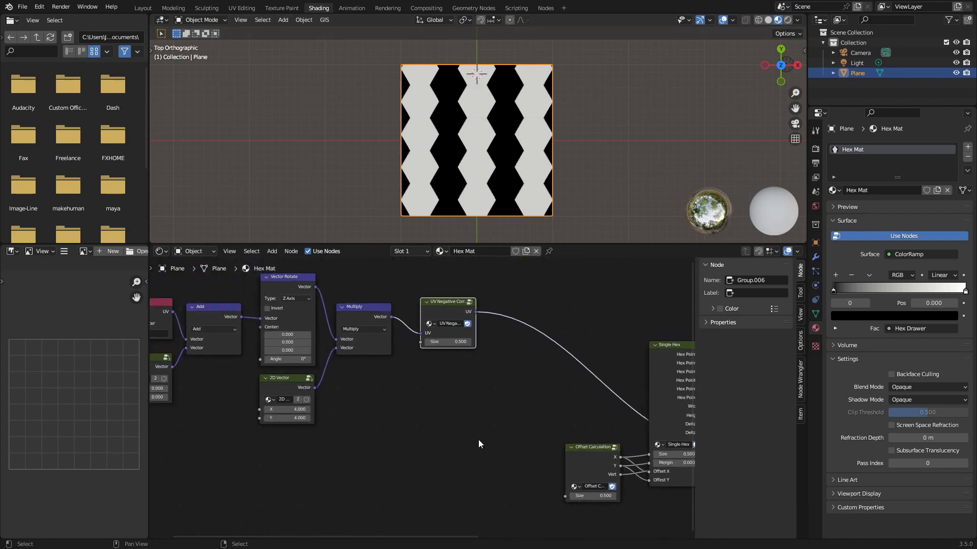
middle_drag(478, 440, 312, 410)
scroll(330, 430, up, 1)
middle_drag(453, 405, 386, 455)
scroll(377, 449, up, 6)
scroll(386, 452, down, 1)
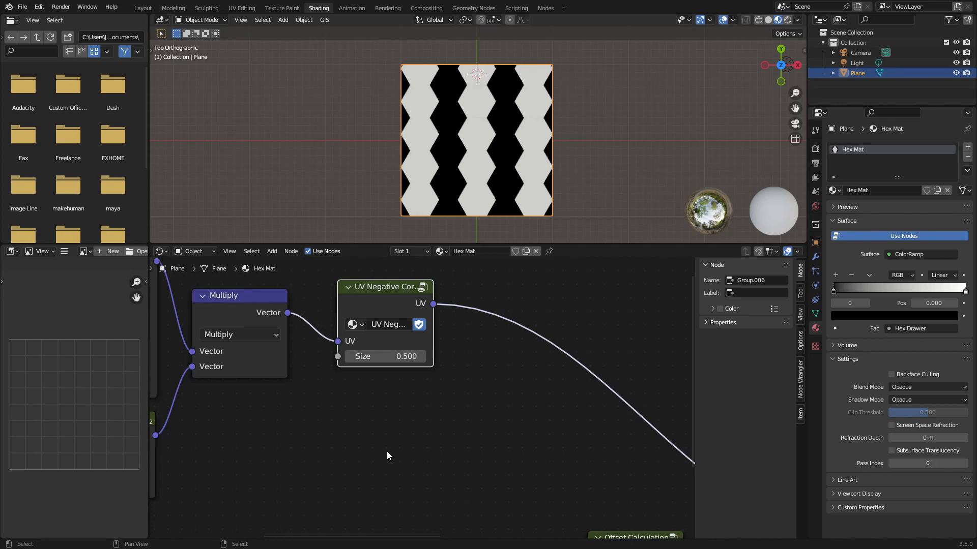
scroll(387, 451, down, 2)
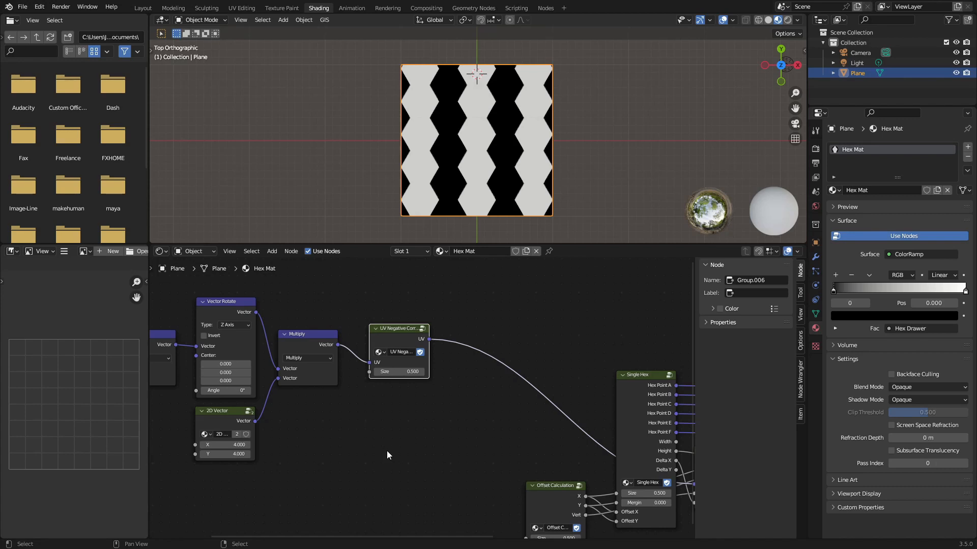
Step: Combine Offset Calculation, Single Hex, UV Modulation and Hex Drawer into one node group, and return to the main material tree
scroll(545, 485, down, 3)
middle_drag(586, 487, 447, 482)
scroll(413, 465, up, 2)
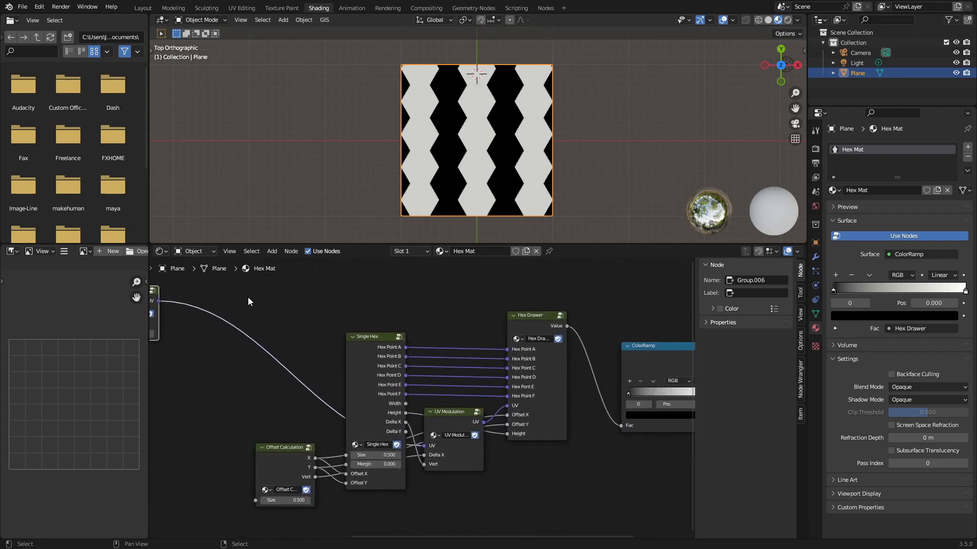
drag(233, 285, 587, 521)
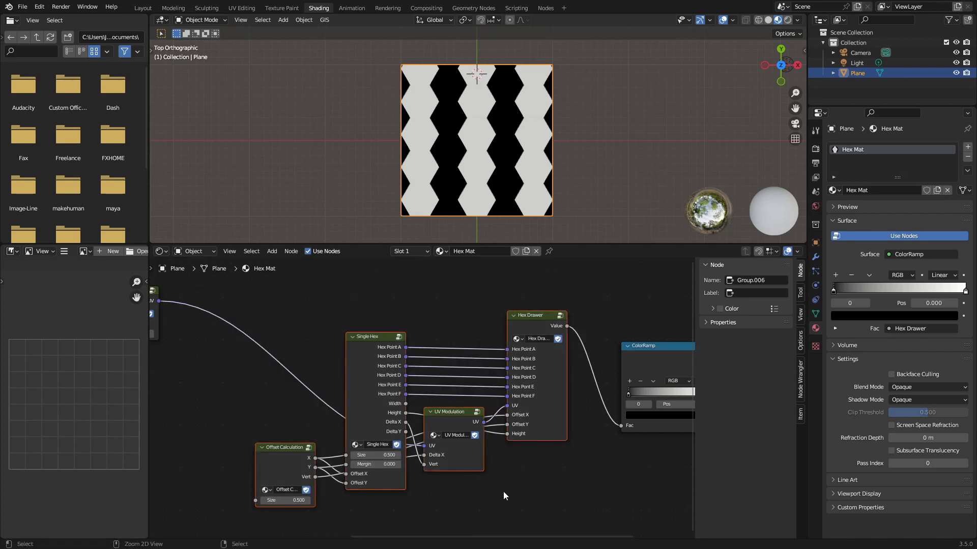
key(ctrl+g)
scroll(516, 490, up, 2)
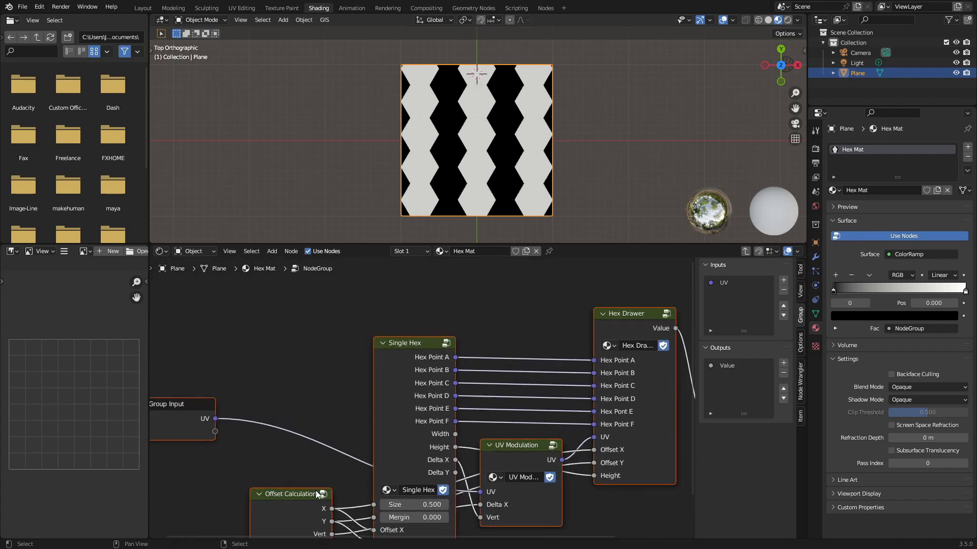
scroll(267, 464, down, 1)
middle_drag(258, 460, 392, 485)
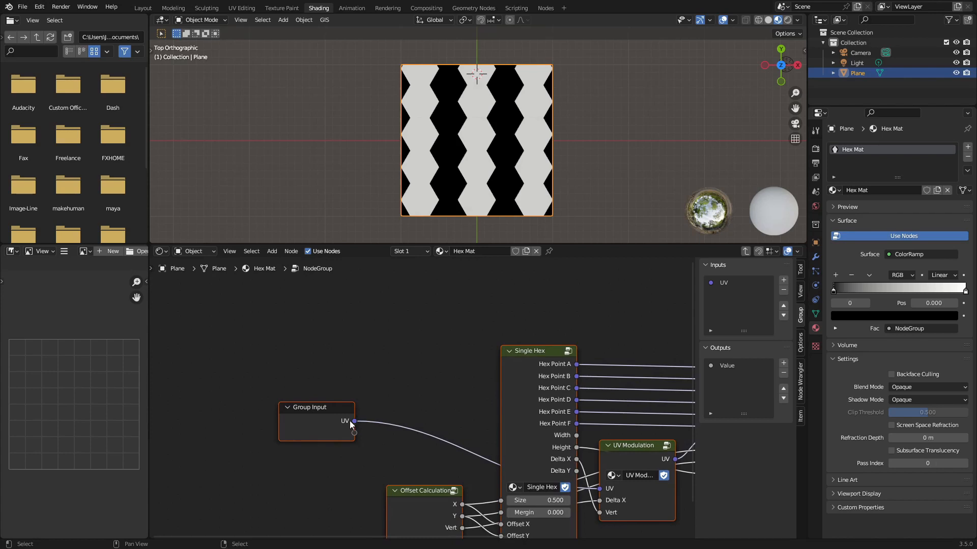
scroll(370, 459, down, 2)
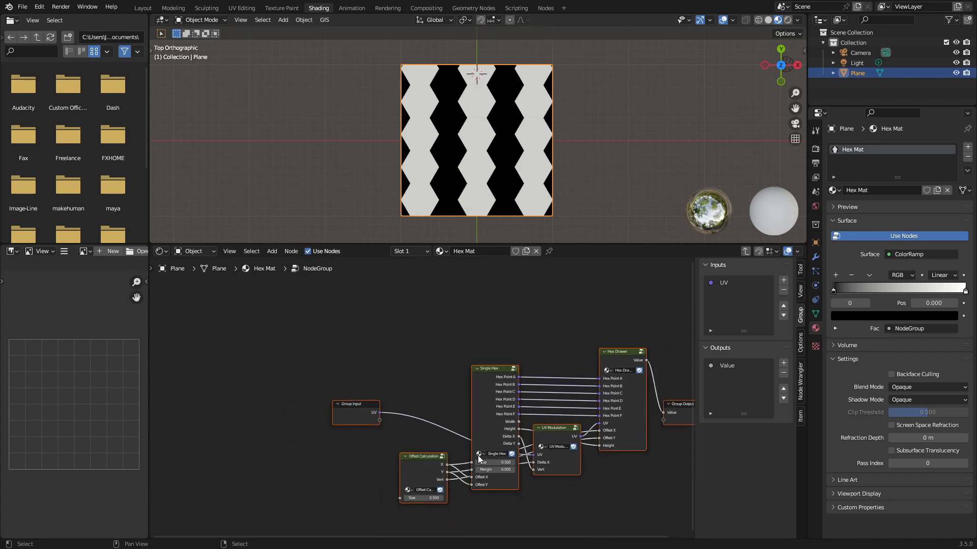
scroll(587, 480, up, 1)
scroll(587, 479, up, 2)
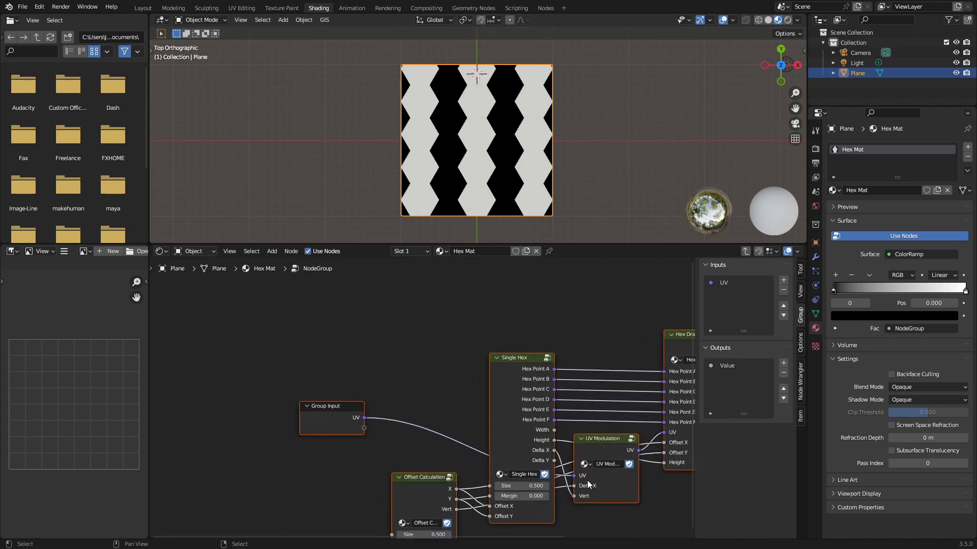
key(Tab)
Step: Add a Frame node above the UV Map, Add and Vector Rotate nodes
scroll(307, 446, down, 2)
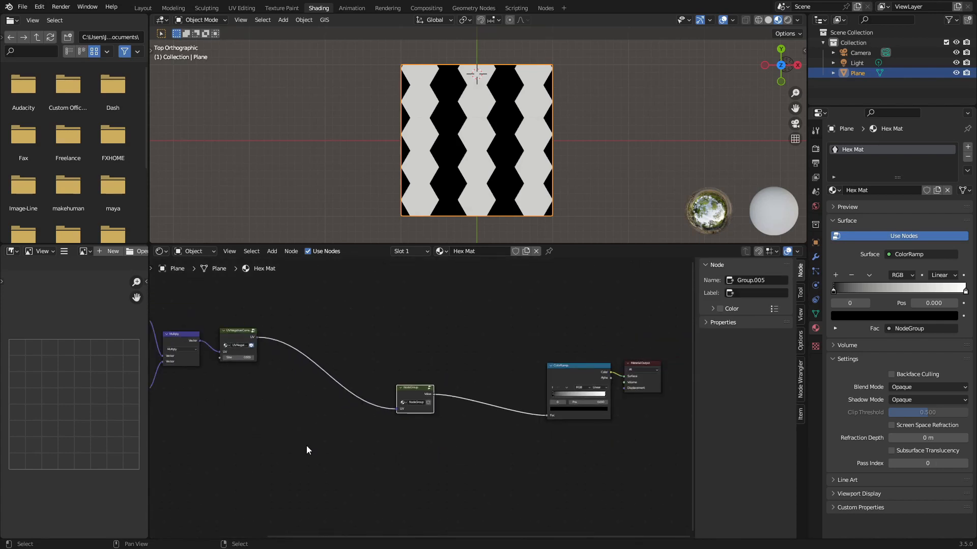
scroll(559, 473, down, 2)
scroll(544, 470, up, 2)
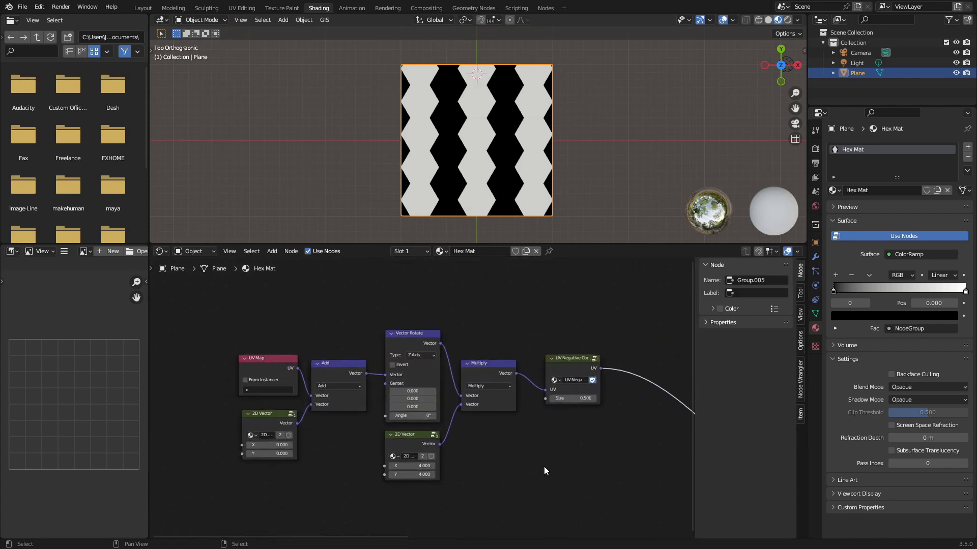
key(shift+a)
key(shift+a)
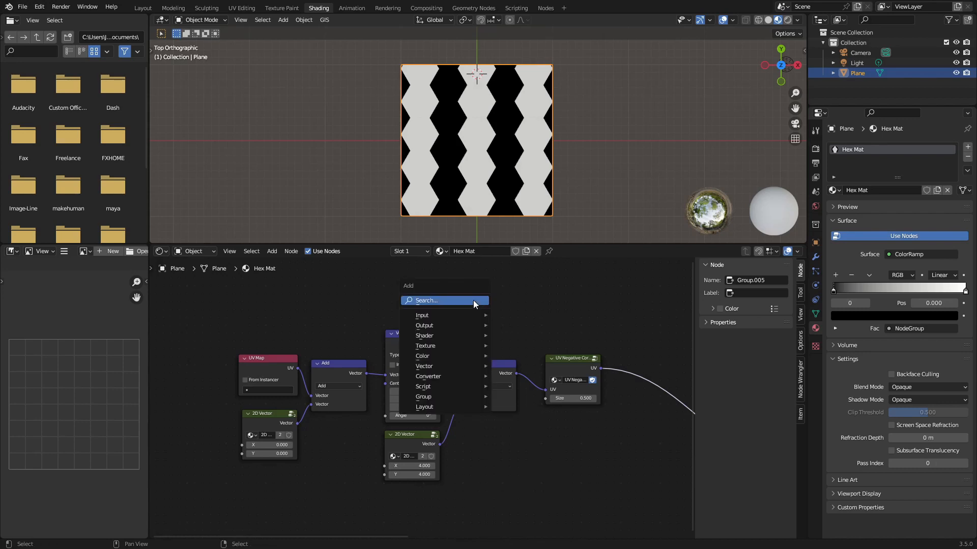
mouse_move(470, 406)
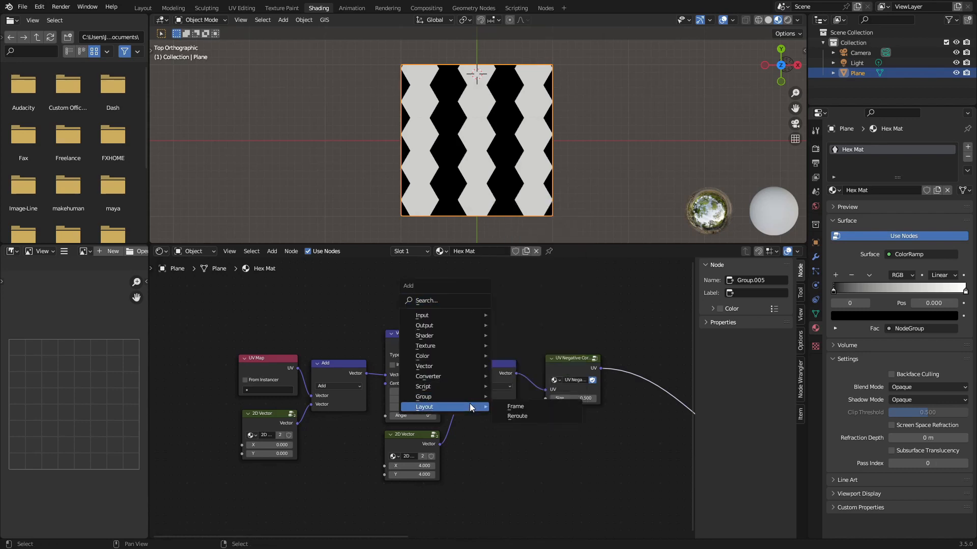
click(519, 407)
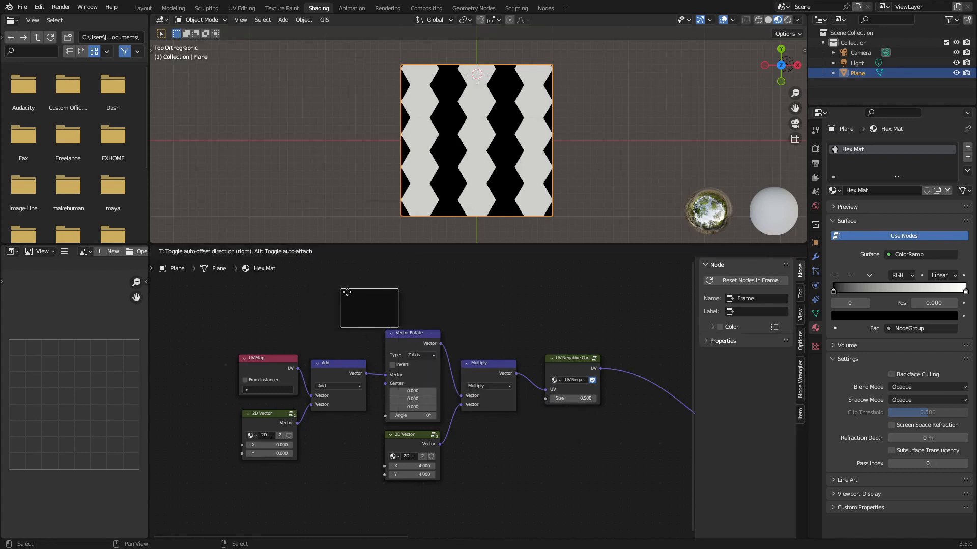
click(362, 308)
Step: Move the empty frame clear of the UV nodes, into the free space above the chain
drag(221, 346, 620, 501)
key(g)
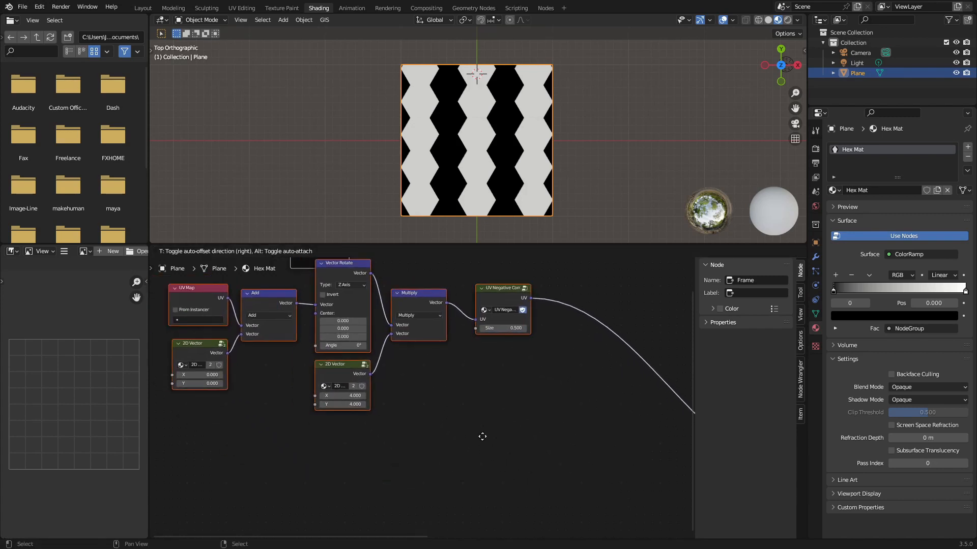
click(418, 340)
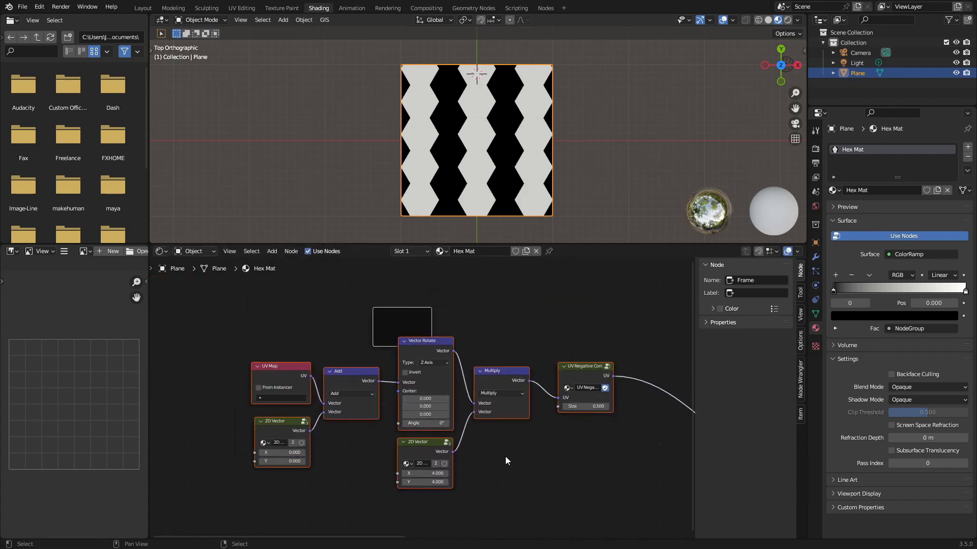
click(423, 325)
drag(413, 315, 363, 280)
Step: Move the UV Map, Add, Vector Rotate, Multiply, UV Negative Correction and both 2D Vector nodes into the frame
drag(233, 332, 588, 473)
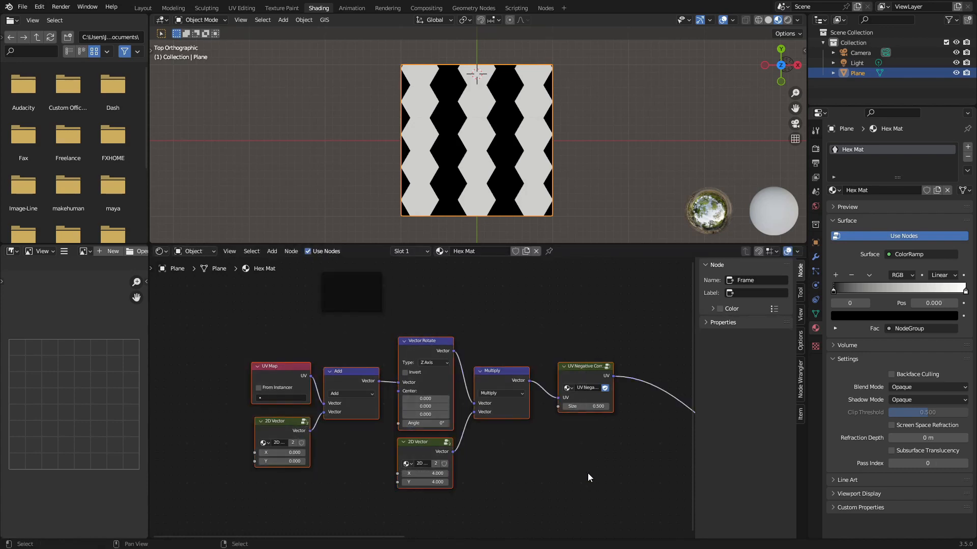
key(g)
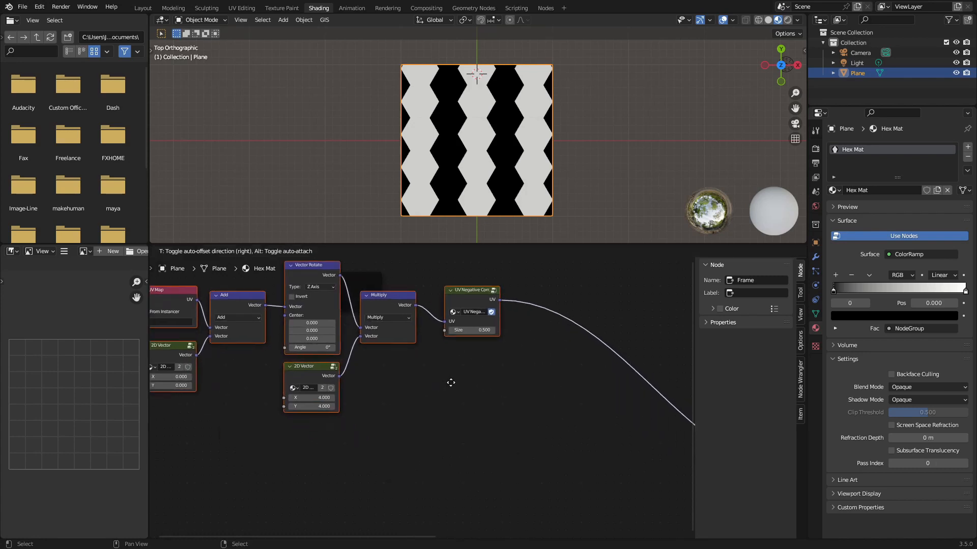
click(364, 301)
scroll(412, 392, down, 3)
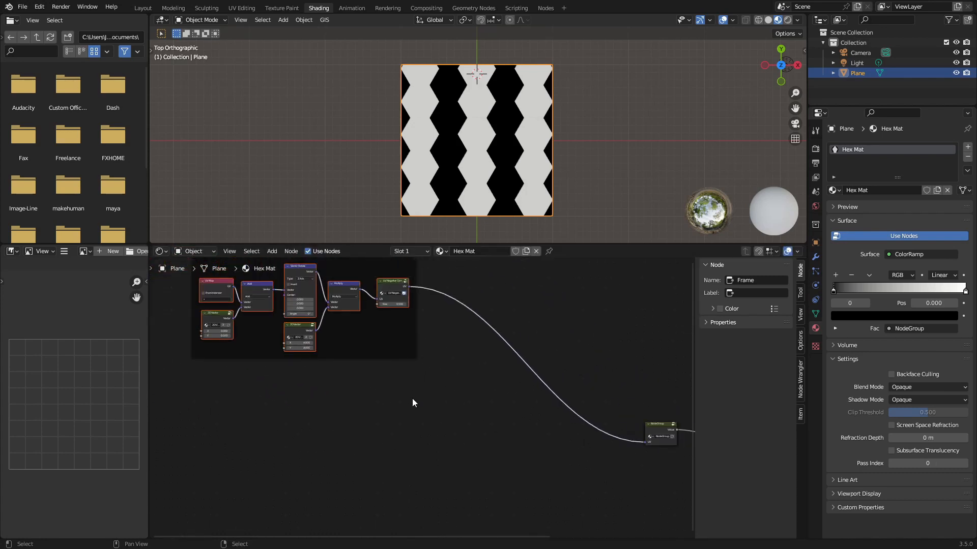
click(378, 359)
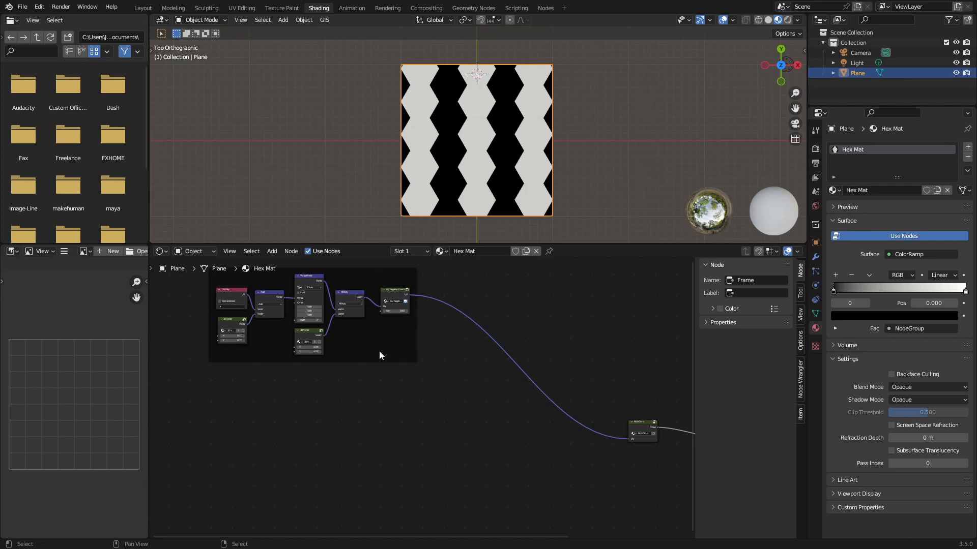
Step: Label the frame around the UV node chain "UV Nodes"
drag(380, 350, 413, 393)
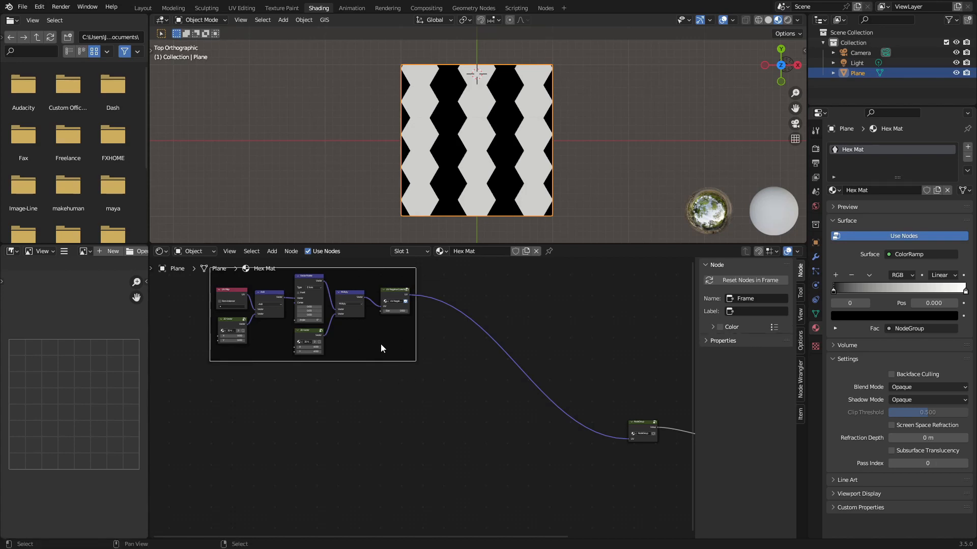
click(371, 337)
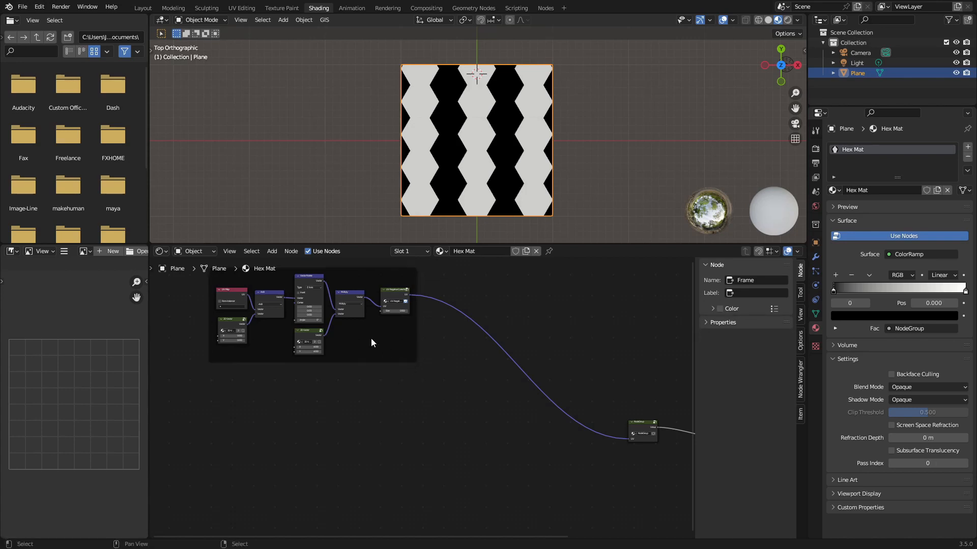
click(386, 362)
drag(353, 269, 447, 364)
scroll(499, 442, up, 2)
middle_drag(499, 442, 507, 420)
scroll(496, 414, up, 3)
scroll(492, 416, down, 3)
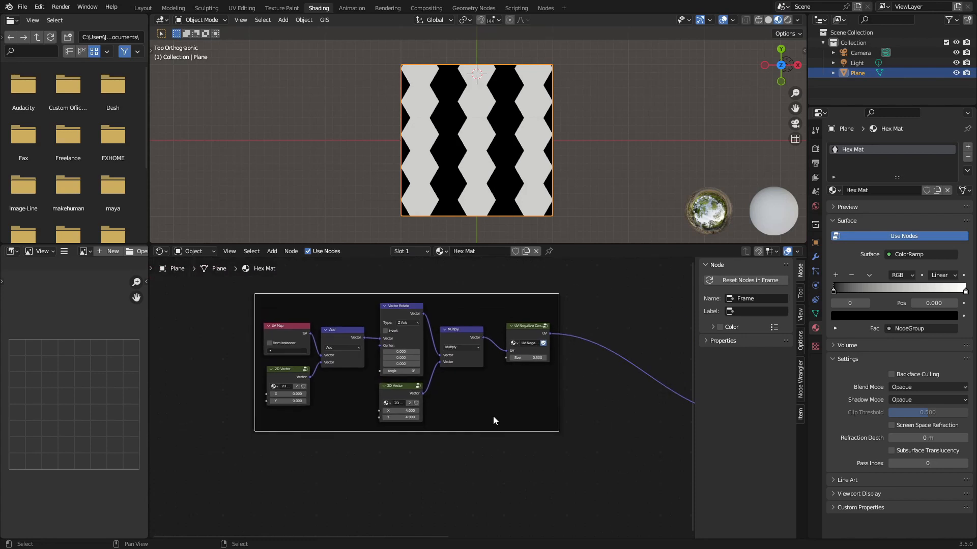
scroll(493, 416, up, 2)
scroll(536, 414, down, 2)
scroll(535, 414, up, 3)
middle_drag(483, 422, 526, 473)
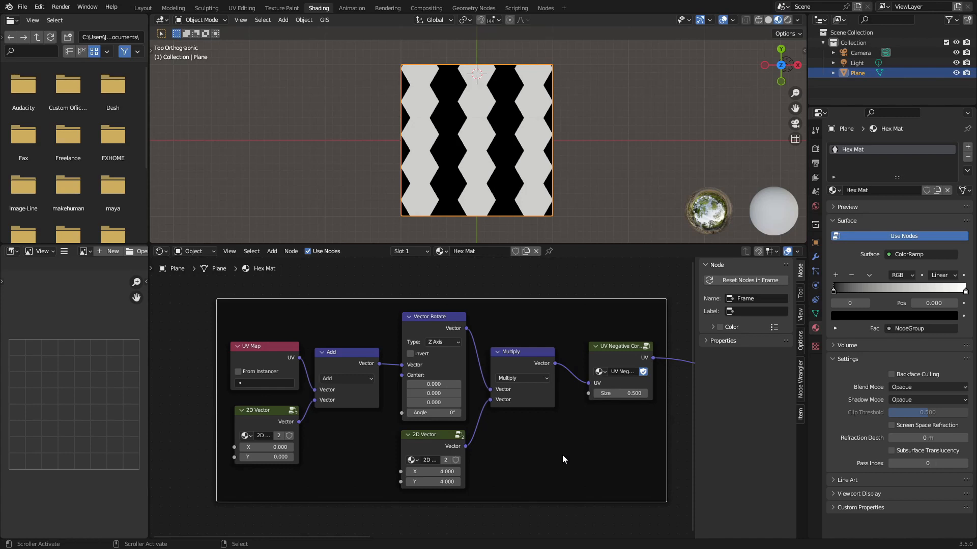
click(749, 311)
text(UV Nodes)
key(Return)
Step: Open the node group between the UV Nodes frame and the ColorRamp for editing
scroll(595, 486, down, 3)
middle_drag(600, 484, 362, 429)
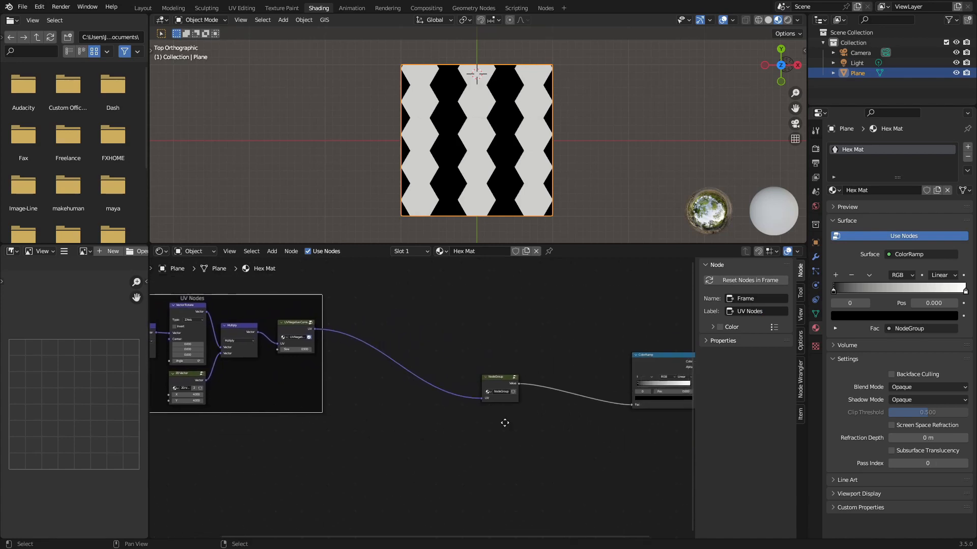
scroll(504, 420, up, 2)
scroll(478, 415, up, 2)
click(499, 373)
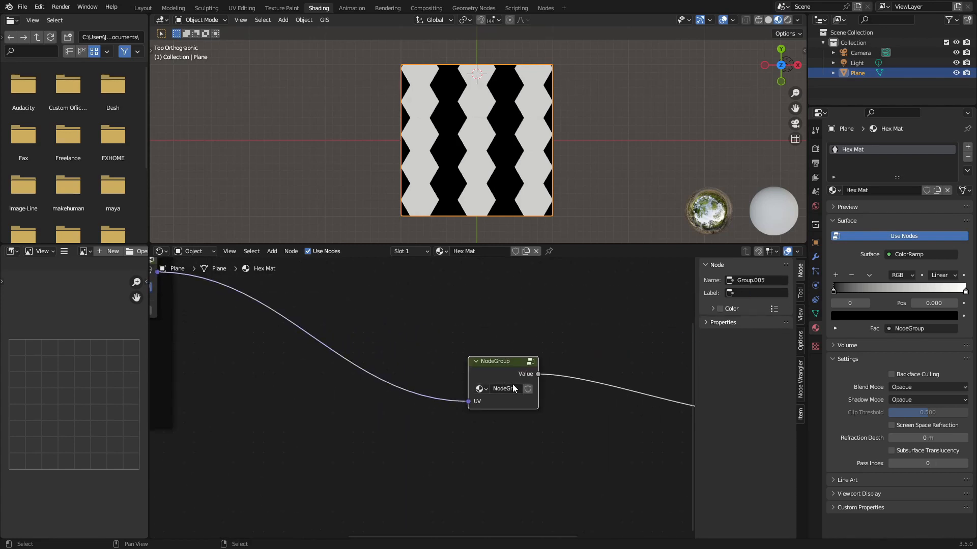
key(Tab)
scroll(458, 417, down, 2)
scroll(458, 416, up, 1)
middle_drag(457, 417, 381, 351)
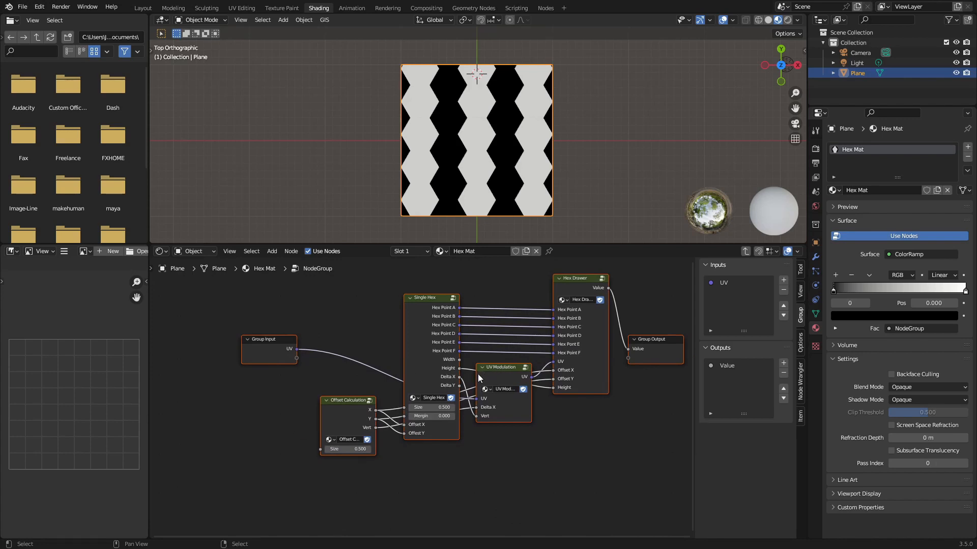
Step: Expose Size as a group input feeding Offset Calculation and Single Hex, and Margin as a group input feeding Single Hex
drag(297, 357, 320, 449)
scroll(327, 451, up, 2)
middle_drag(376, 462, 389, 436)
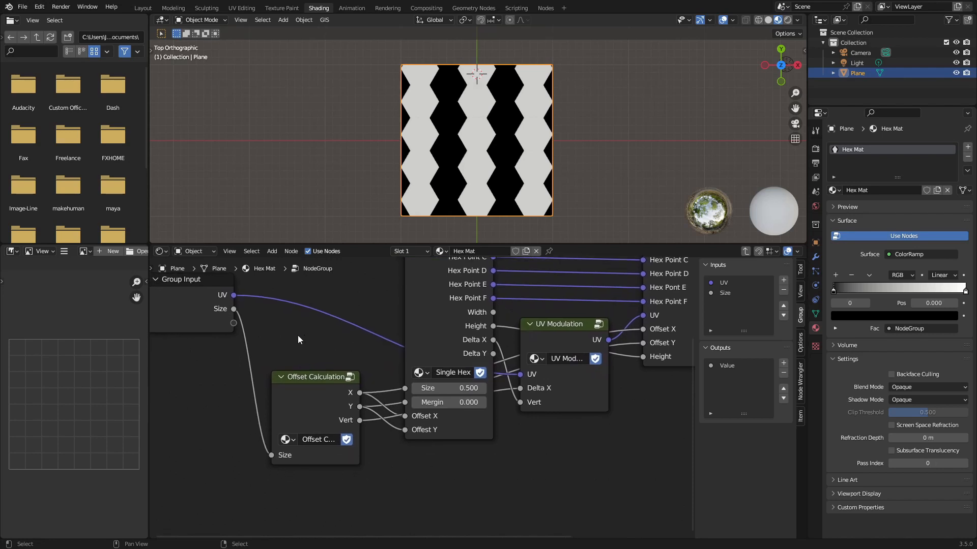
drag(235, 309, 408, 391)
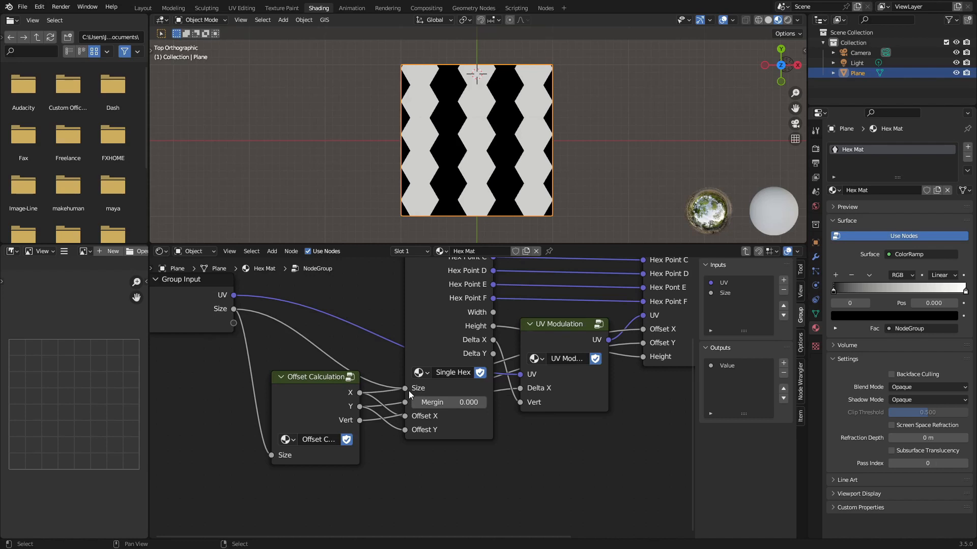
drag(233, 323, 413, 403)
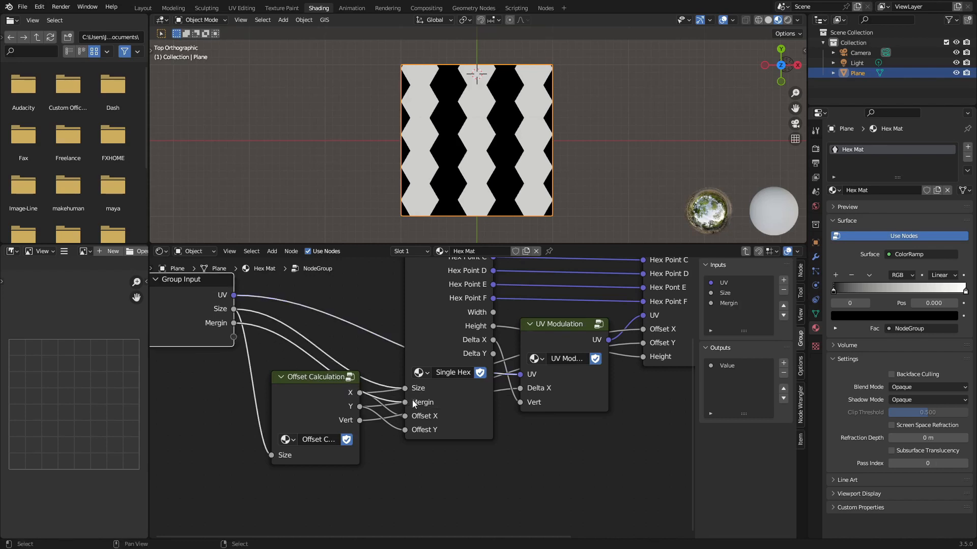
Step: Examine the group's connections from Group Input through Single Hex and UV Modulation to Hex Drawer and Group Output
scroll(246, 353, down, 4)
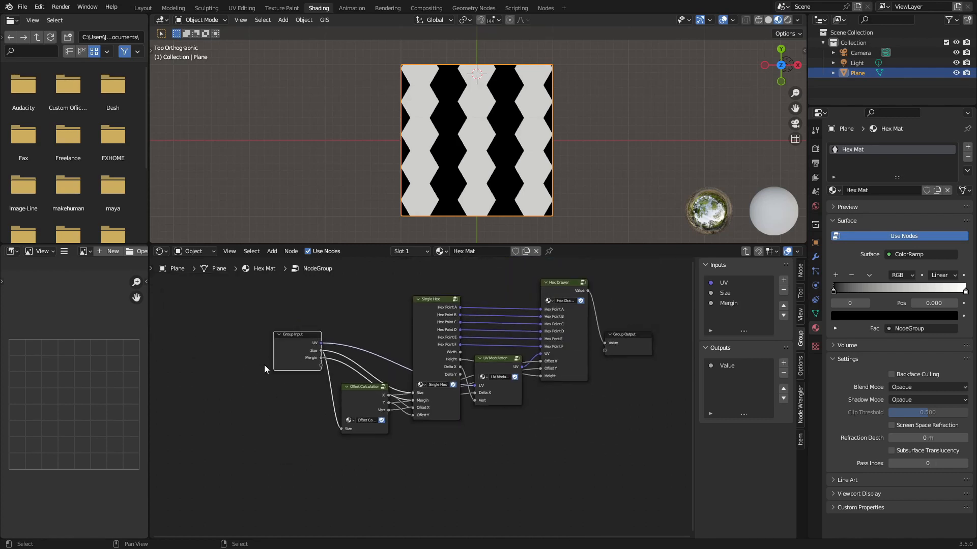
scroll(490, 411, up, 1)
scroll(572, 428, up, 1)
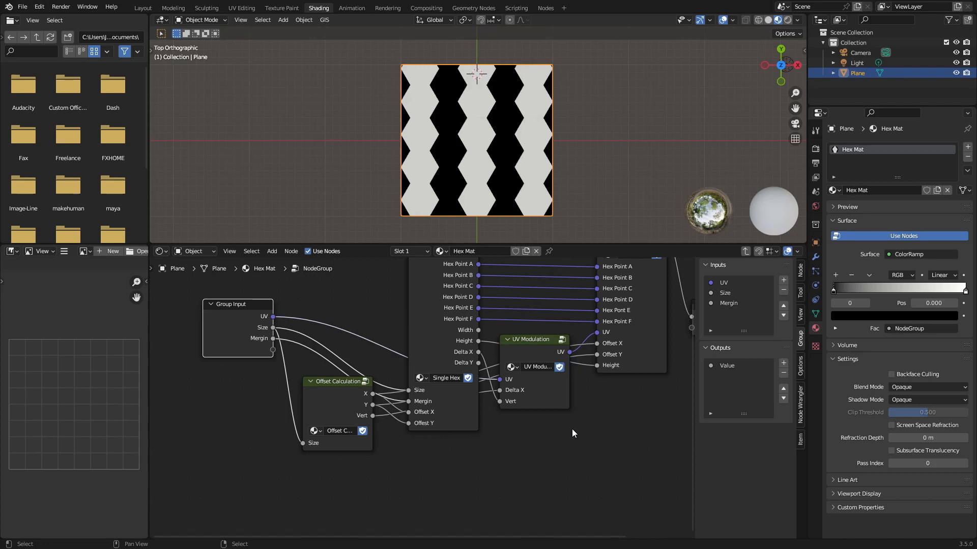
scroll(655, 405, down, 1)
scroll(553, 374, up, 2)
click(626, 327)
middle_drag(612, 369, 597, 429)
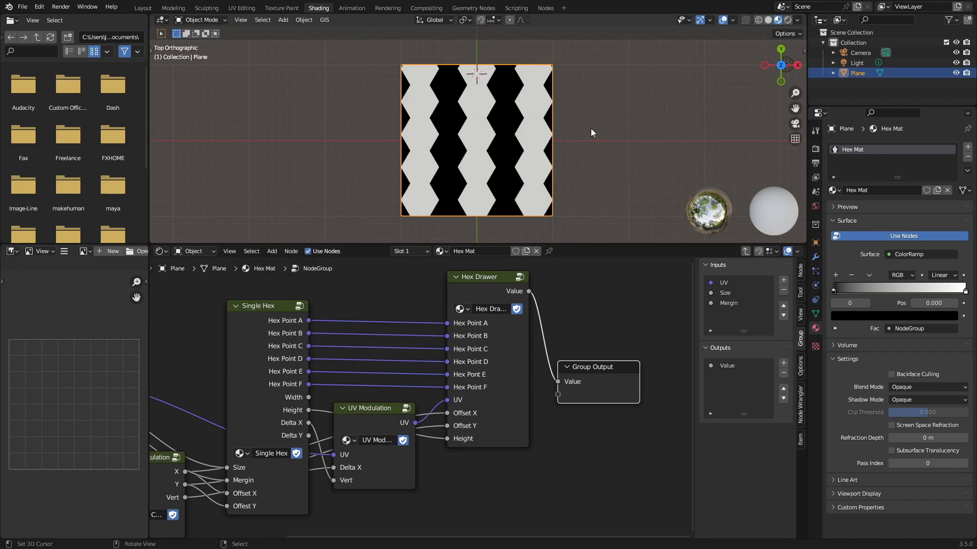
middle_drag(407, 440, 685, 407)
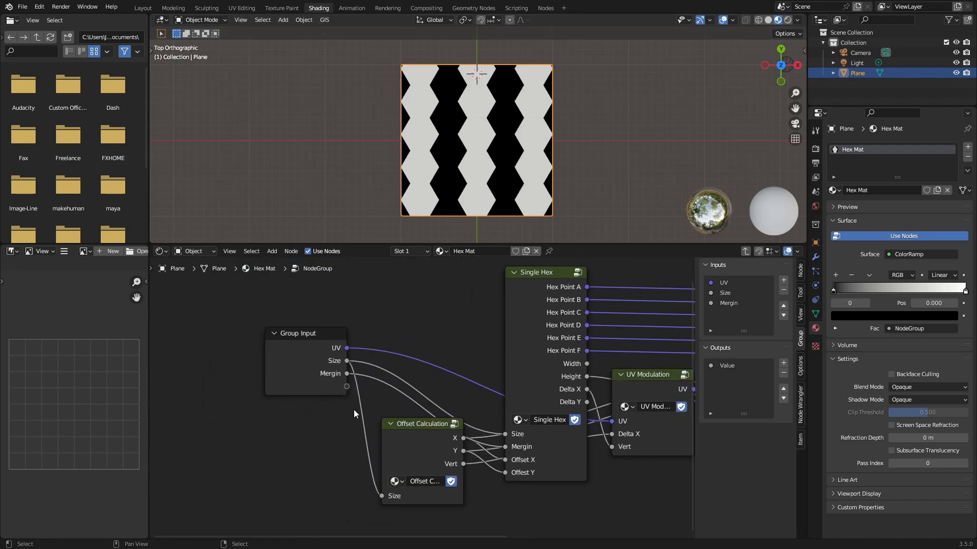
Step: Return to the main material tree and rename the hex node group "Hex Column"
key(Tab)
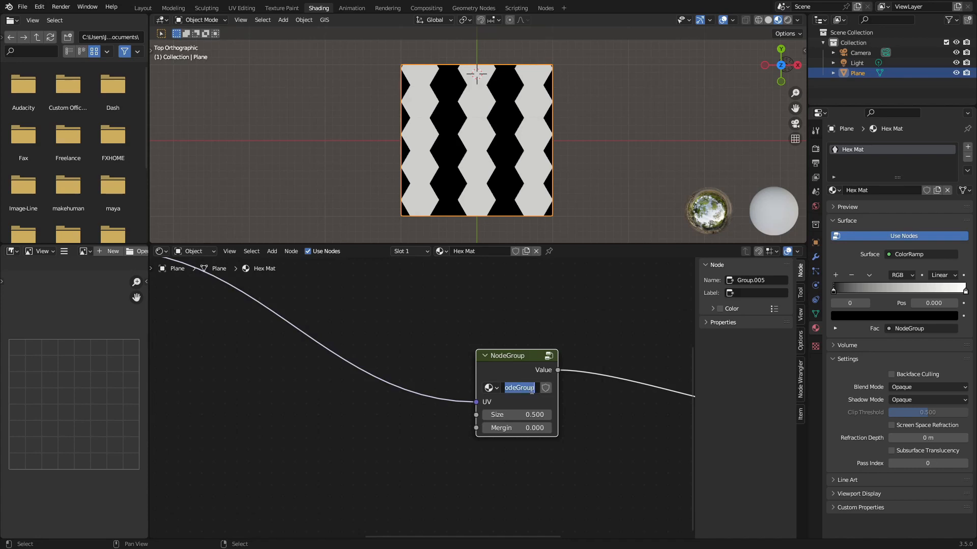
text(Hex Column)
key(Return)
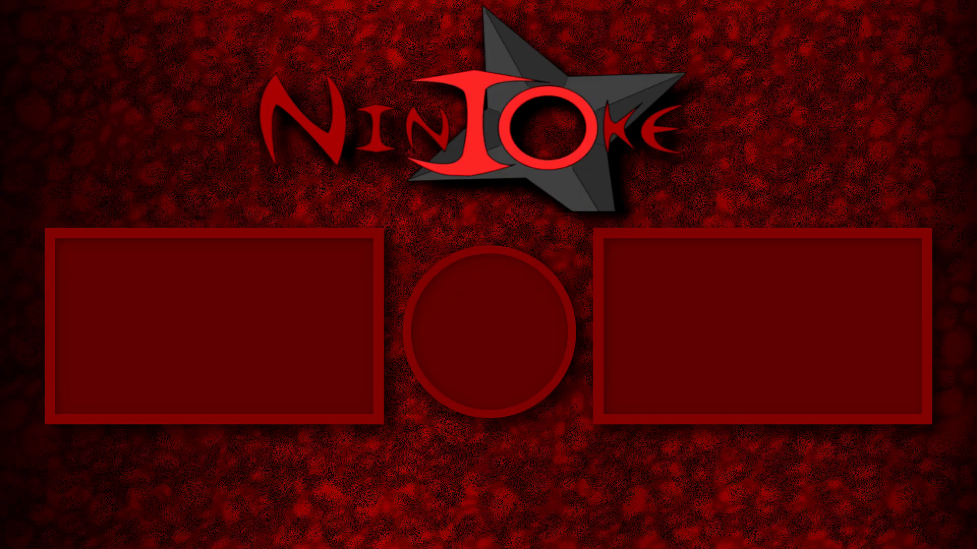